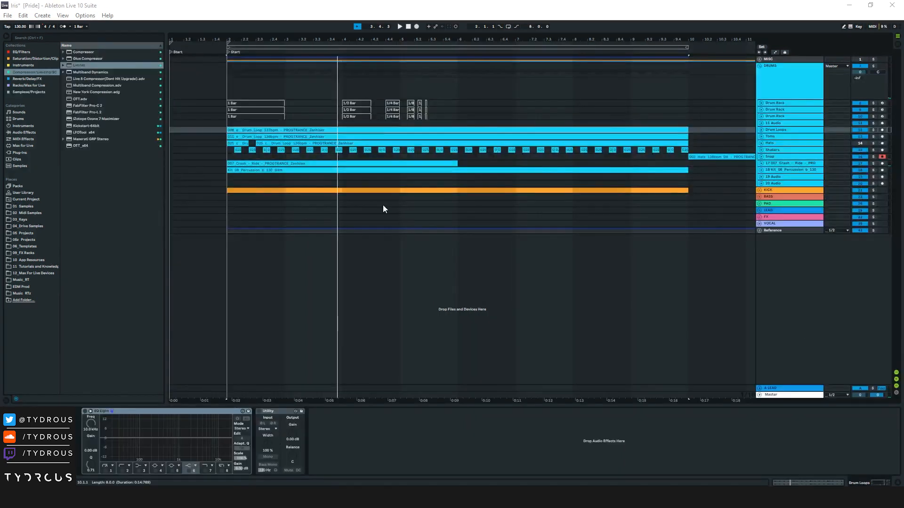
# Inspect the waveform of the Hats drum loop clip in the clip view, and return to the arrangement.
pyautogui.click(382, 204)
pyautogui.click(256, 129)
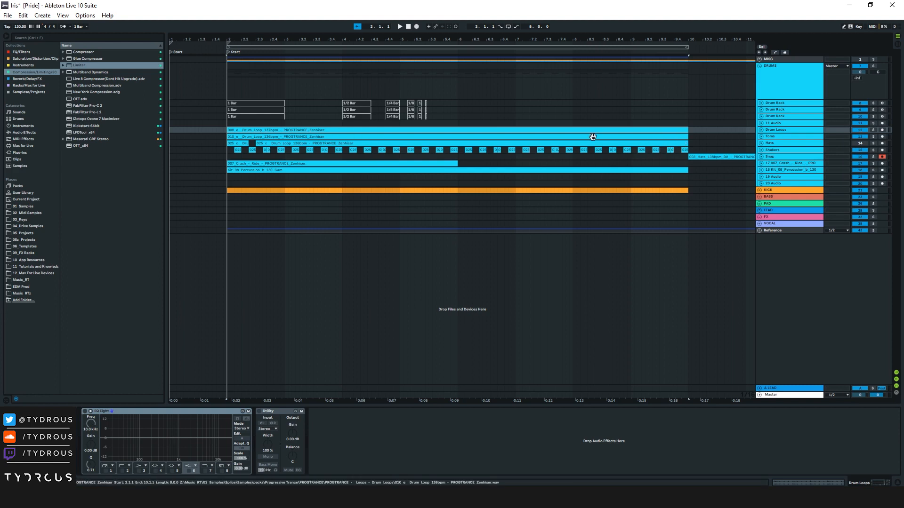
pyautogui.doubleClick(537, 137)
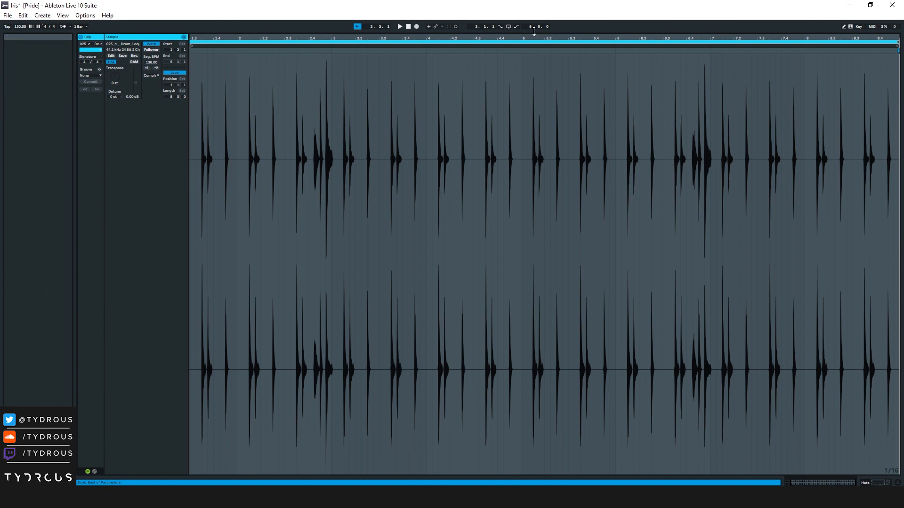
pyautogui.moveTo(535, 32); pyautogui.dragTo(419, 145)
pyautogui.click(408, 151)
pyautogui.click(425, 164)
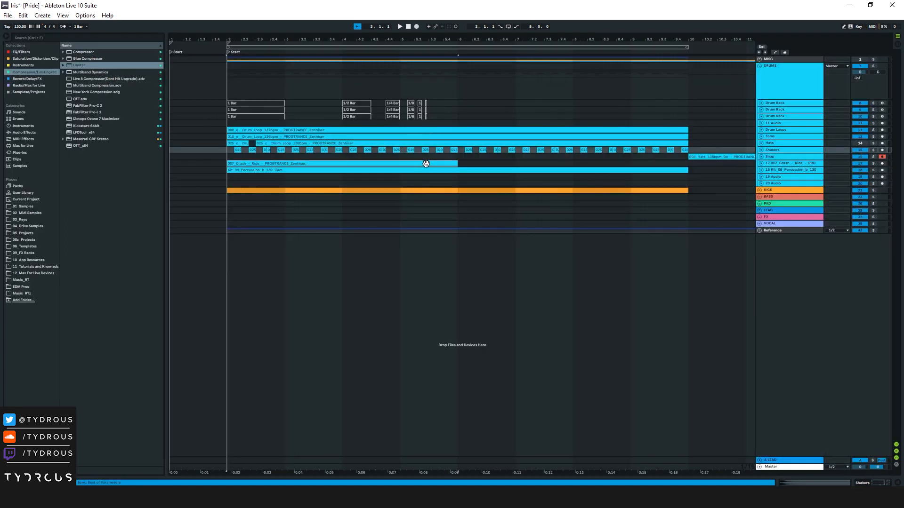
# Expand all drum tracks and the KICK group, and select the kick clip.
pyautogui.keyDown('alt'); pyautogui.click(762, 150); pyautogui.keyUp('alt')
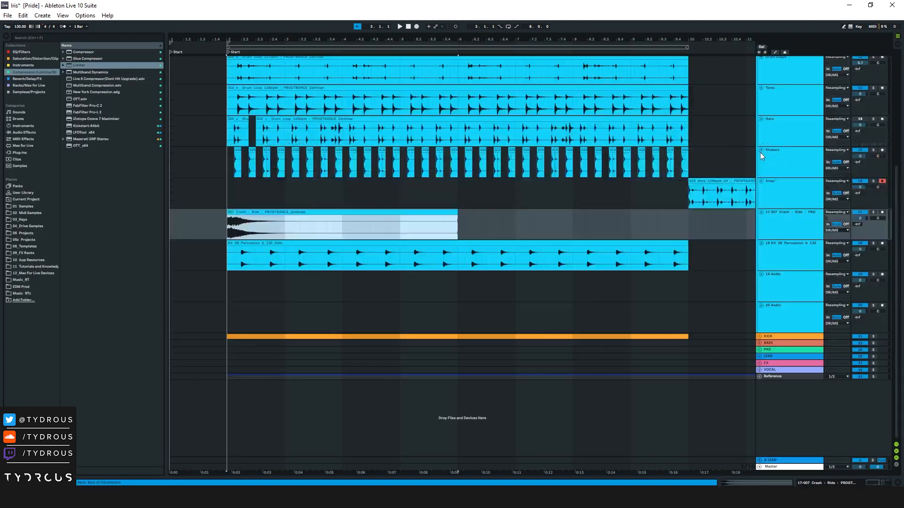
pyautogui.click(760, 337)
pyautogui.click(306, 361)
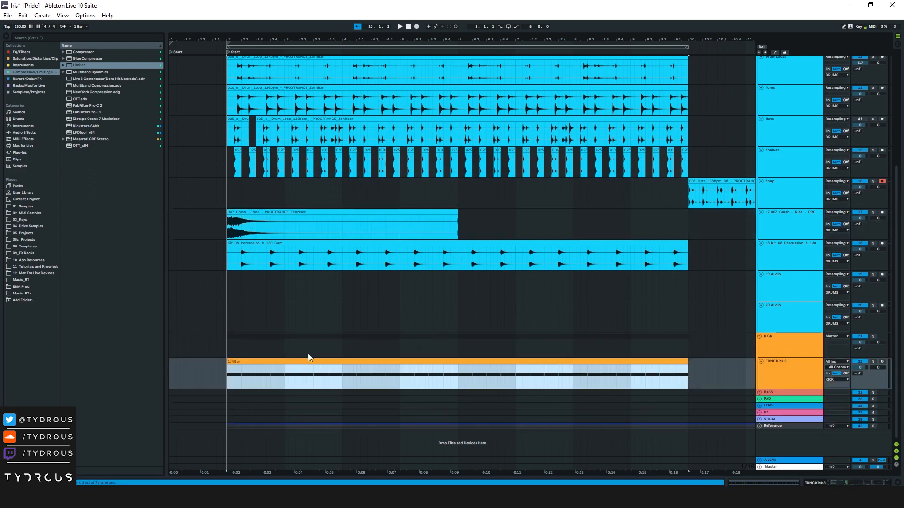
# Select the clip on the Drum Loops track and play the drum and kick section.
pyautogui.scroll(1, 271, 154)
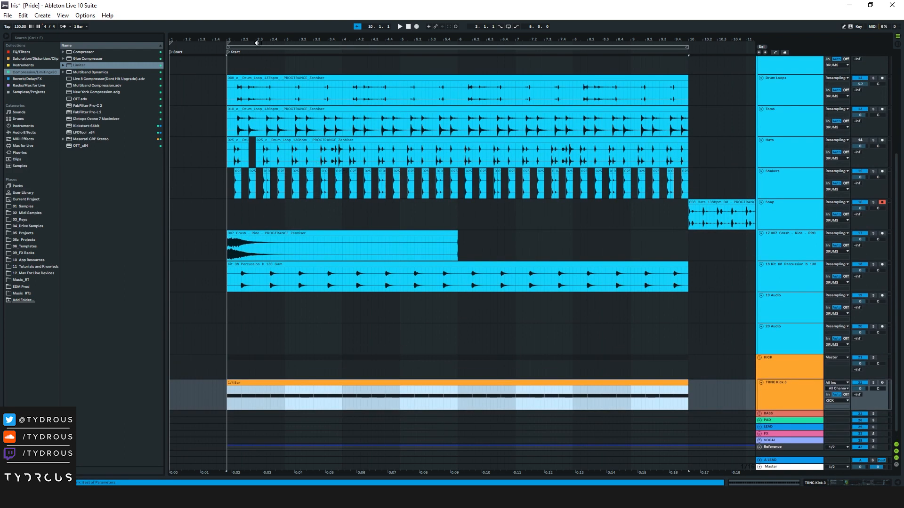
pyautogui.moveTo(229, 40); pyautogui.dragTo(230, 57)
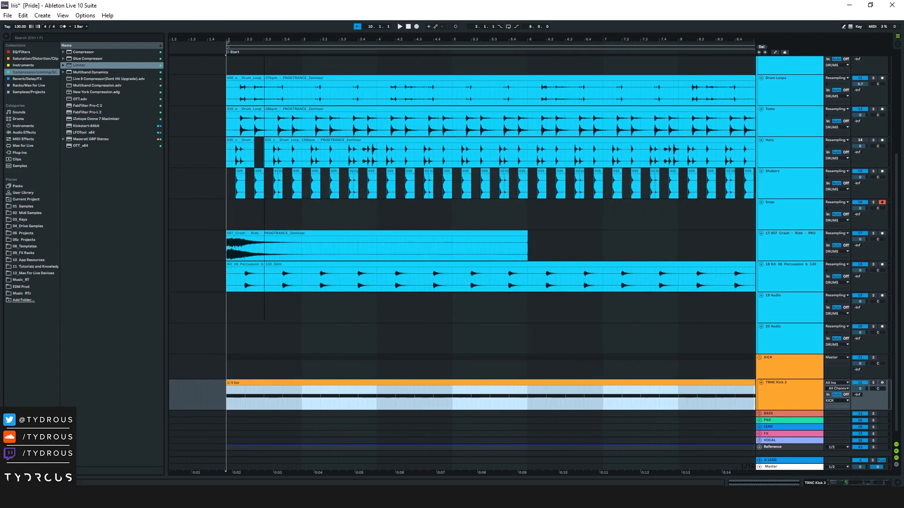
pyautogui.click(227, 184)
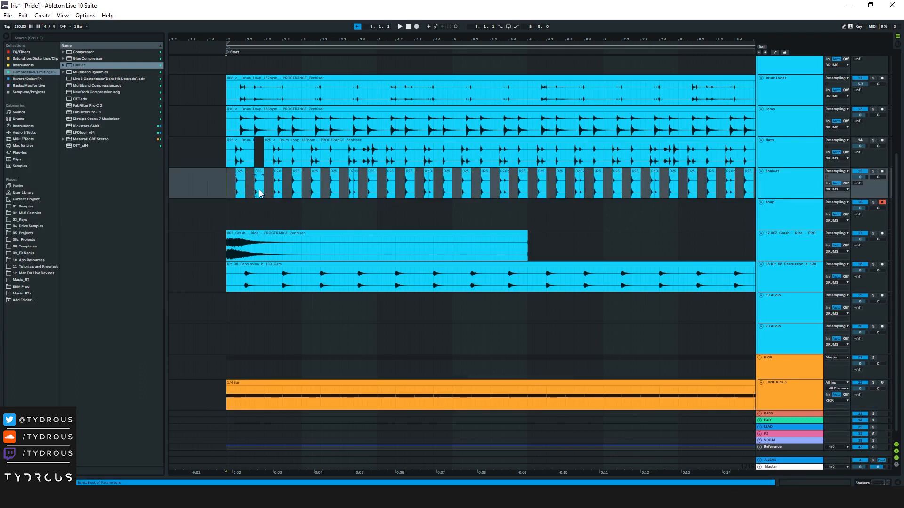
pyautogui.moveTo(548, 36); pyautogui.dragTo(432, 23)
pyautogui.click(297, 78)
pyautogui.hotkey('ctrl', 'd')
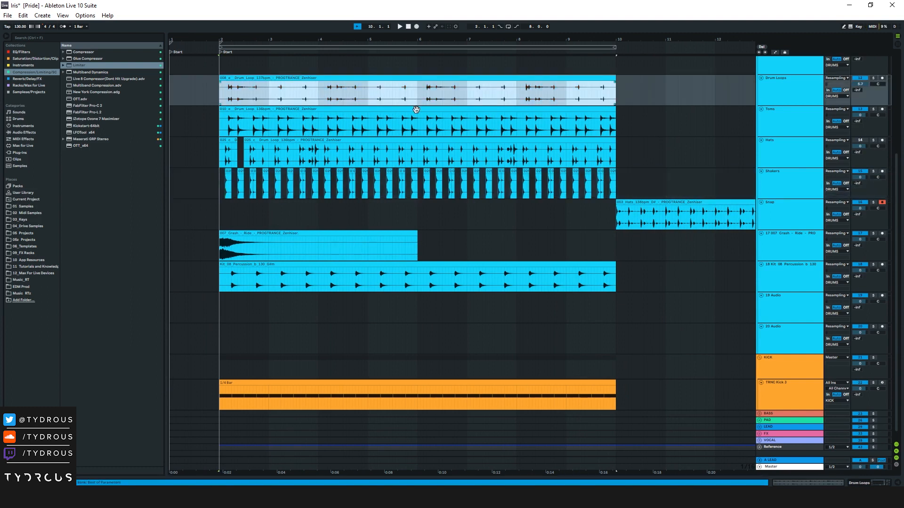
pyautogui.click(400, 26)
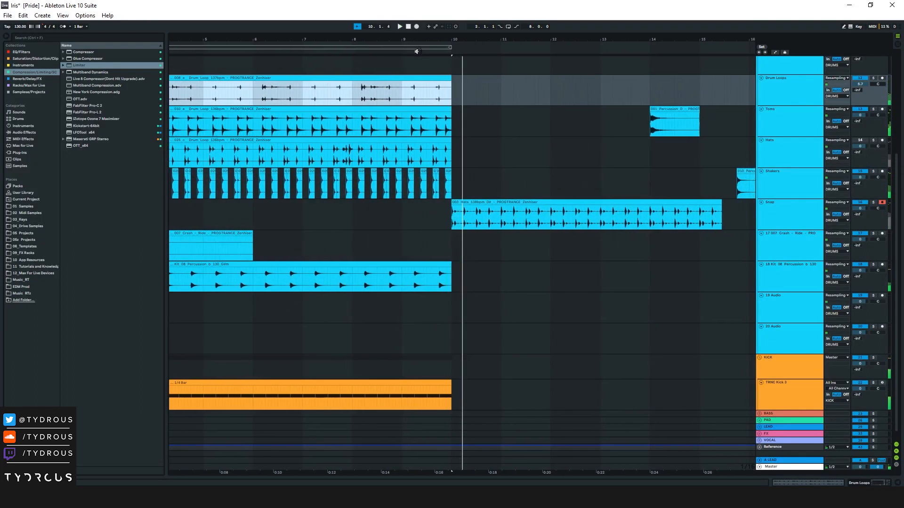
# Examine the percussion, hats, drum loop and kick clips across the looped drum section.
pyautogui.moveTo(417, 40); pyautogui.dragTo(414, 38)
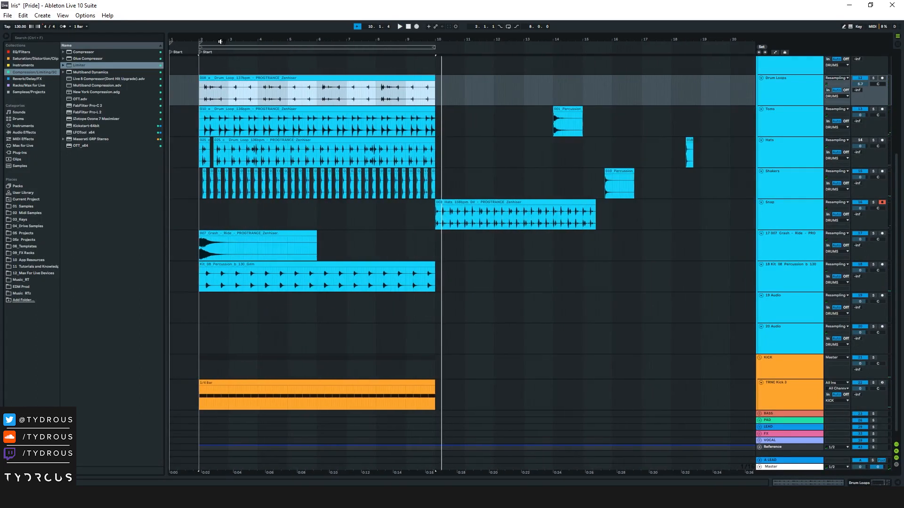
pyautogui.moveTo(210, 40); pyautogui.dragTo(280, 47)
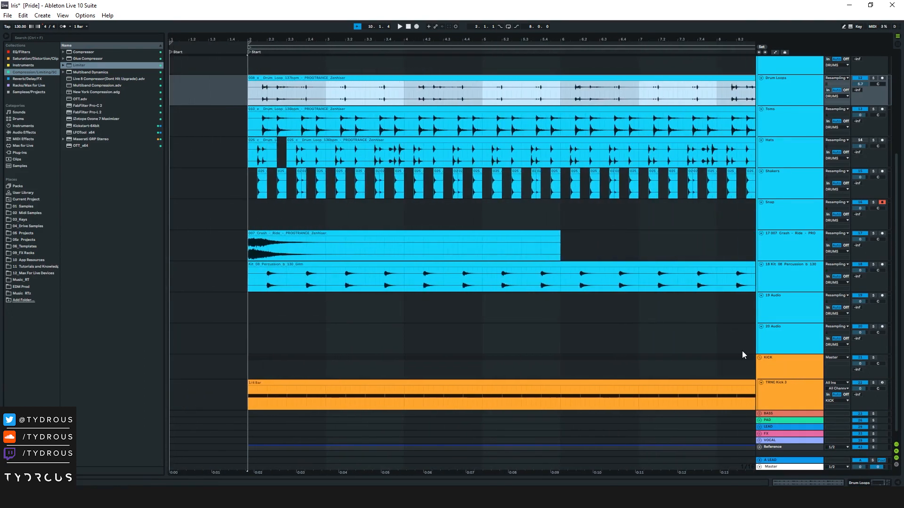
pyautogui.click(518, 262)
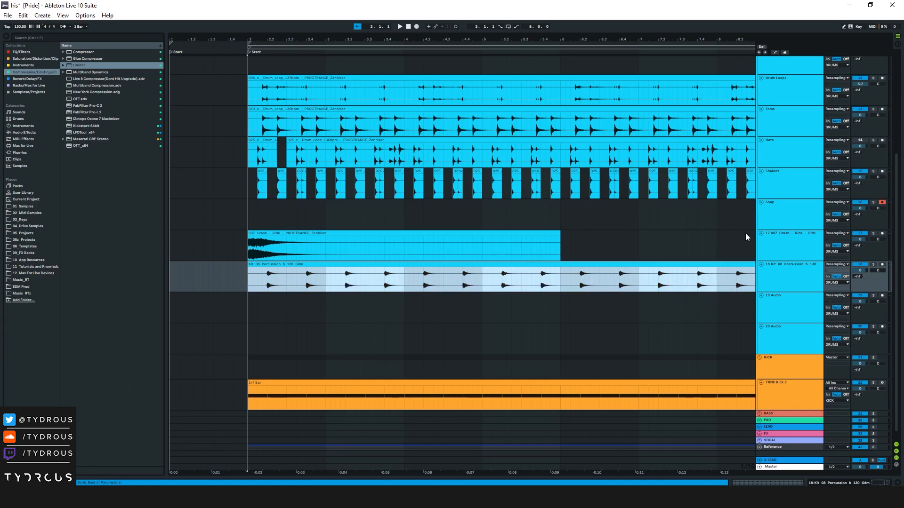
pyautogui.moveTo(689, 37)
pyautogui.mouseDown()
pyautogui.moveTo(612, 39)
pyautogui.moveTo(673, 31)
pyautogui.mouseUp()
pyautogui.click(303, 141)
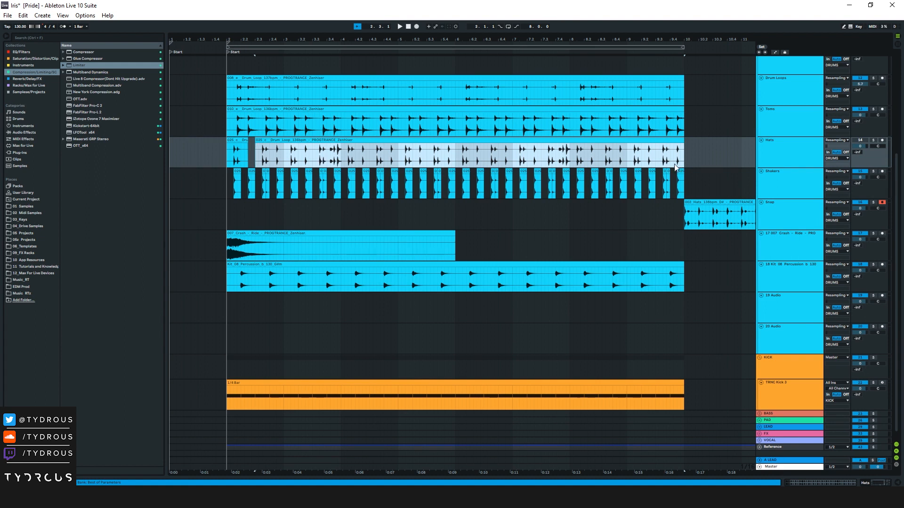
pyautogui.click(574, 76)
pyautogui.click(550, 385)
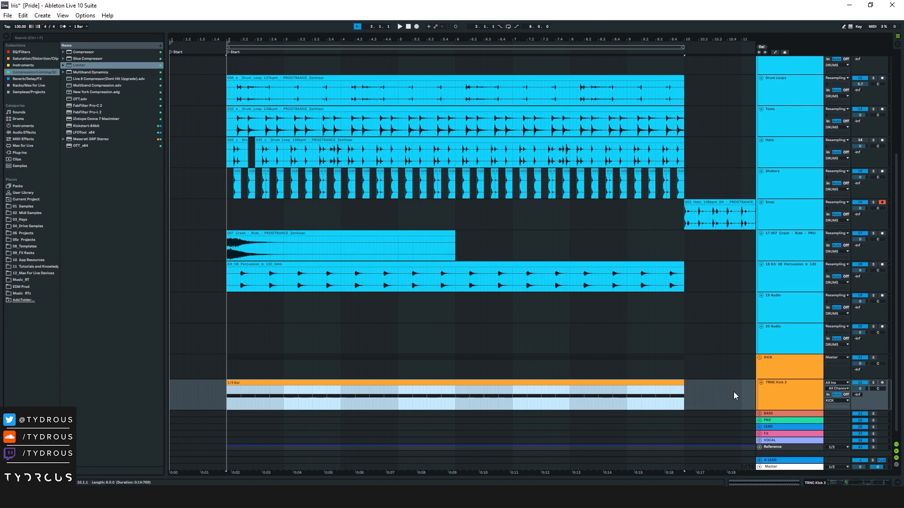
pyautogui.click(791, 392)
pyautogui.doubleClick(486, 384)
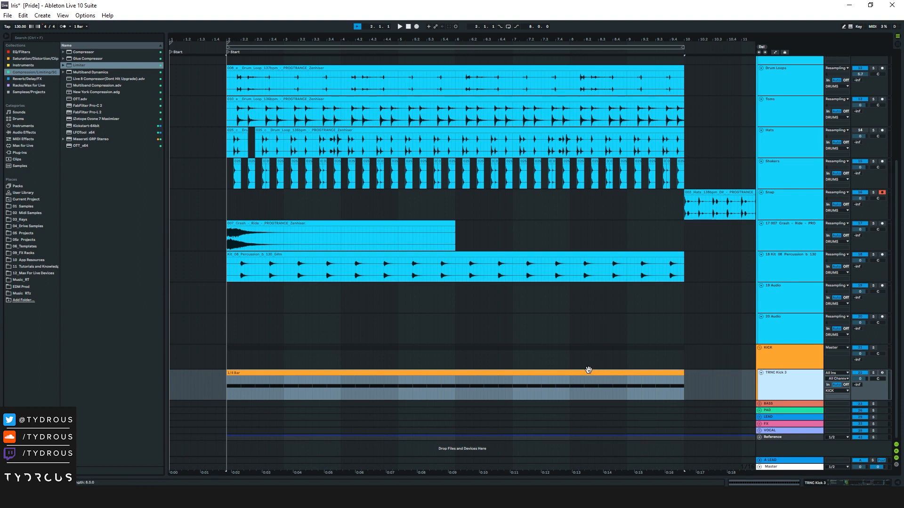
pyautogui.click(770, 359)
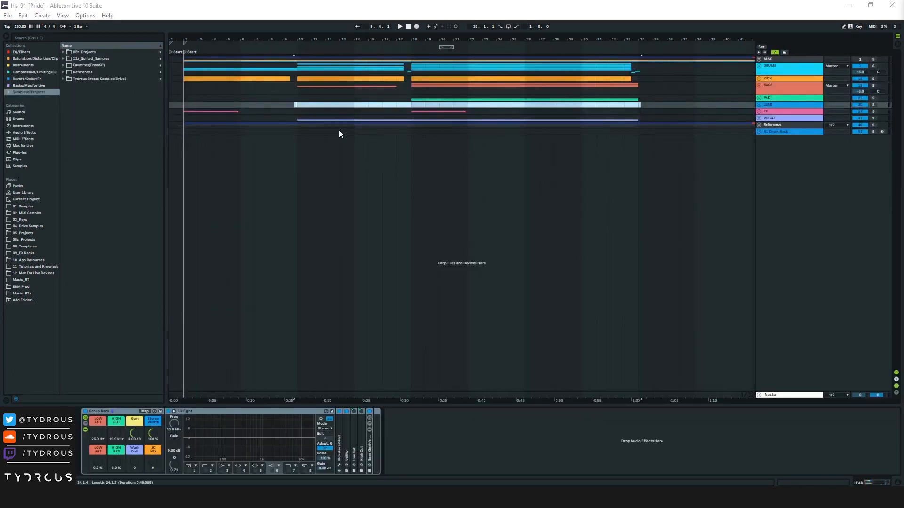
# Examine the Reference, KICK, BASS, PAD and VOCAL group lanes in the Iris_9 arrangement.
pyautogui.click(337, 123)
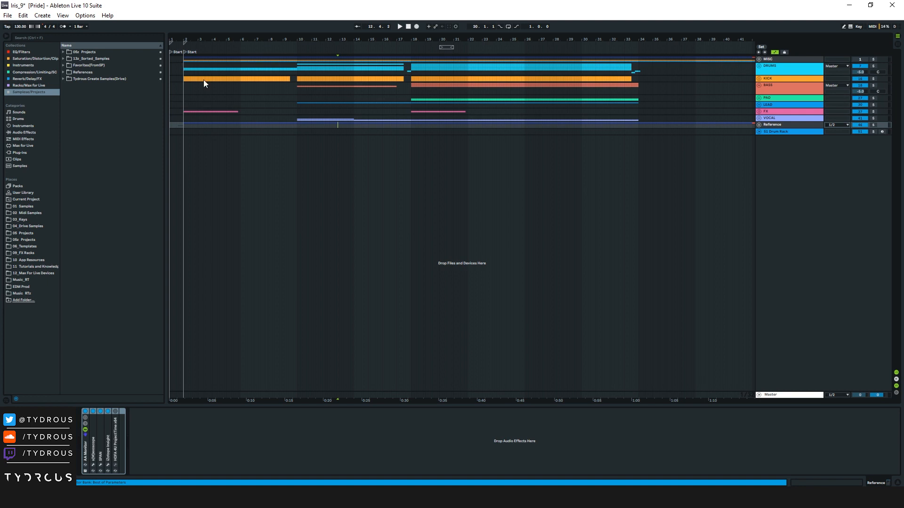
pyautogui.moveTo(638, 122)
pyautogui.mouseDown()
pyautogui.moveTo(453, 80)
pyautogui.moveTo(260, 67)
pyautogui.moveTo(182, 75)
pyautogui.mouseUp()
pyautogui.click(183, 76)
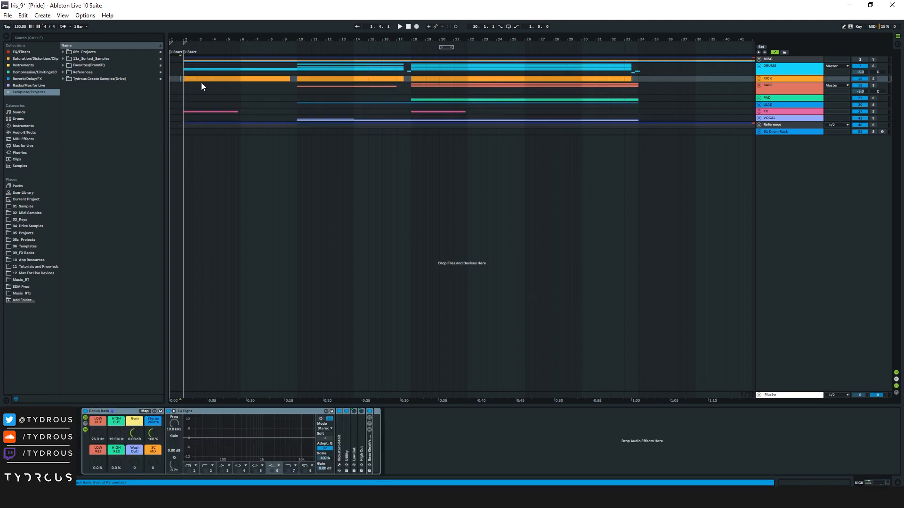
pyautogui.click(422, 90)
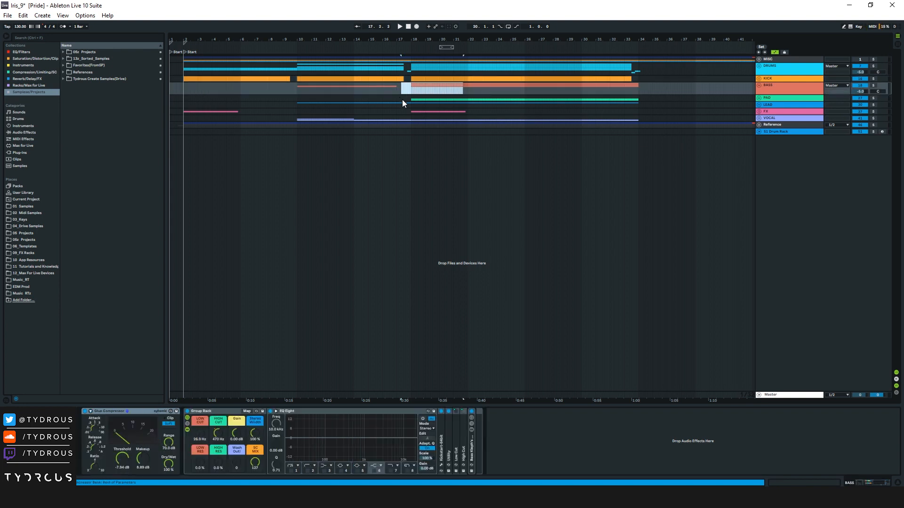
pyautogui.press('Down')
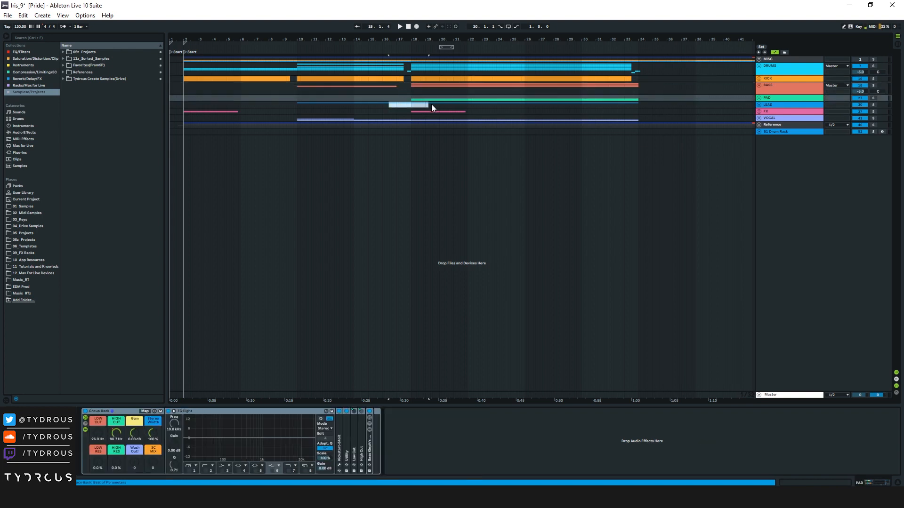
pyautogui.moveTo(463, 104); pyautogui.dragTo(516, 107)
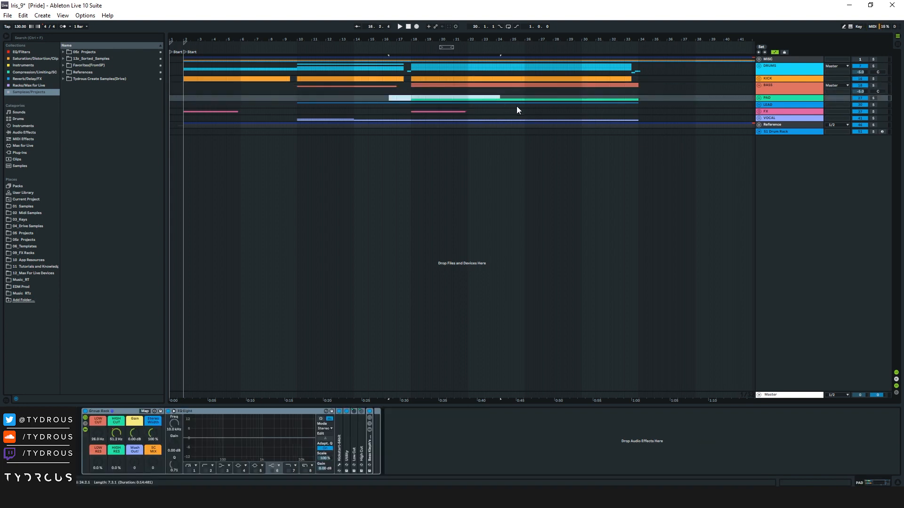
pyautogui.moveTo(641, 119); pyautogui.dragTo(341, 119)
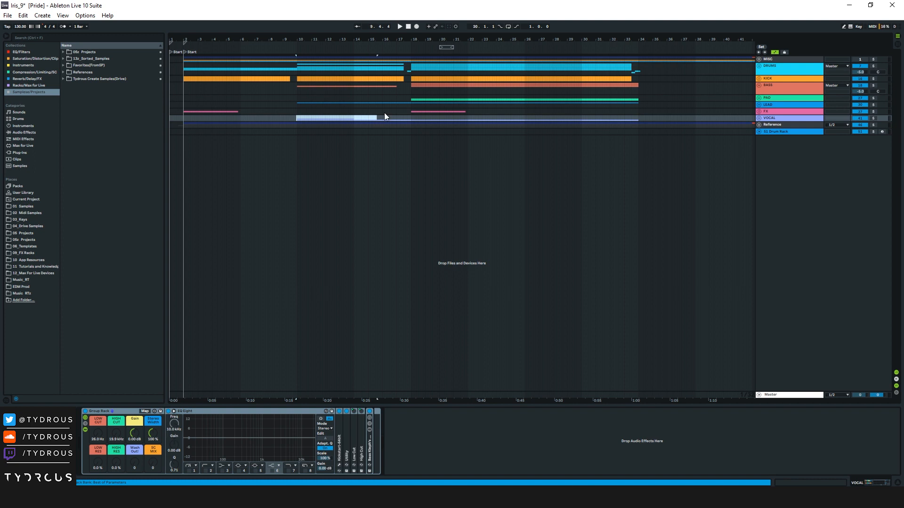
pyautogui.click(402, 98)
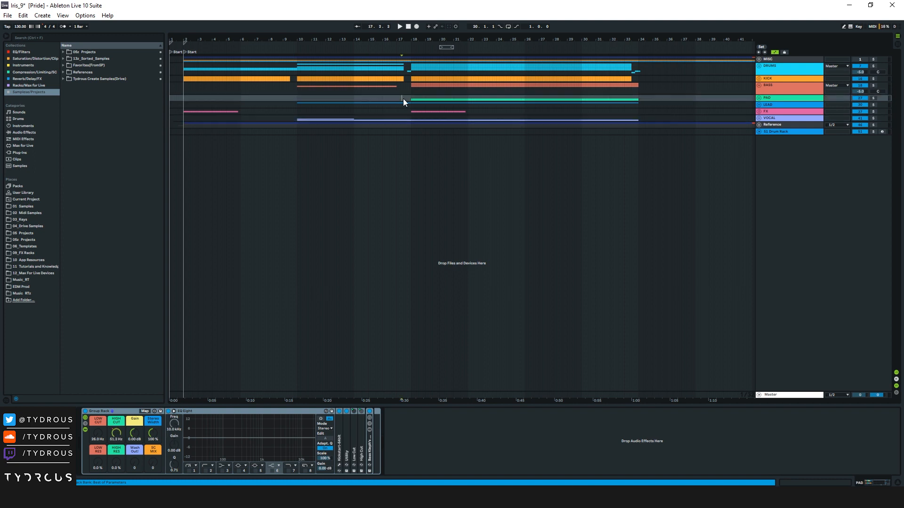
# Play the arrangement from the Start locator, jumping ahead to the middle section and near the end of the final section.
pyautogui.click(185, 51)
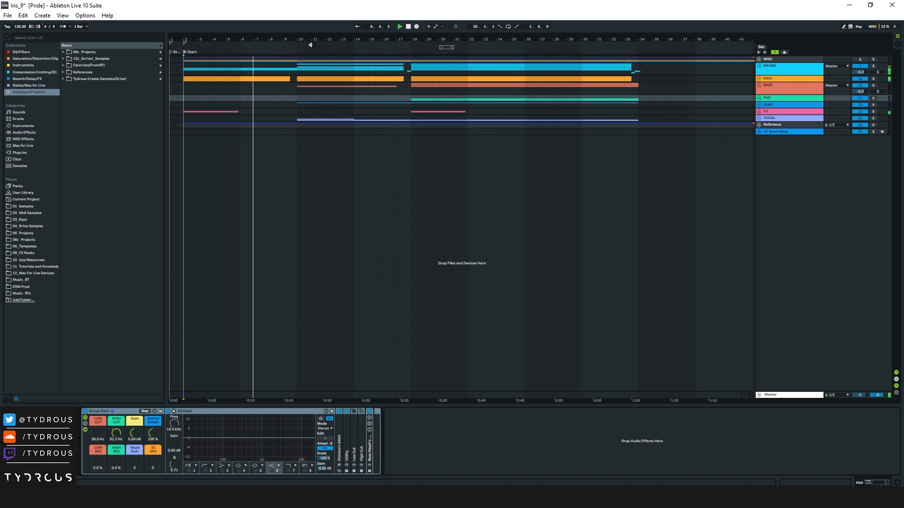
pyautogui.click(367, 47)
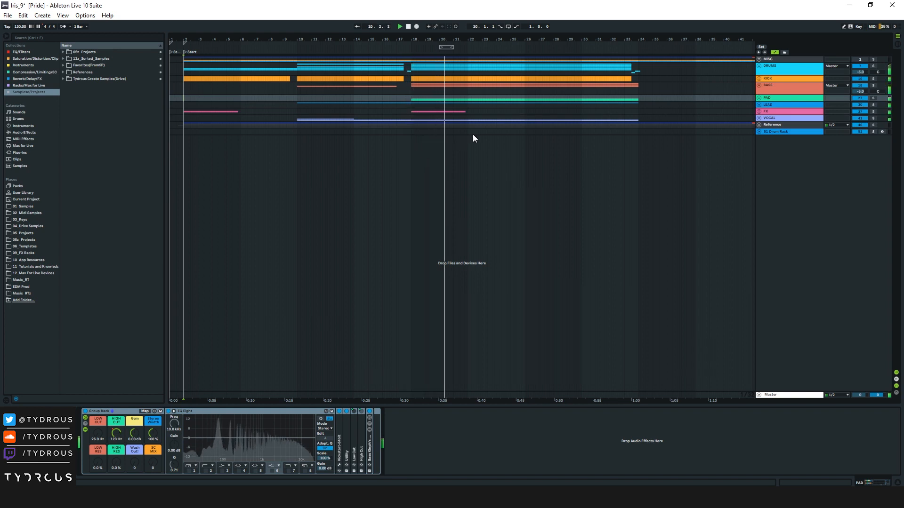
pyautogui.click(596, 48)
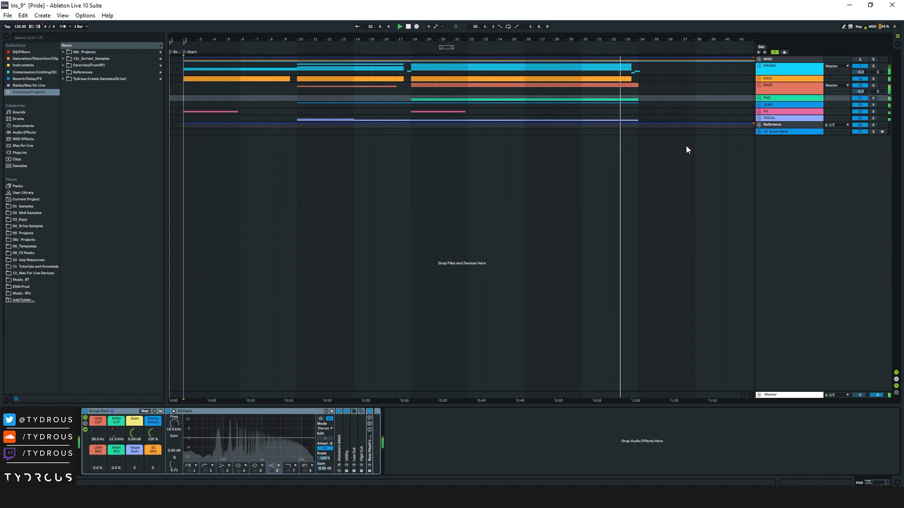
# Expand all group tracks and select the Bass 1, Bass 2 and Bass 3 clips starting at bar 18.
pyautogui.keyDown('alt'); pyautogui.click(759, 85); pyautogui.keyUp('alt')
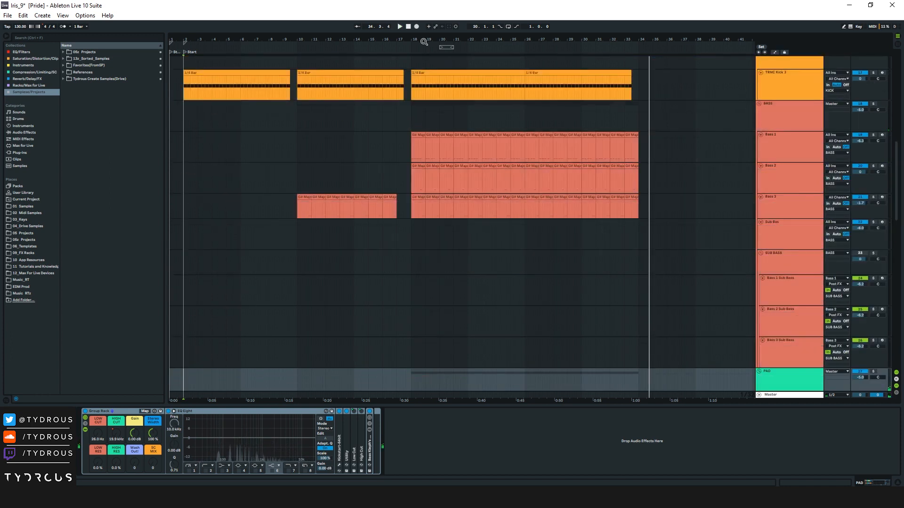
pyautogui.moveTo(427, 40); pyautogui.dragTo(478, 73)
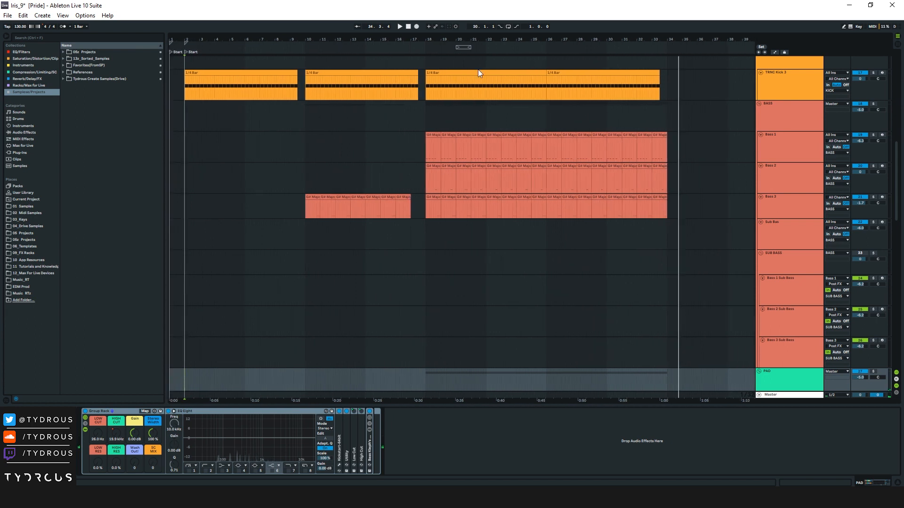
pyautogui.click(430, 136)
pyautogui.keyDown('shift'); pyautogui.click(660, 195); pyautogui.keyUp('shift')
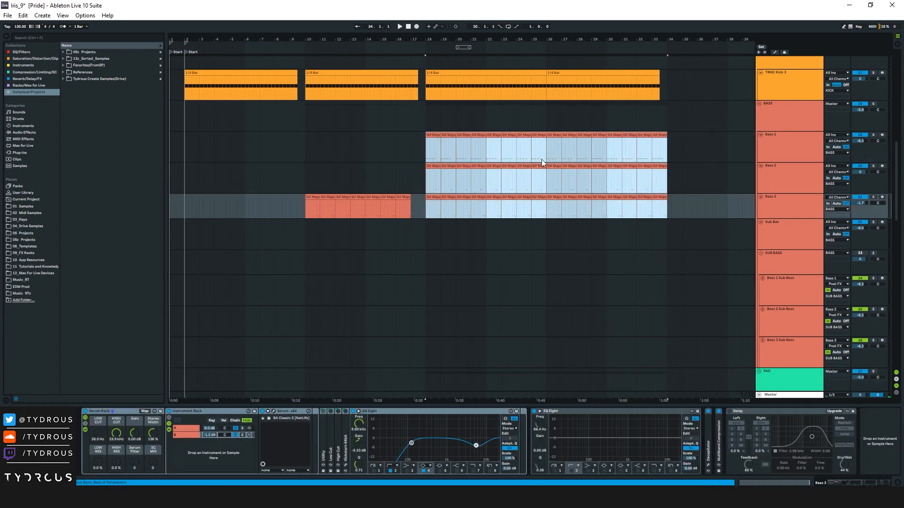
# Solo the BASS group and play it from the first Bass 1 clip at bar 18.
pyautogui.click(435, 135)
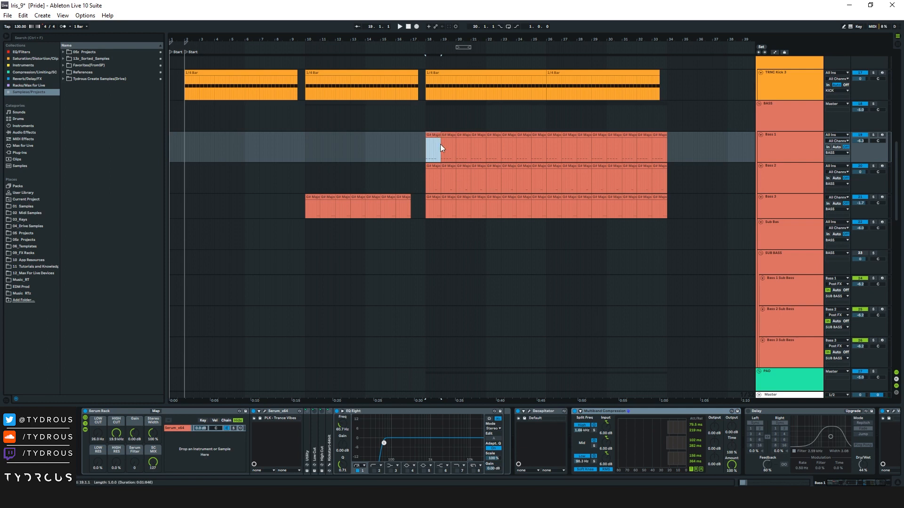
pyautogui.moveTo(452, 36); pyautogui.dragTo(448, 72)
pyautogui.click(763, 120)
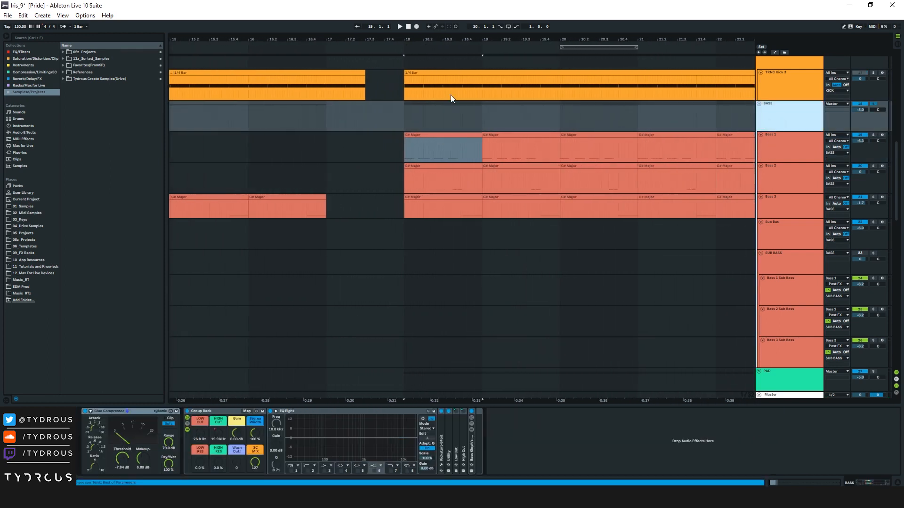
pyautogui.click(443, 135)
pyautogui.press('space')
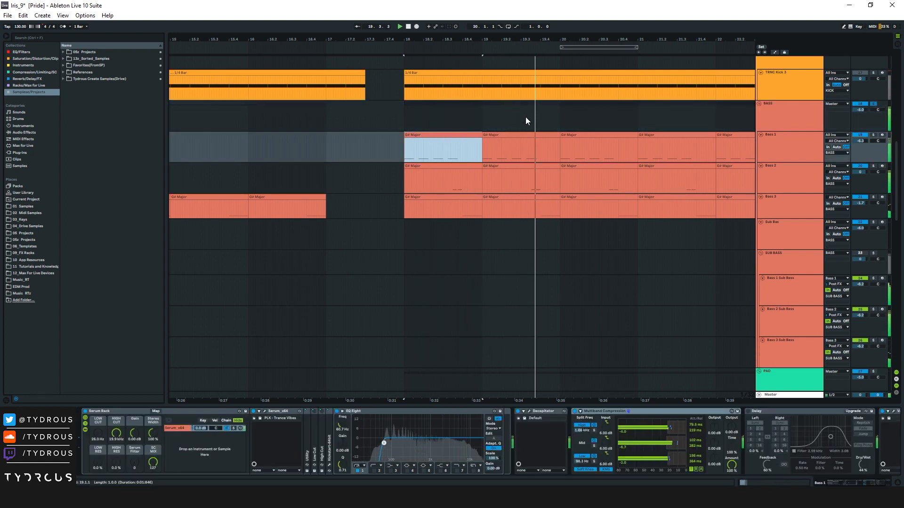
pyautogui.press('space')
# Focus on the first Bass 1 clip, and select the first Bass 2 clip below it.
pyautogui.click(426, 141)
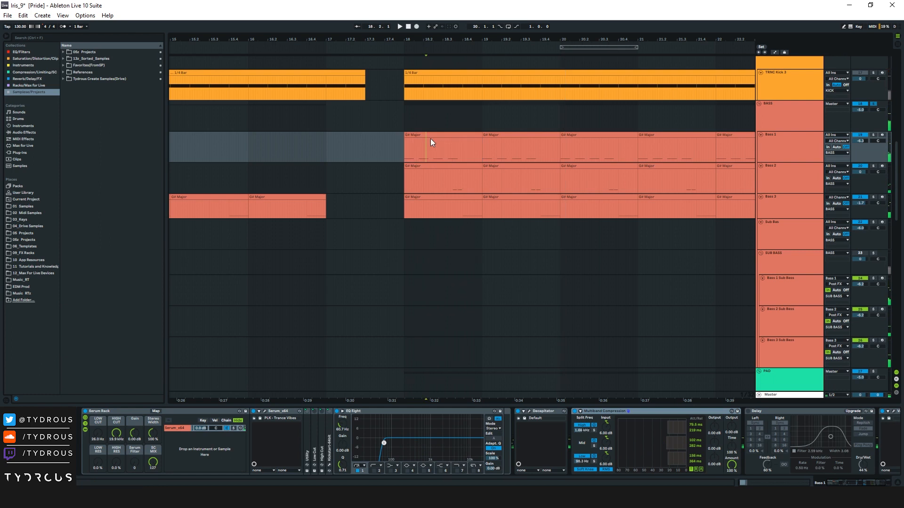
pyautogui.doubleClick(462, 158)
pyautogui.click(461, 165)
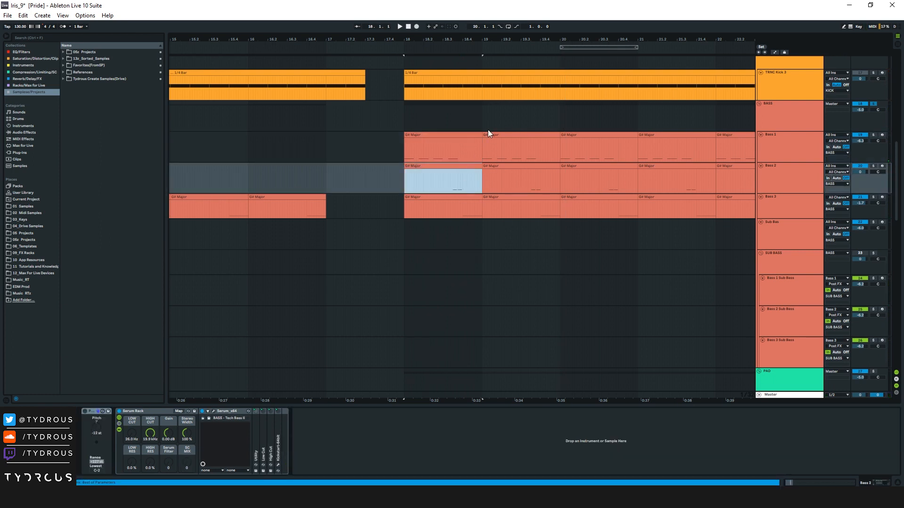
# Select the first Bass 1 clip at bar 18, the Bass 3 clip below it and the Bass 1 clip again to compare their devices.
pyautogui.click(461, 138)
pyautogui.moveTo(613, 36); pyautogui.dragTo(529, 23)
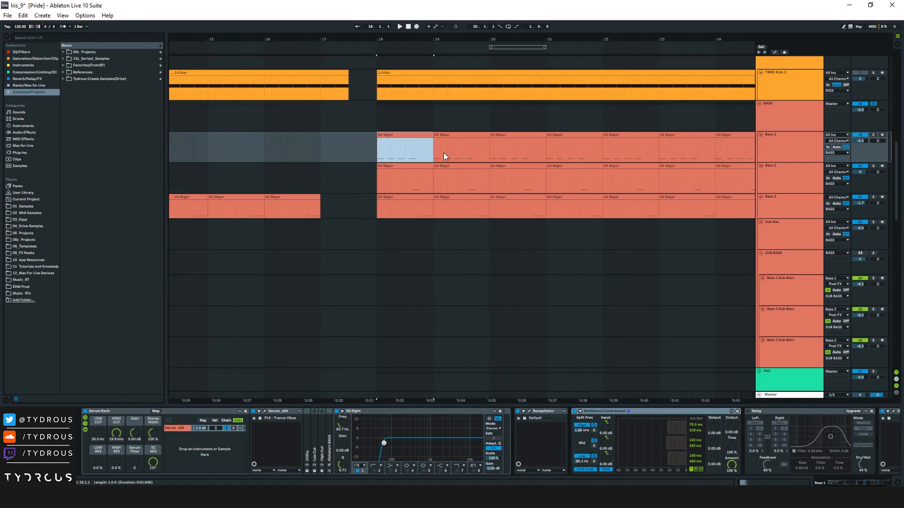
pyautogui.click(428, 200)
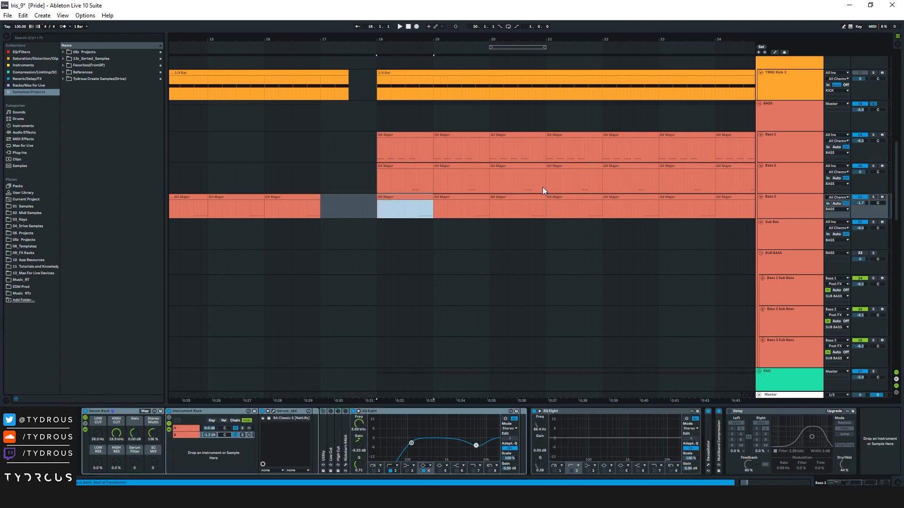
pyautogui.click(413, 134)
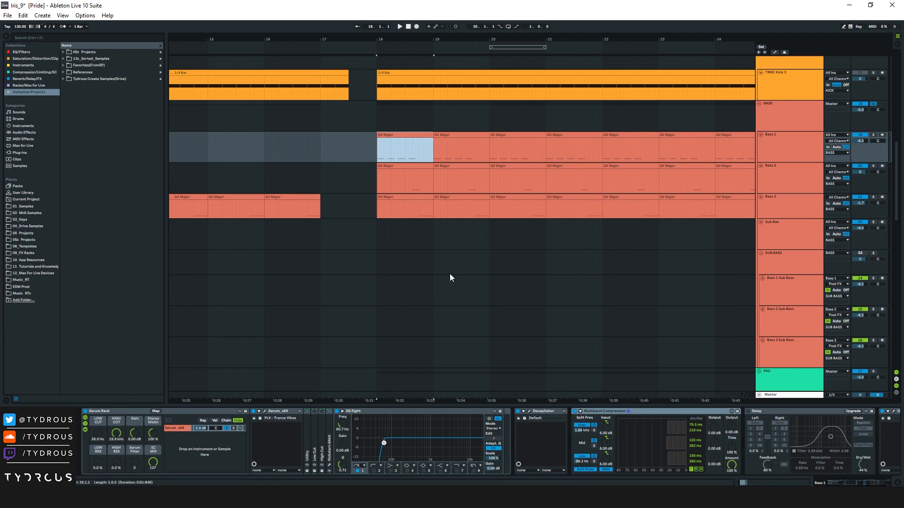
# Solo the Bass 1 track and briefly play it from its first clip at bar 18.
pyautogui.click(779, 148)
pyautogui.moveTo(681, 39); pyautogui.dragTo(572, 26)
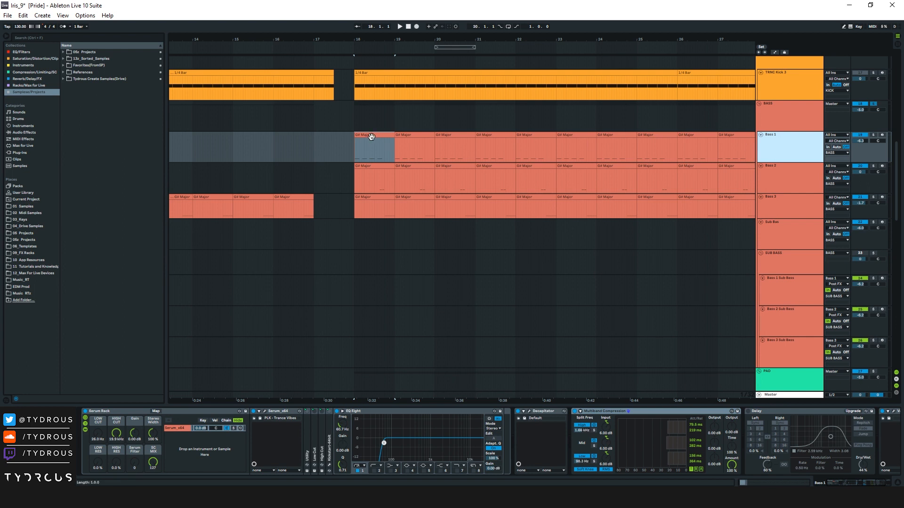
pyautogui.click(374, 136)
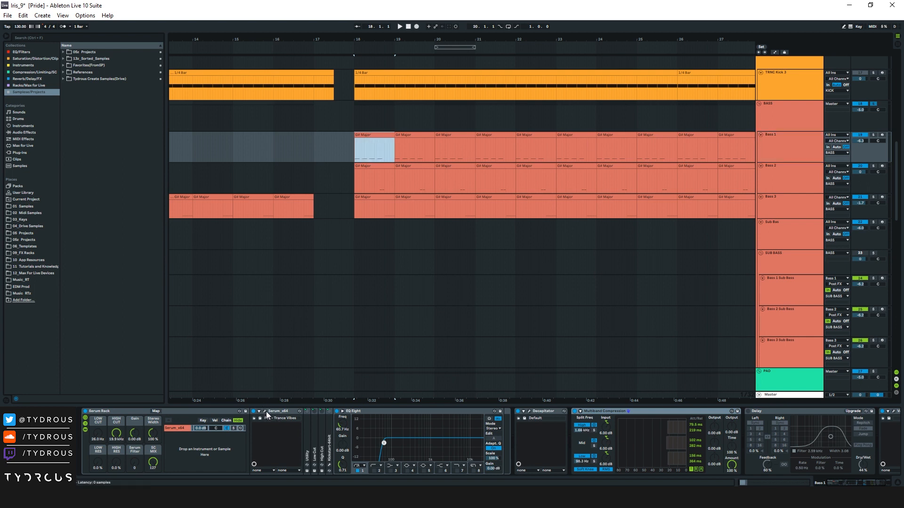
pyautogui.click(798, 149)
pyautogui.press('space')
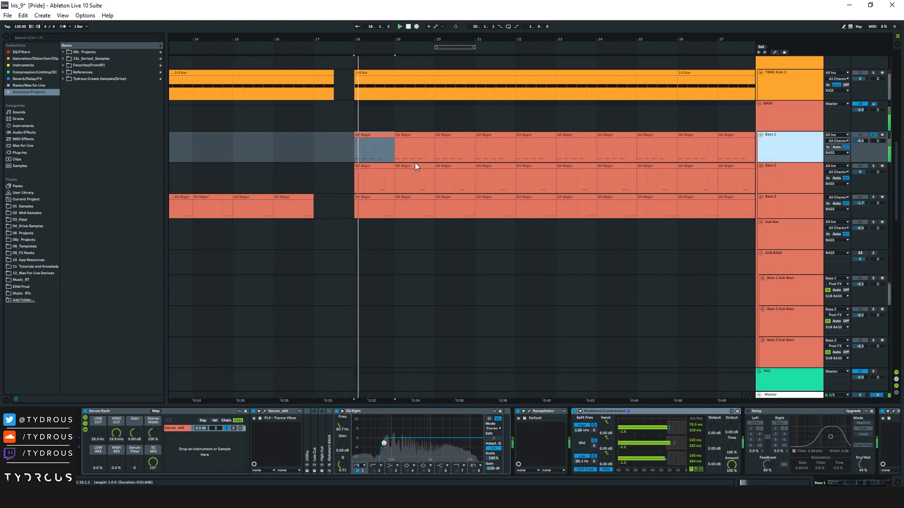
pyautogui.press('space')
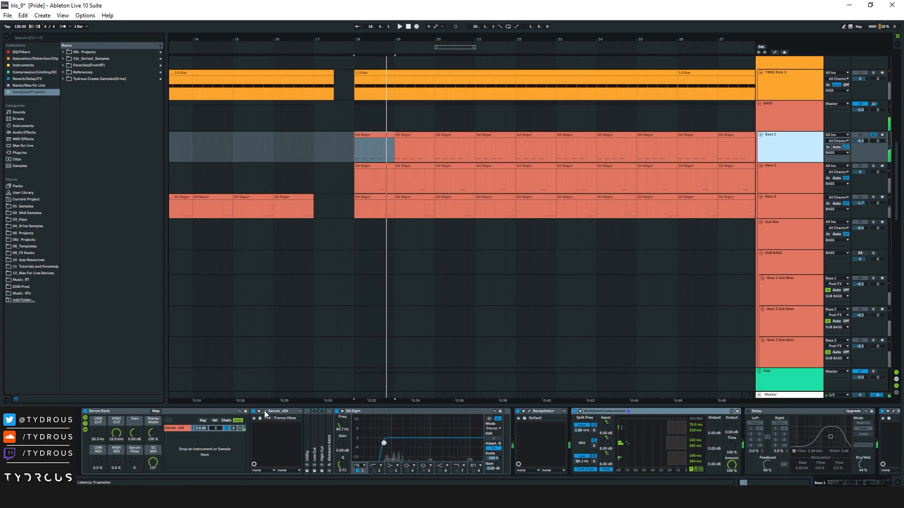
# Open the Serum synth on Bass 1 and inspect its effects and oscillator pages, keeping its window beside the arrangement.
pyautogui.click(265, 411)
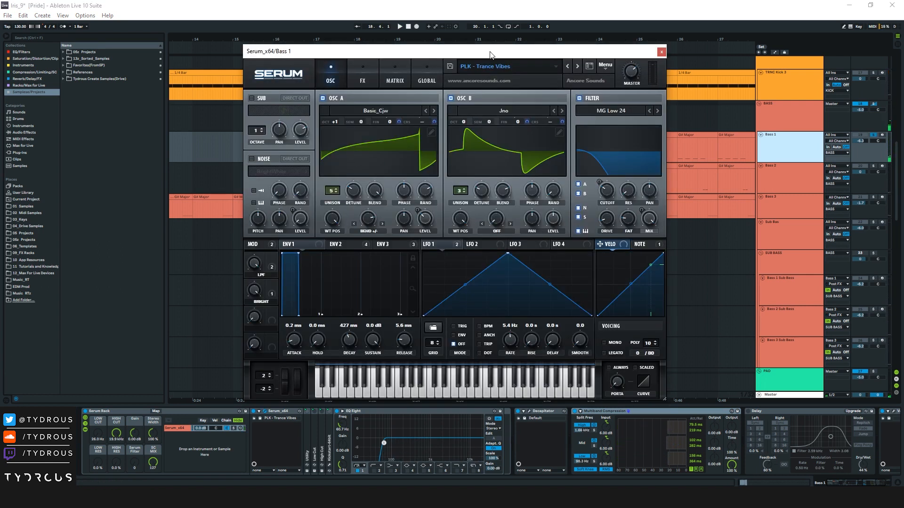
pyautogui.moveTo(489, 55); pyautogui.dragTo(512, 50)
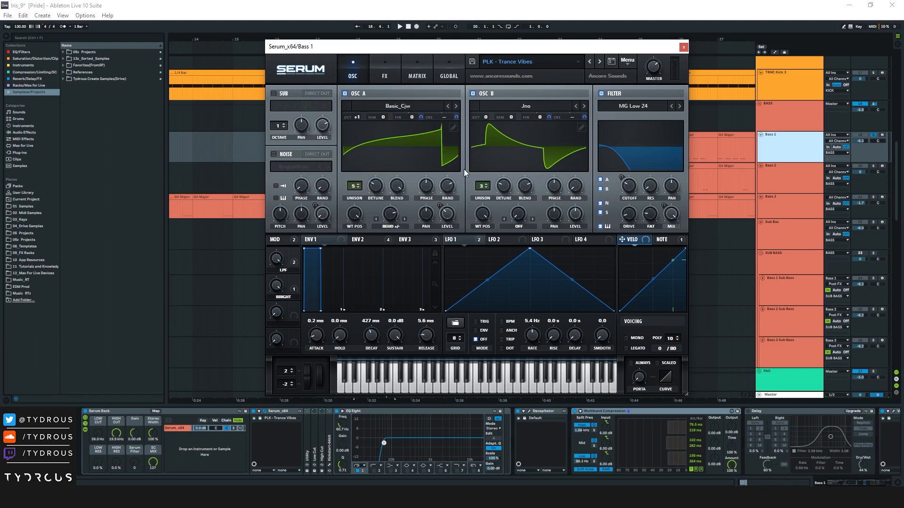
pyautogui.click(378, 64)
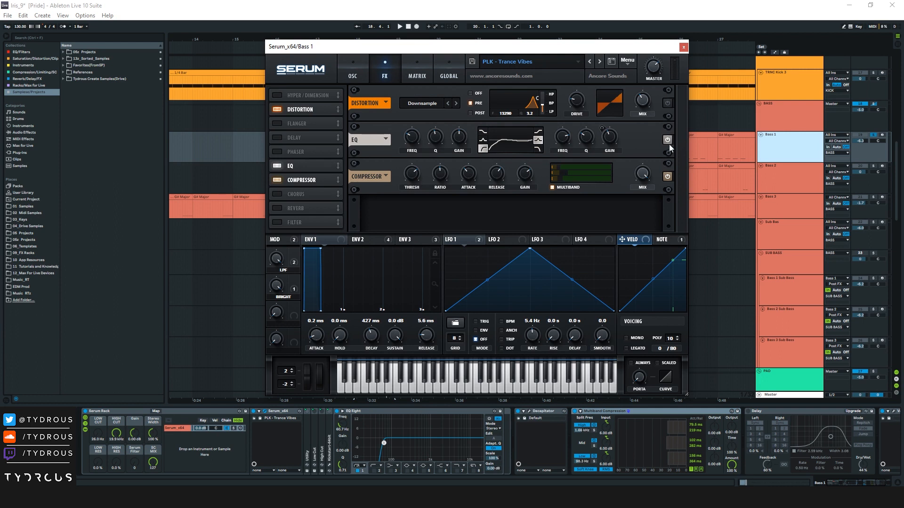
pyautogui.click(357, 66)
pyautogui.moveTo(512, 49); pyautogui.dragTo(342, 43)
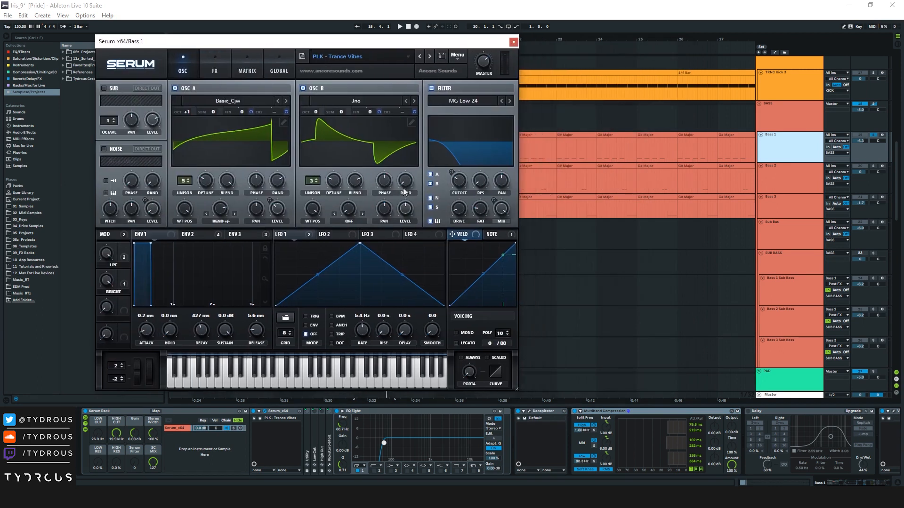
# Inspect the rest of the Bass 1 effects chain: open Decapitator, select Multiband Compression and open ValhallaVintageVerb.
pyautogui.click(530, 415)
pyautogui.moveTo(384, 86); pyautogui.dragTo(652, 101)
pyautogui.click(608, 413)
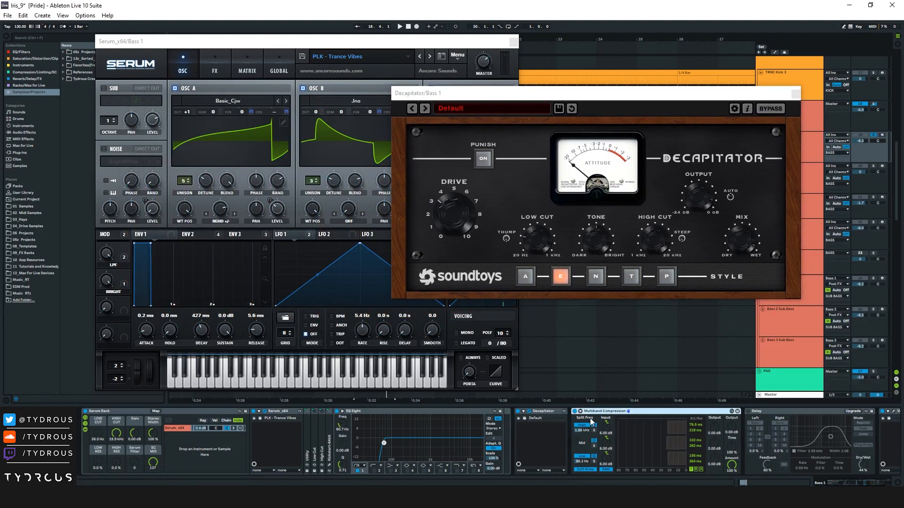
pyautogui.hscroll(3, 706, 442)
pyautogui.click(850, 413)
pyautogui.moveTo(675, 195); pyautogui.dragTo(645, 200)
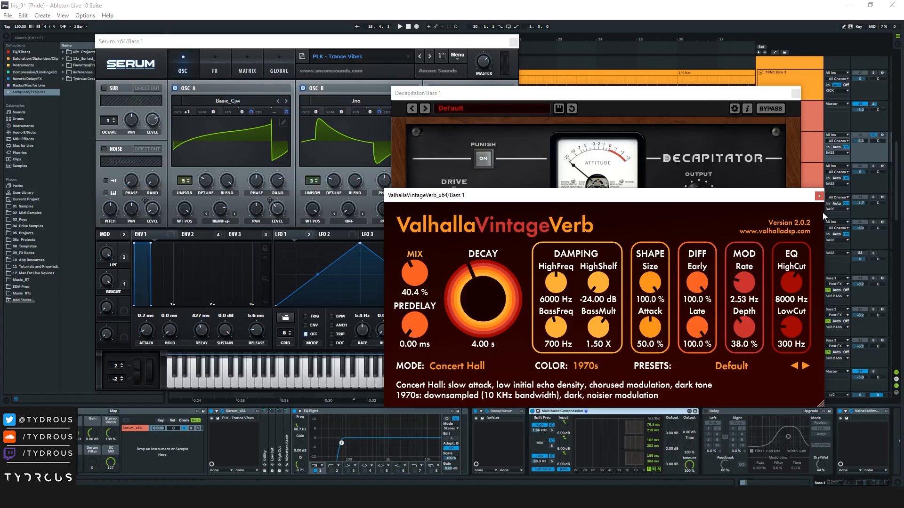
# Close the ValhallaVintageVerb, Decapitator and Serum windows of Bass 1.
pyautogui.click(819, 196)
pyautogui.click(796, 94)
pyautogui.click(513, 42)
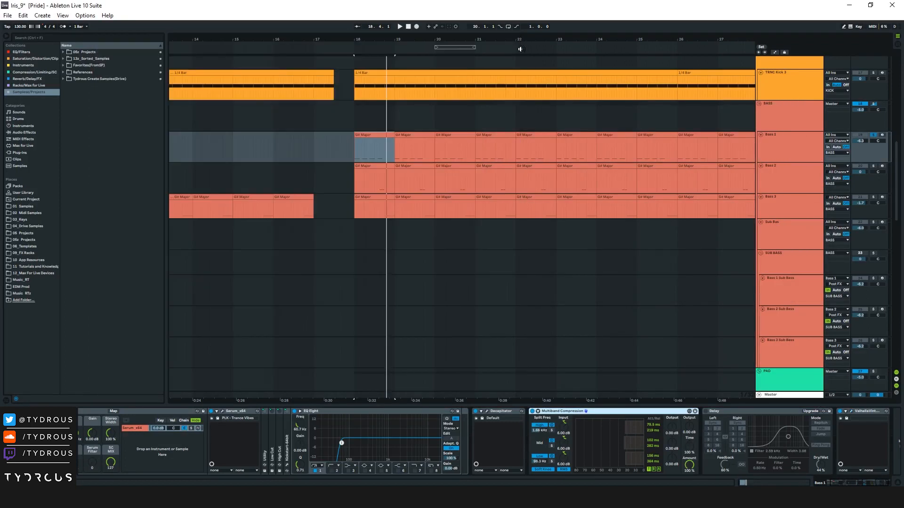
# Open the first Bass 1 clip in the note editor and mark the gap between its first two D#0 notes.
pyautogui.click(370, 136)
pyautogui.moveTo(364, 37); pyautogui.dragTo(421, 37)
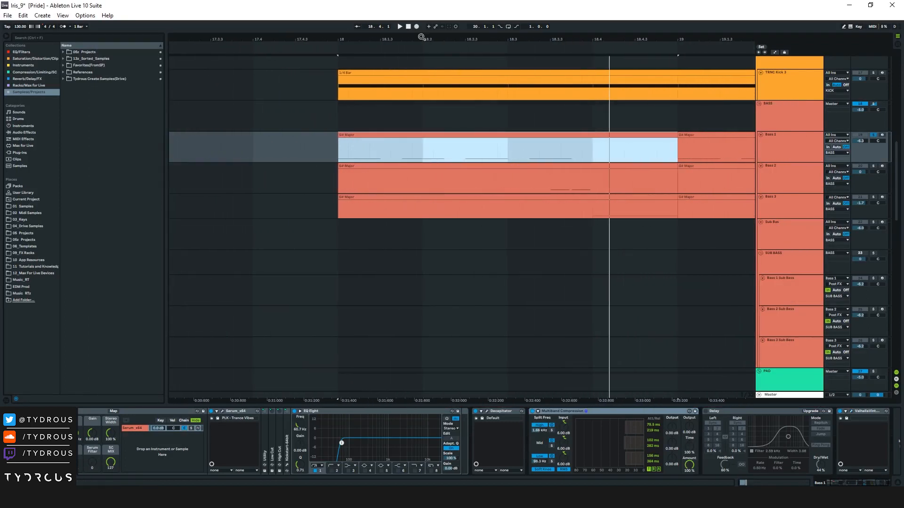
pyautogui.doubleClick(374, 137)
pyautogui.click(270, 326)
pyautogui.moveTo(269, 325); pyautogui.dragTo(306, 324)
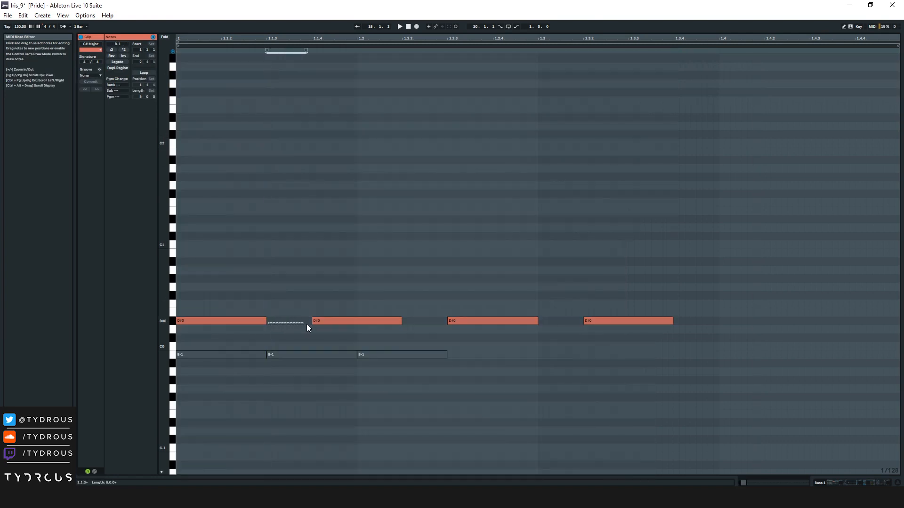
pyautogui.click(255, 291)
pyautogui.click(255, 321)
pyautogui.moveTo(266, 306); pyautogui.dragTo(306, 332)
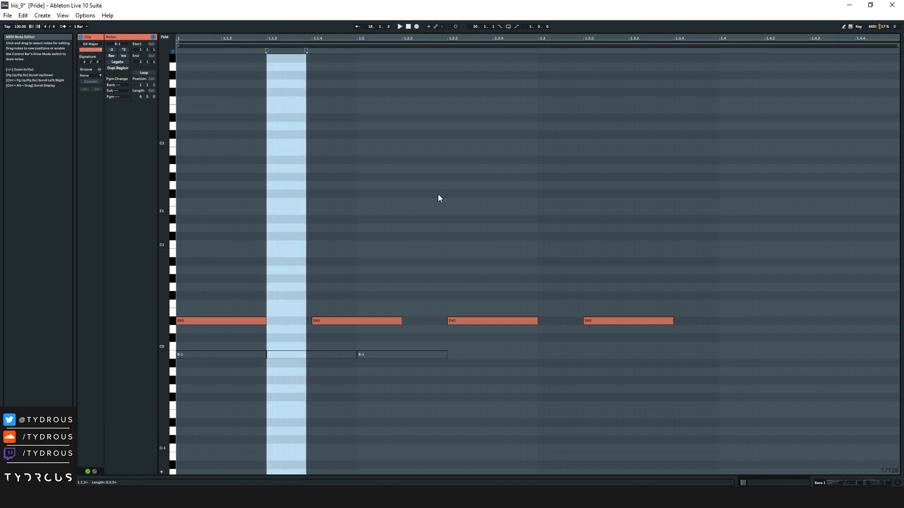
pyautogui.click(482, 94)
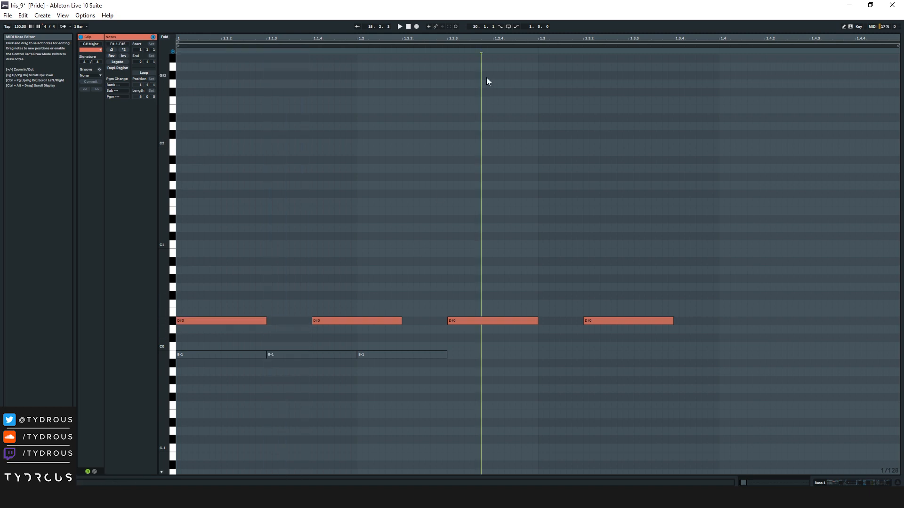
# Return to the arrangement, turn off the Bass 1 solo and collapse the BASS group.
pyautogui.click(627, 32)
pyautogui.scroll(2, 456, 141)
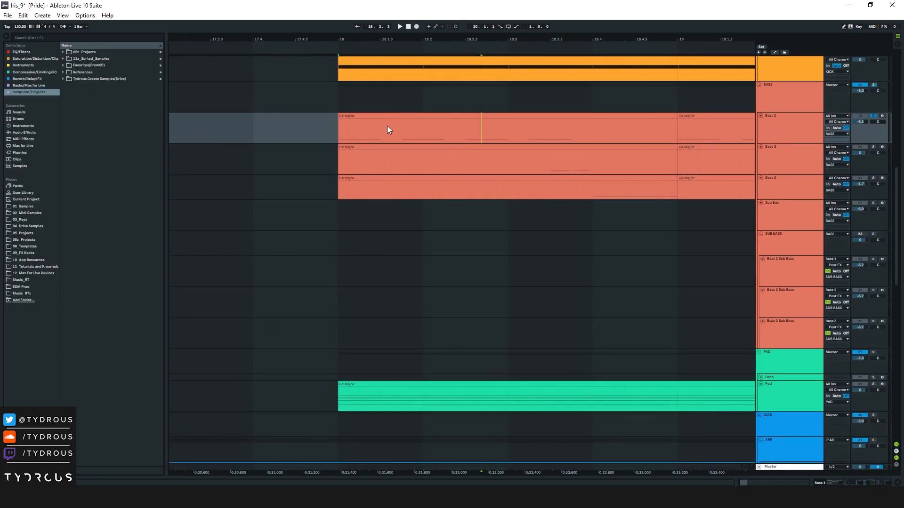
pyautogui.moveTo(388, 128); pyautogui.dragTo(423, 135)
pyautogui.moveTo(469, 33); pyautogui.dragTo(425, 36)
pyautogui.click(778, 99)
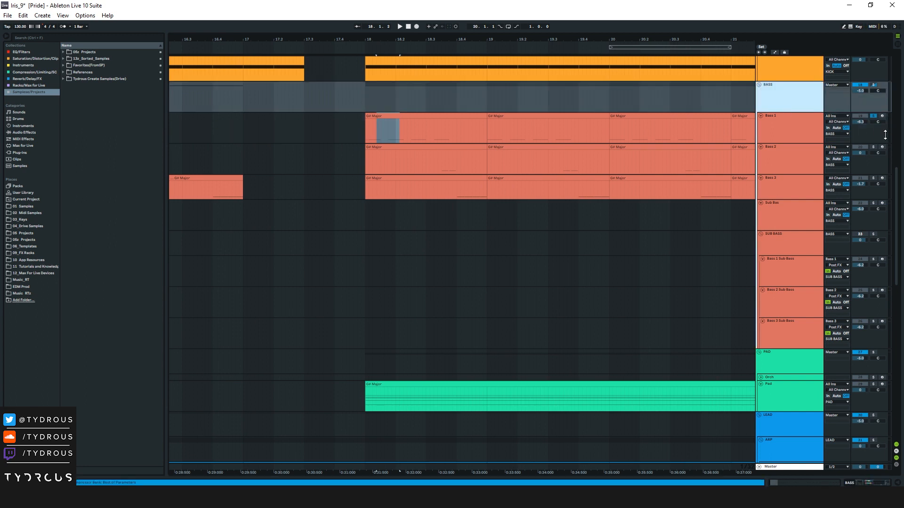
pyautogui.click(758, 85)
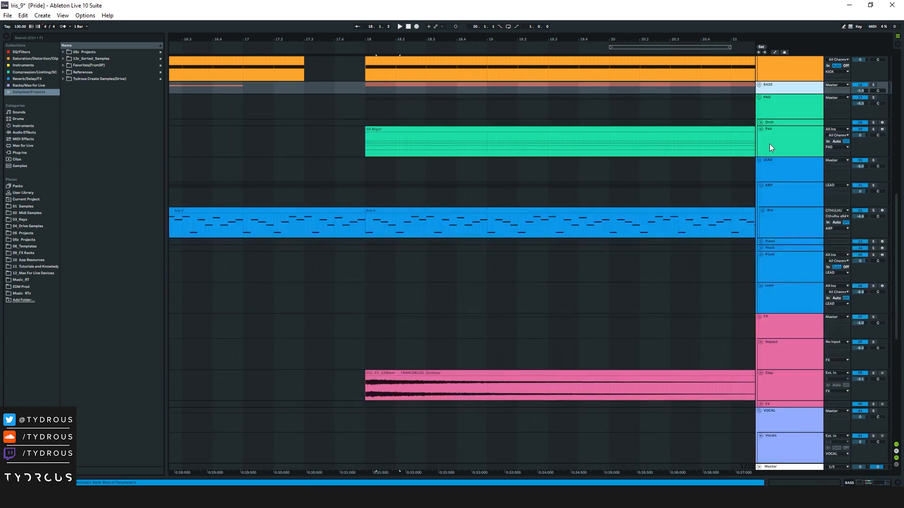
# Show automation in the arrangement and examine the ARP group's HIGH CUT ramp between bars 10 and 18.
pyautogui.click(772, 215)
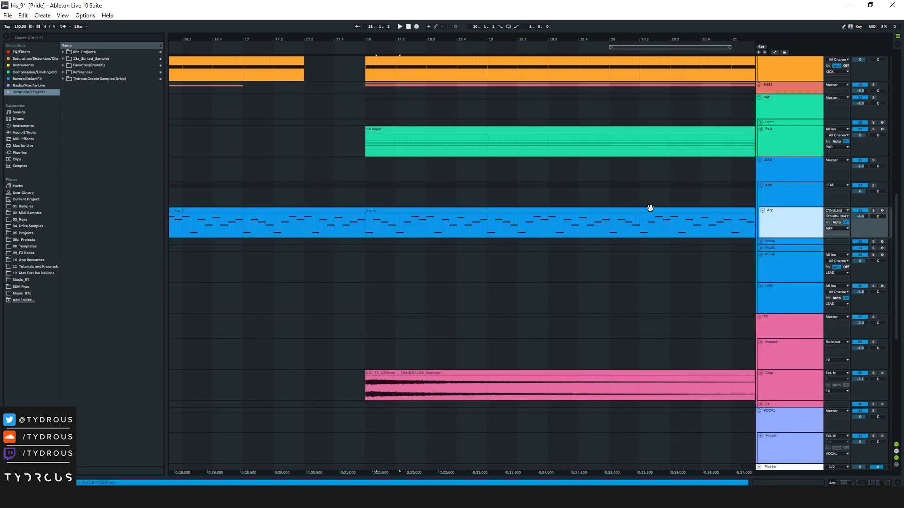
pyautogui.click(323, 215)
pyautogui.click(327, 211)
pyautogui.moveTo(316, 39); pyautogui.dragTo(566, 10)
pyautogui.press('a')
pyautogui.moveTo(368, 202); pyautogui.dragTo(574, 199)
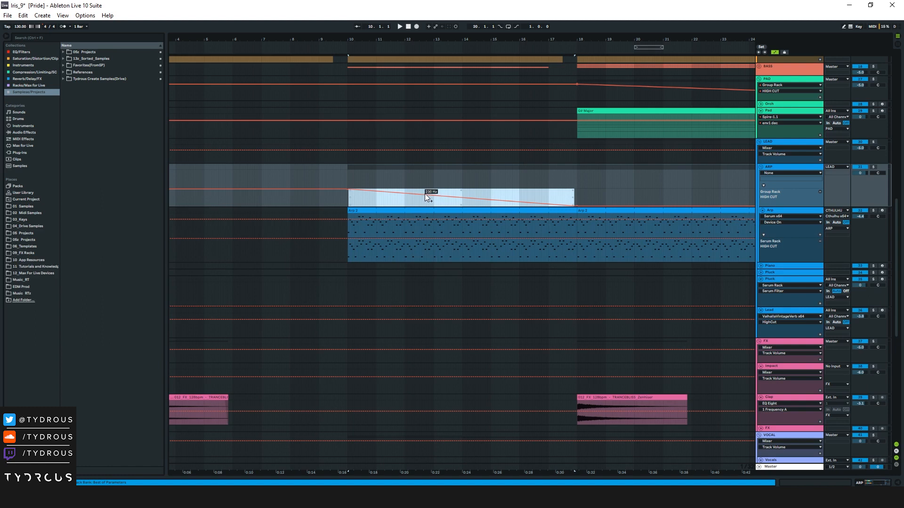
pyautogui.click(557, 194)
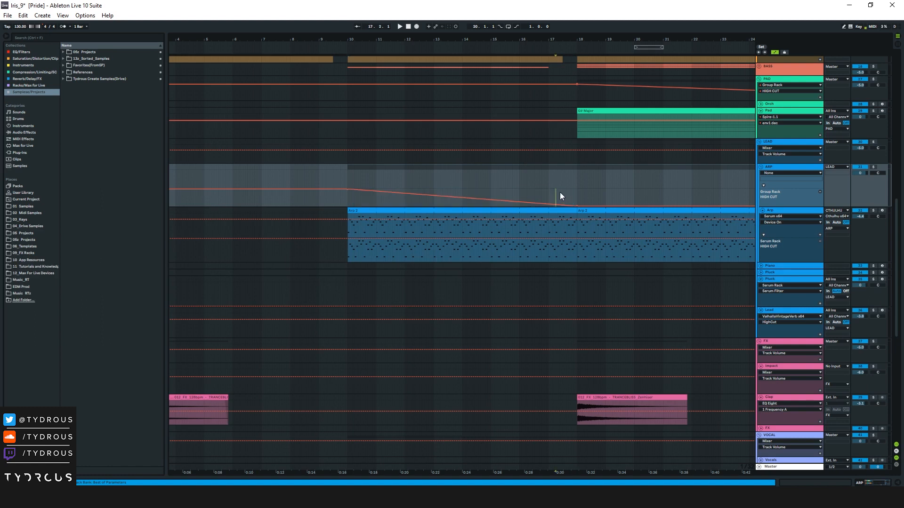
# Solo the Arp track and play it from bar 10, jumping ahead to the middle of the filter ramp.
pyautogui.click(788, 210)
pyautogui.click(459, 209)
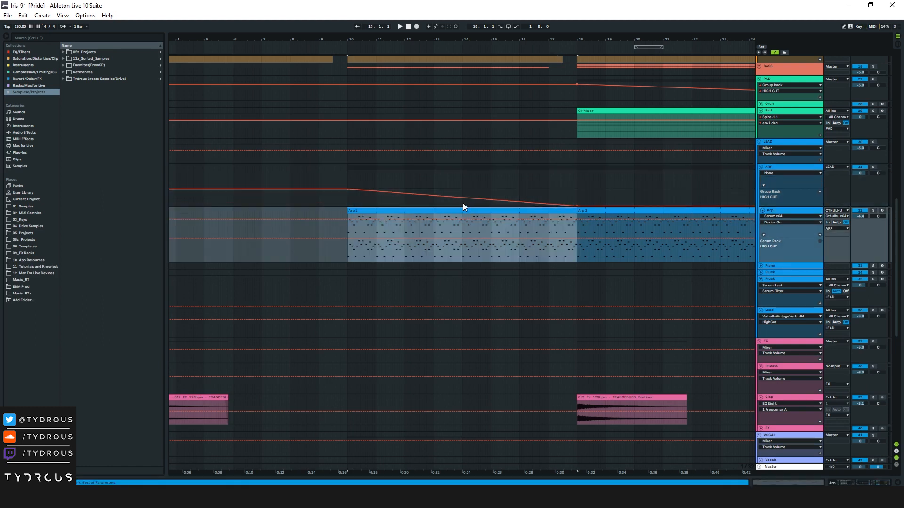
pyautogui.press('space')
pyautogui.click(475, 182)
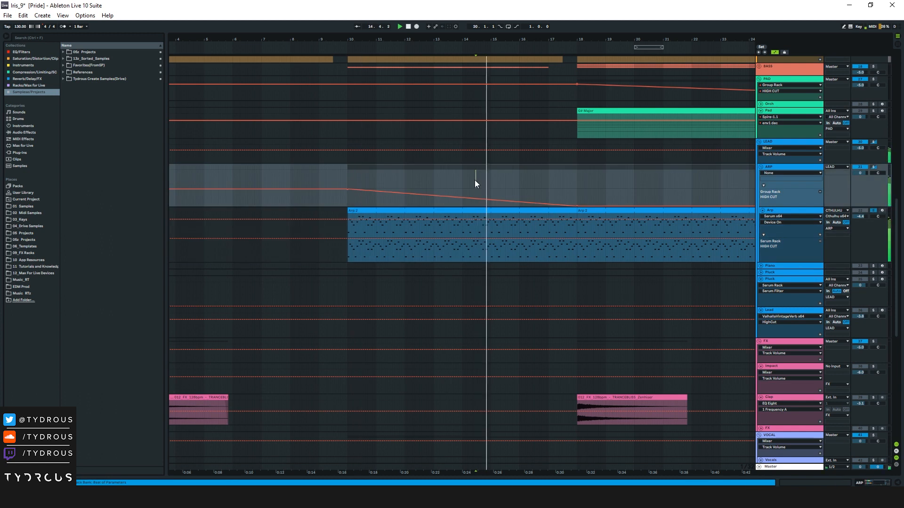
pyautogui.click(793, 210)
pyautogui.moveTo(629, 38); pyautogui.dragTo(531, 32)
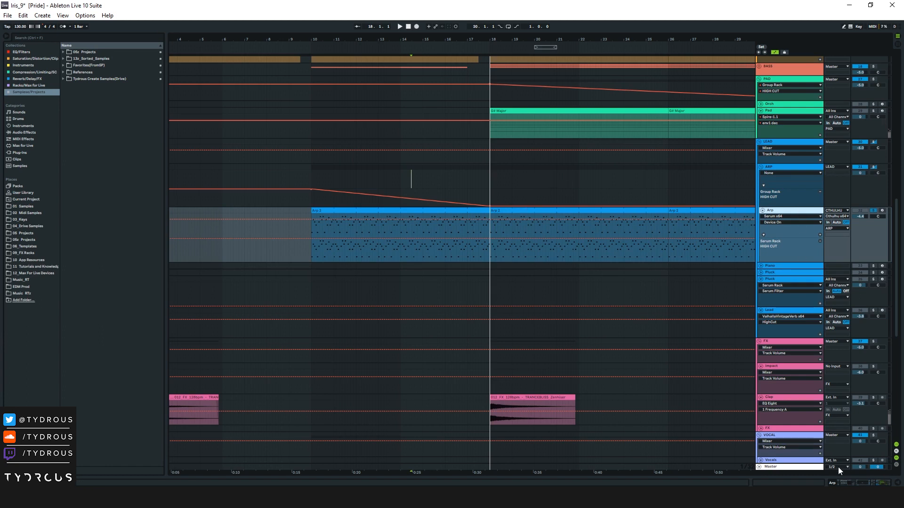
# Show the Arp track's devices, open its Serum synth and view the effects page of the PLUCK - Bano preset.
pyautogui.click(842, 483)
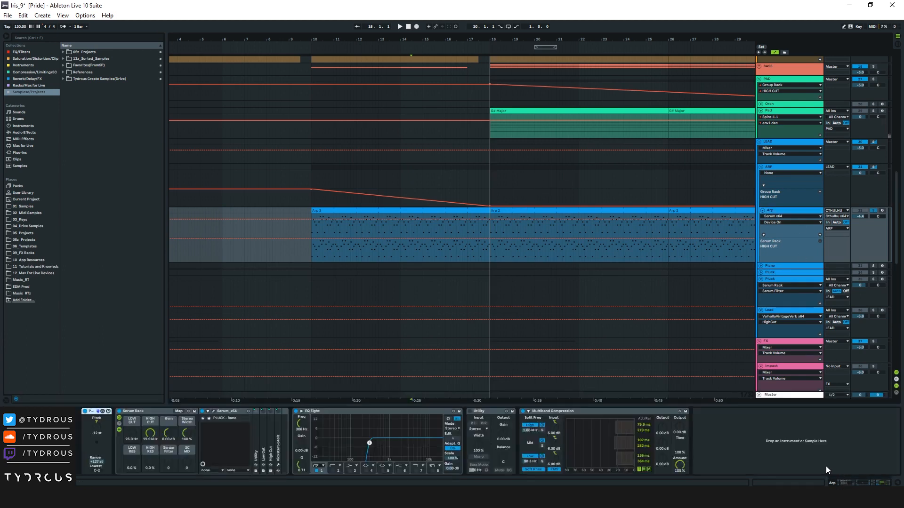
pyautogui.click(213, 411)
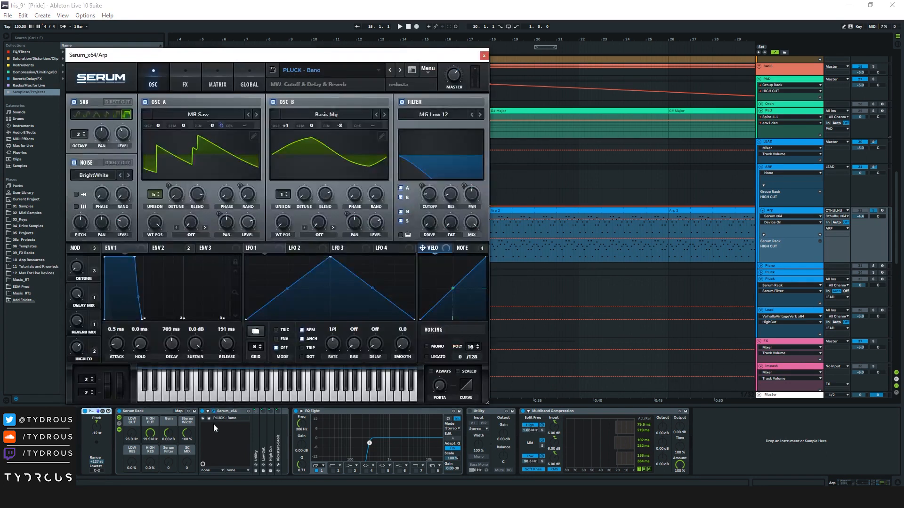
pyautogui.moveTo(211, 58); pyautogui.dragTo(188, 25)
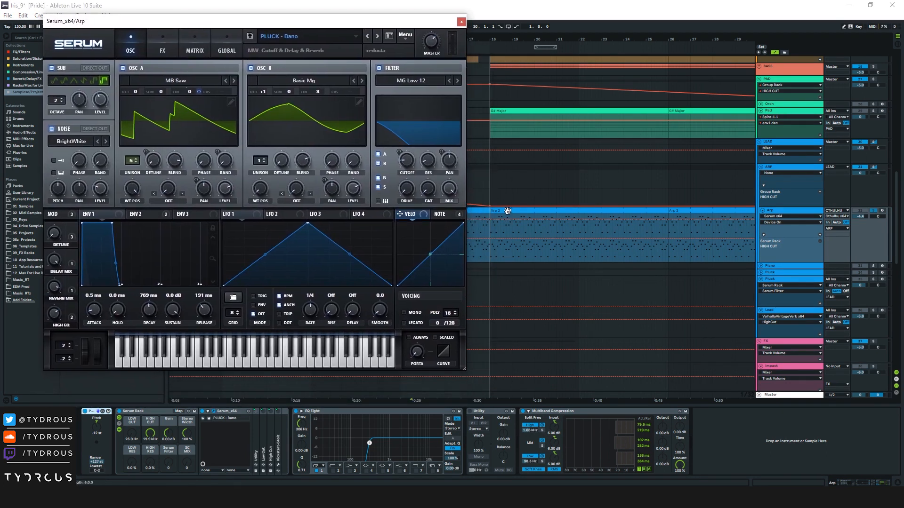
pyautogui.click(168, 45)
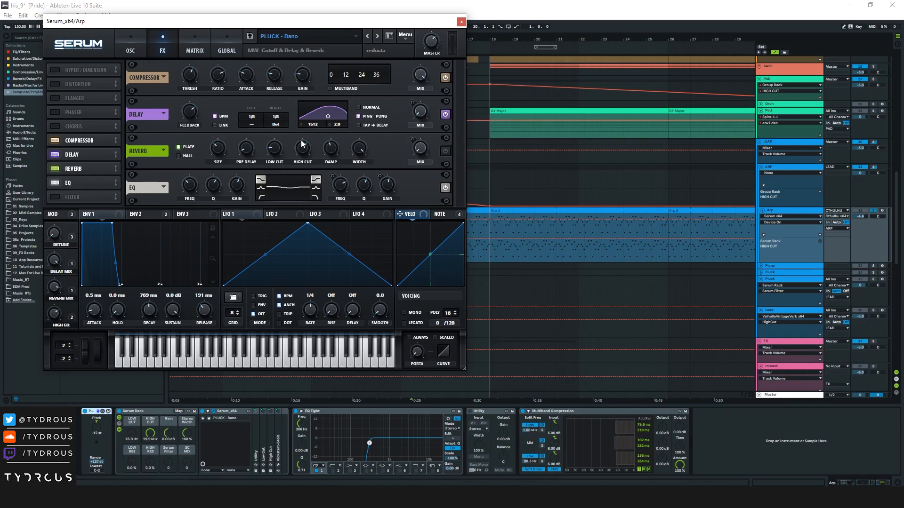
# Inspect the notes of the Arp clip at bar 18, close Serum and select that clip back in the arrangement.
pyautogui.click(499, 210)
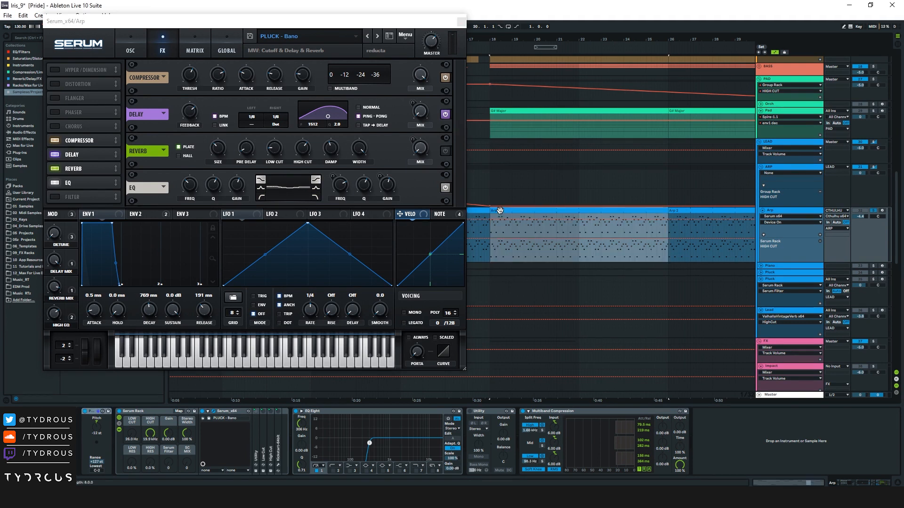
pyautogui.doubleClick(499, 210)
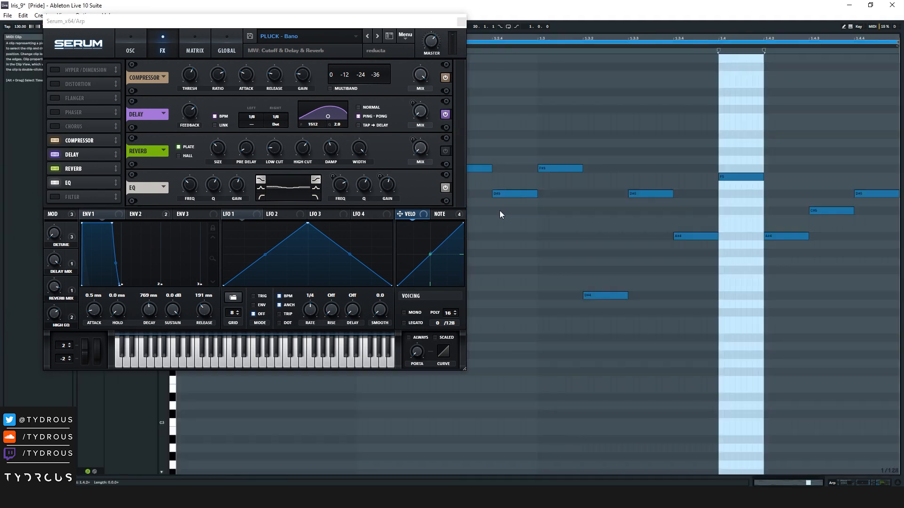
pyautogui.click(461, 21)
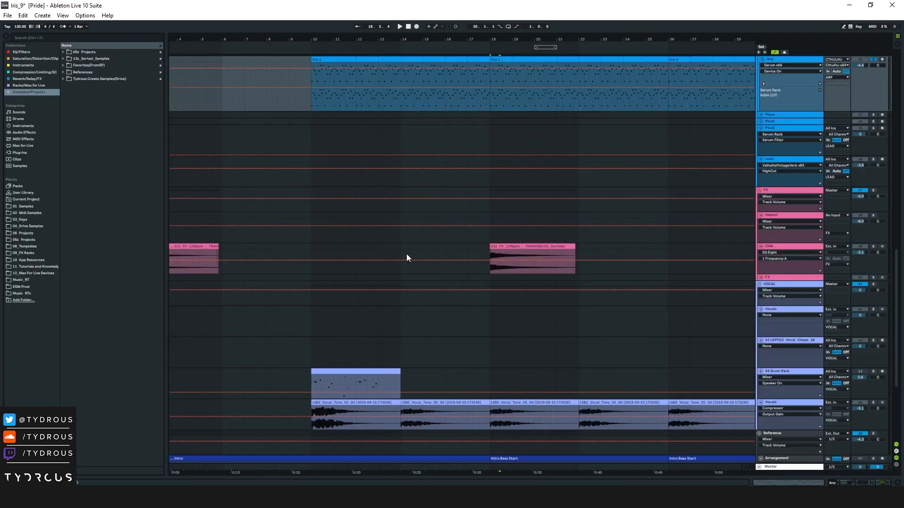
pyautogui.click(506, 59)
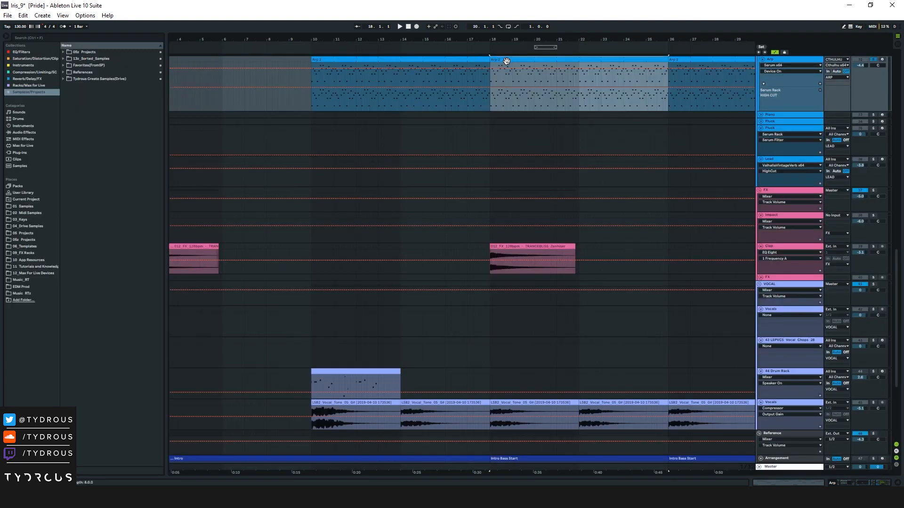
# Review the ARP group's HIGH CUT ramp leading up to bar 18 and select the Arp track.
pyautogui.scroll(2, 563, 134)
pyautogui.scroll(2, 564, 130)
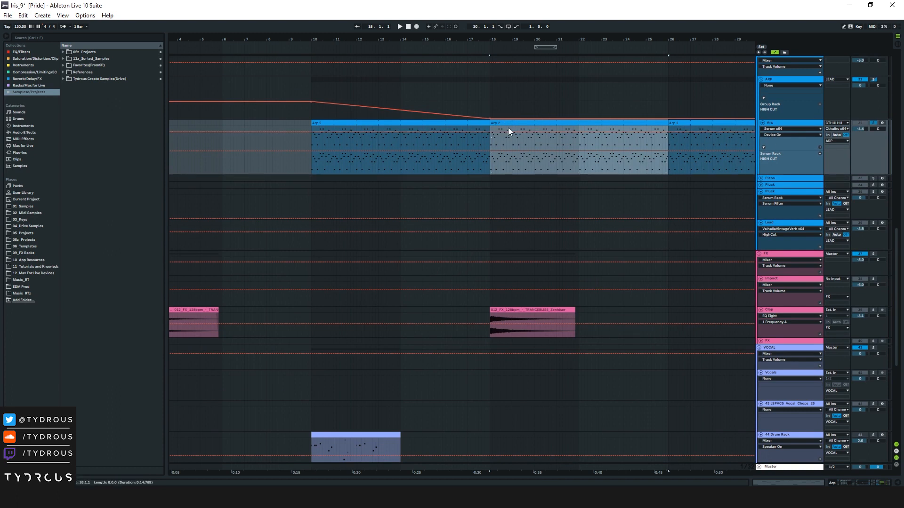
pyautogui.click(787, 126)
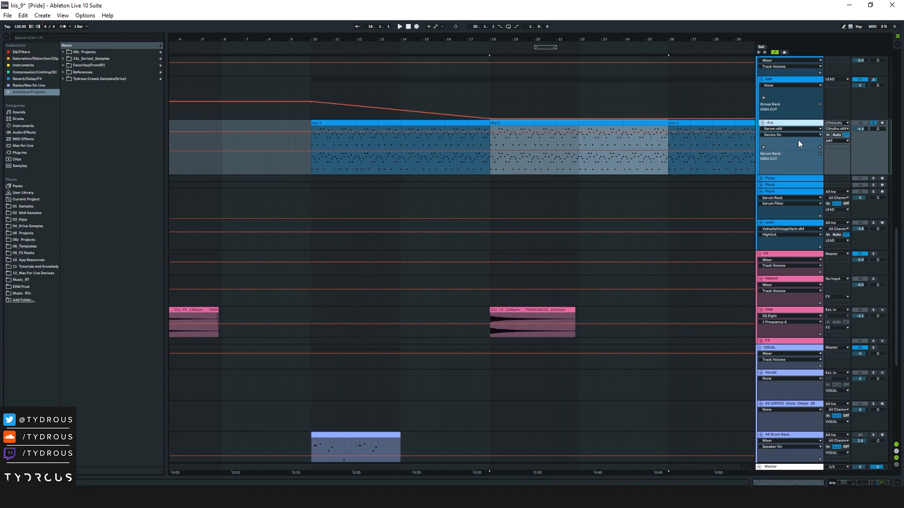
# Inspect the sample of the Vocals clip at bar 10 and play the soloed VOCAL group from there.
pyautogui.scroll(-4, 705, 327)
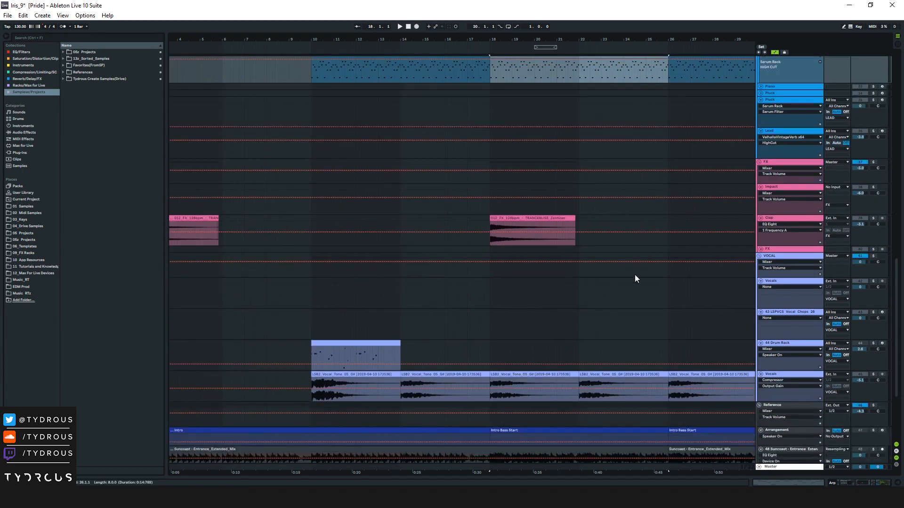
pyautogui.moveTo(495, 38); pyautogui.dragTo(495, 21)
pyautogui.click(349, 379)
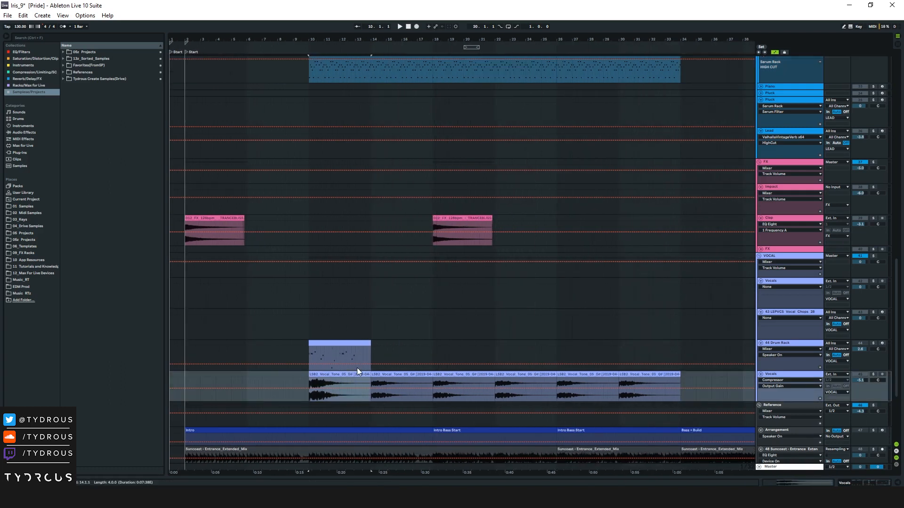
pyautogui.doubleClick(333, 378)
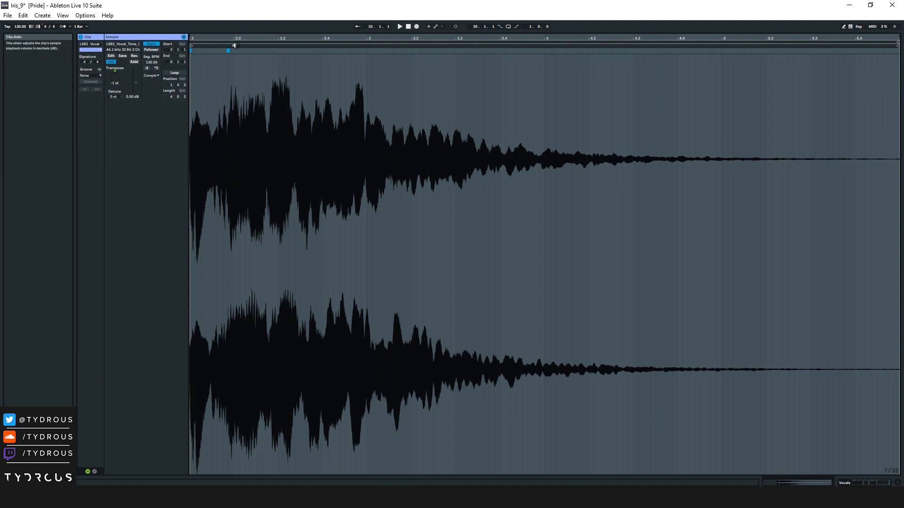
pyautogui.click(271, 32)
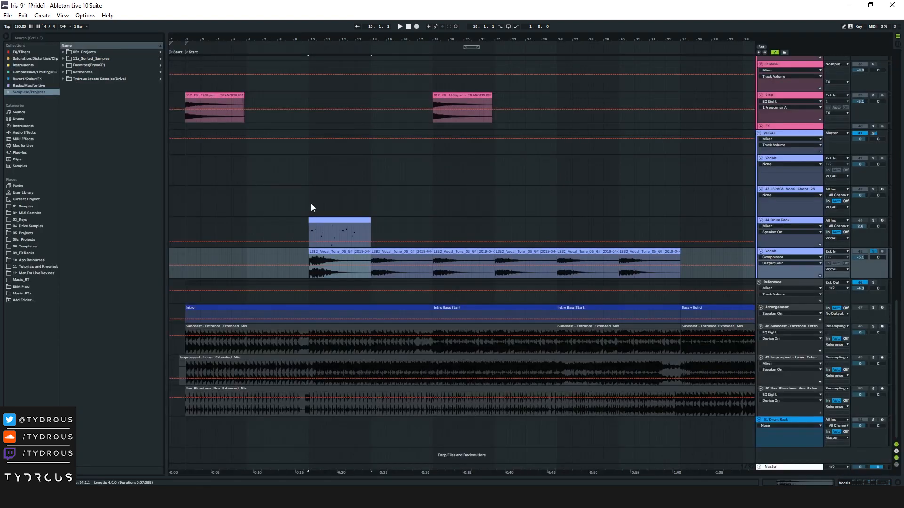
pyautogui.press('space')
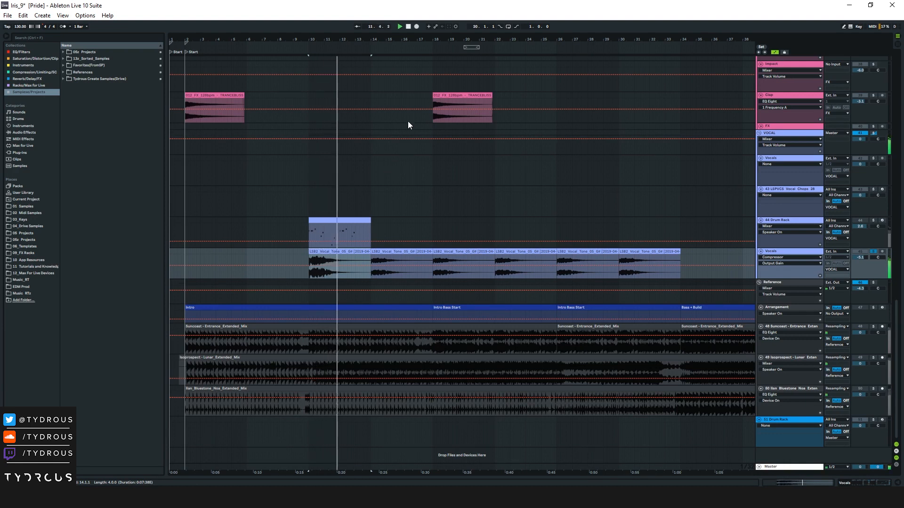
pyautogui.press('space')
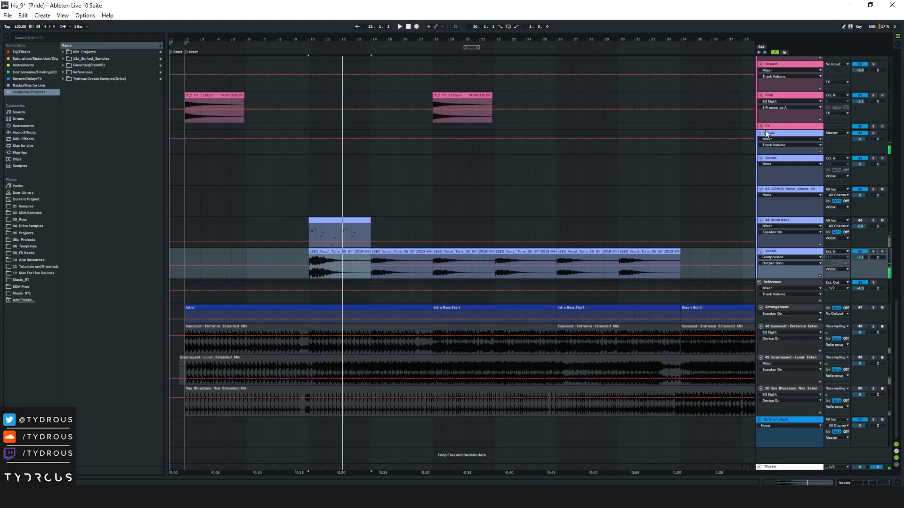
# Collapse all track groups and highlight the VOCAL group's material between bars 10 and 18.
pyautogui.keyDown('alt'); pyautogui.click(760, 134); pyautogui.keyUp('alt')
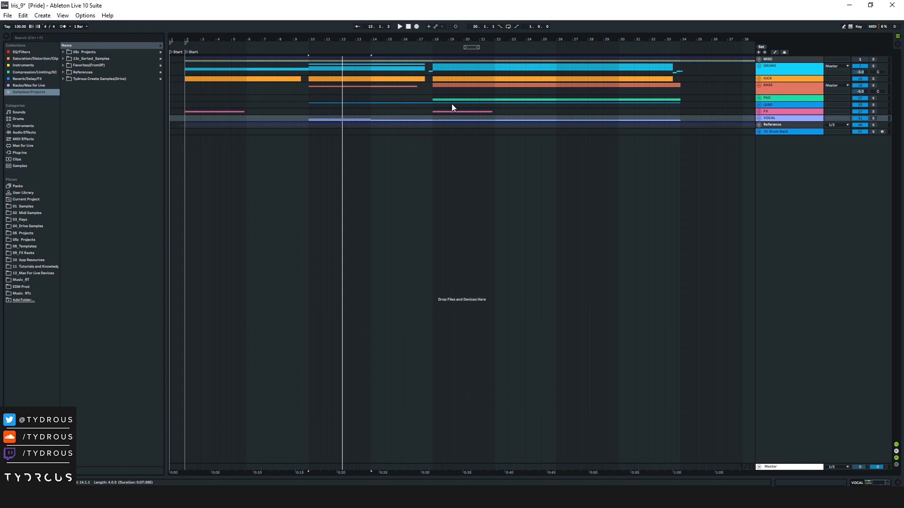
pyautogui.moveTo(401, 38); pyautogui.dragTo(387, 43)
pyautogui.moveTo(292, 117); pyautogui.dragTo(339, 123)
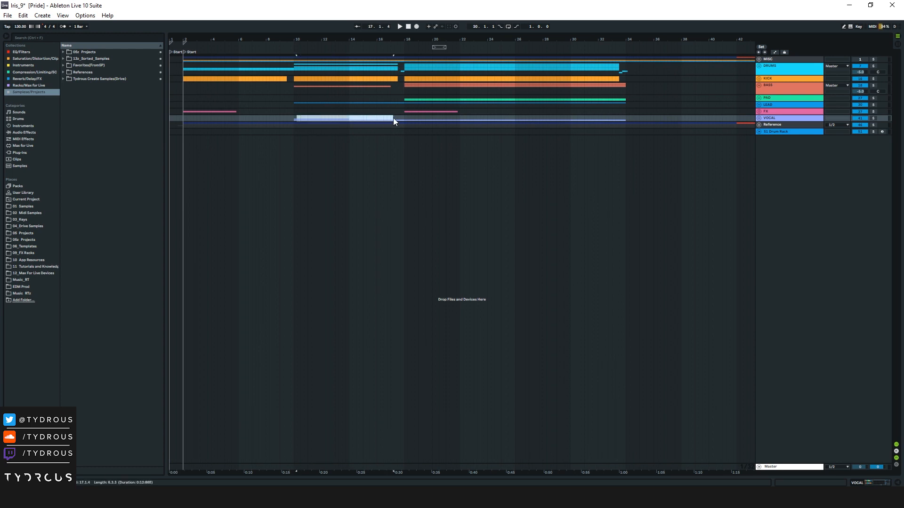
pyautogui.moveTo(407, 123); pyautogui.dragTo(288, 118)
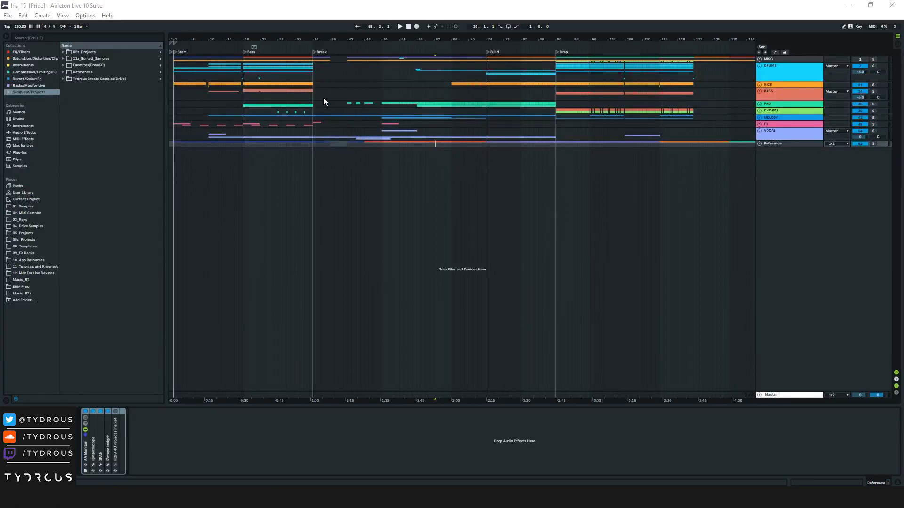
# In the Iris_15 set, highlight the build and break sections across the tracks in the full arrangement overview.
pyautogui.moveTo(175, 40)
pyautogui.mouseDown()
pyautogui.moveTo(176, 58)
pyautogui.moveTo(175, 49)
pyautogui.mouseUp()
pyautogui.moveTo(398, 41); pyautogui.dragTo(399, 37)
pyautogui.moveTo(739, 133); pyautogui.dragTo(498, 78)
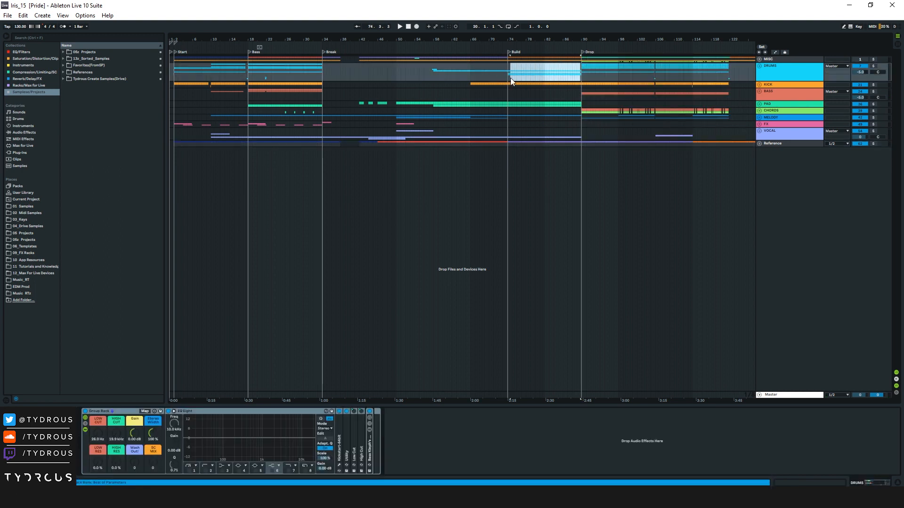
pyautogui.moveTo(509, 128)
pyautogui.mouseDown()
pyautogui.moveTo(332, 83)
pyautogui.moveTo(325, 66)
pyautogui.mouseUp()
pyautogui.click(300, 109)
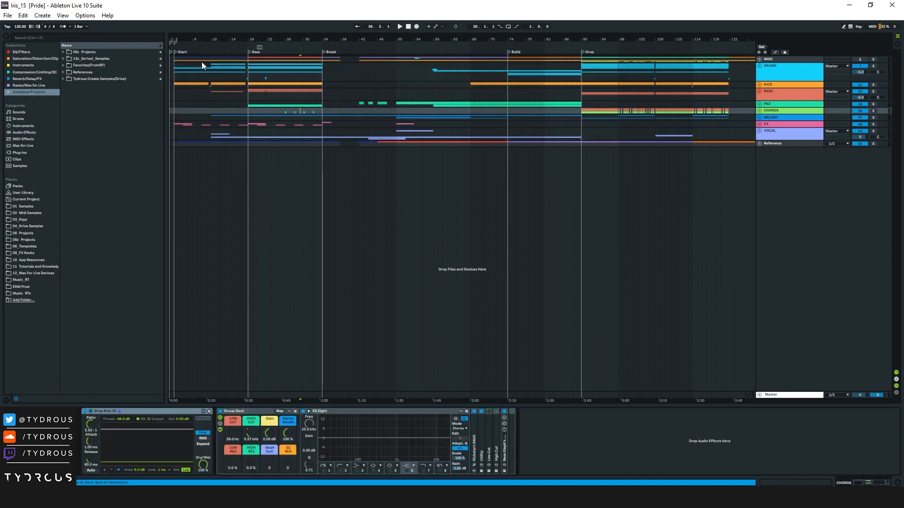
# Highlight the tracks from the Start marker to nearly the Break marker, and the CHORDS clips between bars 26 and 34.
pyautogui.moveTo(174, 57); pyautogui.dragTo(315, 123)
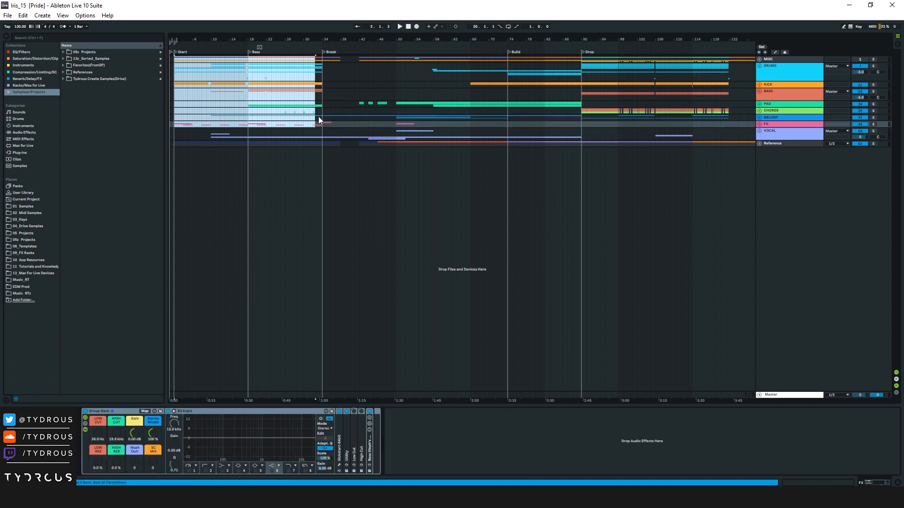
pyautogui.click(318, 113)
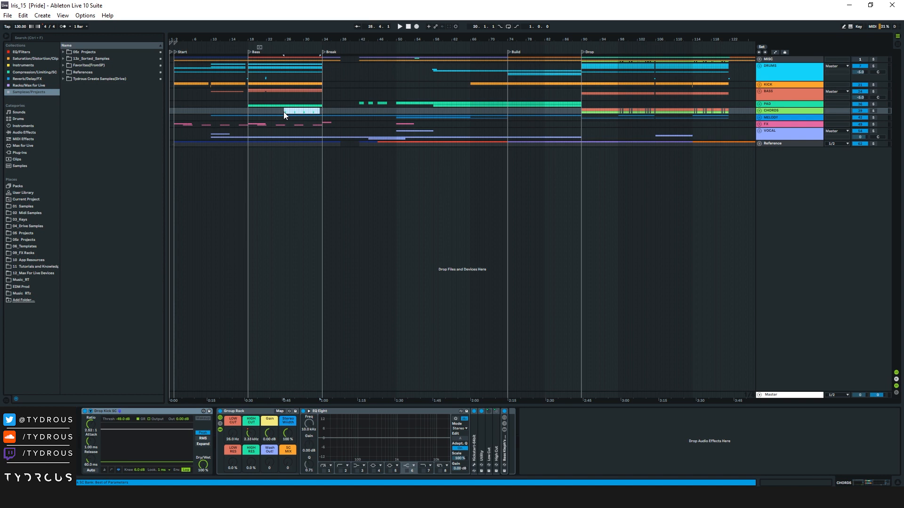
pyautogui.click(279, 77)
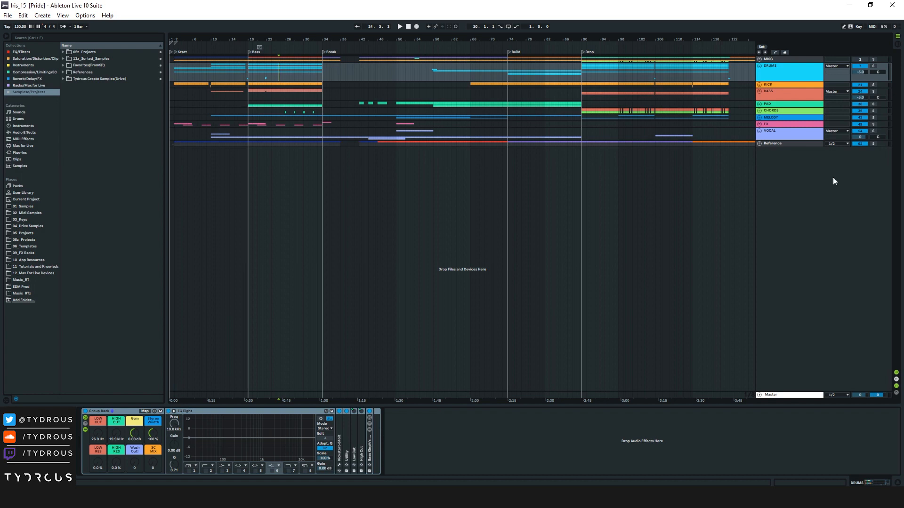
# Play the track from the start, jumping ahead to just before bar 10, the Bass marker and the chords at bar 26.
pyautogui.press('space')
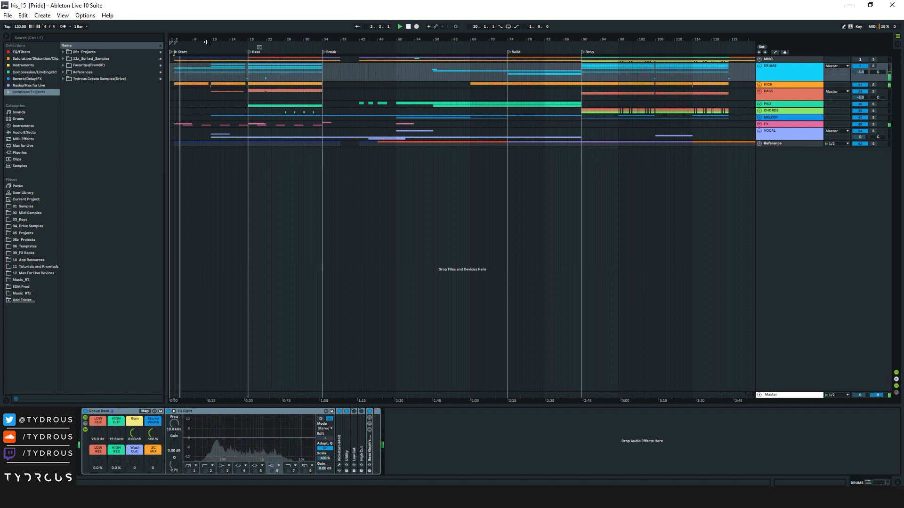
pyautogui.click(207, 45)
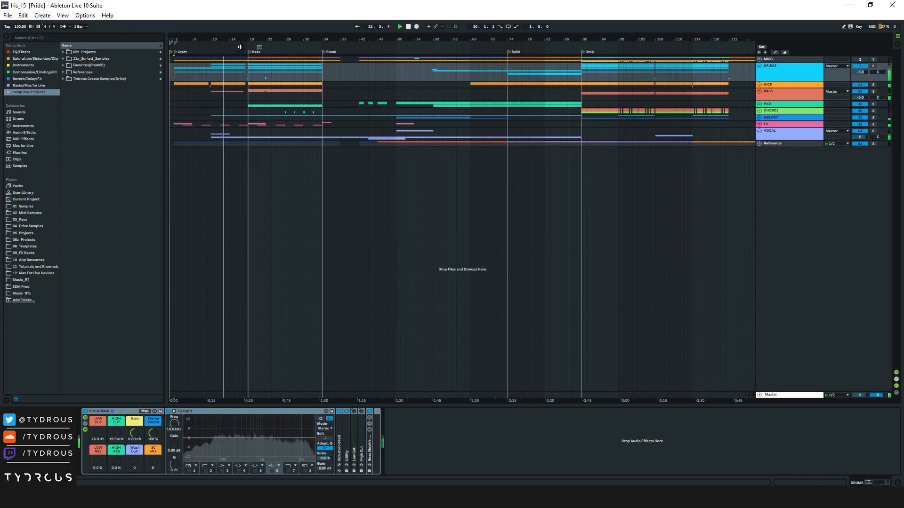
pyautogui.moveTo(245, 39); pyautogui.dragTo(245, 81)
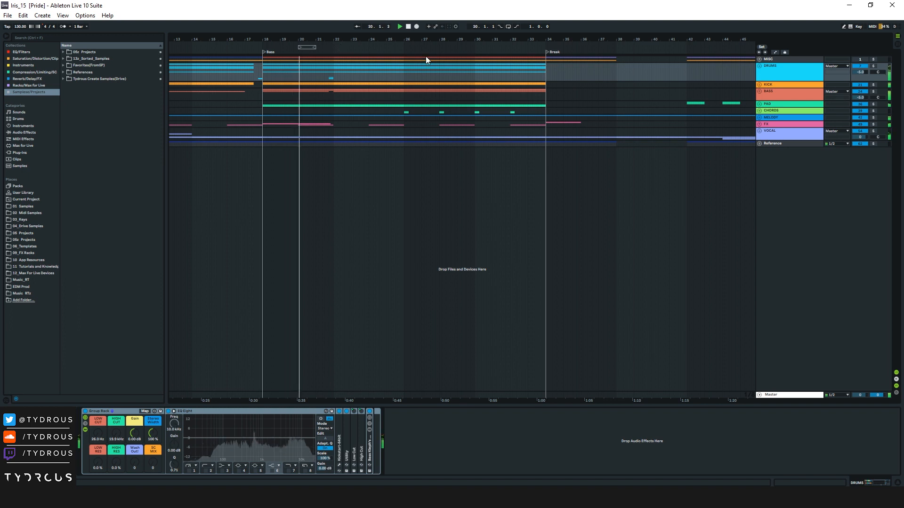
pyautogui.click(400, 49)
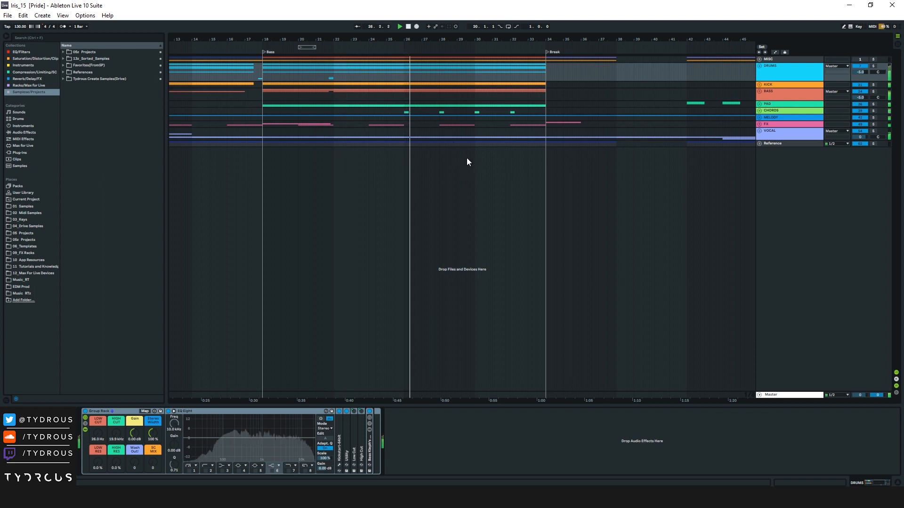
# Continue listening from just before the Break marker, jumping ahead to the pads near bar 42 and the drums near bar 58.
pyautogui.click(537, 46)
pyautogui.moveTo(425, 39); pyautogui.dragTo(413, 37)
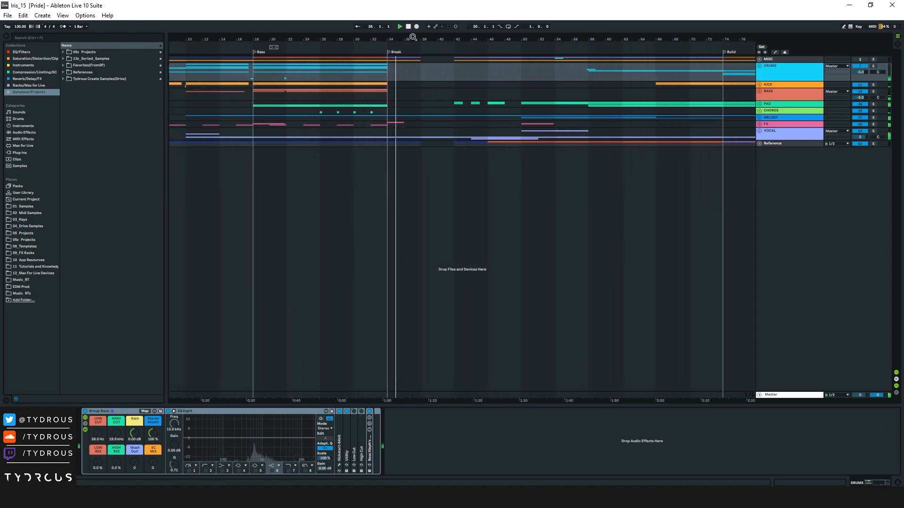
pyautogui.click(449, 45)
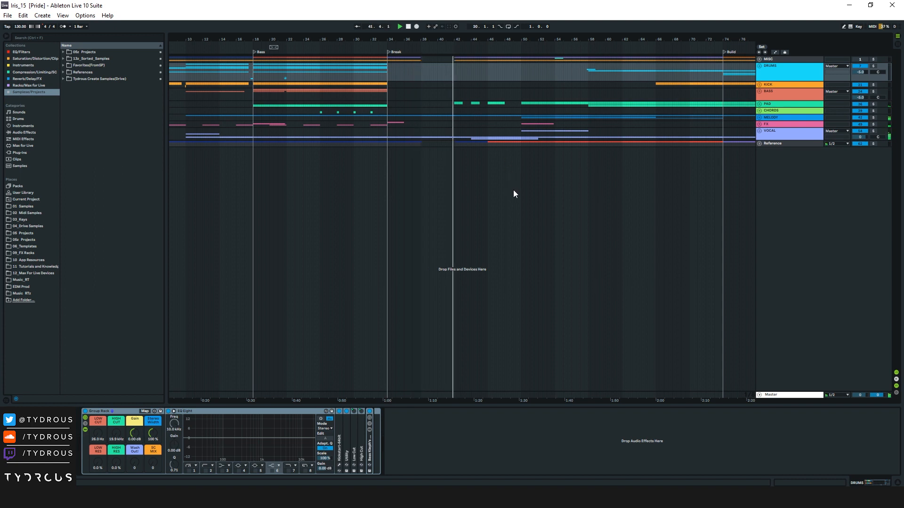
pyautogui.click(582, 44)
pyautogui.moveTo(465, 40); pyautogui.dragTo(460, 38)
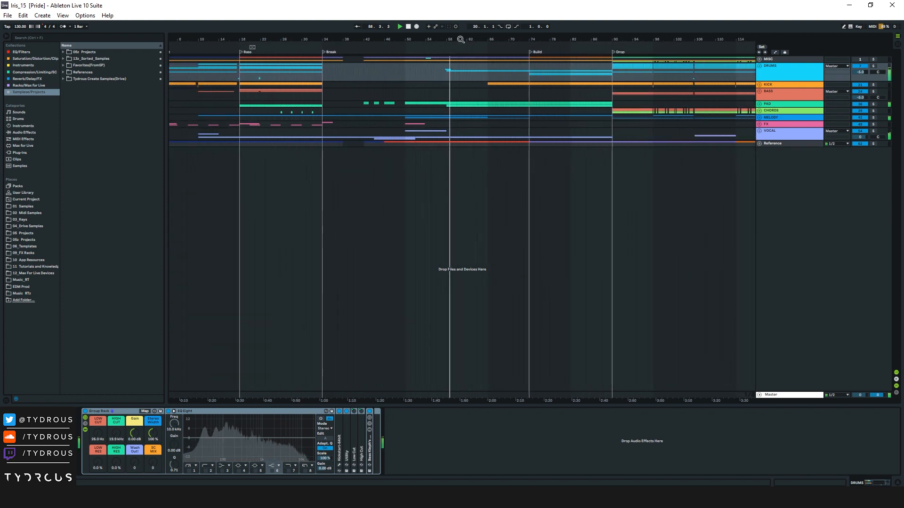
# Listen to the lead-ins to the Build and Drop markers and the drop around bar 98, and stop playback.
pyautogui.click(526, 44)
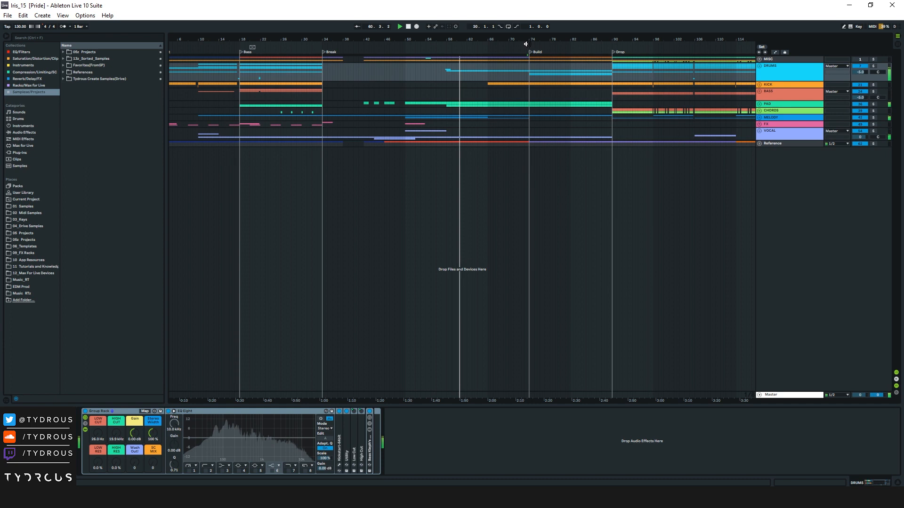
pyautogui.click(603, 45)
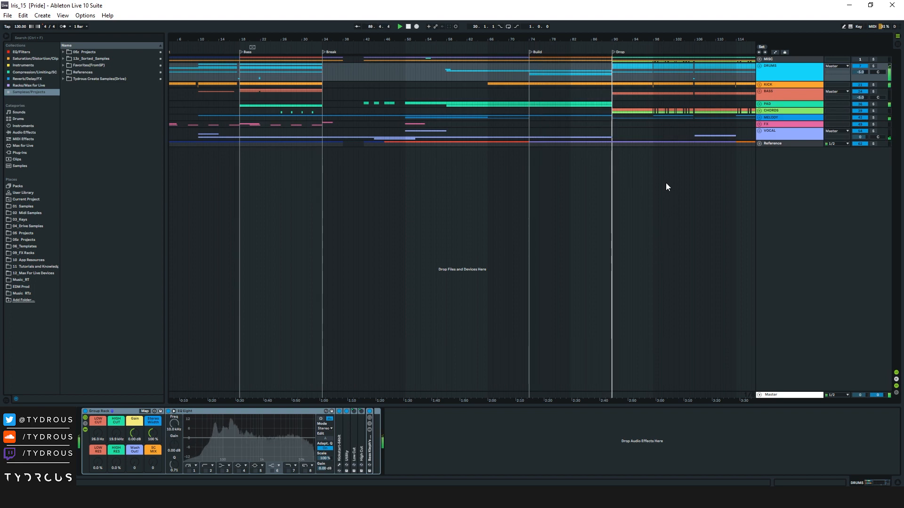
pyautogui.moveTo(671, 38); pyautogui.dragTo(582, 38)
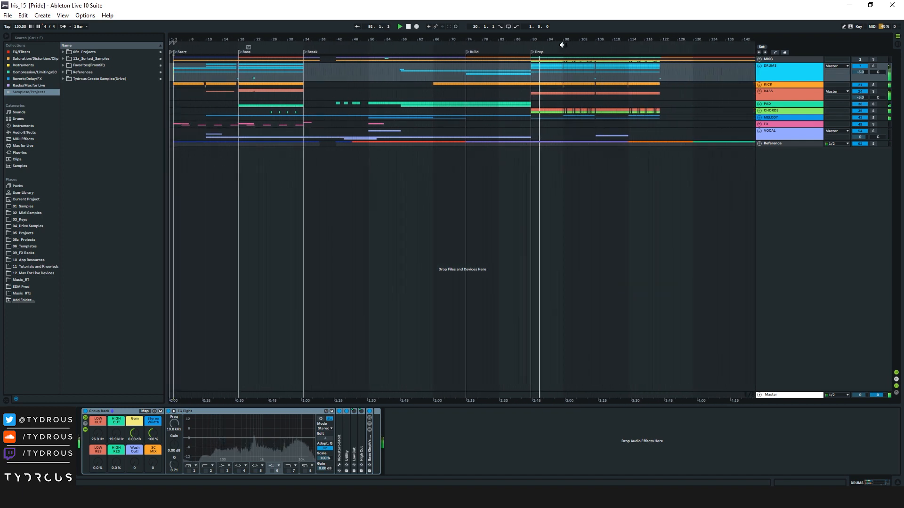
pyautogui.moveTo(560, 38); pyautogui.dragTo(531, 37)
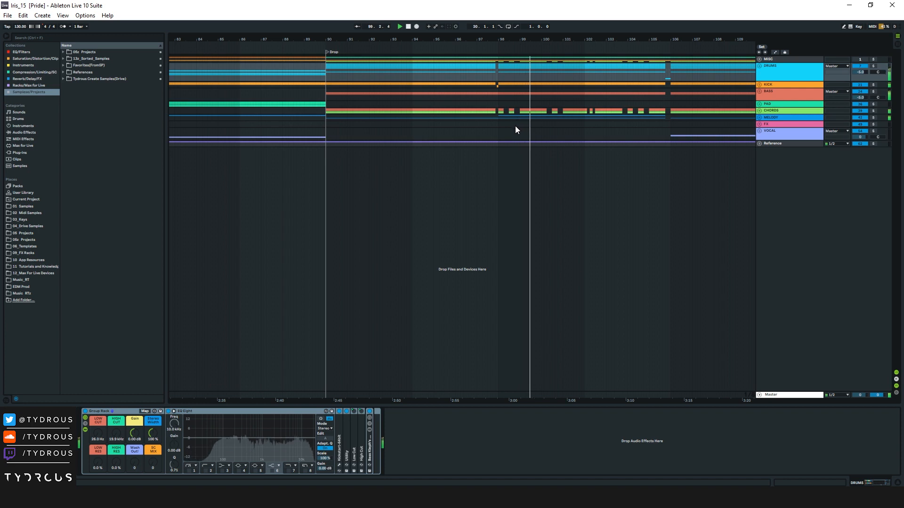
pyautogui.moveTo(571, 39); pyautogui.dragTo(571, 17)
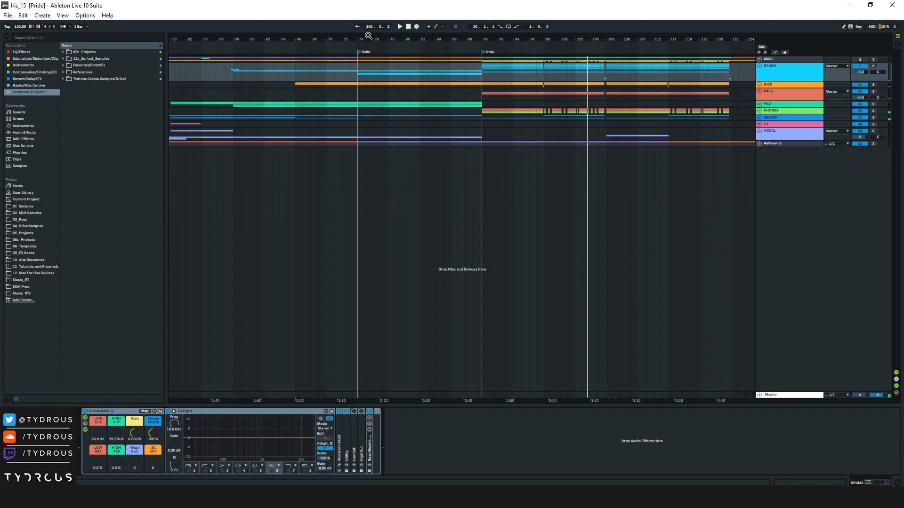
# Highlight everything from the Break marker to the end of the drop across the DRUMS to VOCAL groups and clear the selection.
pyautogui.moveTo(363, 38); pyautogui.dragTo(471, 28)
pyautogui.moveTo(304, 69); pyautogui.dragTo(657, 136)
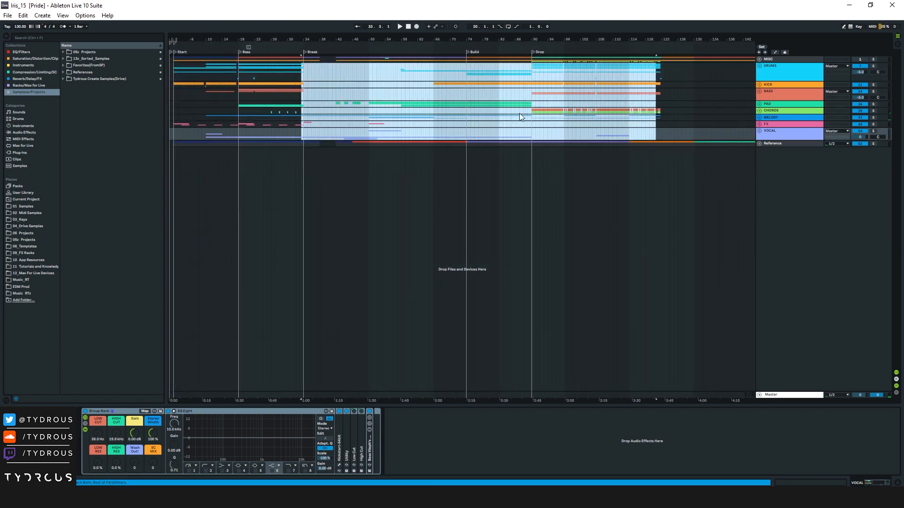
pyautogui.click(428, 94)
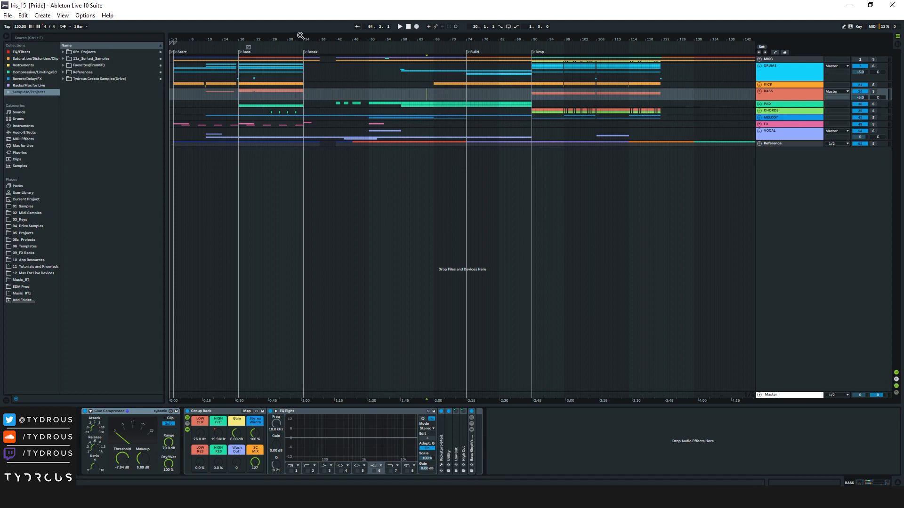
pyautogui.moveTo(302, 37); pyautogui.dragTo(307, 37)
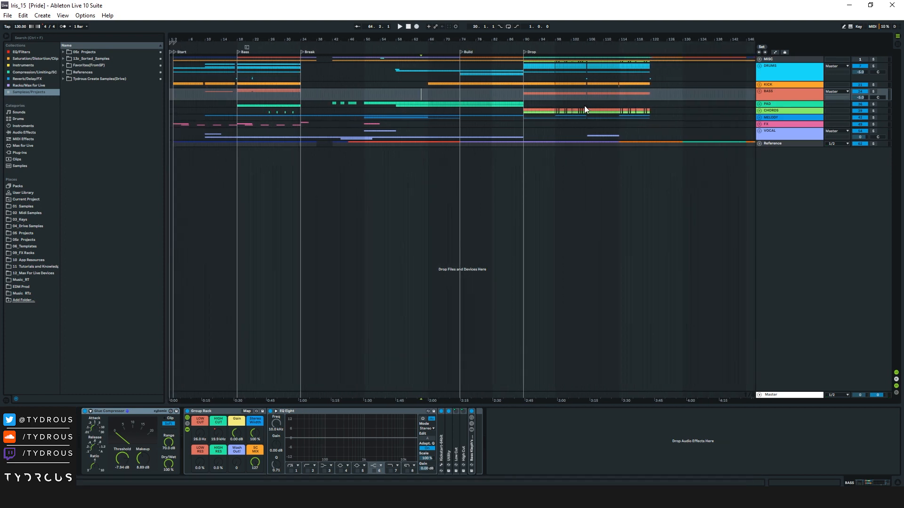
# Highlight the drop, then the break and the stretch from the Bass marker into the drop across the track groups.
pyautogui.moveTo(650, 116); pyautogui.dragTo(506, 98)
pyautogui.moveTo(450, 95); pyautogui.dragTo(298, 70)
pyautogui.moveTo(239, 74); pyautogui.dragTo(574, 112)
pyautogui.click(540, 103)
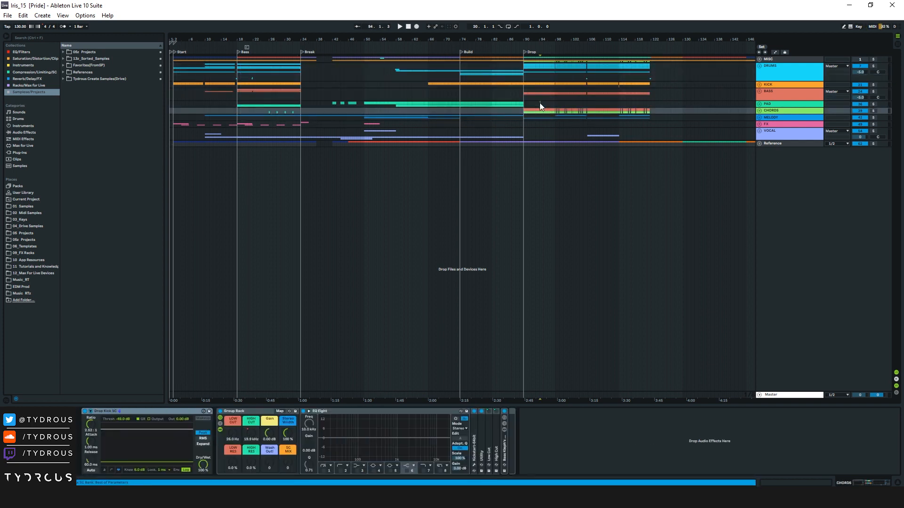
# Highlight the CHORDS clips from bar 98 to 106 and the break's PAD area from bar 41 to 58.
pyautogui.click(531, 112)
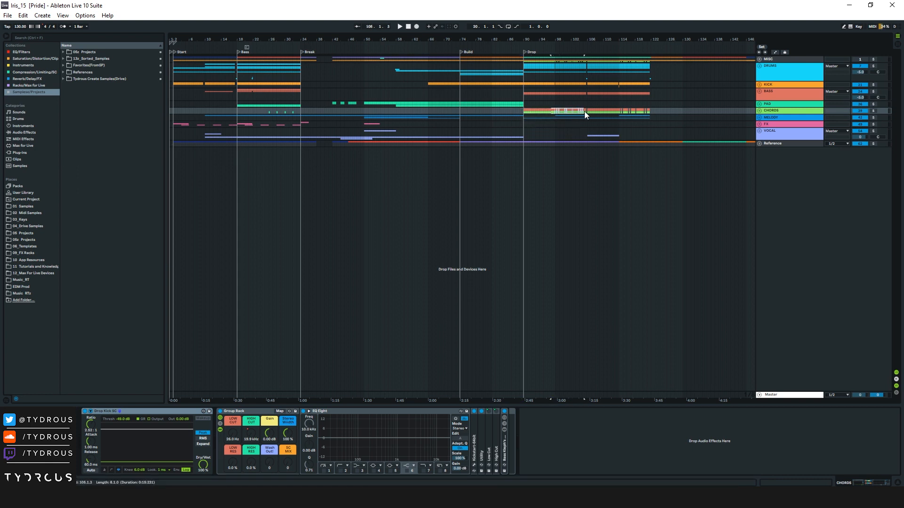
pyautogui.click(556, 113)
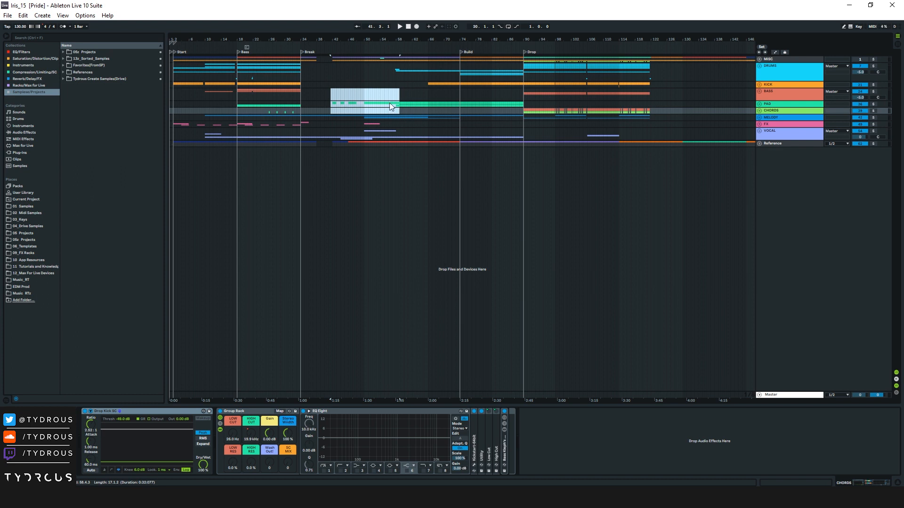
pyautogui.click(398, 113)
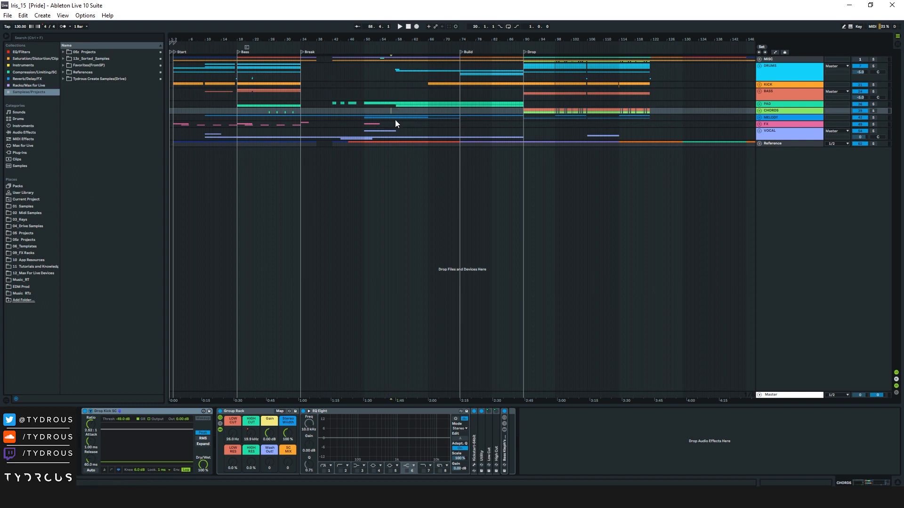
# Unfold all track groups, solo the Drop Chords track and listen to its short chord stabs from bar 26.
pyautogui.click(396, 118)
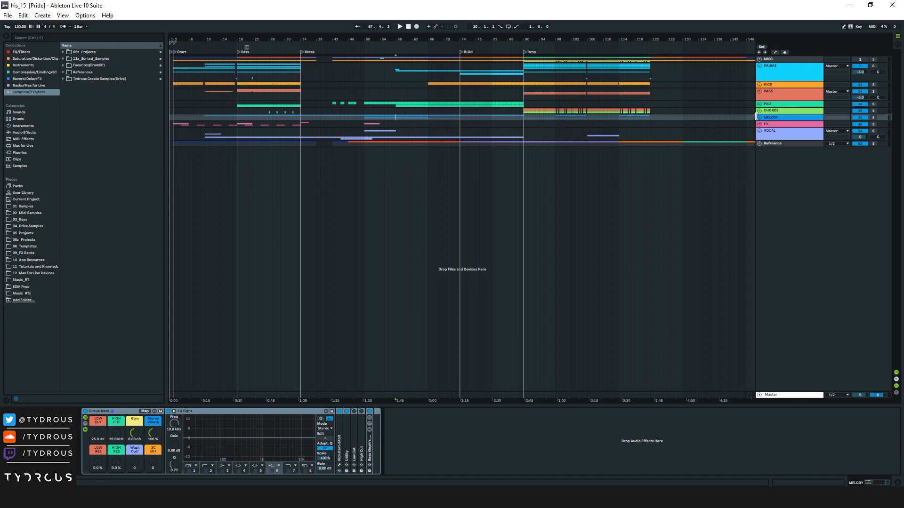
pyautogui.keyDown('alt'); pyautogui.click(760, 111); pyautogui.keyUp('alt')
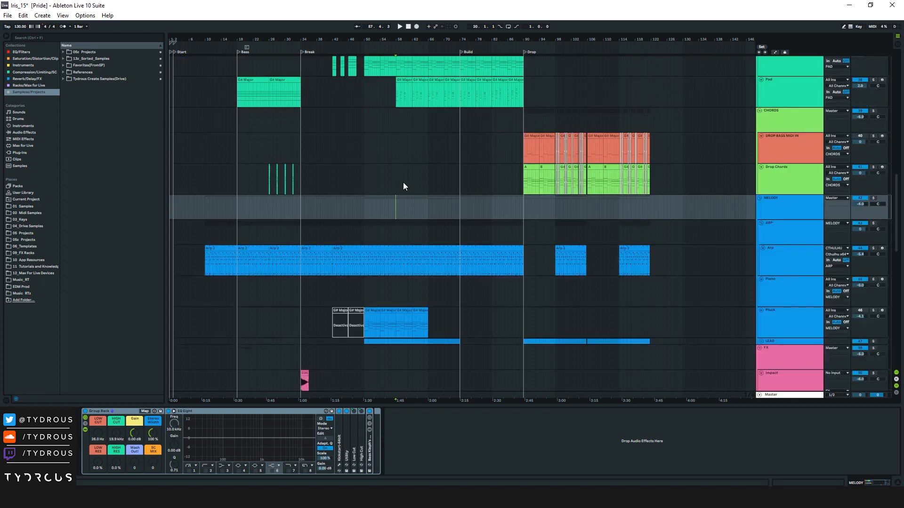
pyautogui.moveTo(289, 37); pyautogui.dragTo(463, 107)
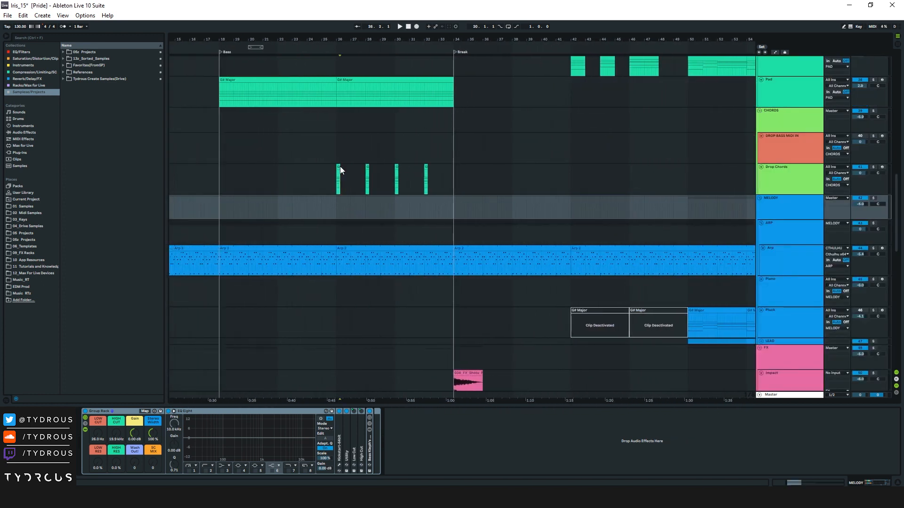
pyautogui.click(339, 166)
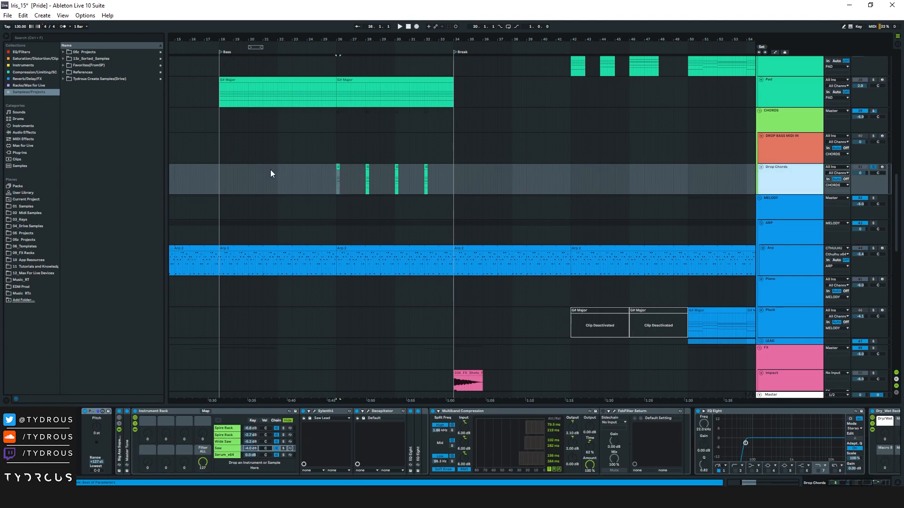
pyautogui.press('space')
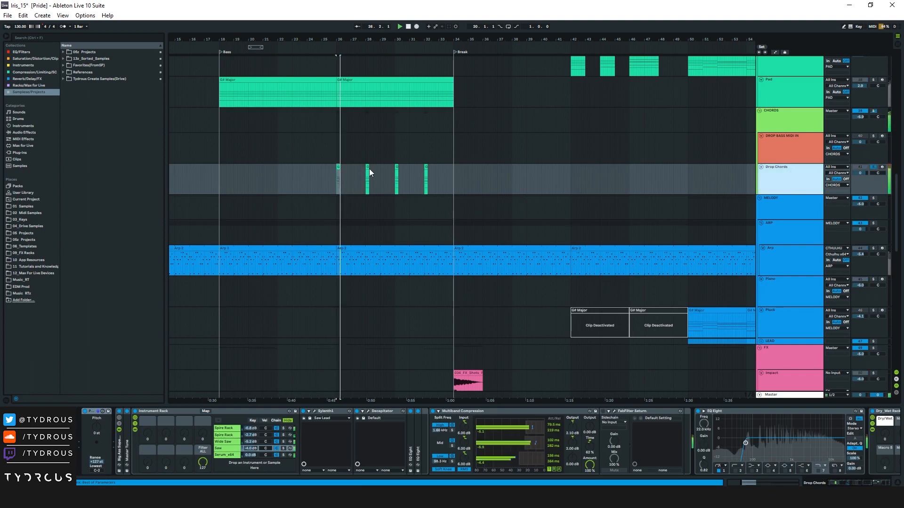
pyautogui.click(396, 165)
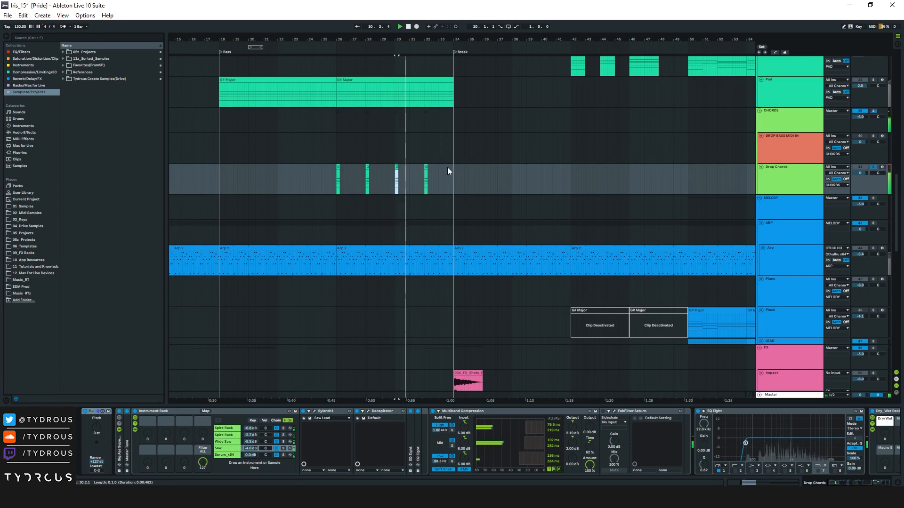
pyautogui.click(769, 174)
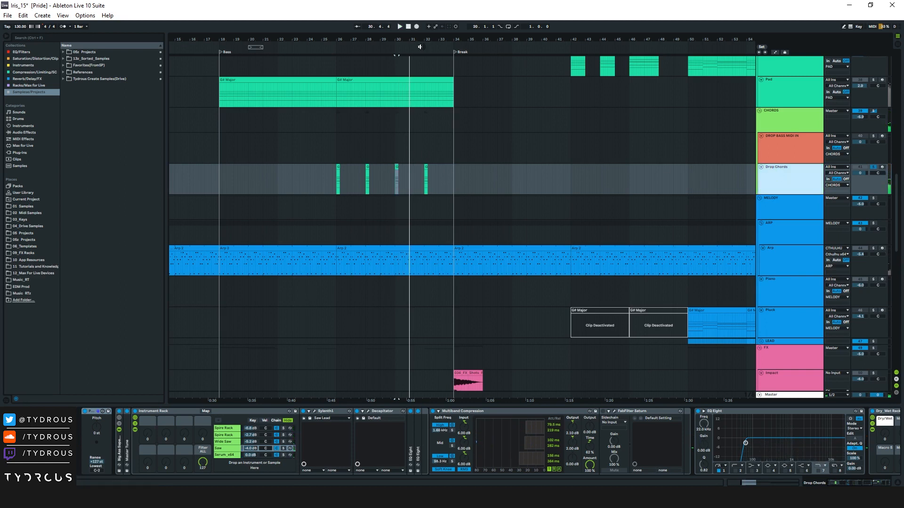
# Highlight the short Drop Chords stabs before the Break marker, from about bar 26 up to the marker.
pyautogui.moveTo(431, 38); pyautogui.dragTo(425, 178)
pyautogui.click(461, 177)
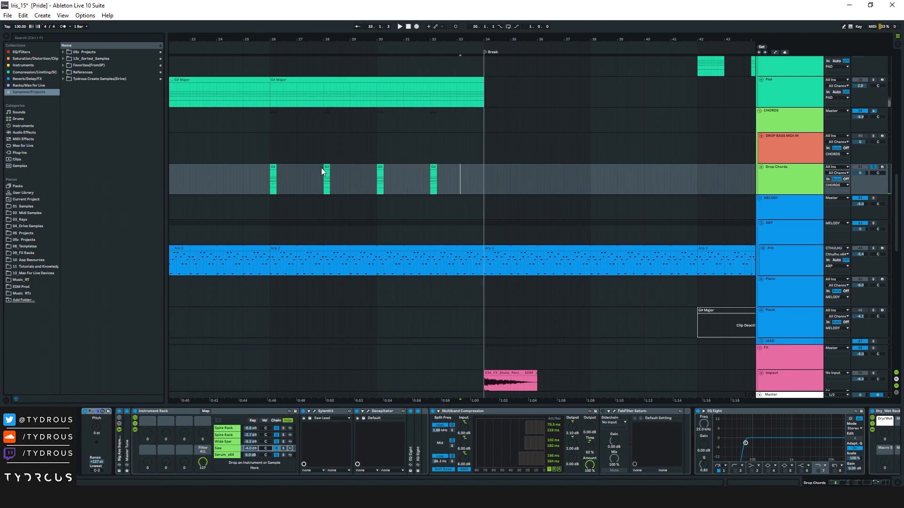
pyautogui.moveTo(261, 176); pyautogui.dragTo(468, 178)
pyautogui.click(447, 182)
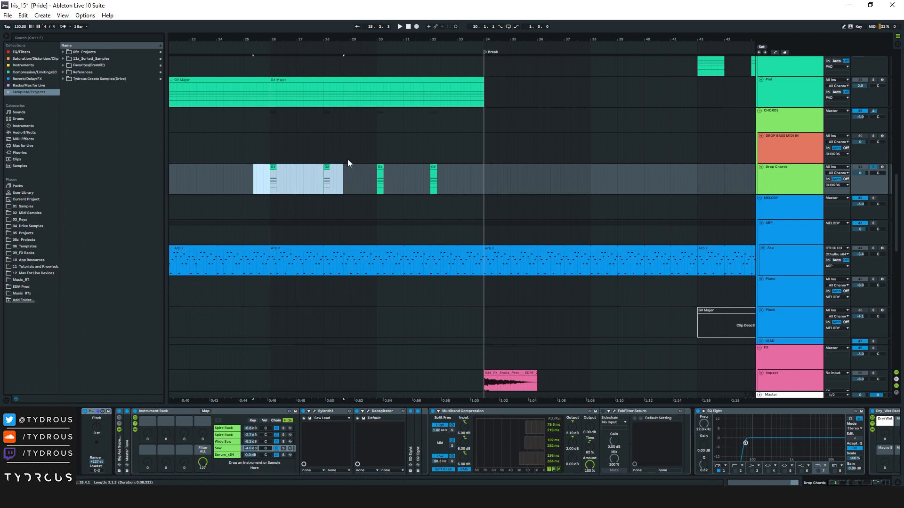
pyautogui.moveTo(422, 40); pyautogui.dragTo(423, 21)
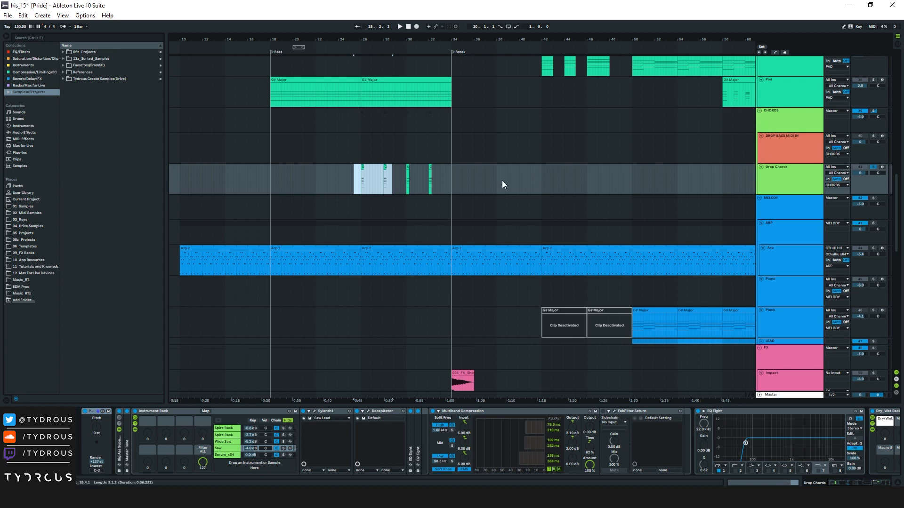
pyautogui.click(515, 180)
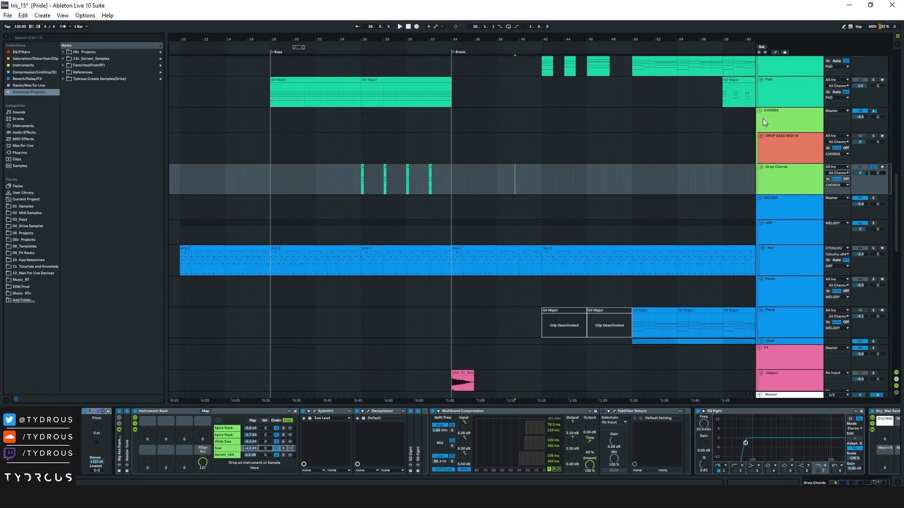
pyautogui.keyDown('shift'); pyautogui.click(451, 185); pyautogui.keyUp('shift')
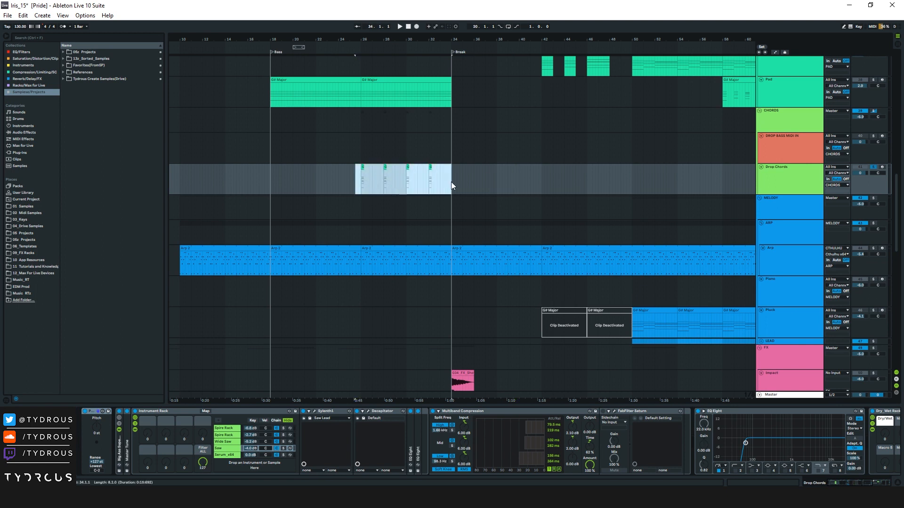
# Reveal the PAD group's tracks, solo Orch, and listen to its short clips from bar 42 before stopping playback.
pyautogui.keyDown('alt'); pyautogui.click(761, 112); pyautogui.keyUp('alt')
pyautogui.moveTo(602, 37); pyautogui.dragTo(482, 37)
pyautogui.click(429, 103)
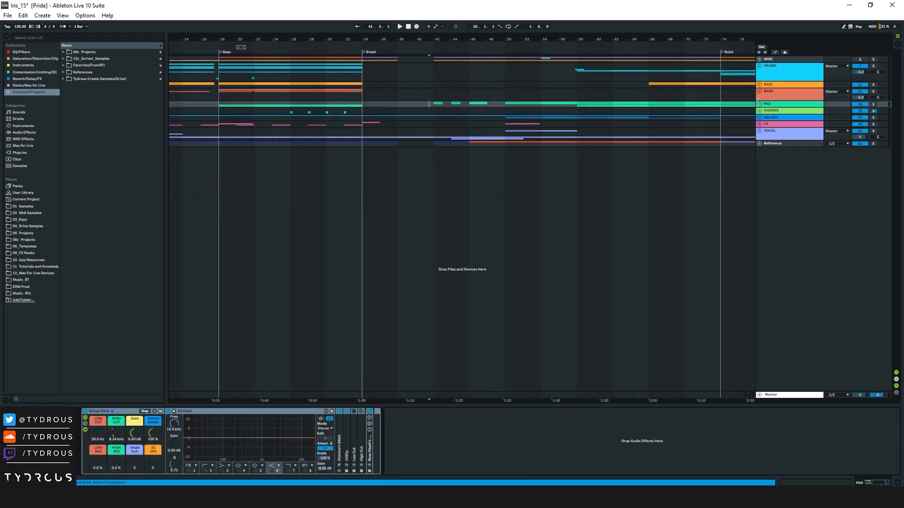
pyautogui.keyDown('alt'); pyautogui.click(760, 105); pyautogui.keyUp('alt')
pyautogui.click(436, 130)
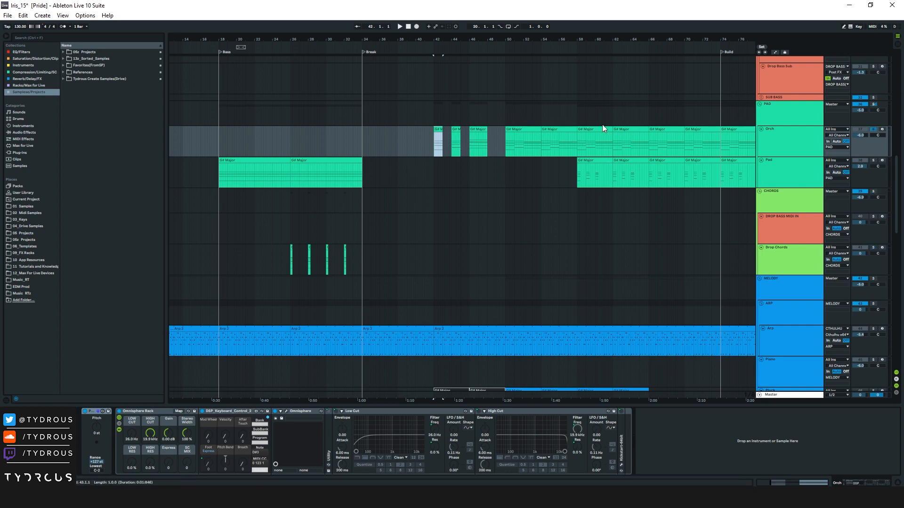
pyautogui.moveTo(470, 40); pyautogui.dragTo(460, 69)
pyautogui.press('space')
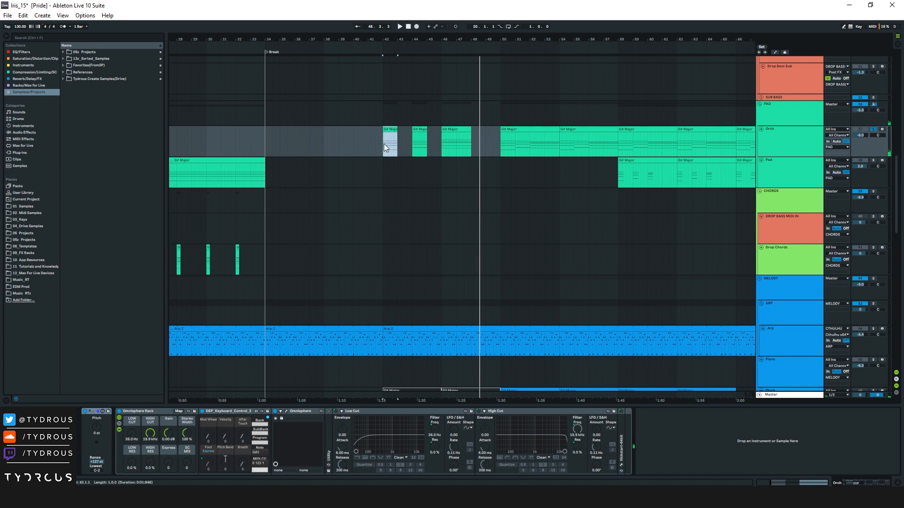
# Select the second and third short Orch clips, view layer A of the strings patch in the track's Omnisphere, and close the plug-in.
pyautogui.moveTo(399, 137); pyautogui.dragTo(442, 149)
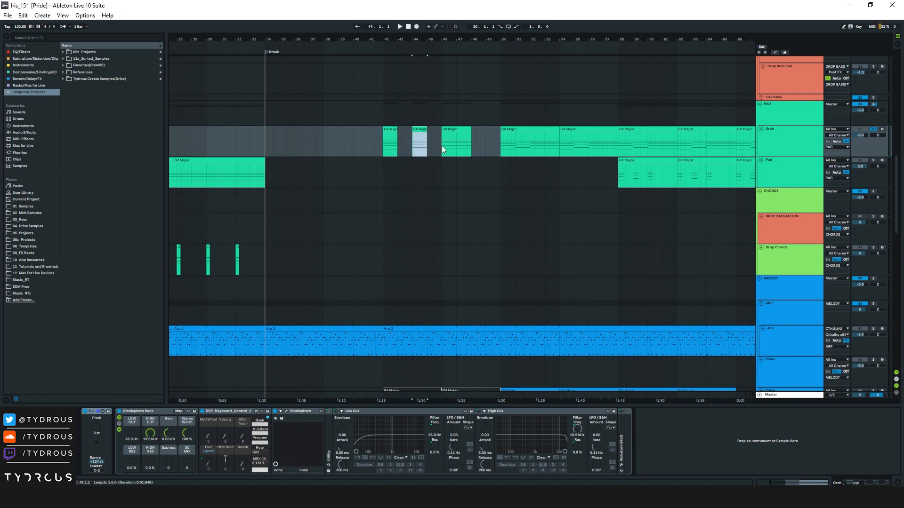
pyautogui.click(449, 144)
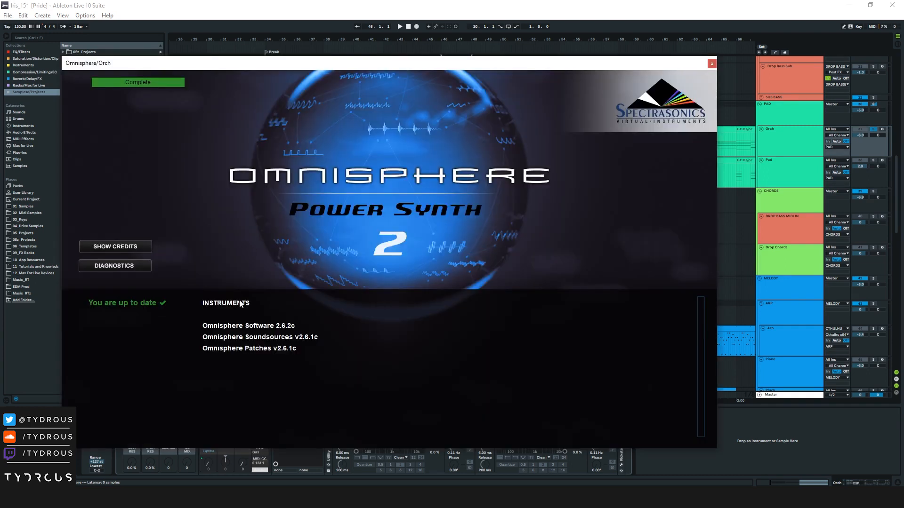
pyautogui.click(241, 301)
pyautogui.click(407, 191)
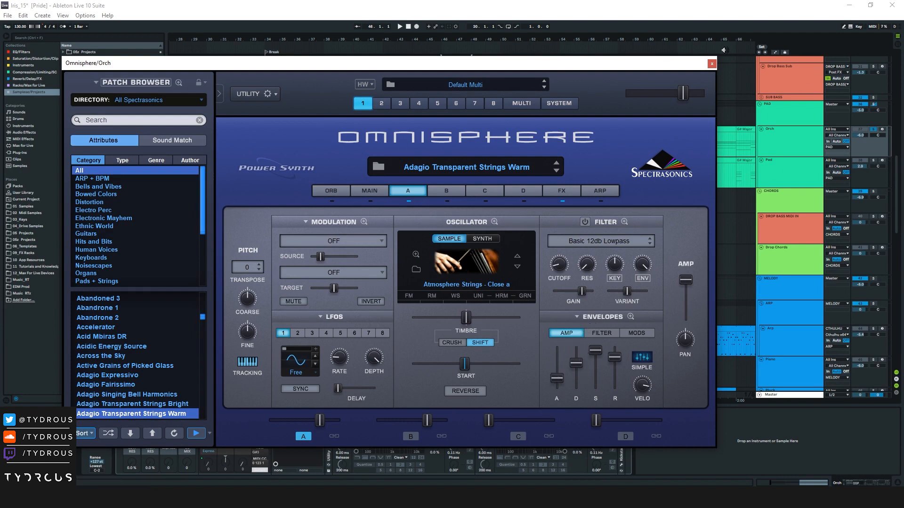
pyautogui.click(712, 64)
# Highlight the three short Orch clips in the break together and fold all track groups back up.
pyautogui.press('-')
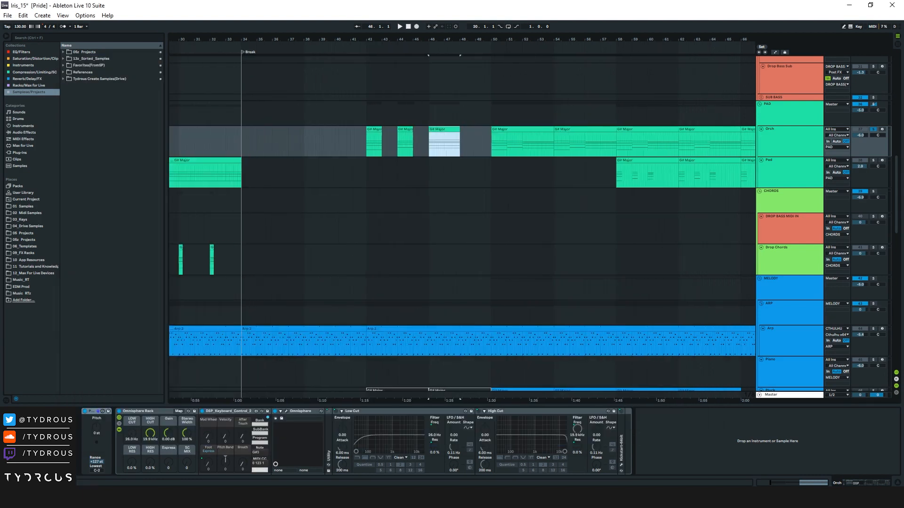
pyautogui.press('-')
pyautogui.scroll(3, 446, 210)
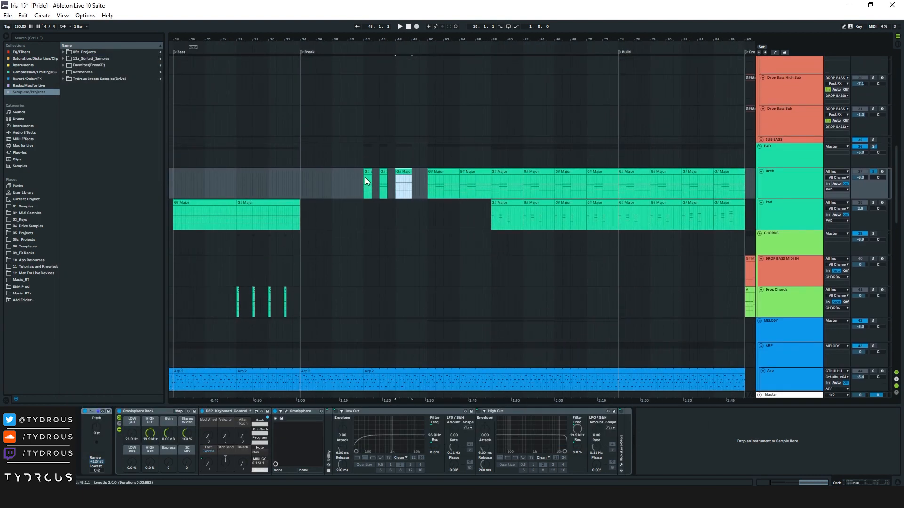
pyautogui.moveTo(361, 174); pyautogui.dragTo(414, 185)
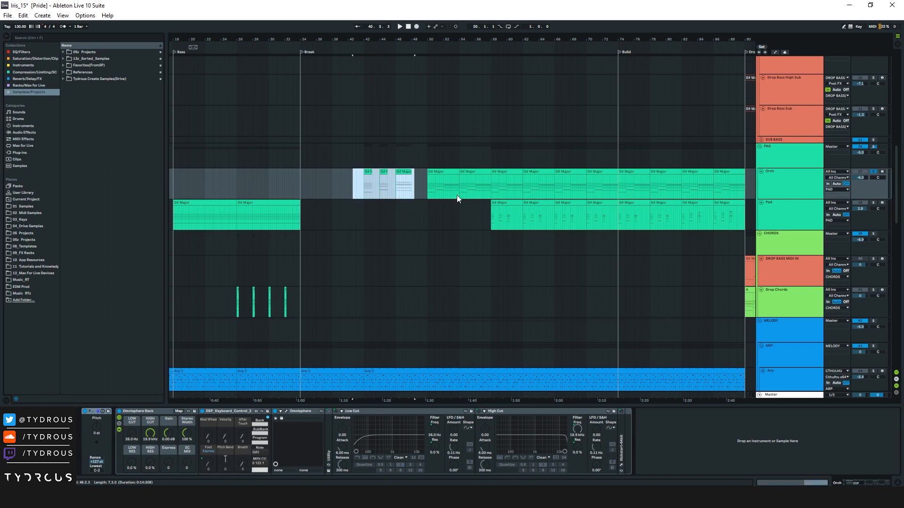
pyautogui.click(788, 152)
pyautogui.keyDown('alt'); pyautogui.click(760, 146); pyautogui.keyUp('alt')
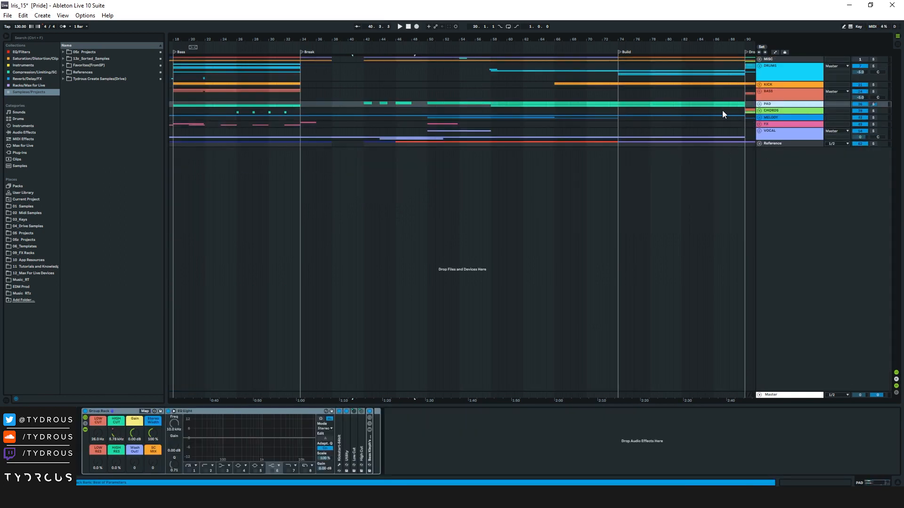
# Unfold the MELODY group and its LEAD subgroup, select the first Lead clip and solo the Lead track.
pyautogui.click(759, 118)
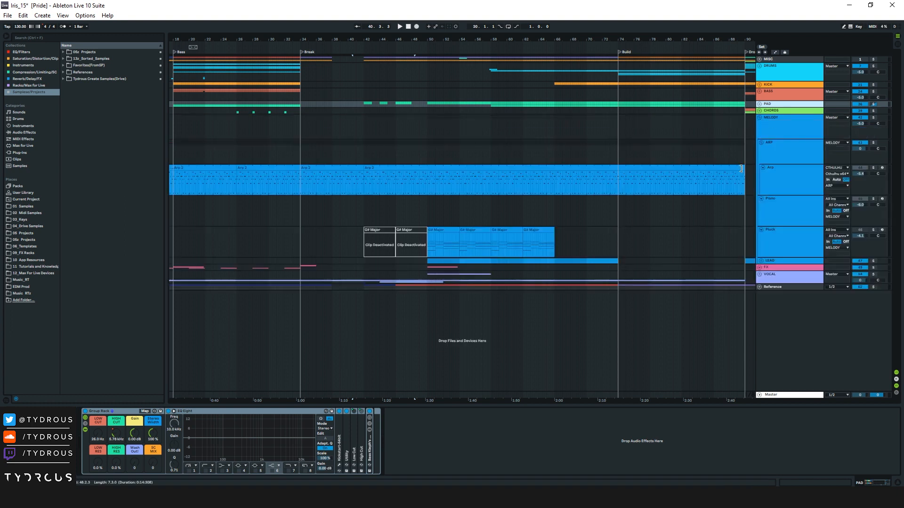
pyautogui.click(762, 261)
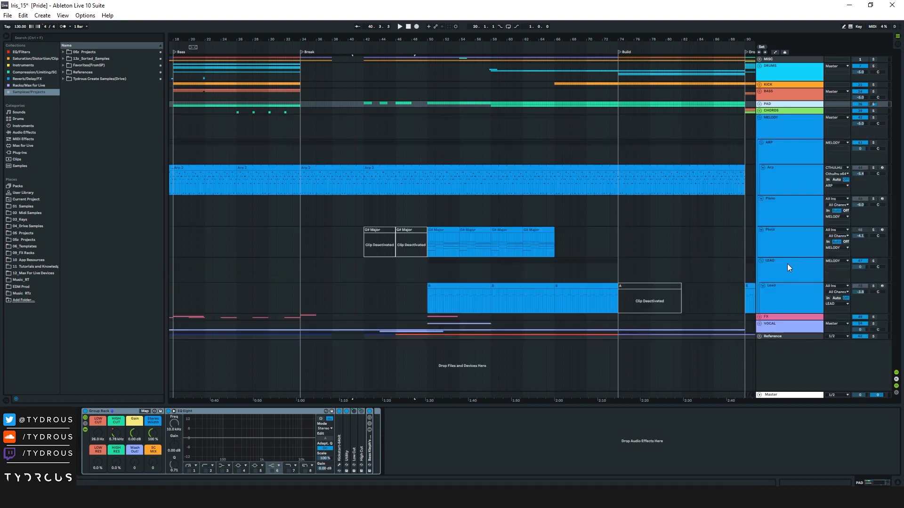
pyautogui.click(786, 263)
pyautogui.click(776, 290)
pyautogui.click(452, 288)
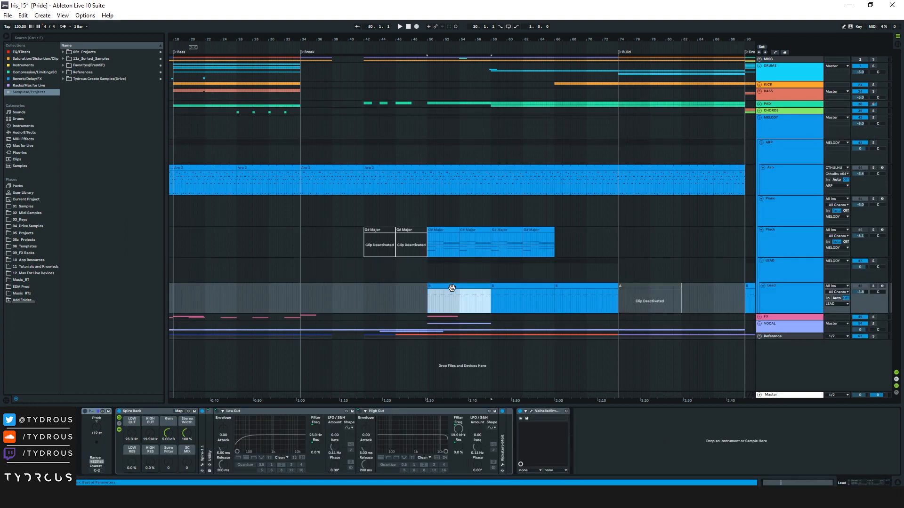
pyautogui.click(795, 295)
pyautogui.click(873, 286)
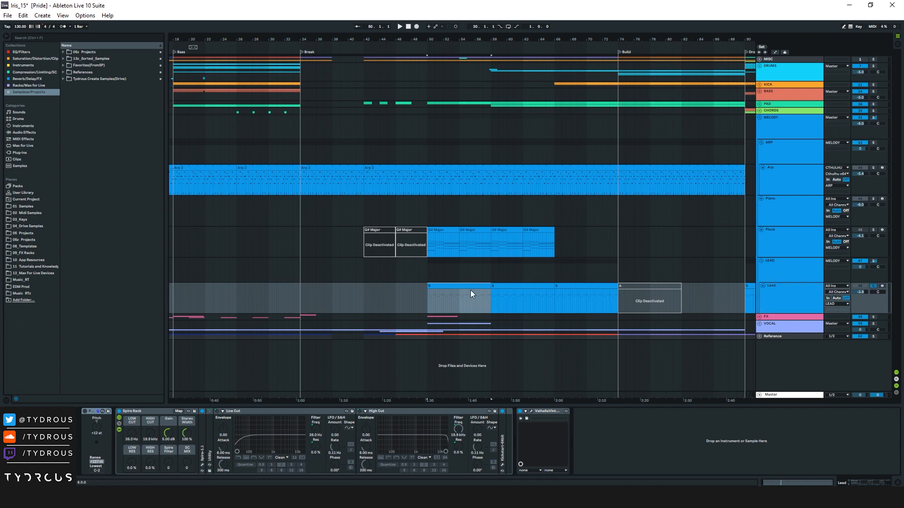
# Listen to the first Lead clip from bar 50 while displaying the automation lanes, and stop playback.
pyautogui.click(455, 287)
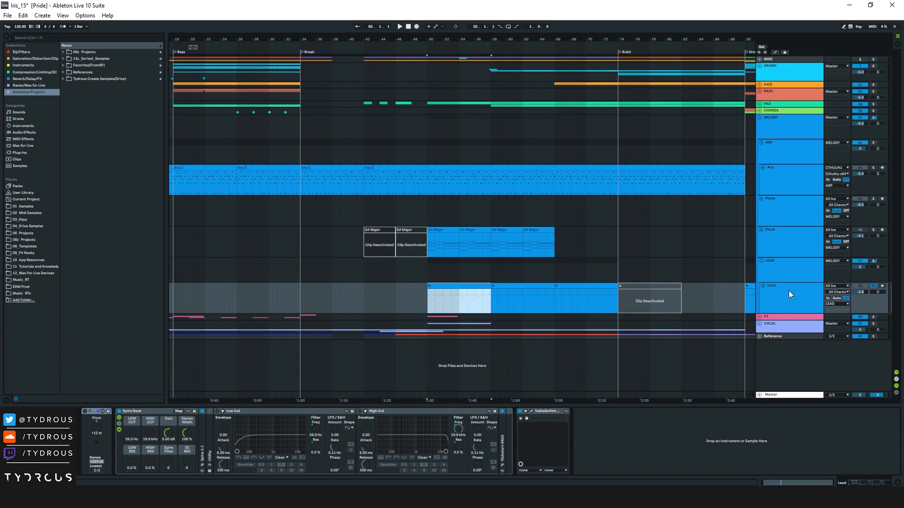
pyautogui.press('space')
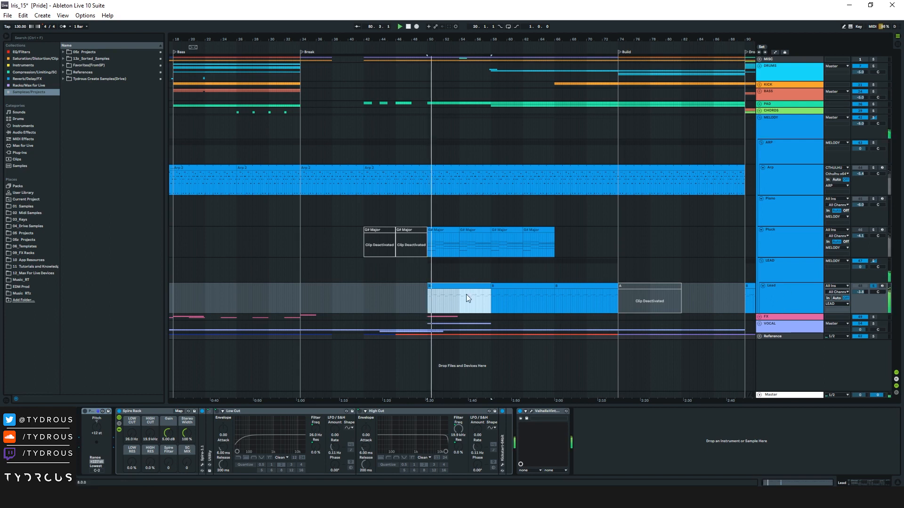
pyautogui.press('a')
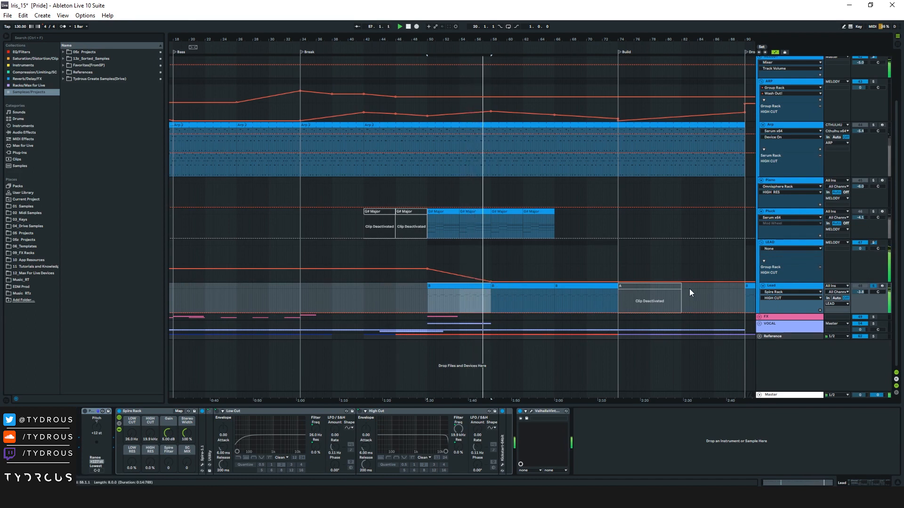
pyautogui.press('space')
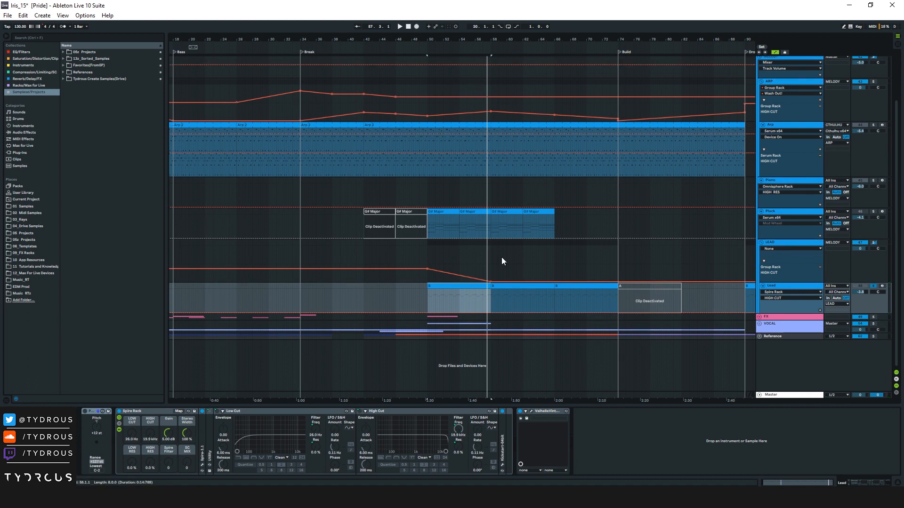
# Select the Lead clip at bar 58, inspect the Lead track's Spire synth settings, and close the plug-in window.
pyautogui.click(521, 286)
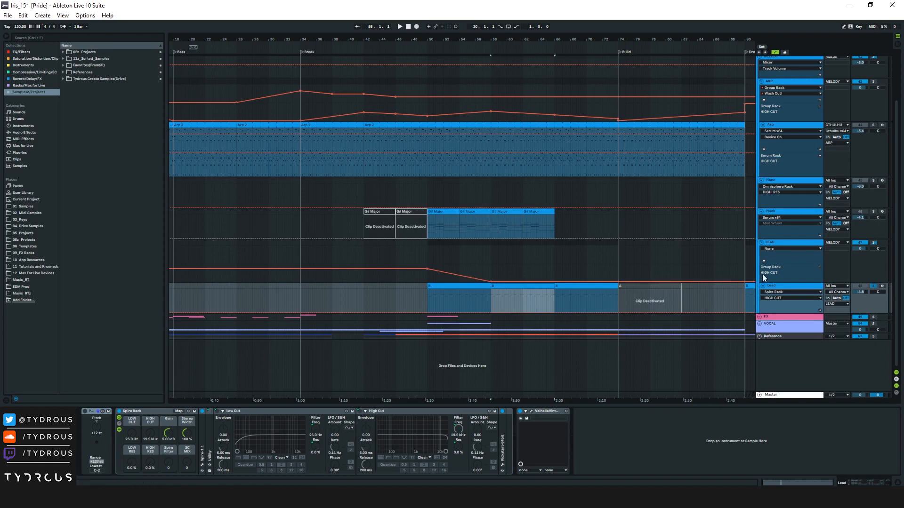
pyautogui.click(774, 286)
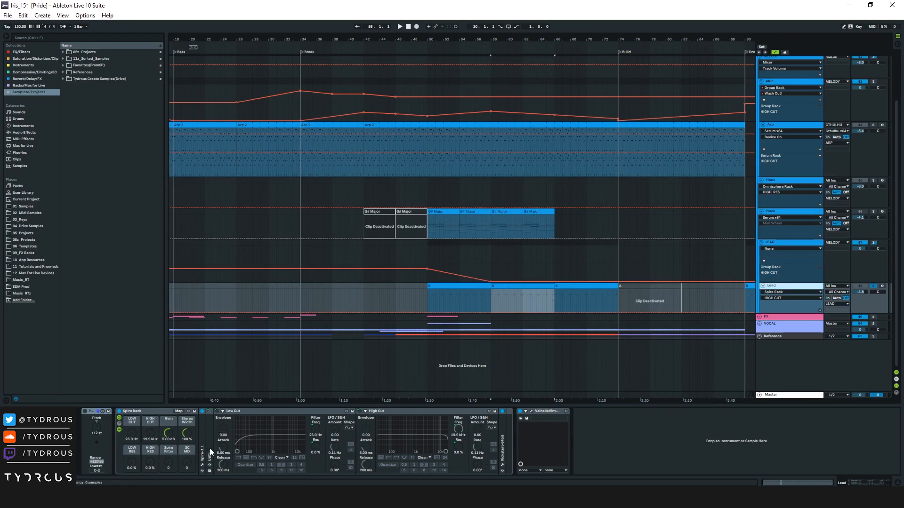
pyautogui.click(202, 465)
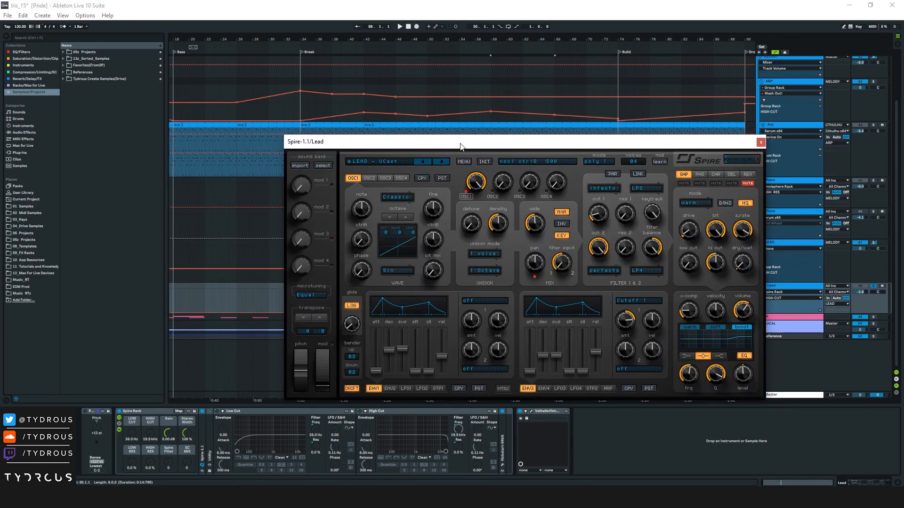
pyautogui.moveTo(461, 146); pyautogui.dragTo(427, 100)
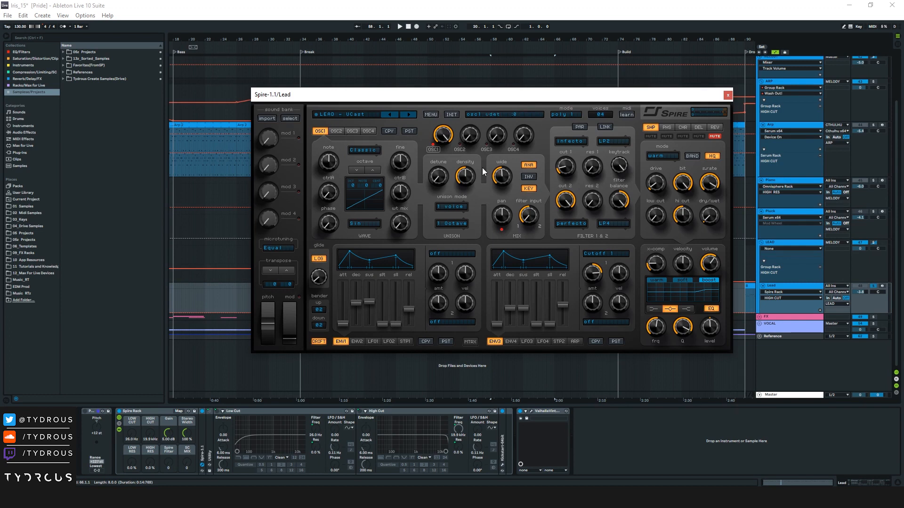
pyautogui.click(727, 96)
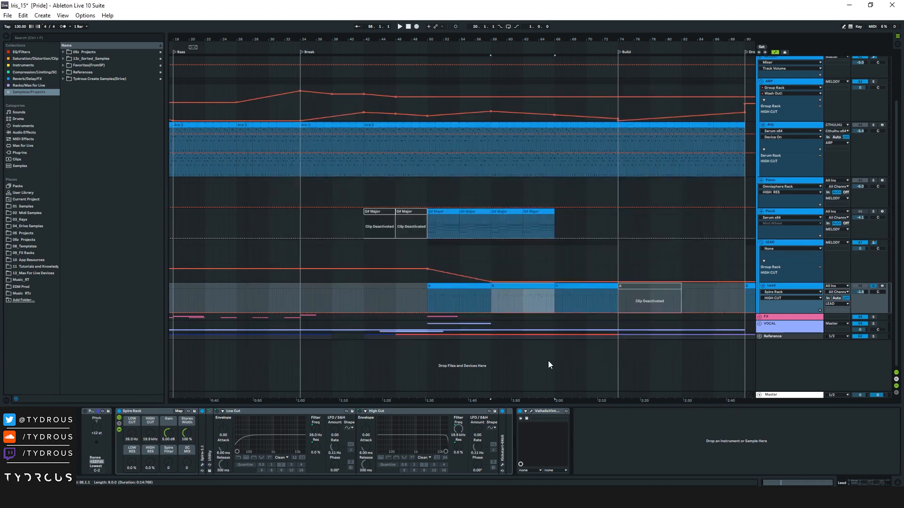
# Inspect the Lead track's ValhallaVintageVerb settings, close the plug-in window, and select the LEAD group.
pyautogui.click(530, 411)
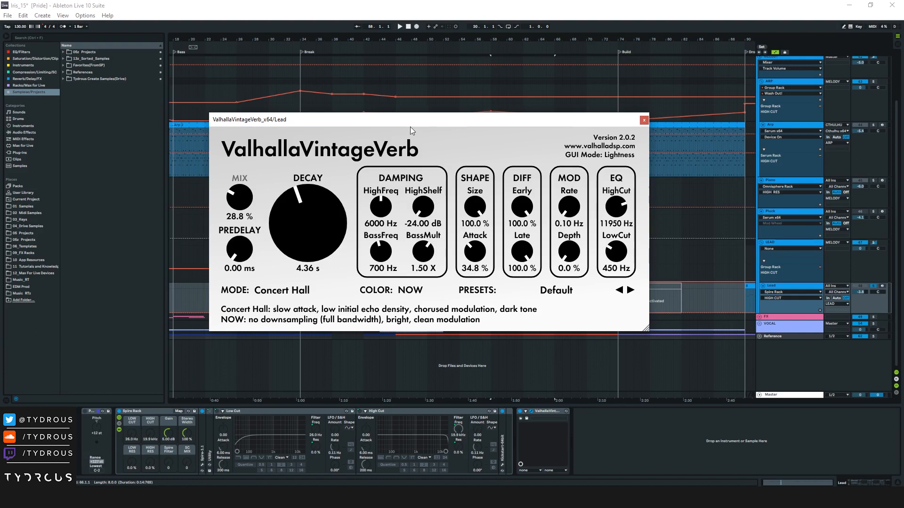
pyautogui.moveTo(411, 126); pyautogui.dragTo(456, 103)
pyautogui.click(680, 99)
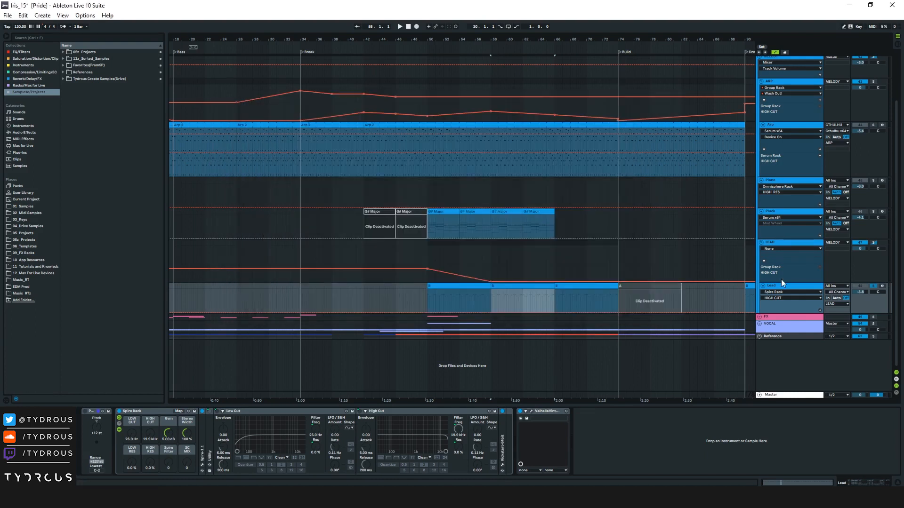
pyautogui.click(771, 243)
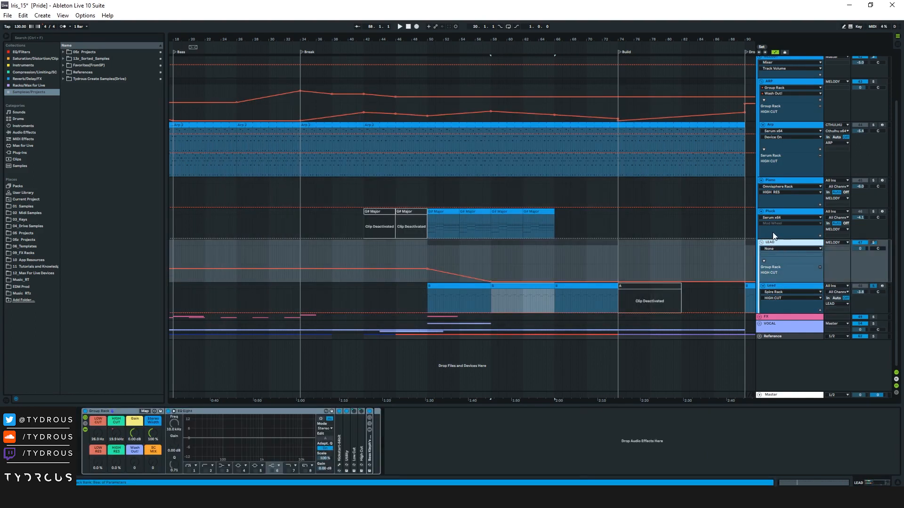
# Unfold the DRUMS group, expand all of its tracks, and select the DRUMS group track.
pyautogui.scroll(1, 768, 220)
pyautogui.scroll(3, 773, 220)
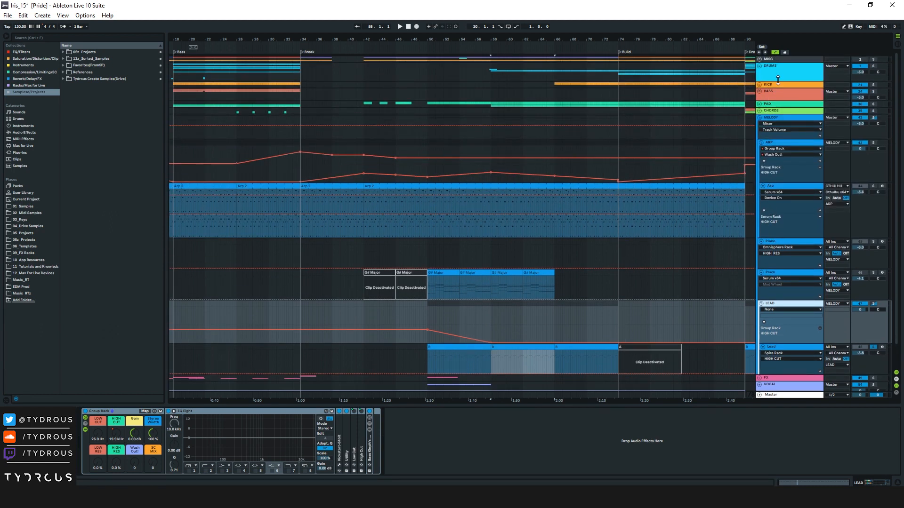
pyautogui.click(760, 67)
pyautogui.moveTo(626, 40); pyautogui.dragTo(512, 29)
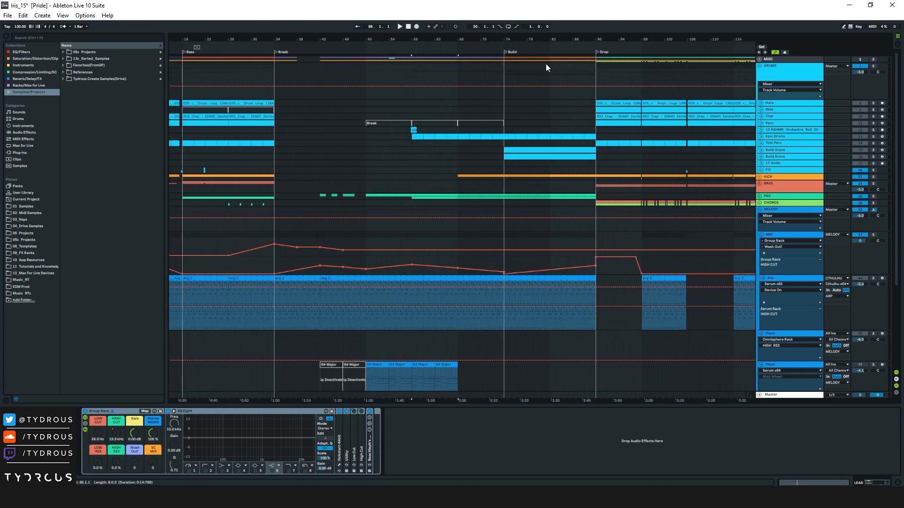
pyautogui.keyDown('alt'); pyautogui.click(761, 137); pyautogui.keyUp('alt')
pyautogui.scroll(3, 685, 126)
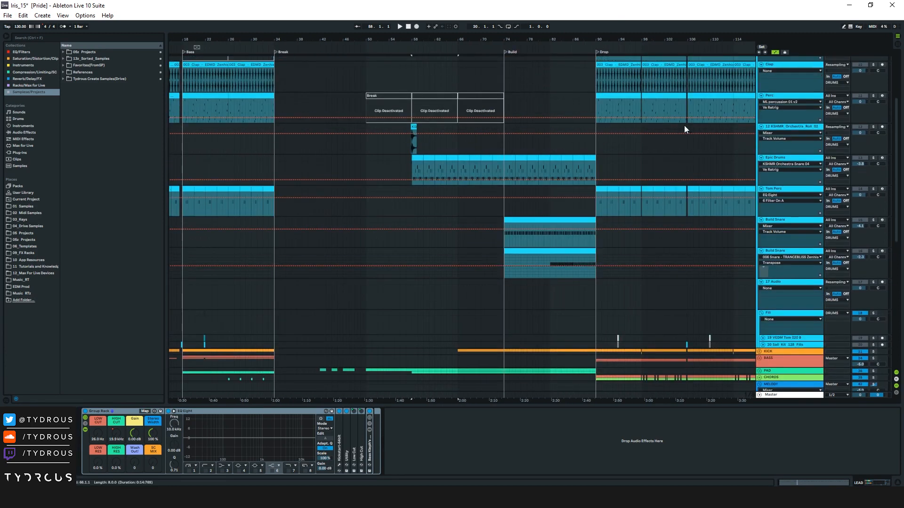
pyautogui.scroll(2, 690, 126)
pyautogui.click(803, 73)
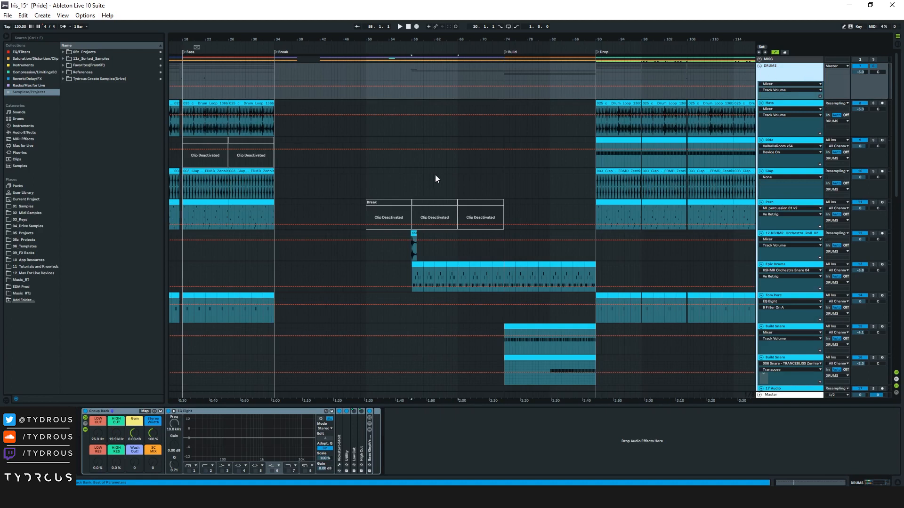
# Listen to the KSHMR orchestral hit and Epic Drums from just before bar 58, stop playback, and hide the automation lanes.
pyautogui.moveTo(419, 38); pyautogui.dragTo(447, 111)
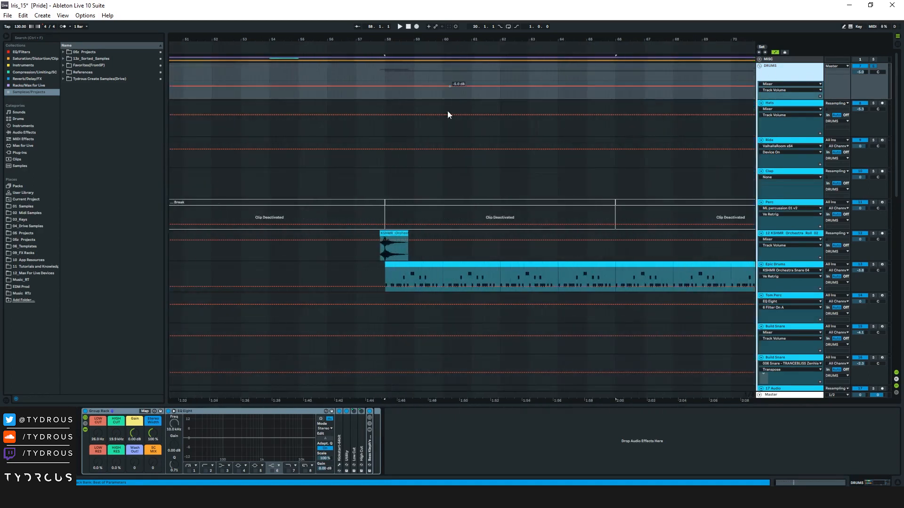
pyautogui.click(382, 181)
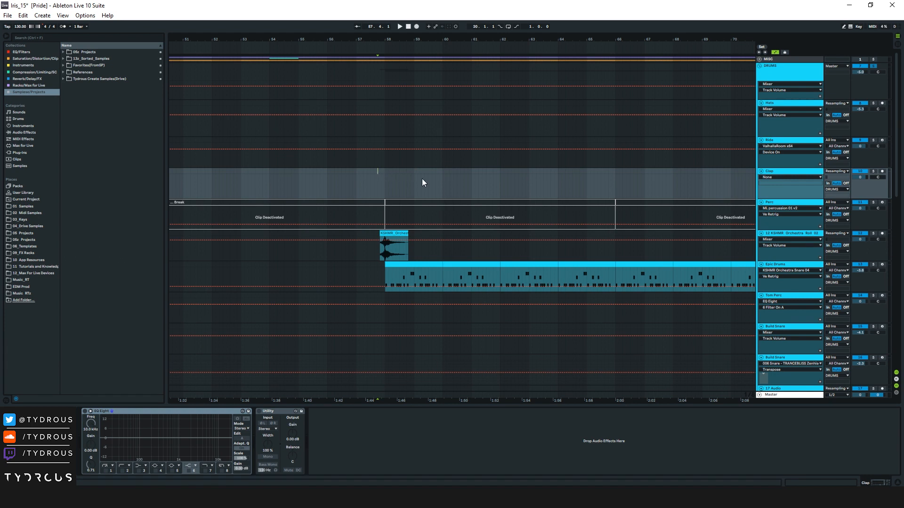
pyautogui.press('space')
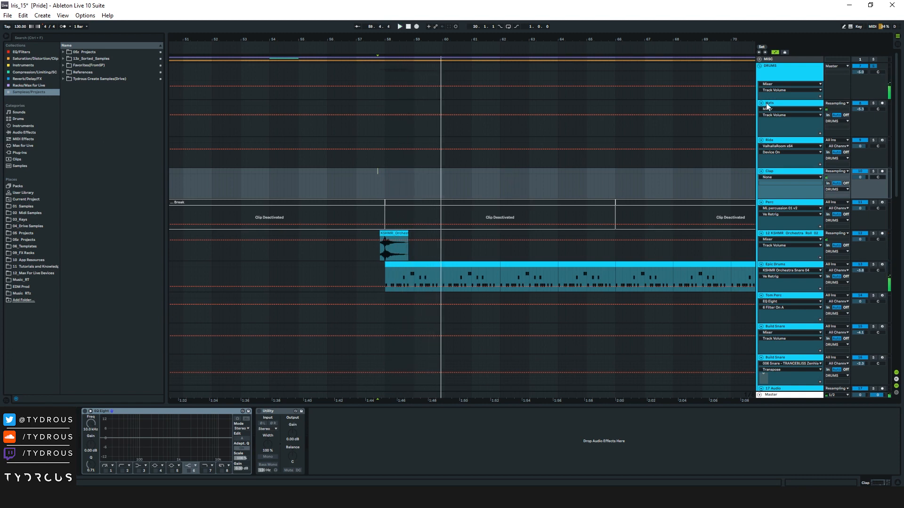
pyautogui.click(764, 70)
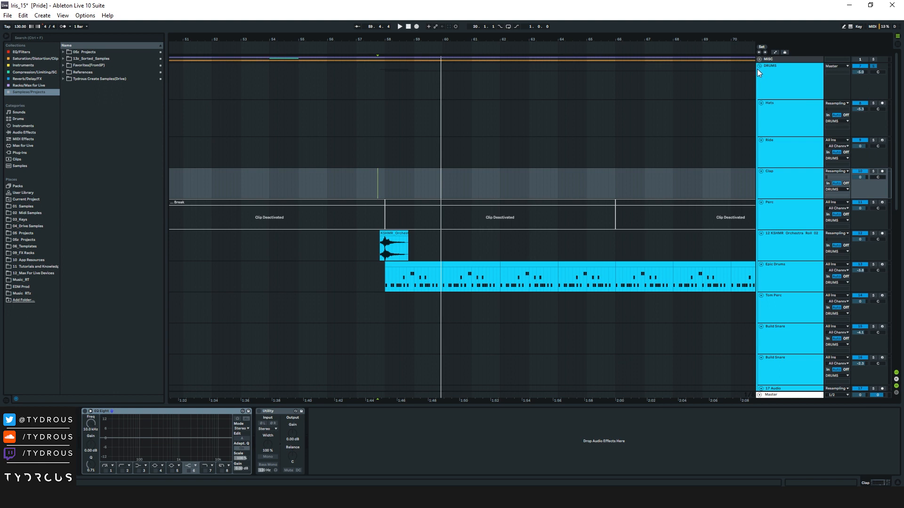
# Fold the DRUMS and MELODY groups back up in the arrangement.
pyautogui.click(759, 66)
pyautogui.press('-')
pyautogui.press('-')
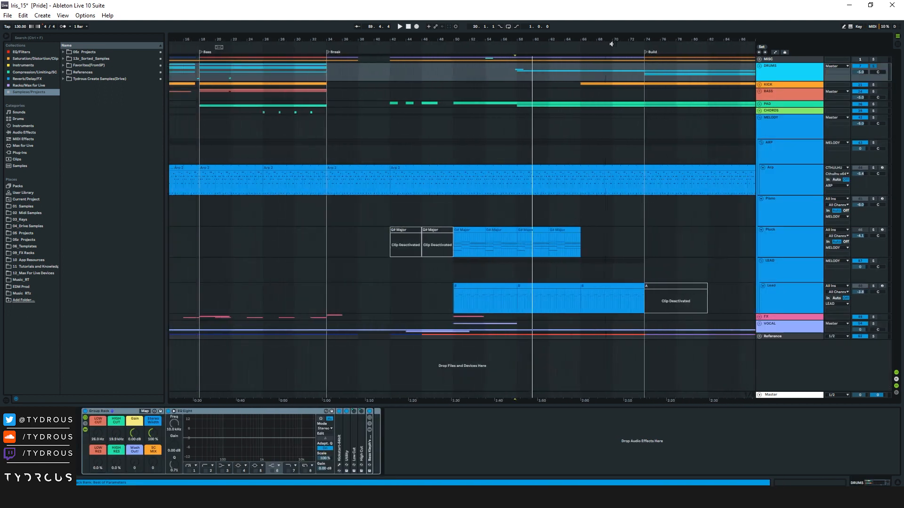
pyautogui.click(759, 117)
pyautogui.moveTo(648, 40)
pyautogui.mouseDown()
pyautogui.moveTo(548, 40)
pyautogui.moveTo(560, 36)
pyautogui.mouseUp()
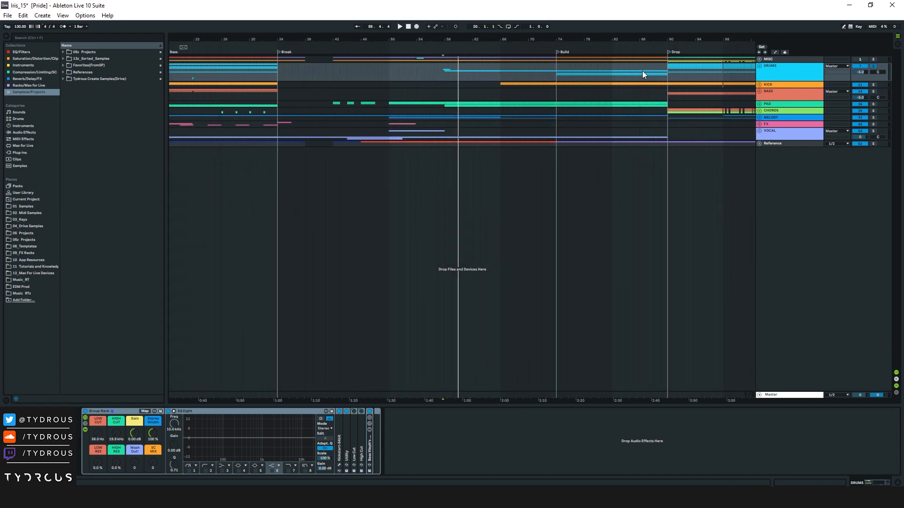
pyautogui.moveTo(670, 41); pyautogui.dragTo(591, 41)
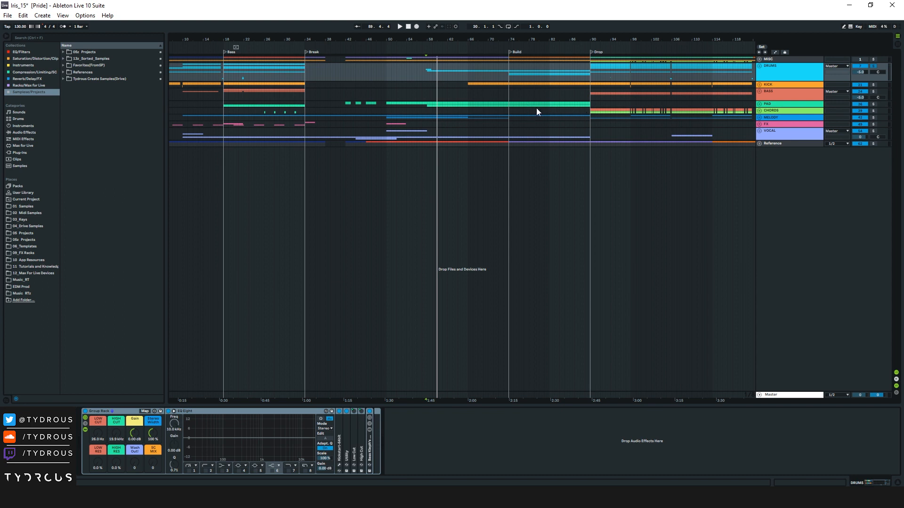
# Place the playback start on the KICK group at bar 90, where the drop begins.
pyautogui.click(589, 109)
pyautogui.click(544, 92)
pyautogui.moveTo(621, 41)
pyautogui.mouseDown()
pyautogui.moveTo(433, 123)
pyautogui.moveTo(422, 137)
pyautogui.moveTo(459, 134)
pyautogui.mouseUp()
pyautogui.click(478, 91)
pyautogui.moveTo(523, 41); pyautogui.dragTo(504, 41)
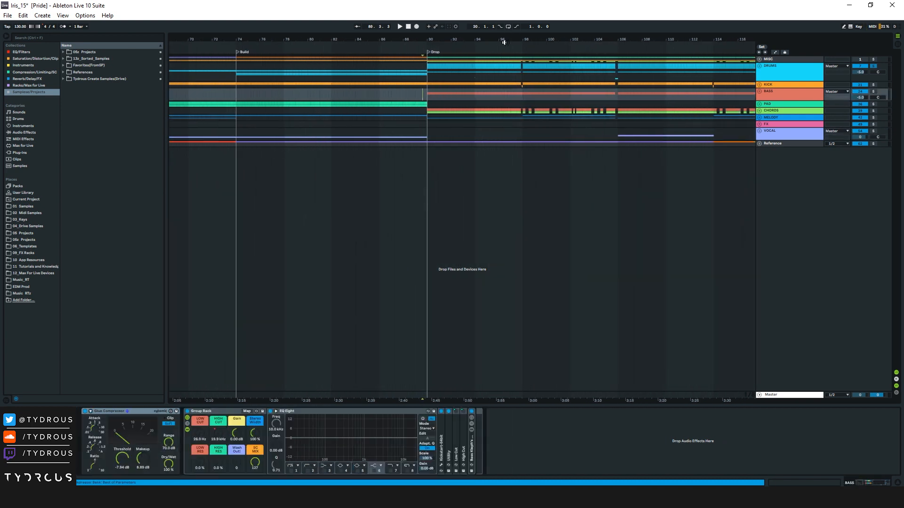
pyautogui.click(428, 86)
# Unfold all track groups at once to show the Drop Chords and DROP BASS MIDI IN clips at the drop.
pyautogui.keyDown('alt'); pyautogui.click(759, 110); pyautogui.keyUp('alt')
pyautogui.scroll(4, 507, 157)
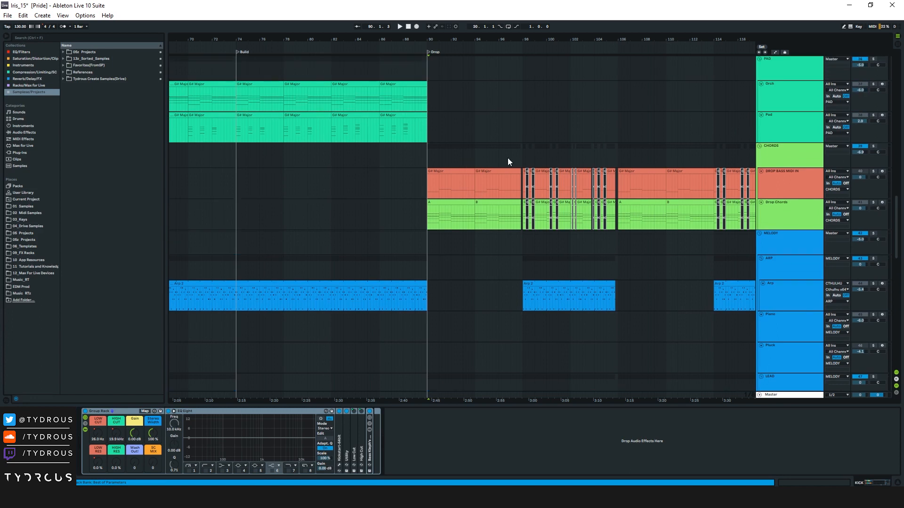
pyautogui.keyDown('ctrl'); pyautogui.scroll(3, 446, 185); pyautogui.keyUp('ctrl')
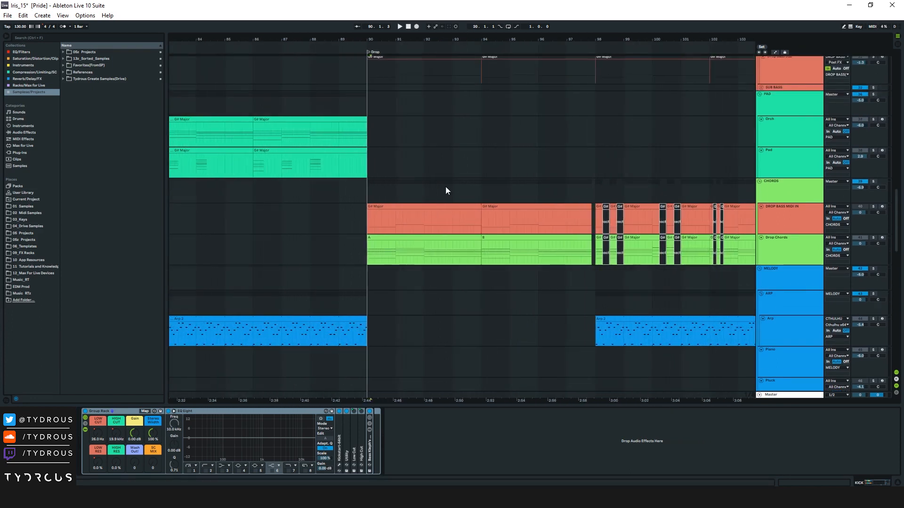
# Solo the Drop Chords track, listen to its first clip from bar 90, and stop playback.
pyautogui.click(426, 238)
pyautogui.click(786, 239)
pyautogui.click(874, 238)
pyautogui.click(472, 248)
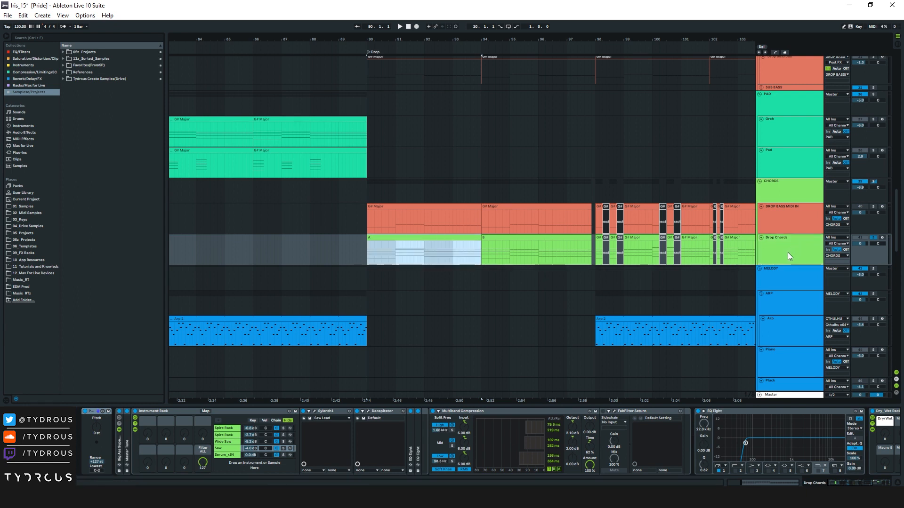
pyautogui.press('space')
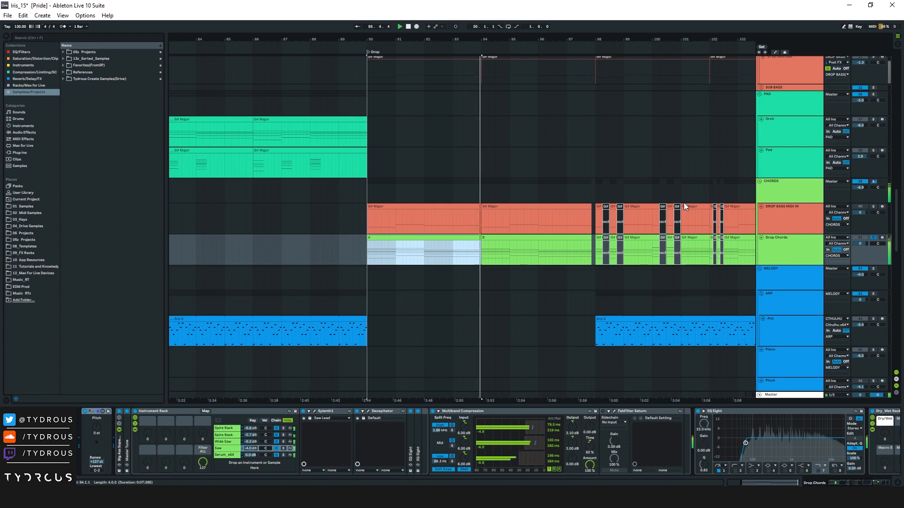
pyautogui.press('space')
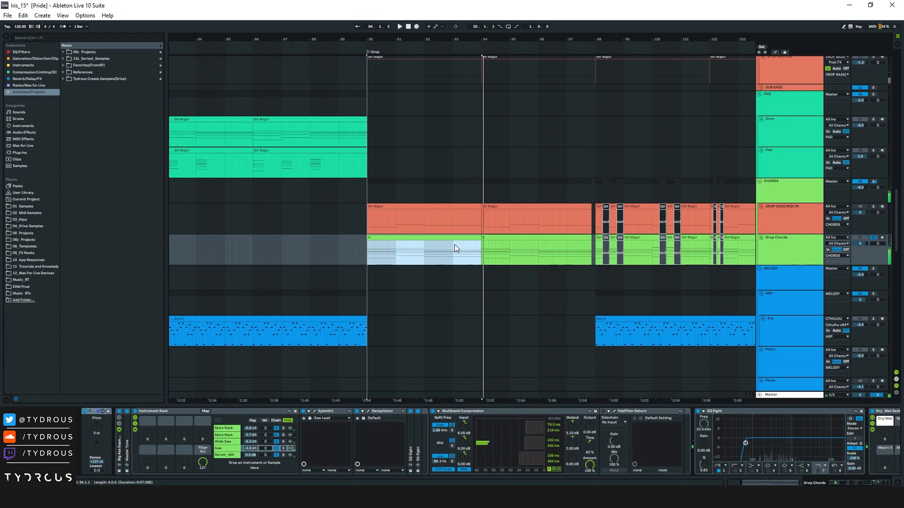
# Examine each chain of the Drop Chords instrument rack: both Spire Racks, Wide Saw, Saw and Serum_x64.
pyautogui.click(230, 428)
pyautogui.click(228, 436)
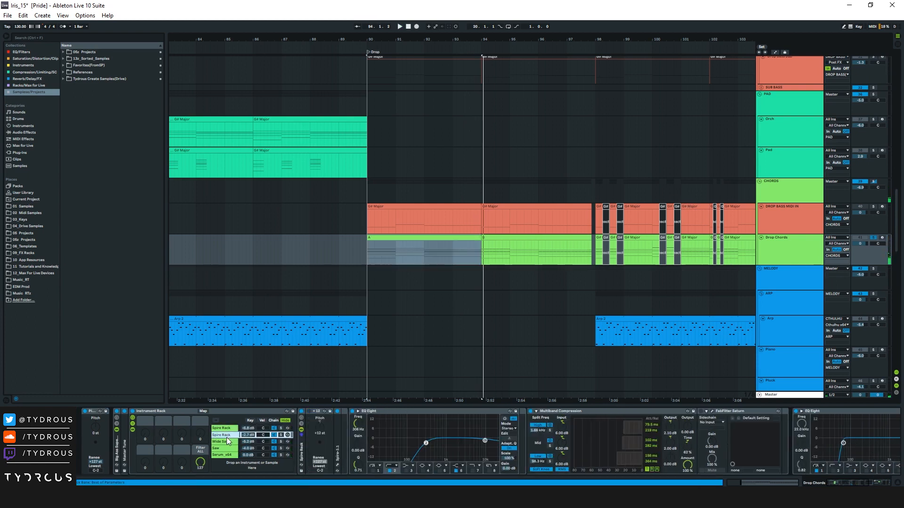
pyautogui.click(226, 443)
pyautogui.click(227, 450)
pyautogui.click(227, 455)
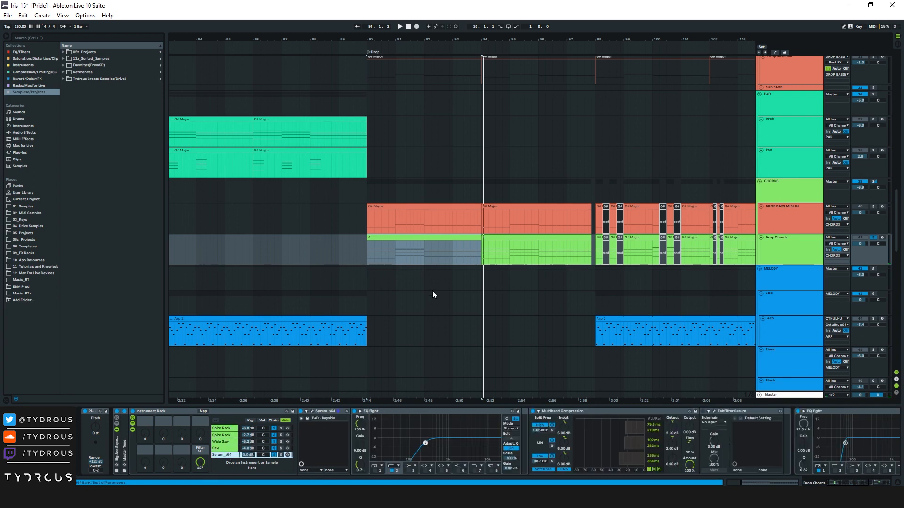
# Select the Drop Chords track and highlight its first clip at bar 90.
pyautogui.click(448, 239)
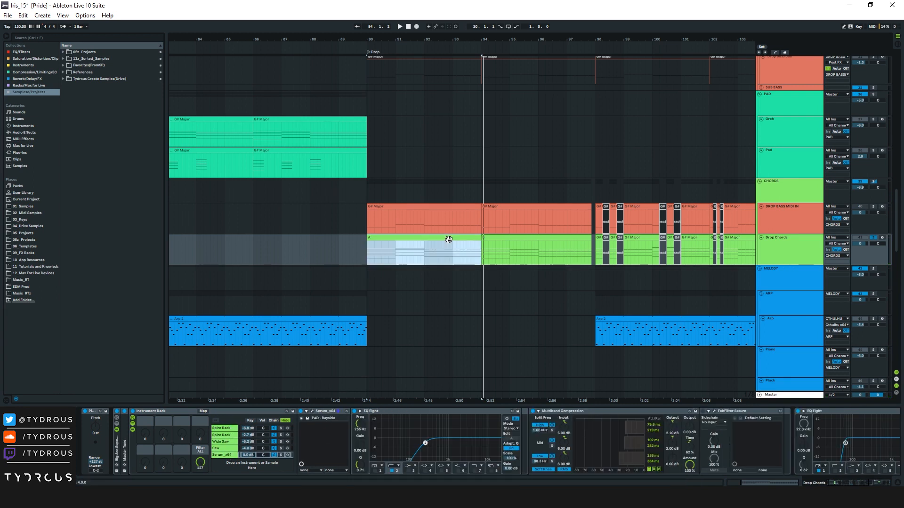
pyautogui.click(783, 249)
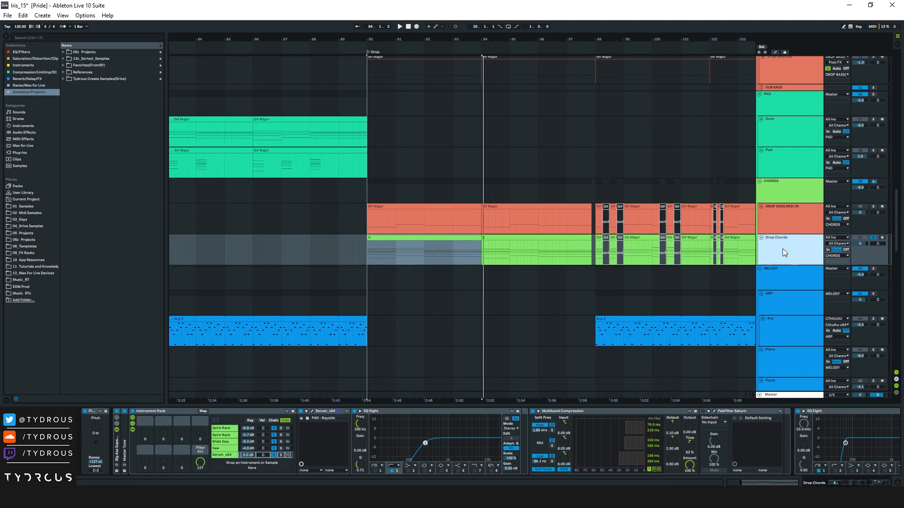
pyautogui.click(400, 238)
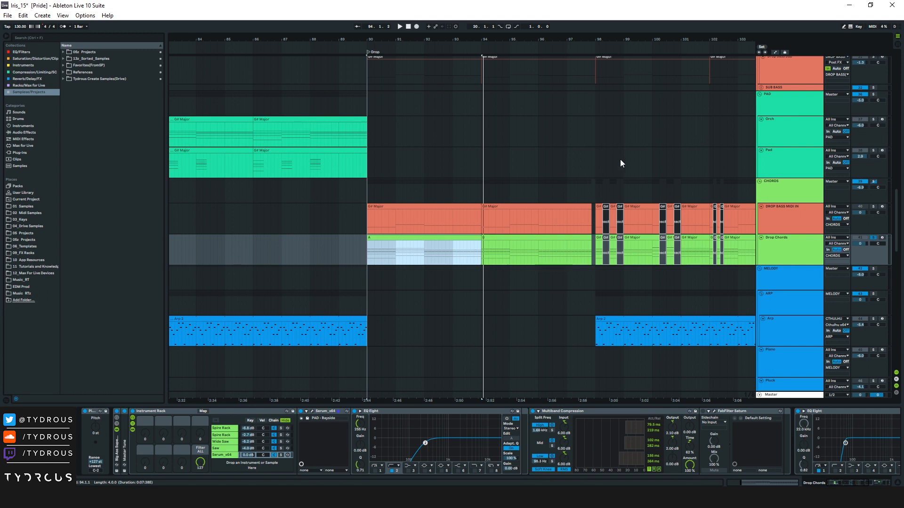
# Examine the short chopped clips from bar 98, selecting the first DROP BASS MIDI IN clip there and that track.
pyautogui.moveTo(631, 40); pyautogui.dragTo(457, 24)
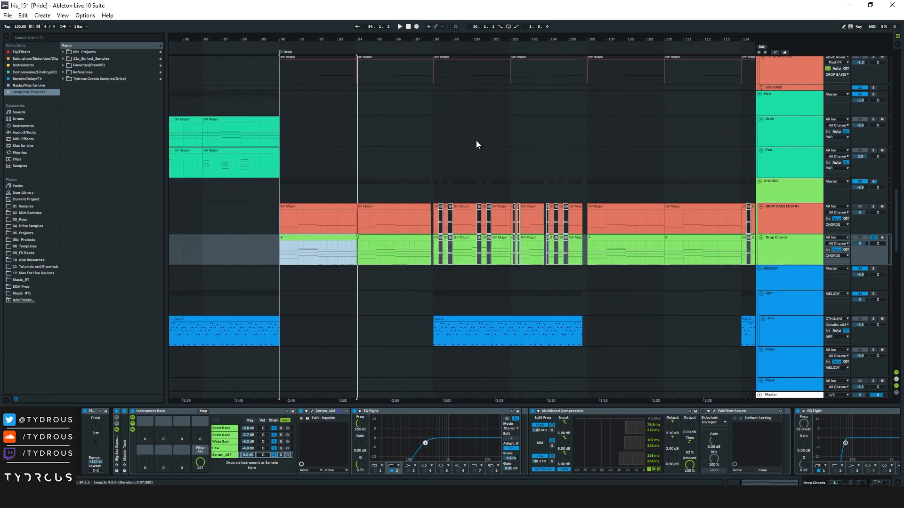
pyautogui.click(433, 191)
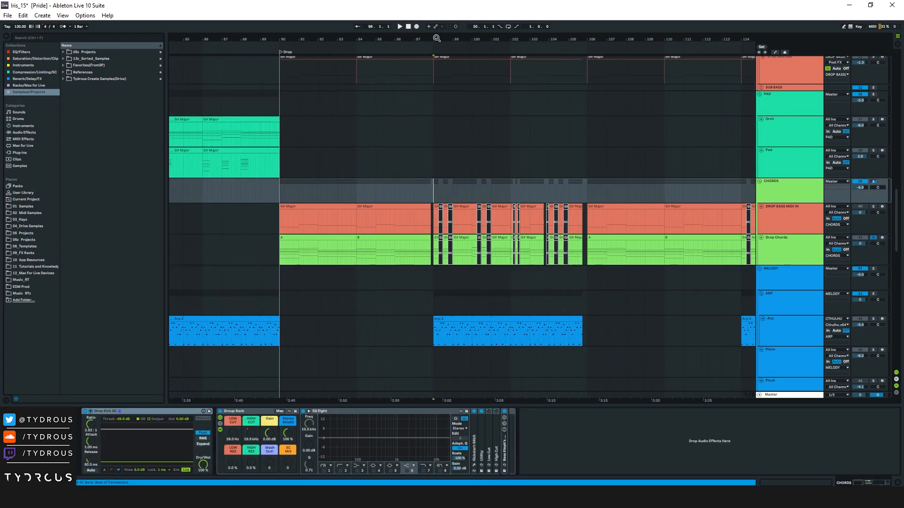
pyautogui.moveTo(442, 46); pyautogui.dragTo(442, 66)
pyautogui.click(786, 219)
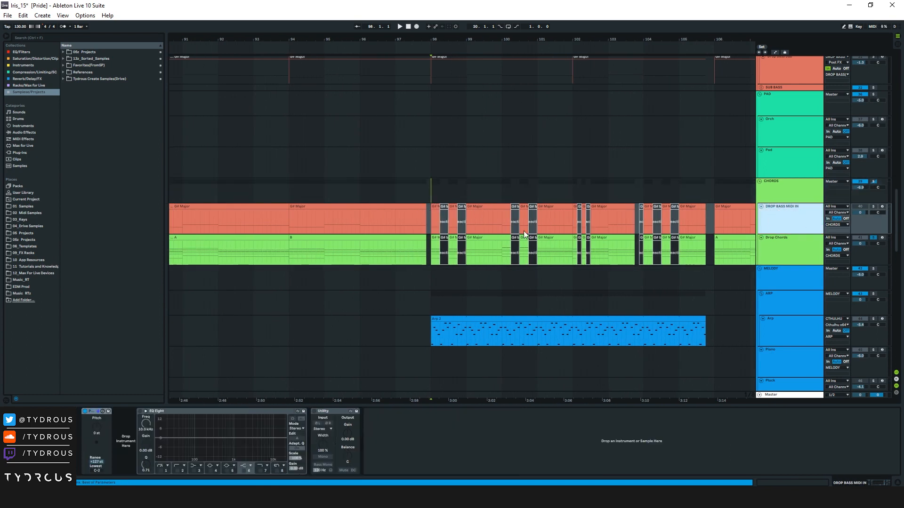
pyautogui.click(432, 209)
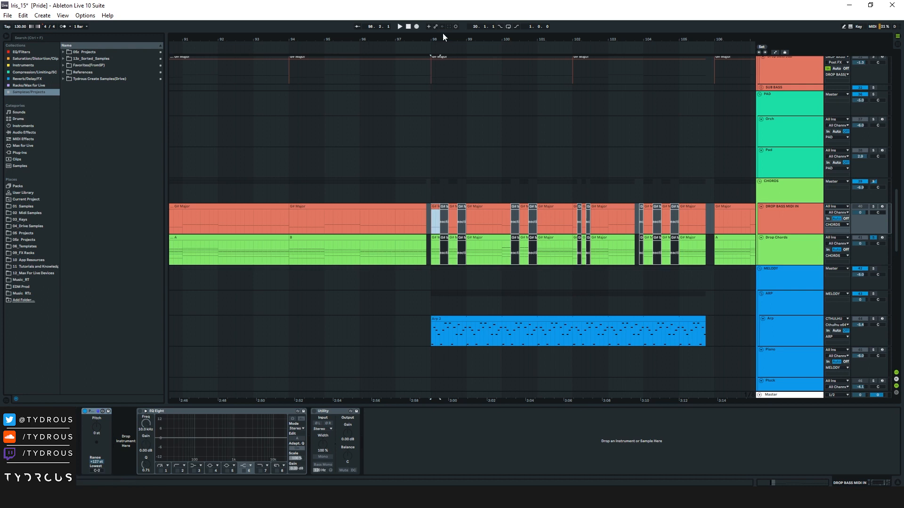
pyautogui.moveTo(442, 38); pyautogui.dragTo(443, 71)
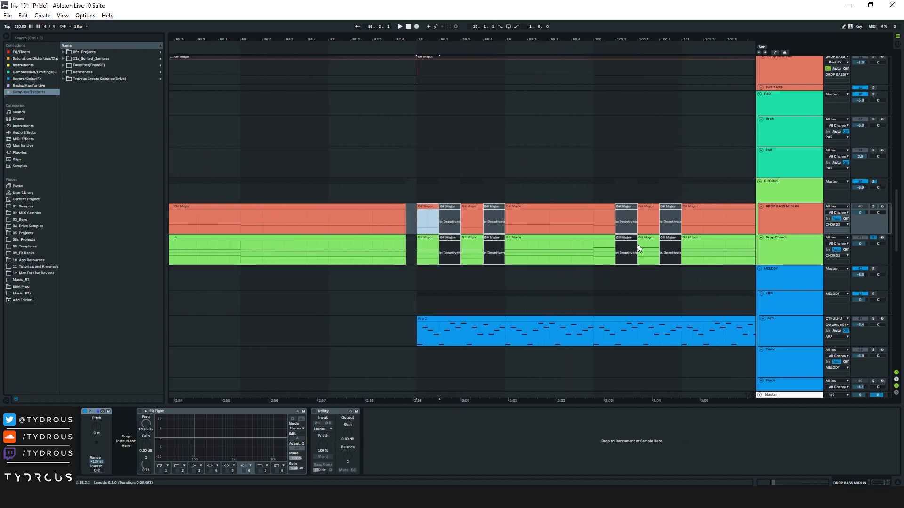
pyautogui.click(772, 223)
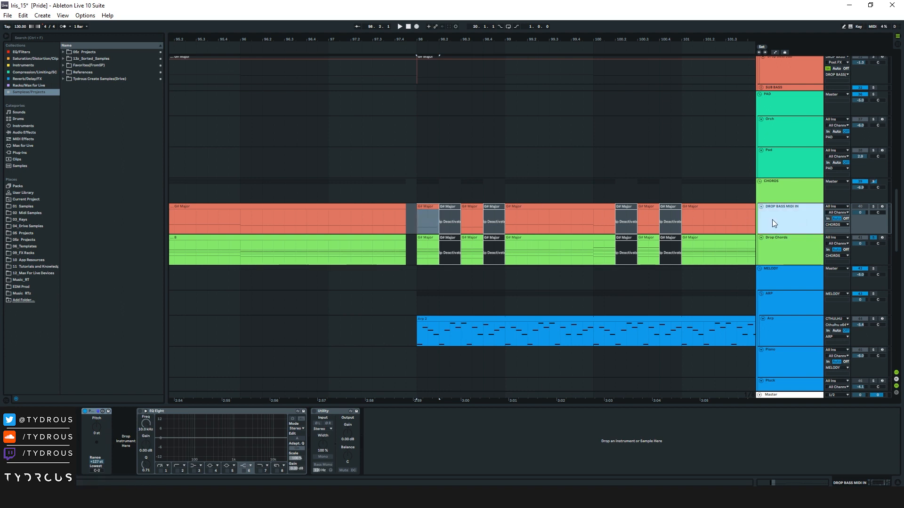
# Highlight the Drop Bass, Drop Bass High Sub and Drop Bass Sub tracks together, then select their DROP BASS(CONTROL MIDI IN) group.
pyautogui.scroll(3, 772, 94)
pyautogui.scroll(4, 771, 135)
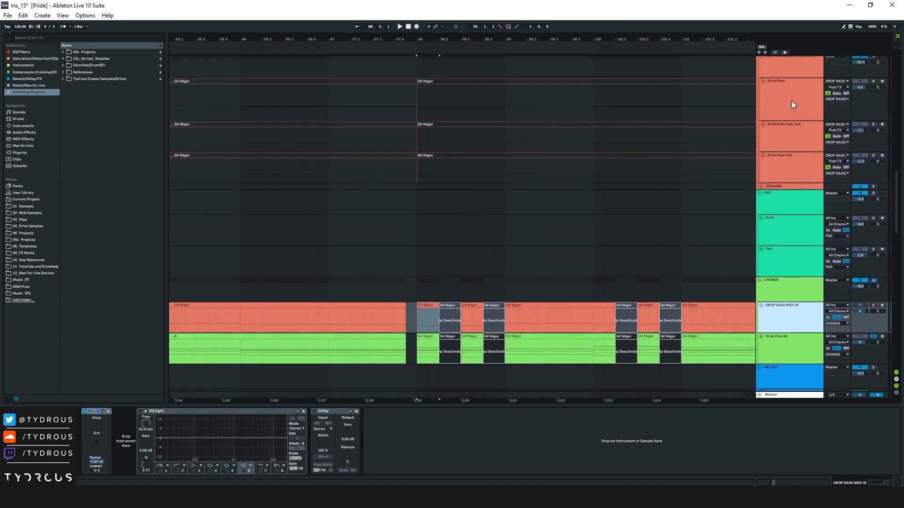
pyautogui.click(792, 101)
pyautogui.keyDown('shift'); pyautogui.click(784, 160); pyautogui.keyUp('shift')
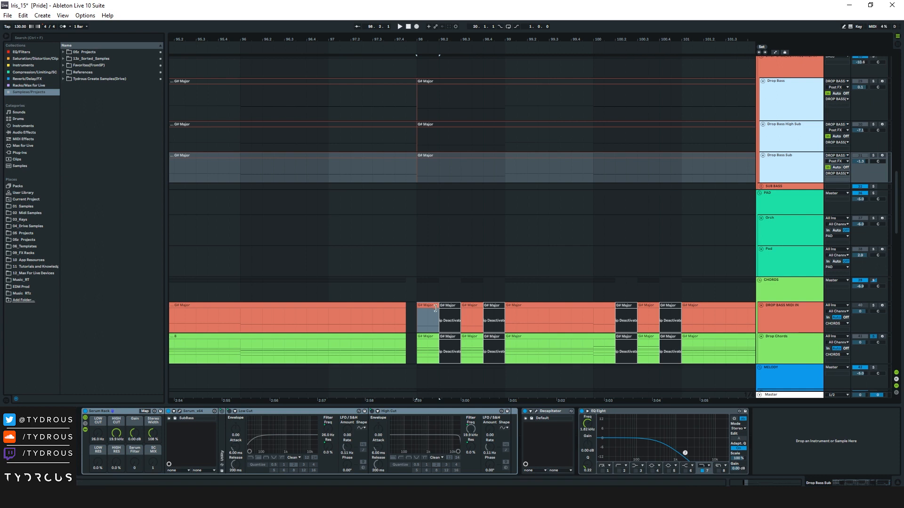
pyautogui.scroll(4, 707, 188)
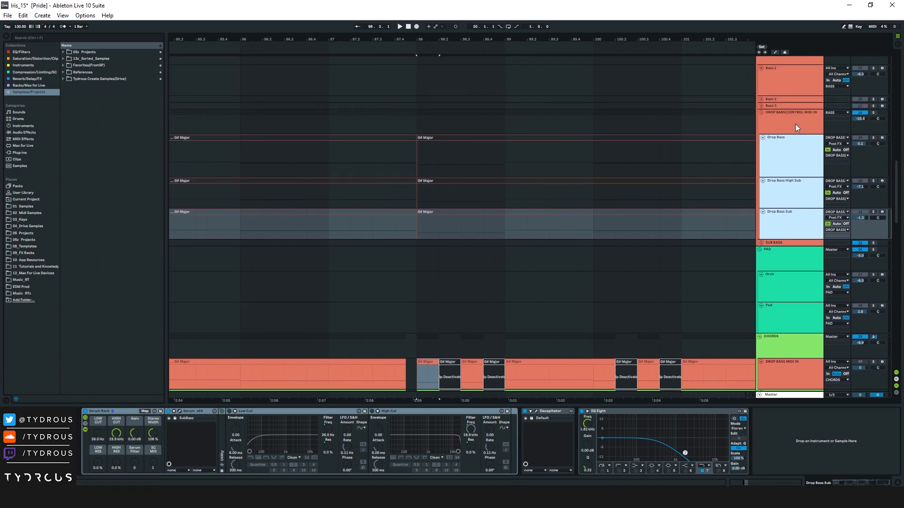
pyautogui.click(796, 124)
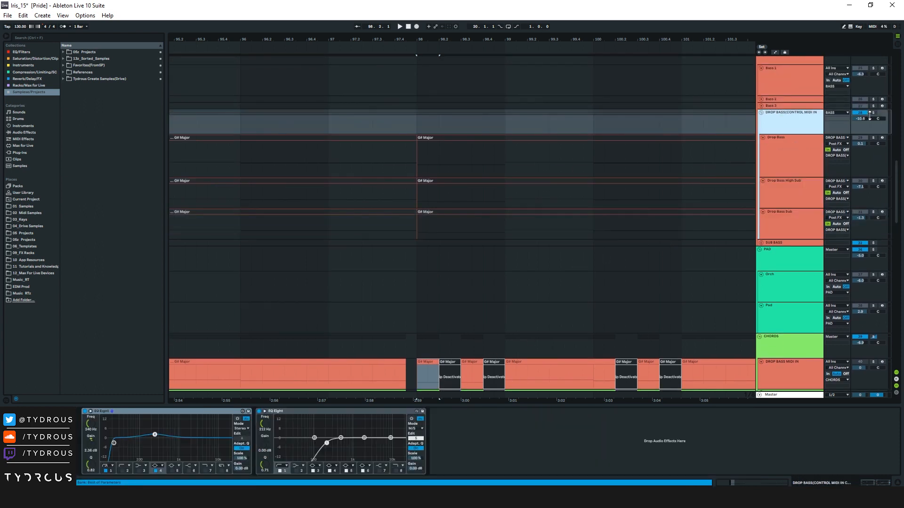
# Play the drop from bar 98 and examine the device chains of Drop Bass, Drop Bass Sub and Drop Bass High Sub.
pyautogui.click(433, 137)
pyautogui.press('space')
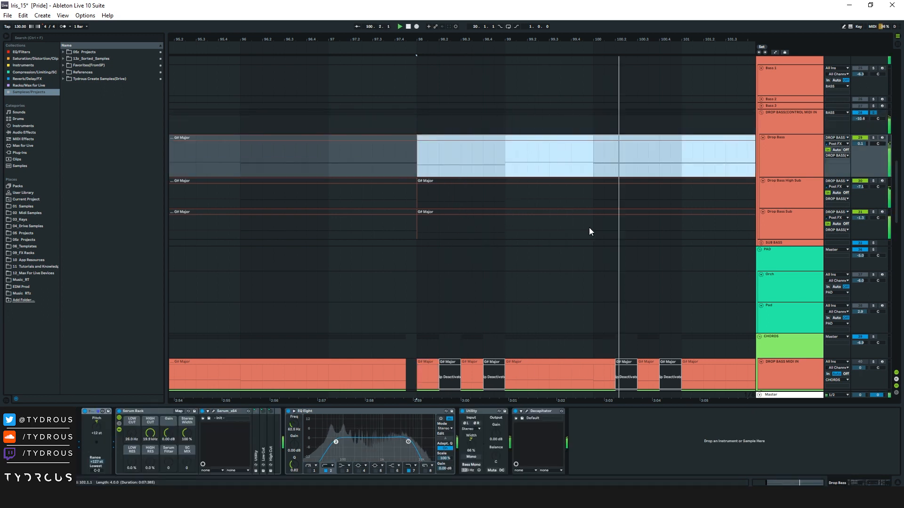
pyautogui.scroll(-1, 667, 246)
pyautogui.scroll(-5, 668, 243)
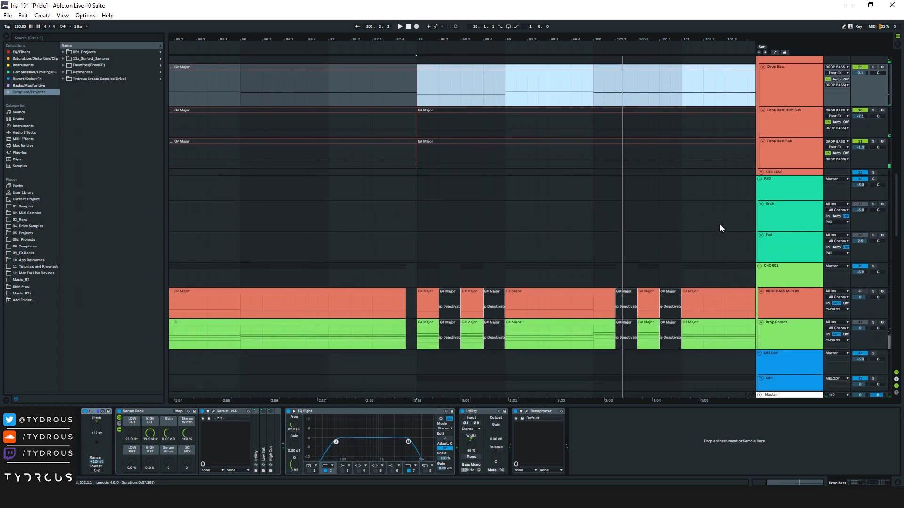
pyautogui.click(780, 151)
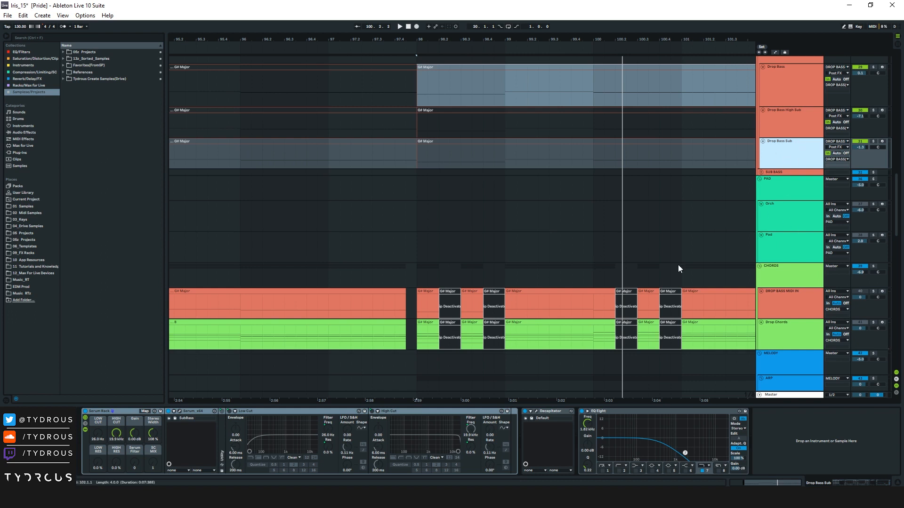
pyautogui.scroll(-2, 646, 262)
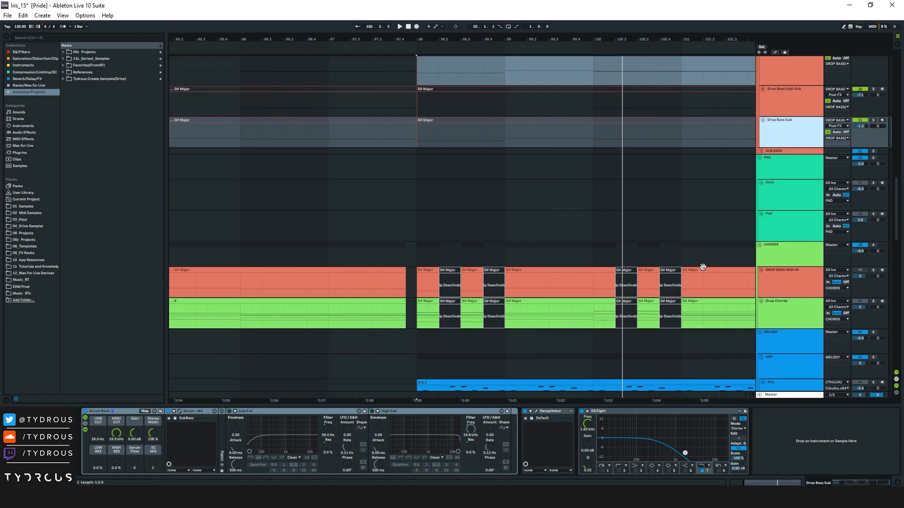
pyautogui.click(808, 115)
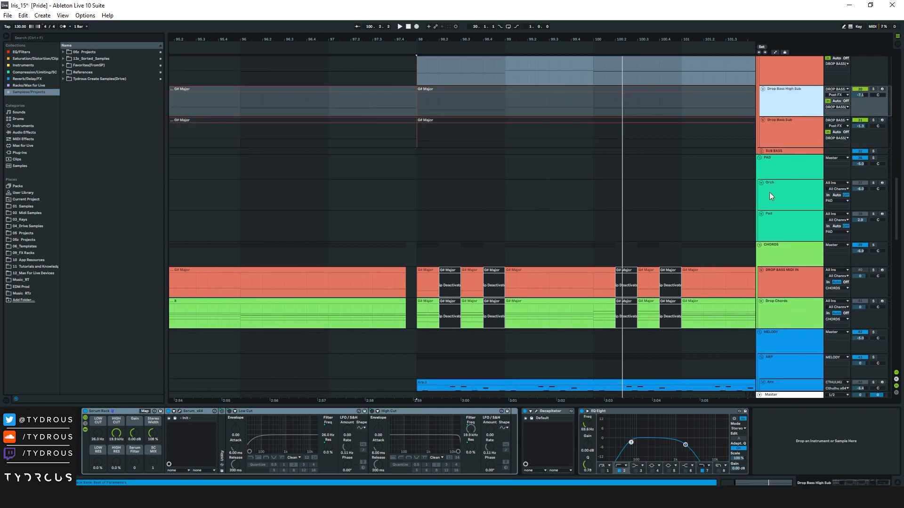
# Fold all groups and highlight the BASS through MELODY groups over the drop's first half, bars 90 to 98.
pyautogui.keyDown('alt'); pyautogui.click(760, 246); pyautogui.keyUp('alt')
pyautogui.click(414, 106)
pyautogui.moveTo(411, 37); pyautogui.dragTo(546, 20)
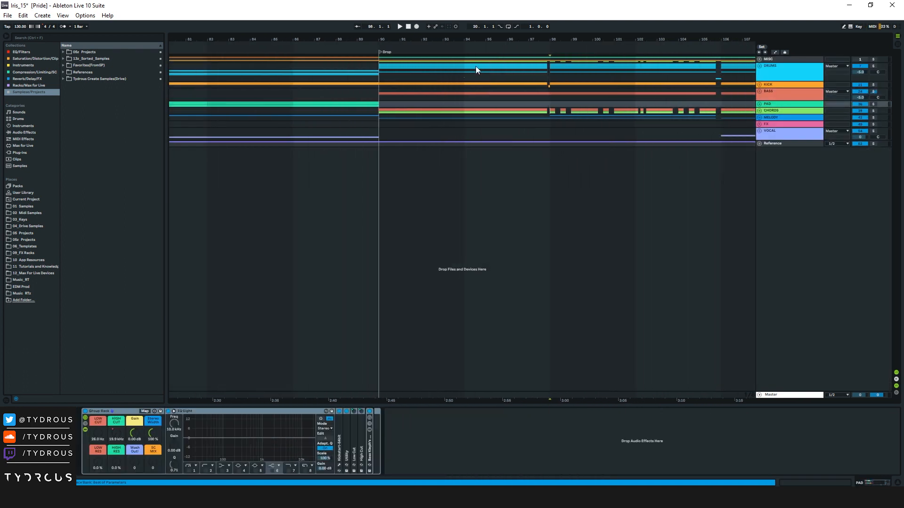
pyautogui.click(379, 97)
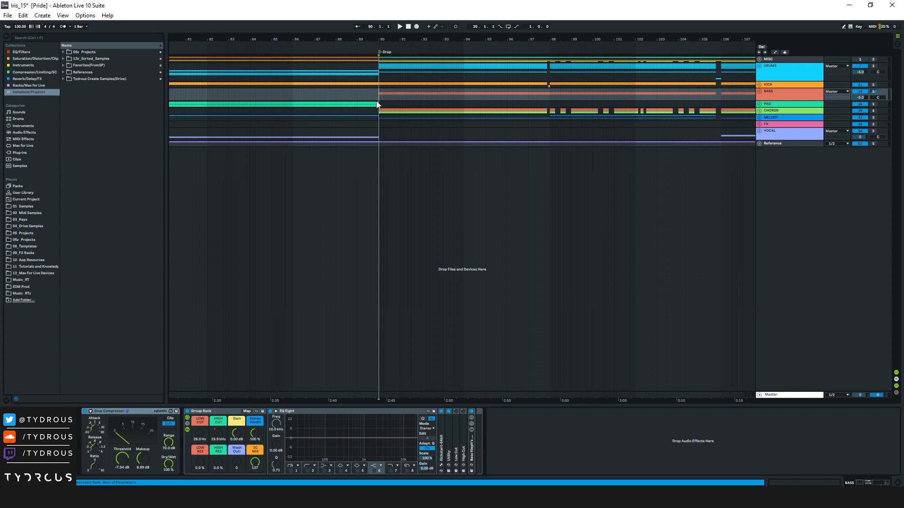
pyautogui.moveTo(379, 93); pyautogui.dragTo(551, 118)
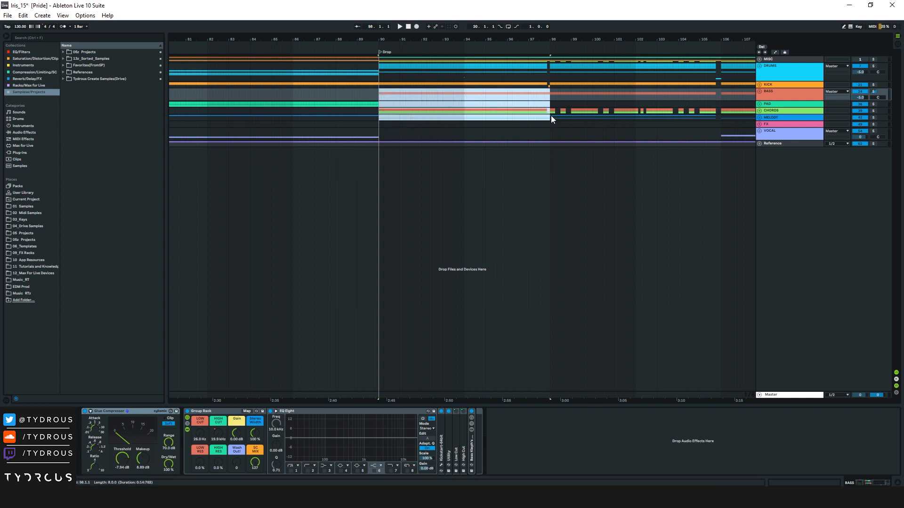
# Highlight the drop's second half, bars 98 to 106, across the PAD, CHORDS and MELODY groups.
pyautogui.click(550, 104)
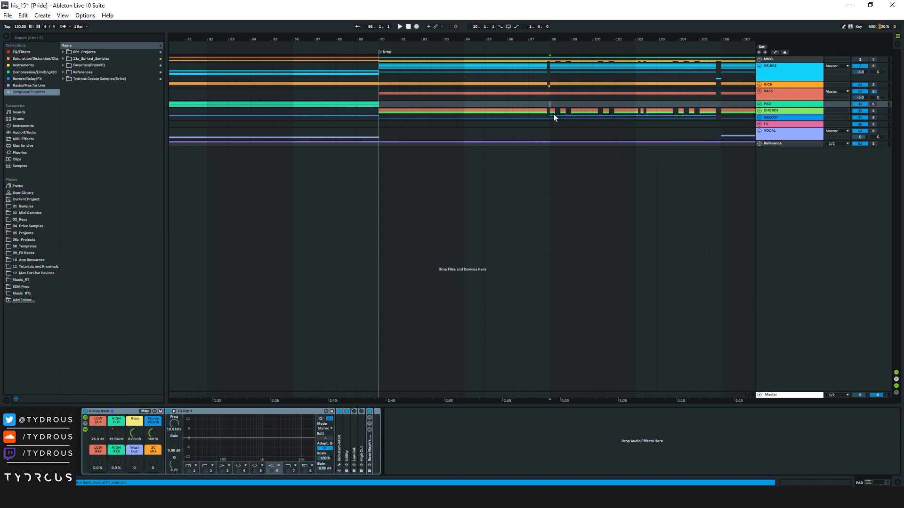
pyautogui.moveTo(550, 104); pyautogui.dragTo(719, 118)
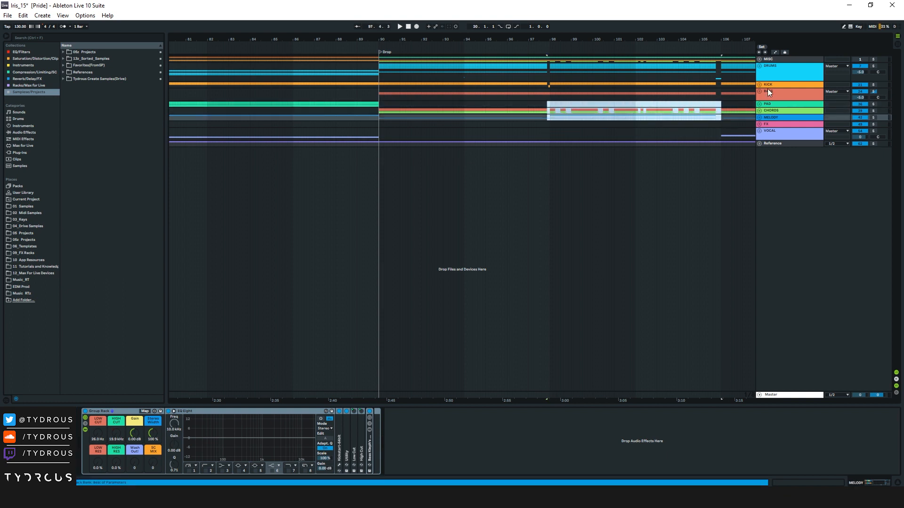
pyautogui.click(767, 76)
pyautogui.moveTo(549, 113); pyautogui.dragTo(720, 117)
# Unfold all groups and compare the chopped DROP BASS MIDI IN clips from bar 98 with the drop bass and kick tracks.
pyautogui.click(785, 111)
pyautogui.keyDown('alt'); pyautogui.click(759, 111); pyautogui.keyUp('alt')
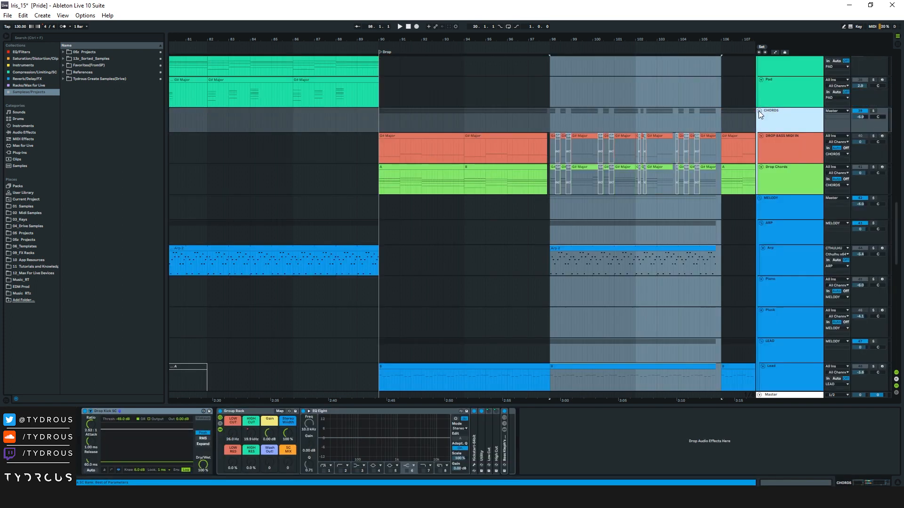
pyautogui.scroll(1, 766, 172)
pyautogui.scroll(3, 766, 171)
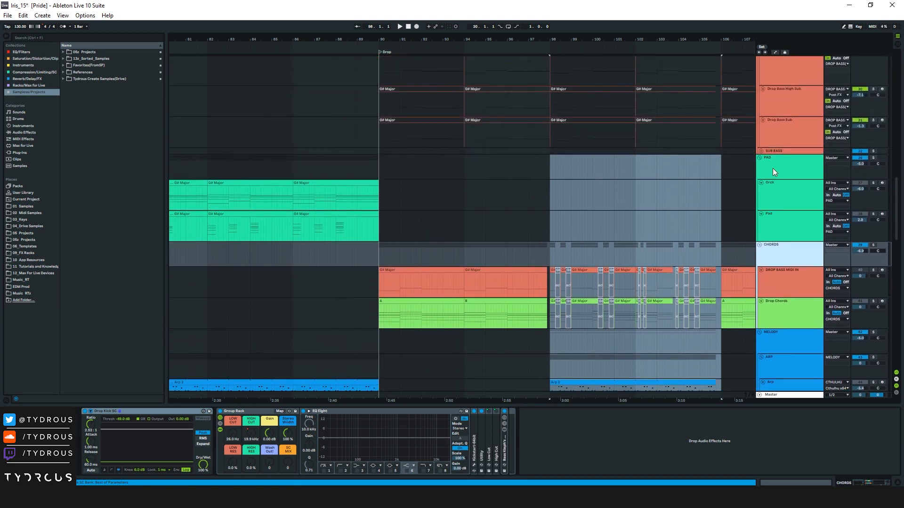
pyautogui.click(553, 273)
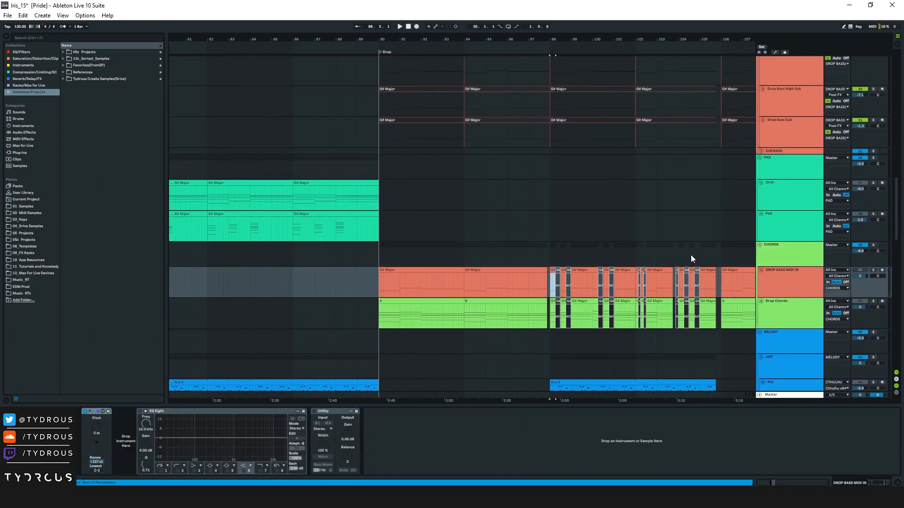
pyautogui.click(559, 256)
pyautogui.scroll(5, 619, 311)
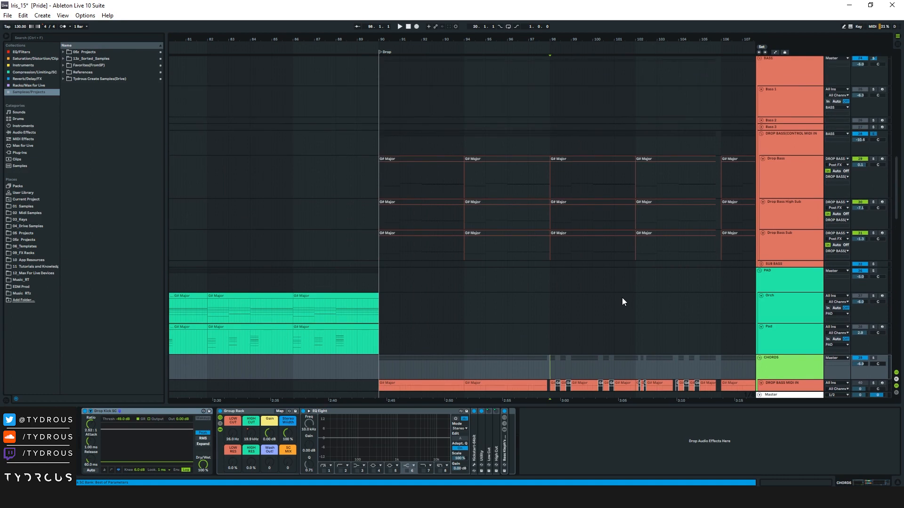
pyautogui.scroll(4, 732, 174)
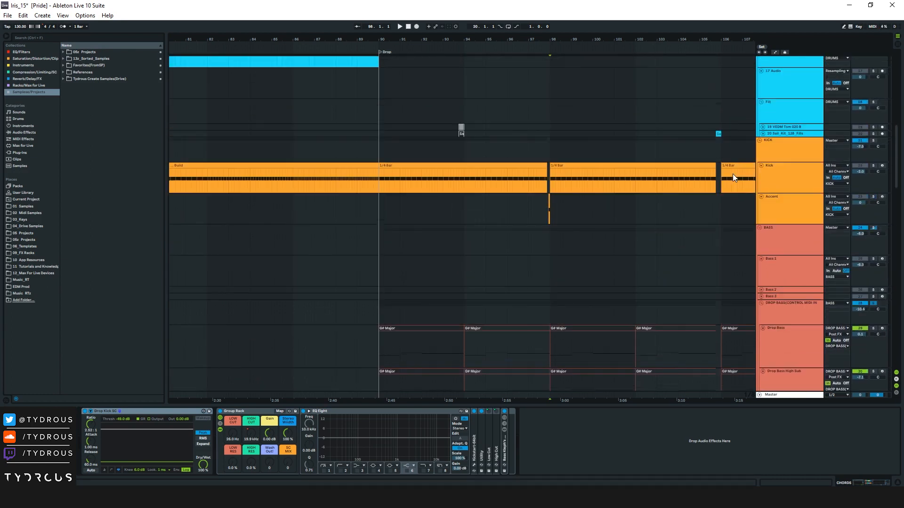
# Fold all groups again, highlight the drop's second half from bar 98 across the groups, and select the DRUMS group.
pyautogui.keyDown('alt'); pyautogui.click(760, 141); pyautogui.keyUp('alt')
pyautogui.moveTo(554, 80)
pyautogui.mouseDown()
pyautogui.moveTo(700, 128)
pyautogui.moveTo(733, 123)
pyautogui.mouseUp()
pyautogui.click(690, 65)
pyautogui.moveTo(660, 69)
pyautogui.mouseDown()
pyautogui.moveTo(611, 95)
pyautogui.moveTo(638, 97)
pyautogui.mouseUp()
pyautogui.click(628, 86)
pyautogui.click(781, 75)
pyautogui.moveTo(676, 39); pyautogui.dragTo(427, 57)
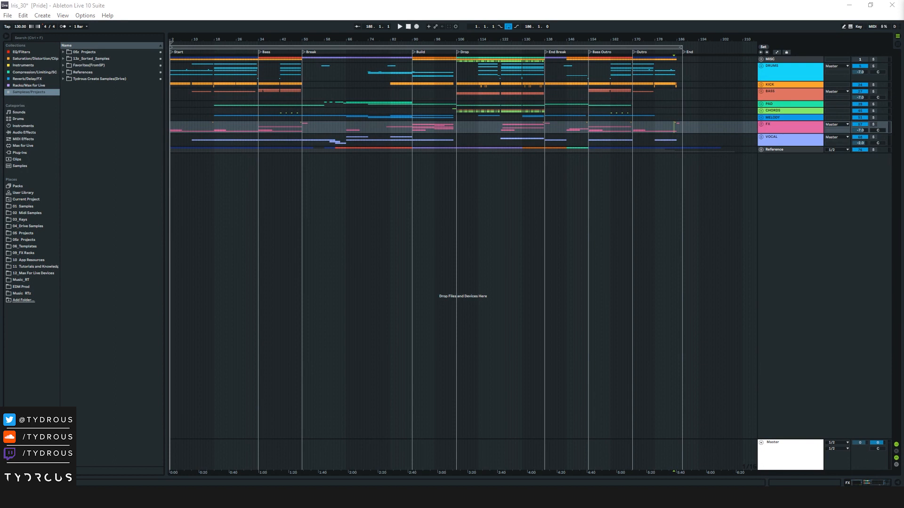
# Highlight the full Iris_30 arrangement from Start to End, then only the sections from End Break to End.
pyautogui.click(229, 84)
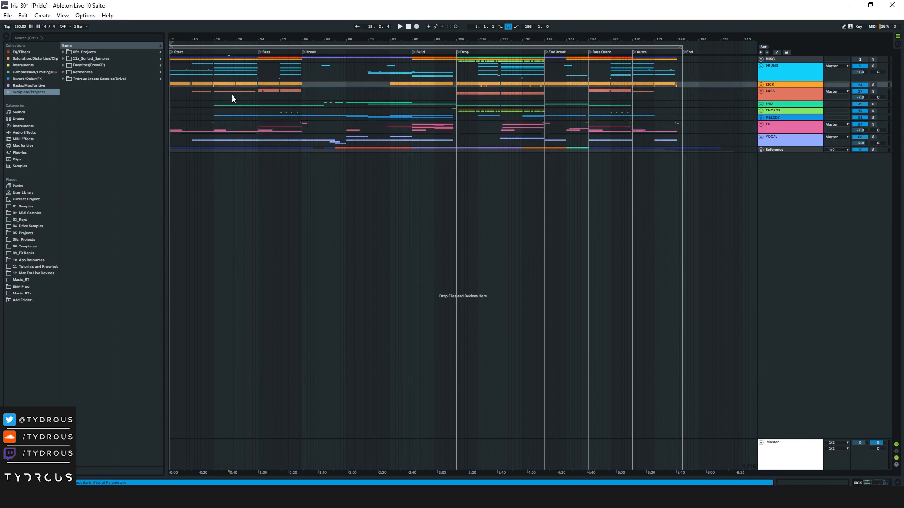
pyautogui.moveTo(173, 57); pyautogui.dragTo(683, 143)
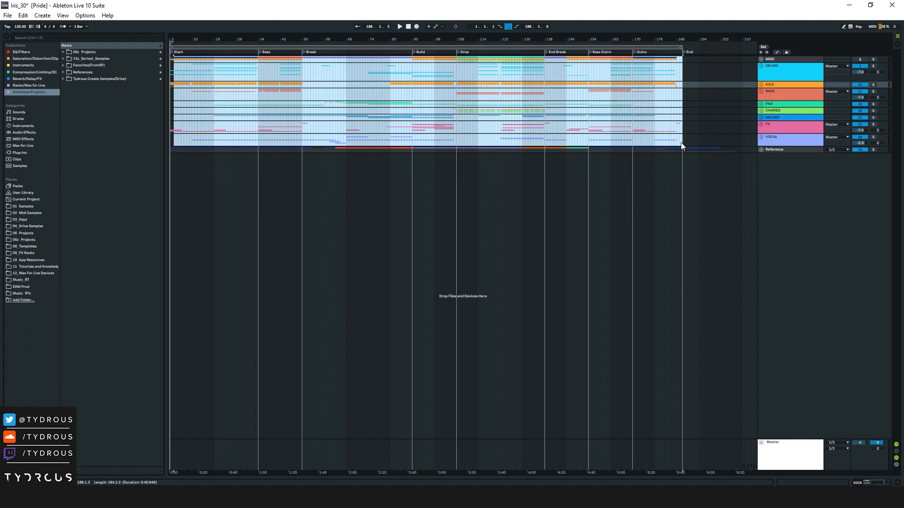
pyautogui.click(666, 111)
pyautogui.moveTo(555, 74); pyautogui.dragTo(680, 138)
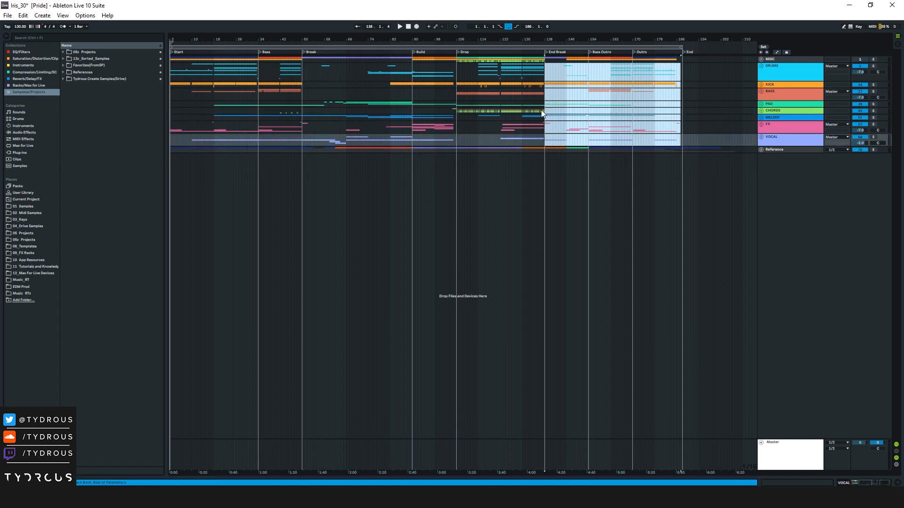
# Highlight the Drop section across the DRUMS through MELODY groups.
pyautogui.click(478, 74)
pyautogui.moveTo(541, 123)
pyautogui.mouseDown()
pyautogui.moveTo(499, 71)
pyautogui.moveTo(443, 67)
pyautogui.moveTo(459, 69)
pyautogui.mouseUp()
pyautogui.click(471, 72)
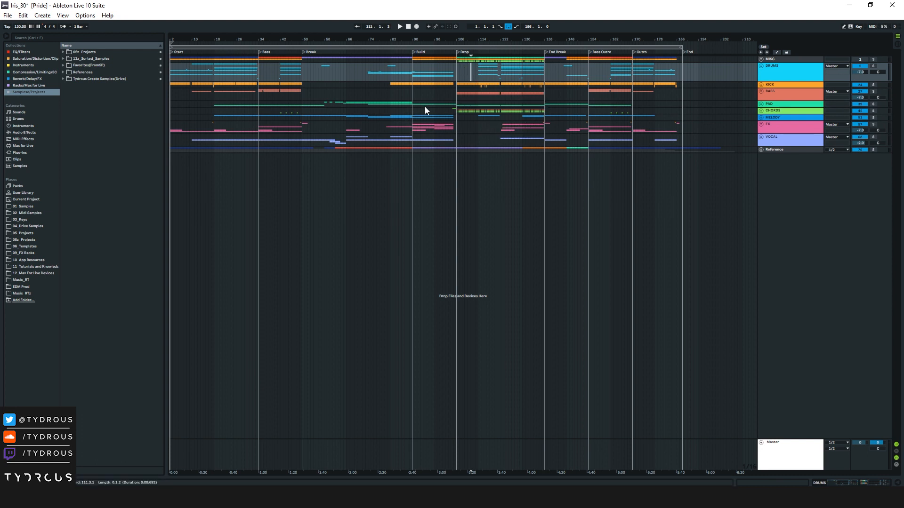
# Highlight the Start and Bass sections before the break across the DRUMS through CHORDS groups.
pyautogui.click(261, 77)
pyautogui.moveTo(300, 112)
pyautogui.mouseDown()
pyautogui.moveTo(244, 73)
pyautogui.moveTo(274, 80)
pyautogui.moveTo(218, 83)
pyautogui.mouseUp()
pyautogui.click(285, 85)
pyautogui.moveTo(325, 112)
pyautogui.mouseDown()
pyautogui.moveTo(221, 87)
pyautogui.moveTo(183, 66)
pyautogui.mouseUp()
pyautogui.click(394, 84)
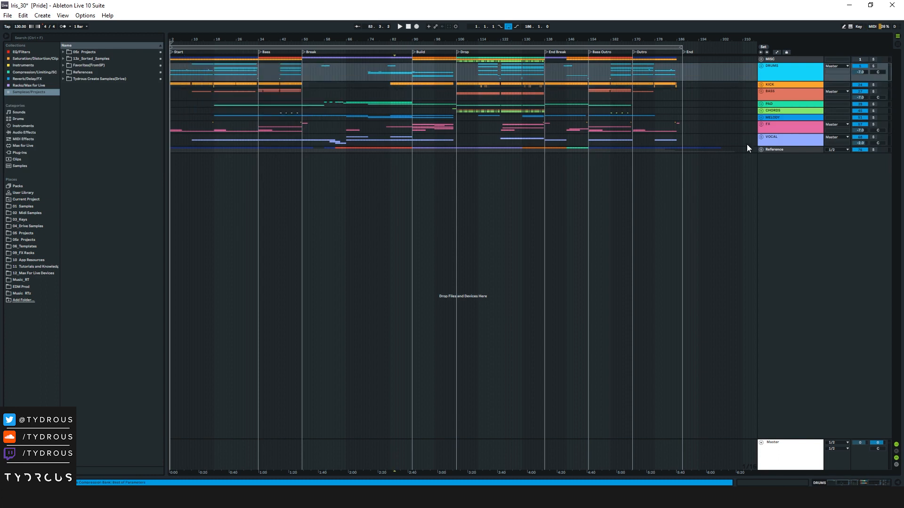
# Point out the DRUMS and PAD groups by selecting them, then play the arrangement from the Start locator.
pyautogui.click(787, 77)
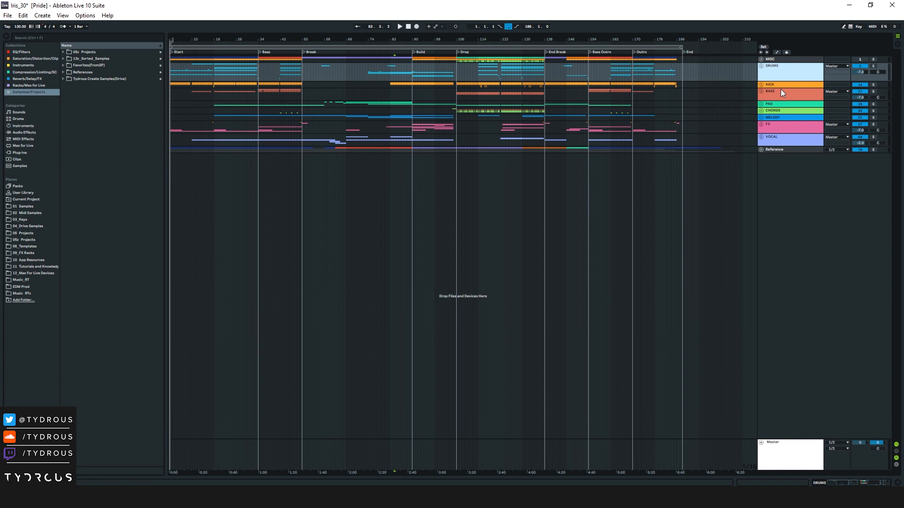
pyautogui.click(773, 103)
pyautogui.click(783, 79)
pyautogui.click(172, 52)
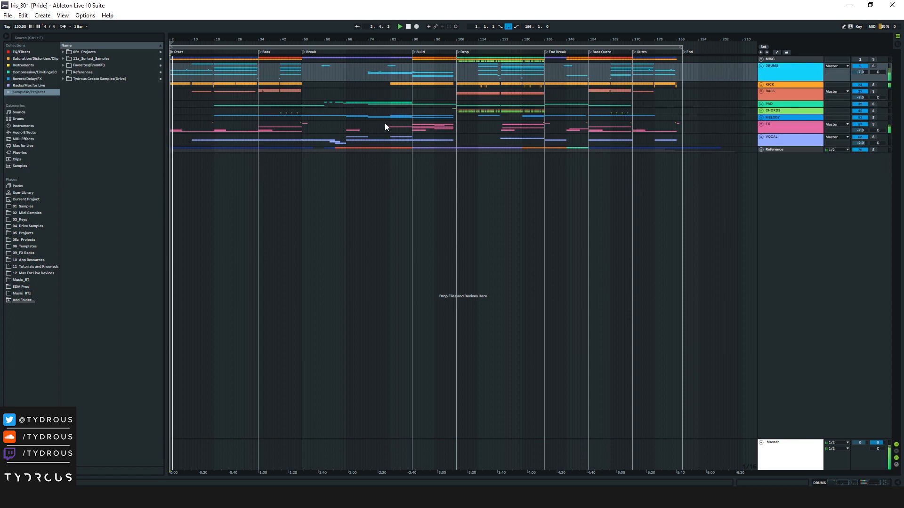
# Unfold all groups and fold the Strings, Drop Chords, ARP and FX Bass tracks for a compact overview of the intro.
pyautogui.moveTo(181, 39); pyautogui.dragTo(181, 95)
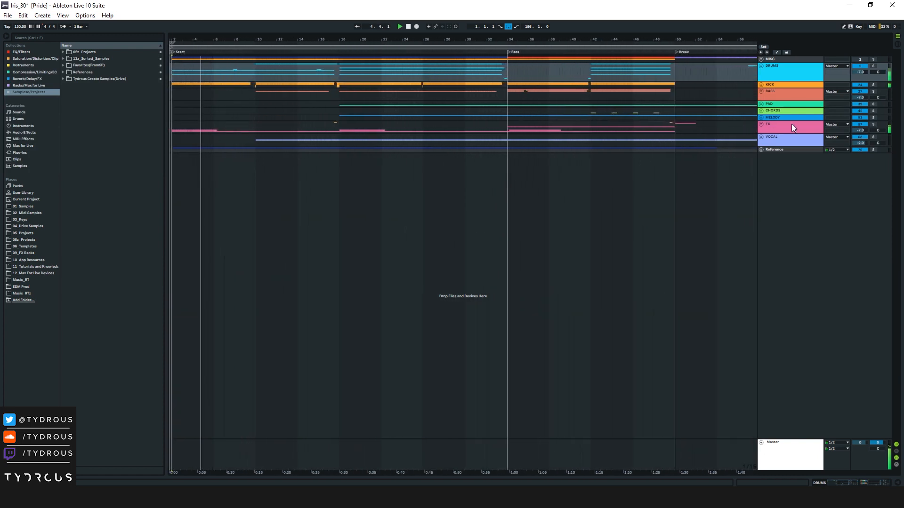
pyautogui.keyDown('alt'); pyautogui.click(760, 92); pyautogui.keyUp('alt')
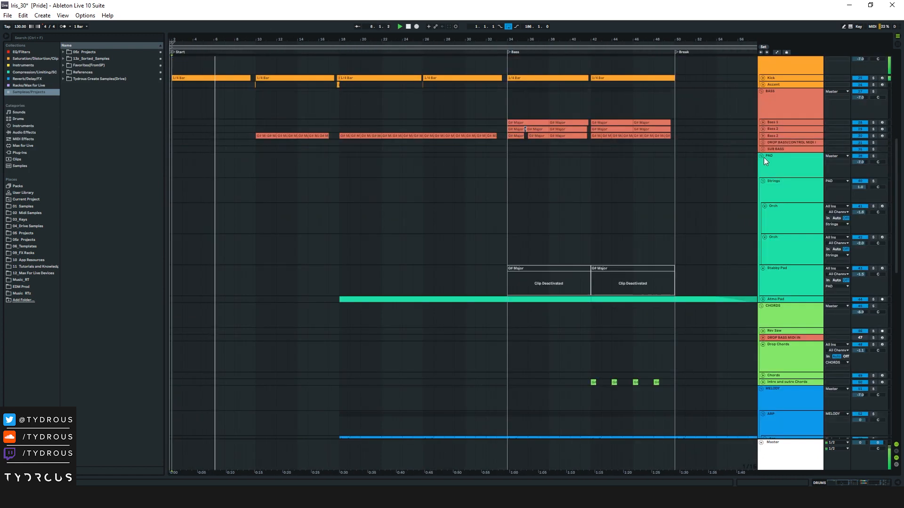
pyautogui.click(763, 181)
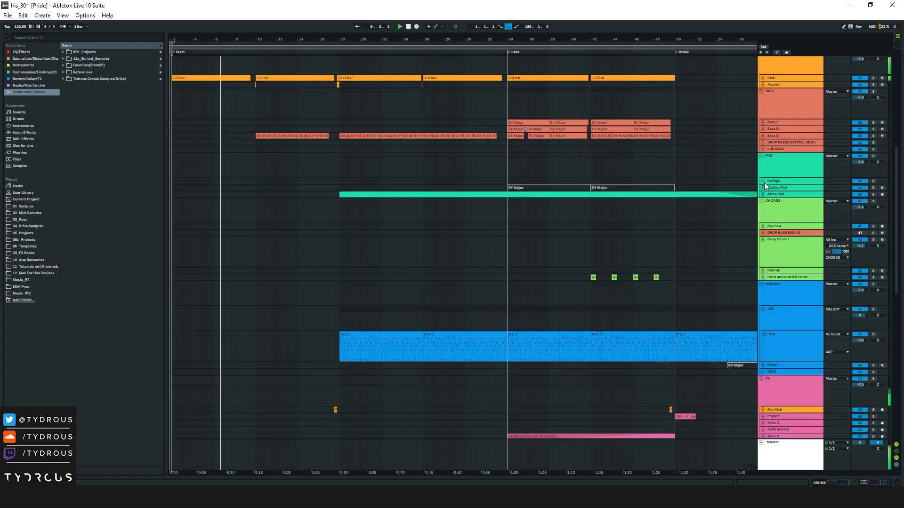
pyautogui.click(763, 240)
pyautogui.click(761, 284)
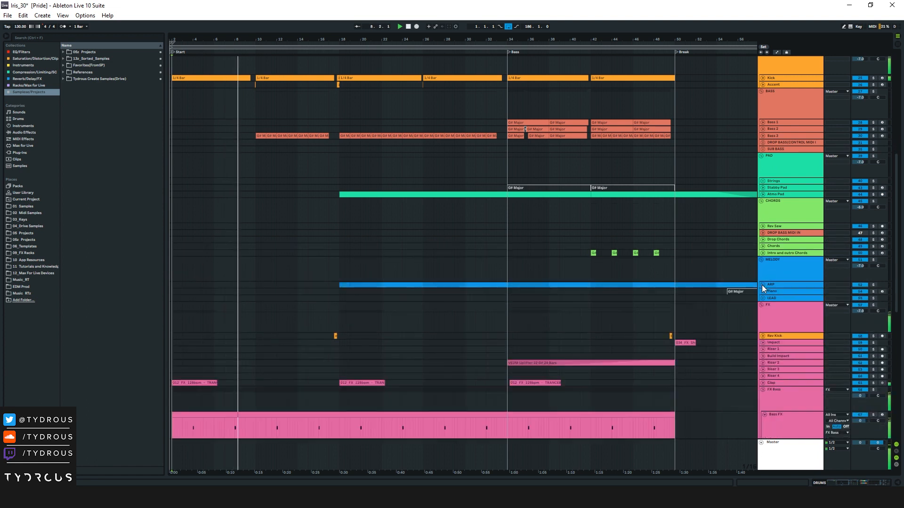
pyautogui.click(762, 390)
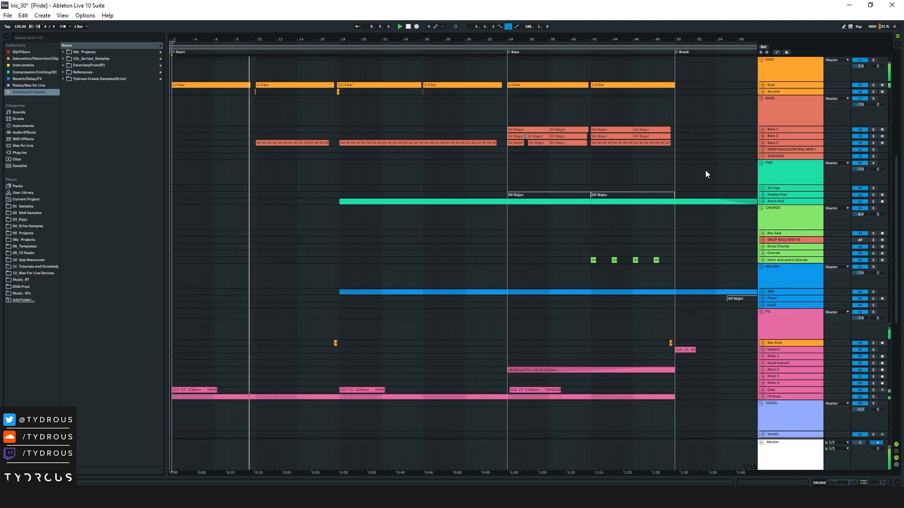
pyautogui.scroll(5, 707, 155)
# Continue playback from about bar 18 and follow the layers into the Bass section.
pyautogui.click(343, 50)
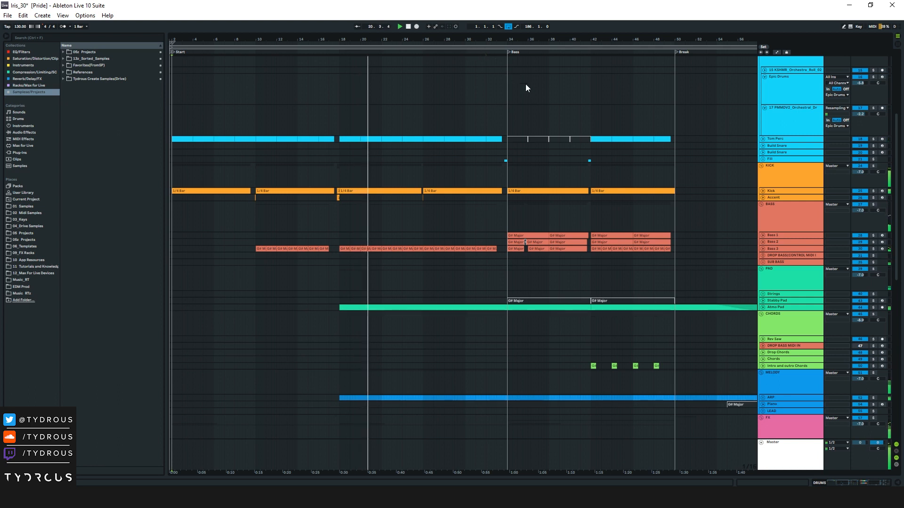
pyautogui.moveTo(570, 39); pyautogui.dragTo(459, 37)
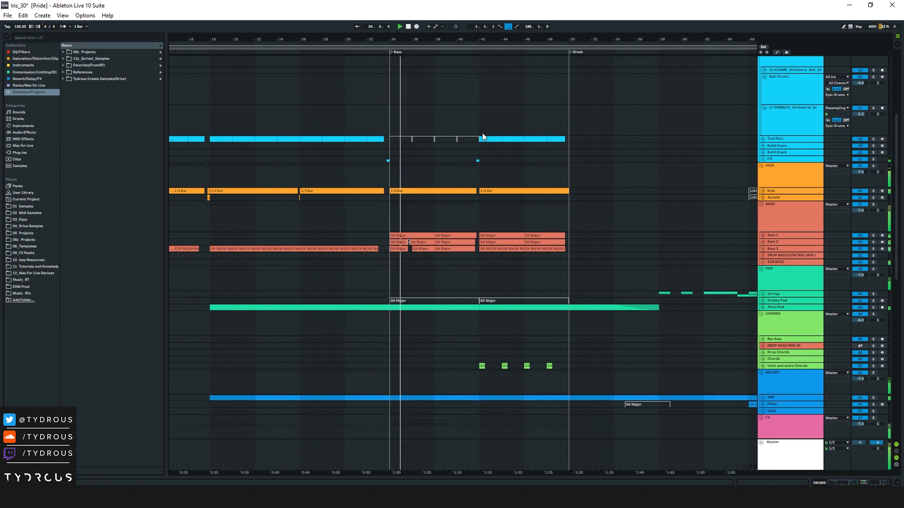
pyautogui.scroll(-1, 483, 132)
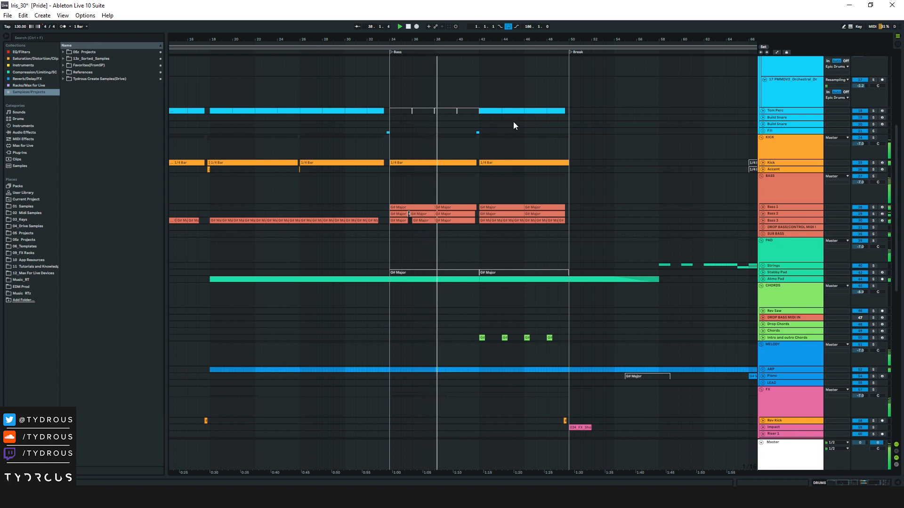
# Skip playback to about bar 48 and follow the layers through the Break into the Build section.
pyautogui.click(545, 48)
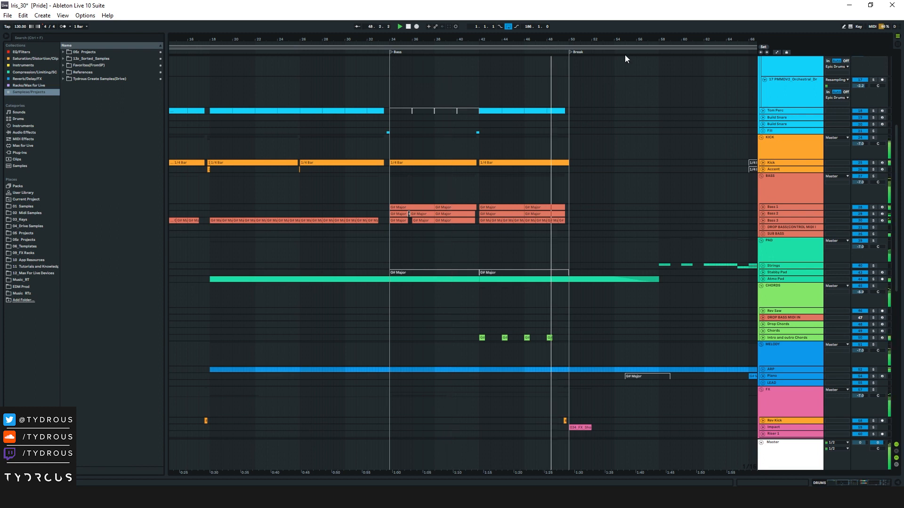
pyautogui.moveTo(618, 38); pyautogui.dragTo(411, 36)
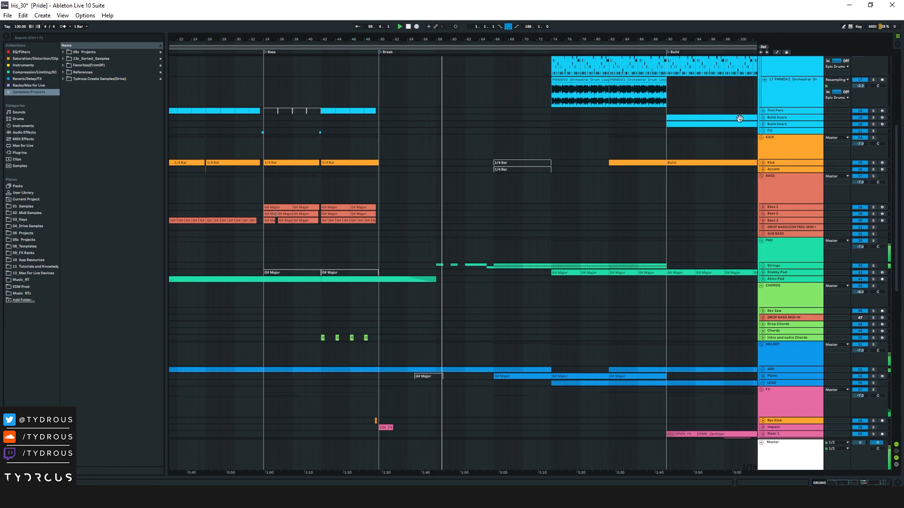
pyautogui.scroll(2, 631, 152)
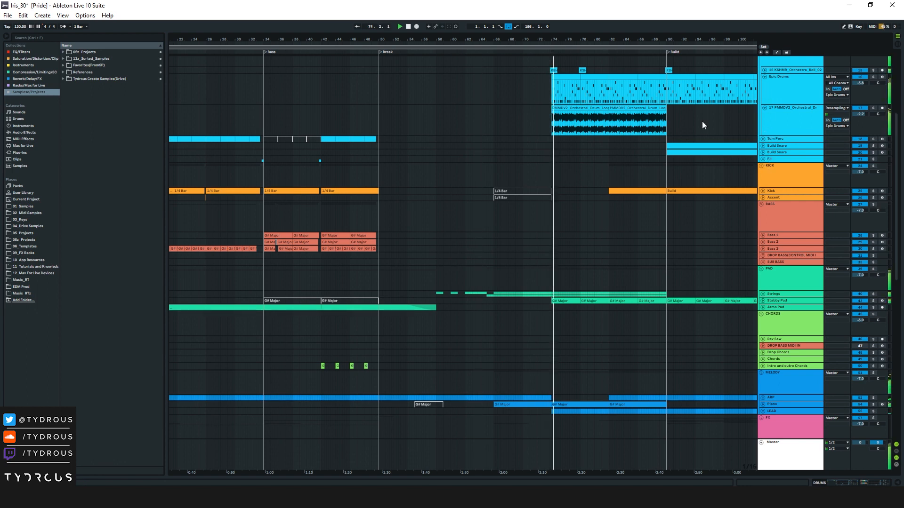
pyautogui.moveTo(648, 38); pyautogui.dragTo(470, 33)
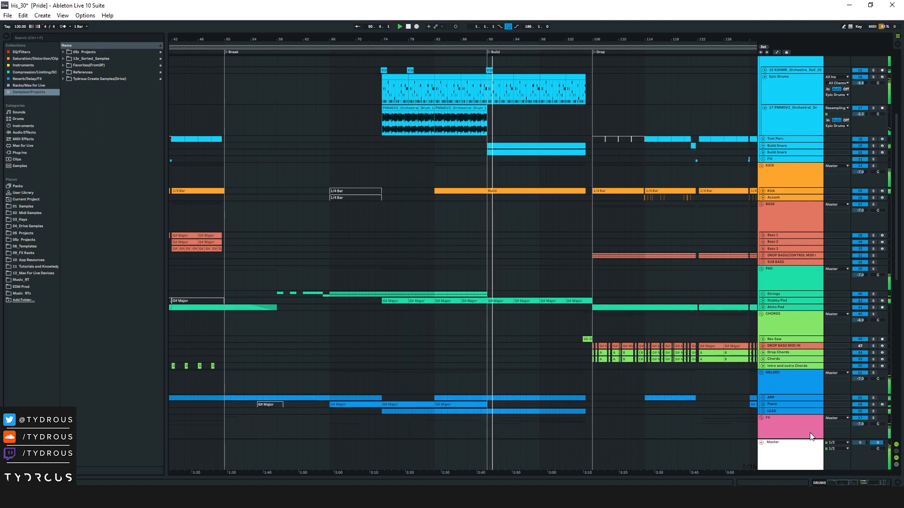
# Skip playback to about bar 103 and follow the end of the Build into the Drop.
pyautogui.moveTo(629, 39); pyautogui.dragTo(552, 46)
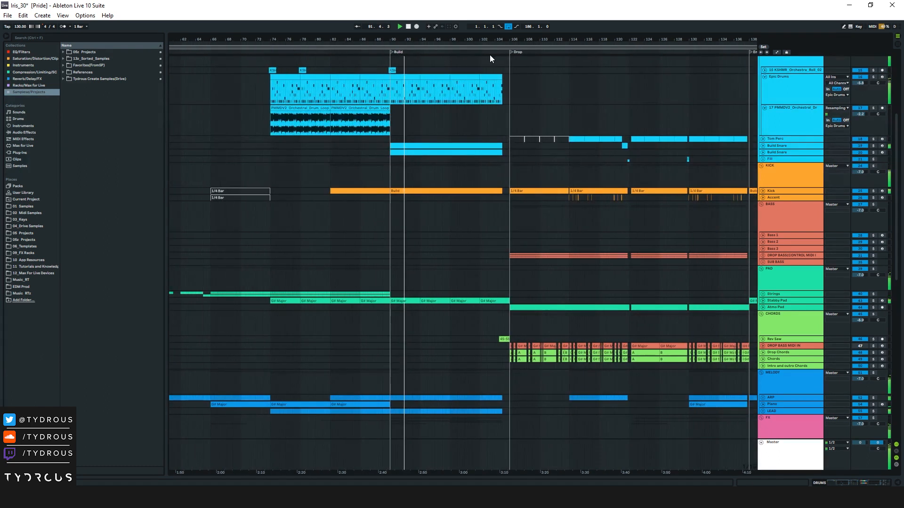
pyautogui.click(488, 53)
pyautogui.moveTo(607, 40); pyautogui.dragTo(490, 40)
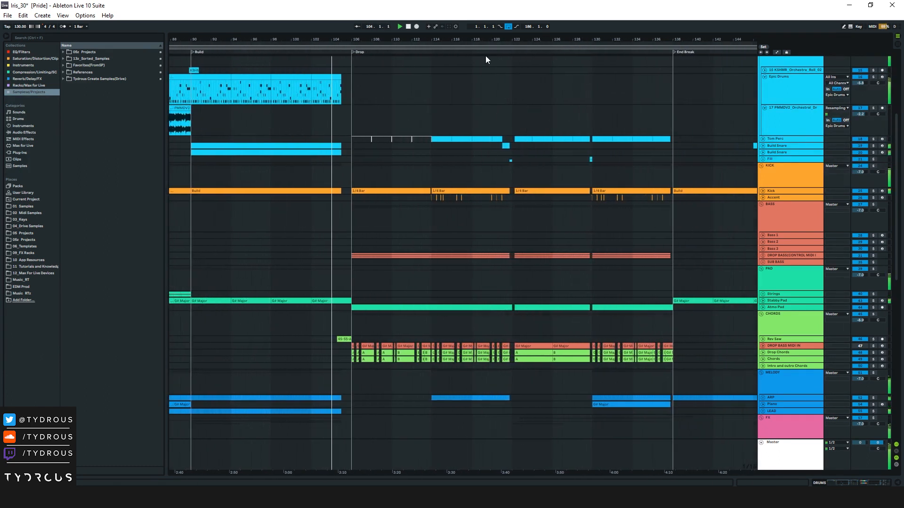
pyautogui.moveTo(348, 39); pyautogui.dragTo(351, 68)
pyautogui.scroll(-1, 592, 183)
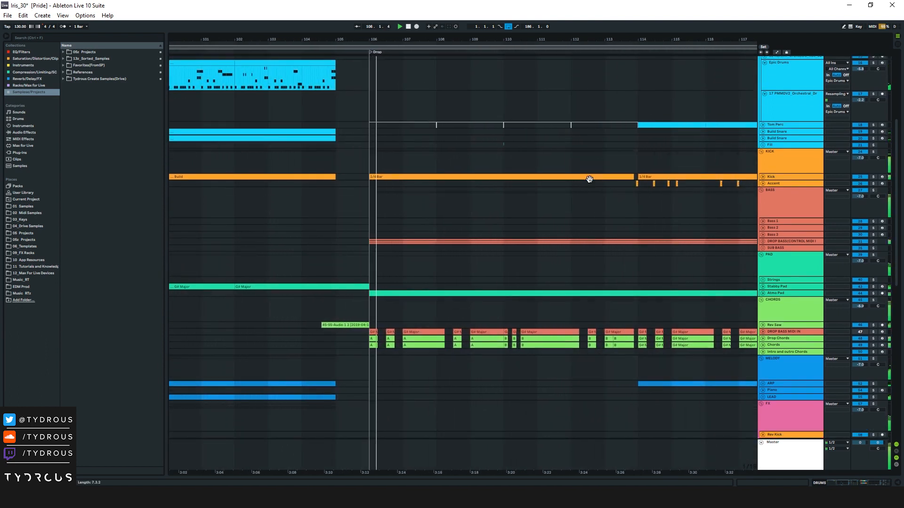
# Follow playback through the Drop, skipping ahead to about bar 113 and about bar 136, up to the End Break.
pyautogui.moveTo(548, 40); pyautogui.dragTo(458, 37)
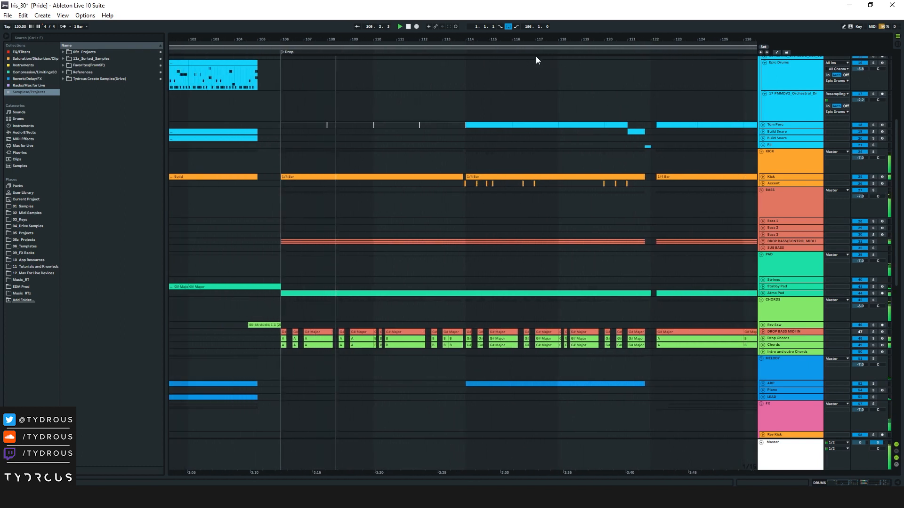
pyautogui.click(458, 51)
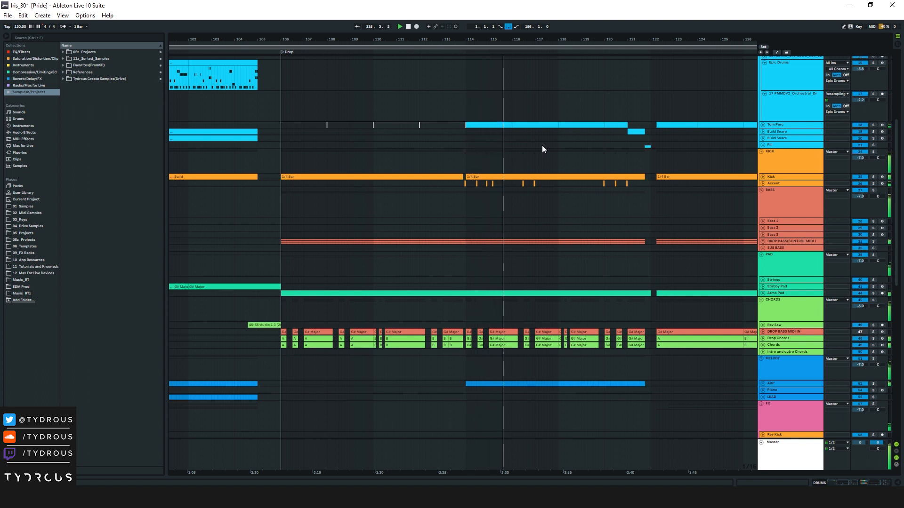
pyautogui.moveTo(559, 35); pyautogui.dragTo(498, 50)
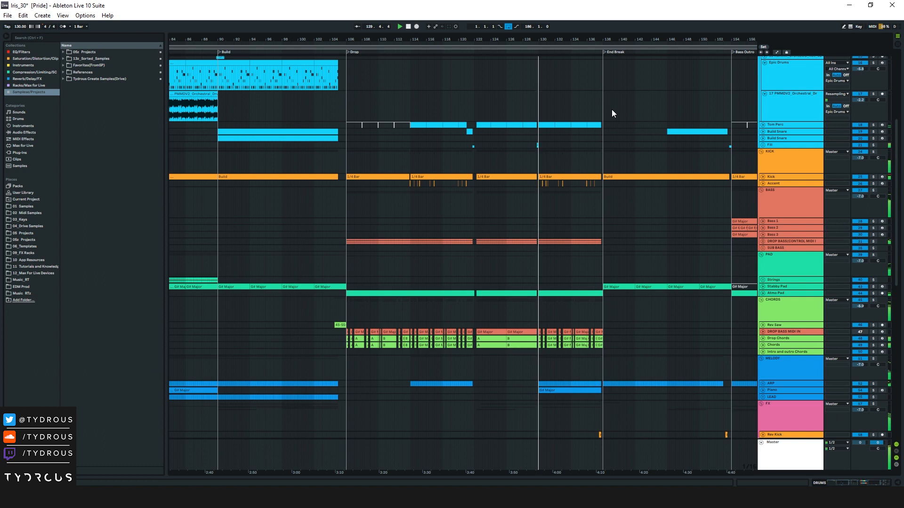
pyautogui.click(590, 51)
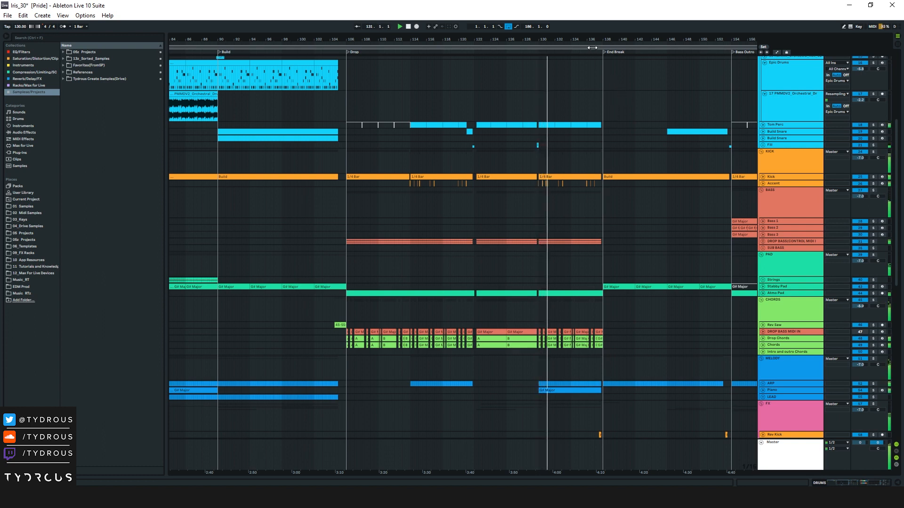
pyautogui.moveTo(622, 37); pyautogui.dragTo(486, 36)
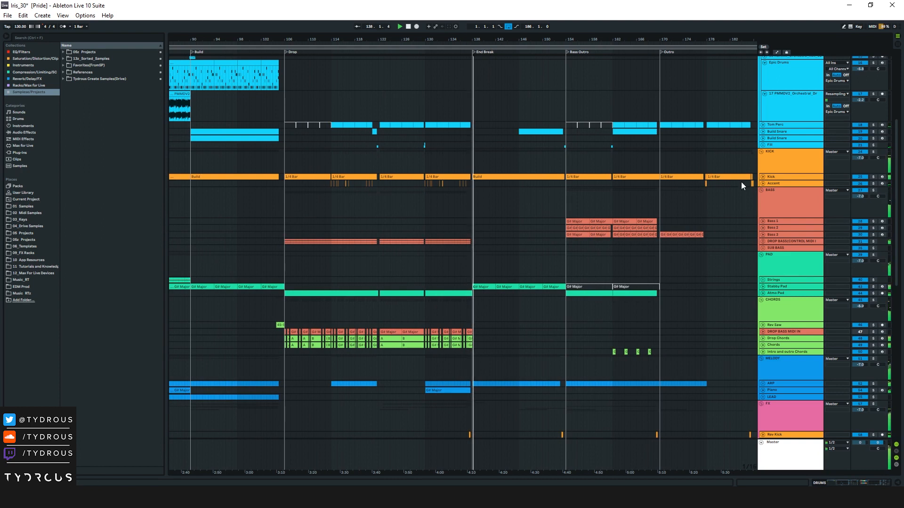
# Fold all groups and point out both halves of the End Break and the FX group's outro part by selecting them.
pyautogui.keyDown('alt'); pyautogui.click(762, 152); pyautogui.keyUp('alt')
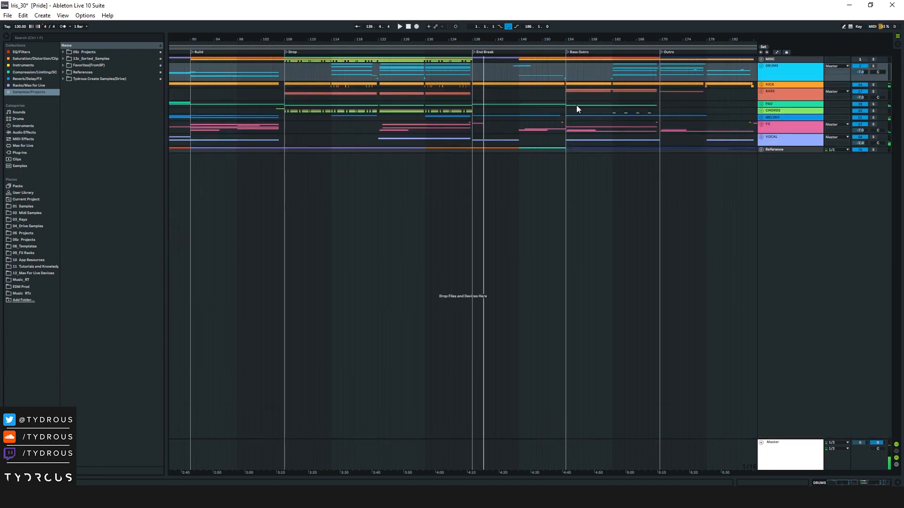
pyautogui.moveTo(423, 37); pyautogui.dragTo(566, 142)
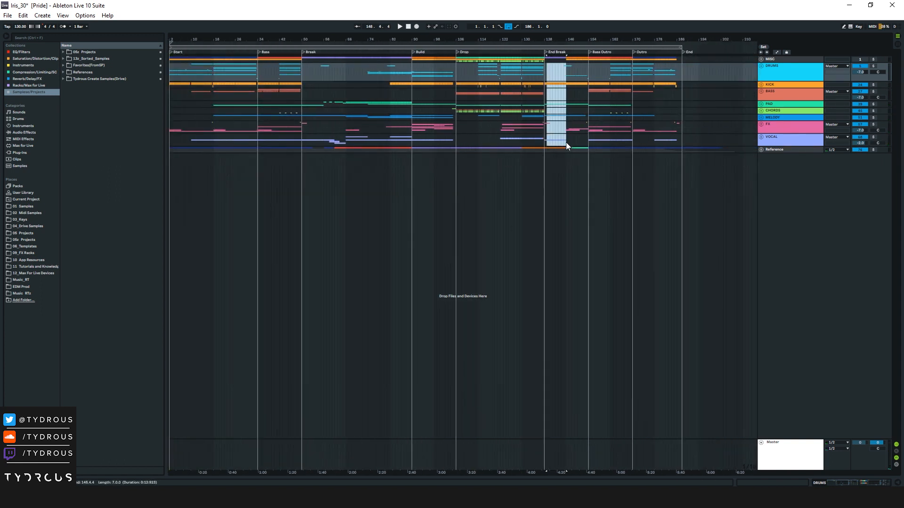
pyautogui.press('Delete')
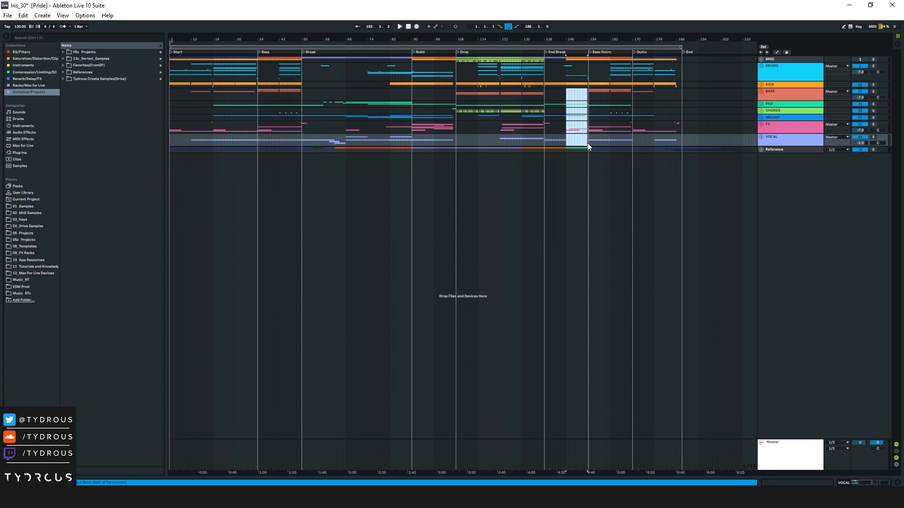
pyautogui.click(590, 127)
pyautogui.moveTo(661, 124); pyautogui.dragTo(675, 123)
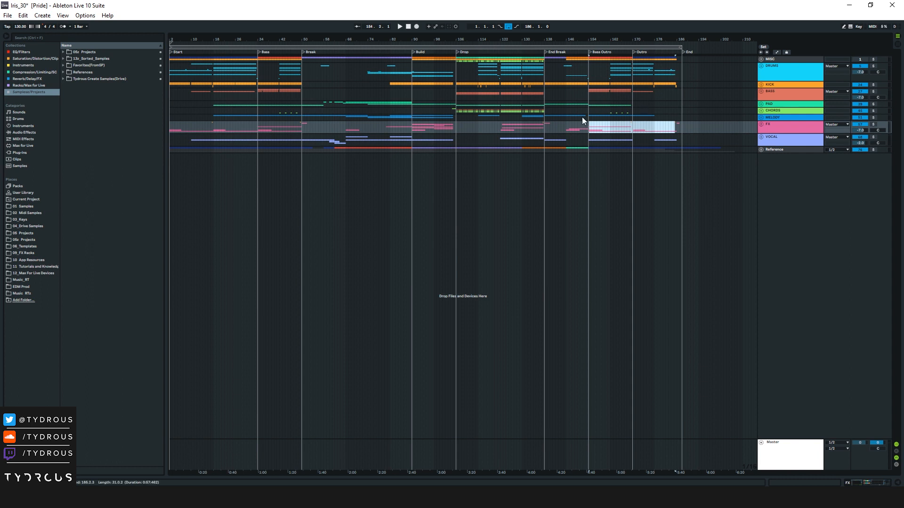
# Point out the BASS group around the Bass, Break and Build sections, and select the DRUMS group.
pyautogui.click(450, 94)
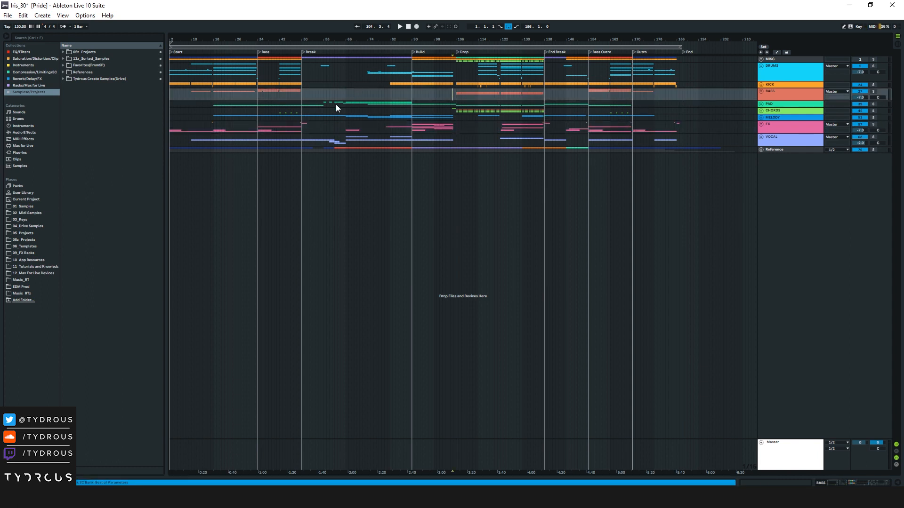
pyautogui.moveTo(269, 100)
pyautogui.mouseDown()
pyautogui.moveTo(308, 115)
pyautogui.moveTo(301, 127)
pyautogui.mouseUp()
pyautogui.moveTo(302, 95); pyautogui.dragTo(425, 105)
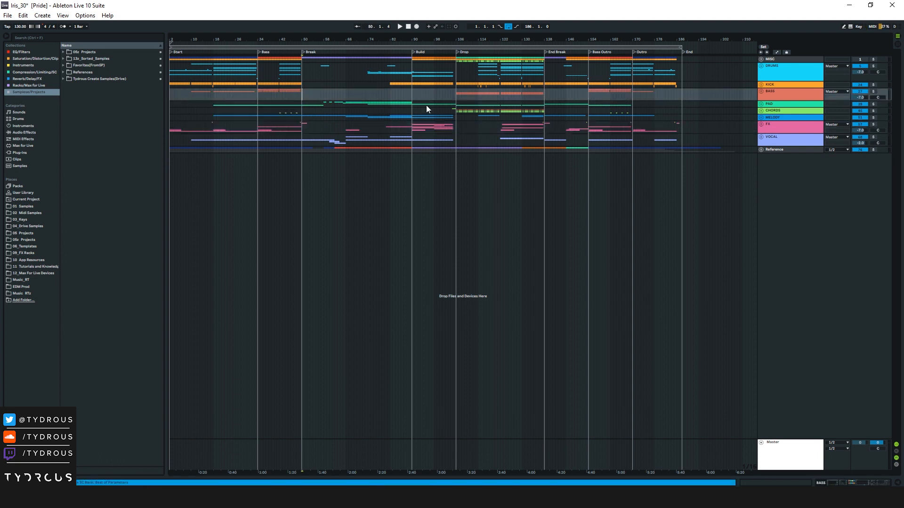
pyautogui.click(777, 73)
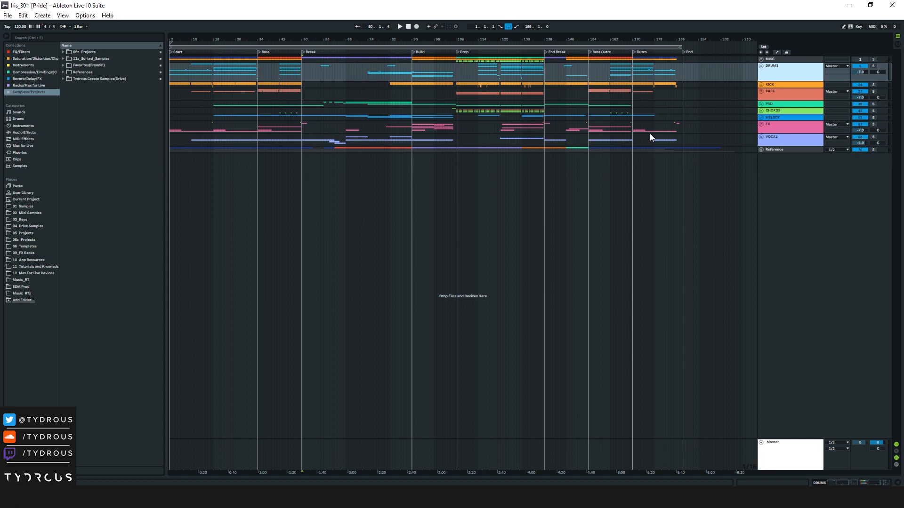
# Unfold all groups and the FX Bass track, then play Bass FX soloed from about bar 20.
pyautogui.keyDown('alt'); pyautogui.click(762, 111); pyautogui.keyUp('alt')
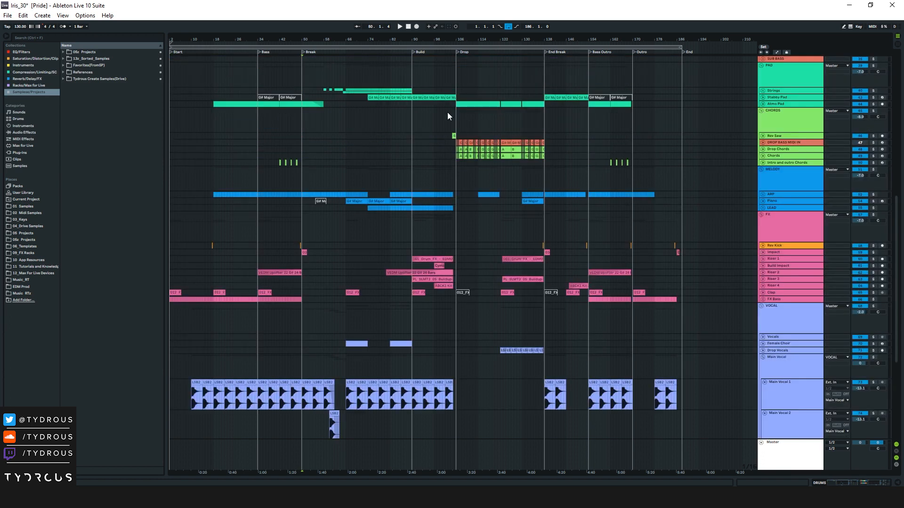
pyautogui.moveTo(231, 38); pyautogui.dragTo(231, 63)
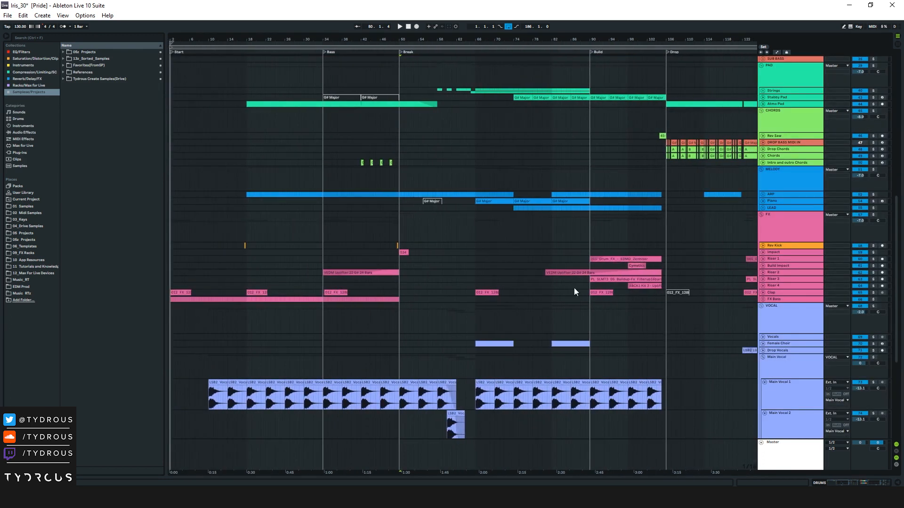
pyautogui.click(763, 300)
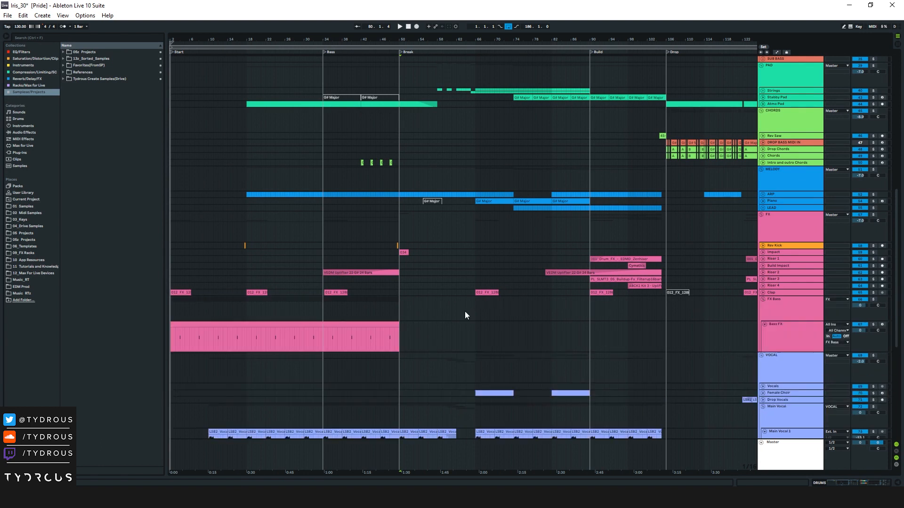
pyautogui.scroll(-2, 376, 311)
pyautogui.click(259, 304)
pyautogui.click(257, 303)
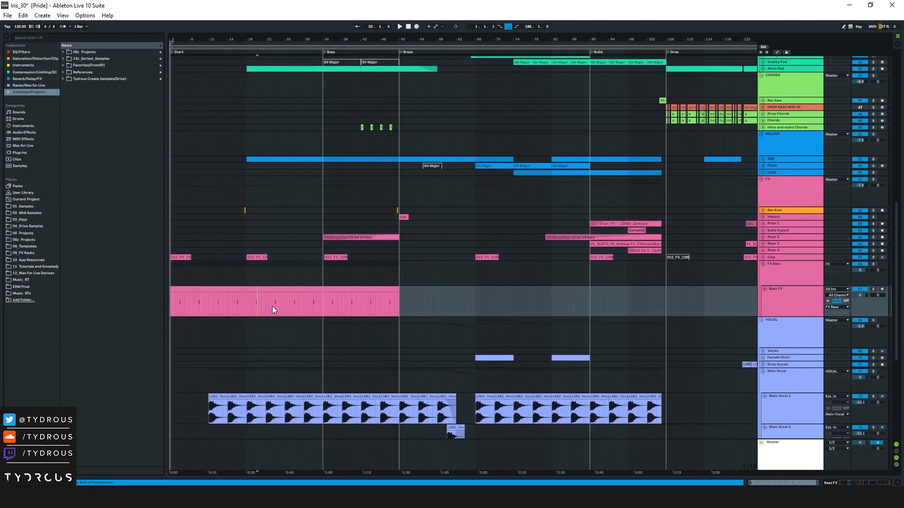
pyautogui.press('space')
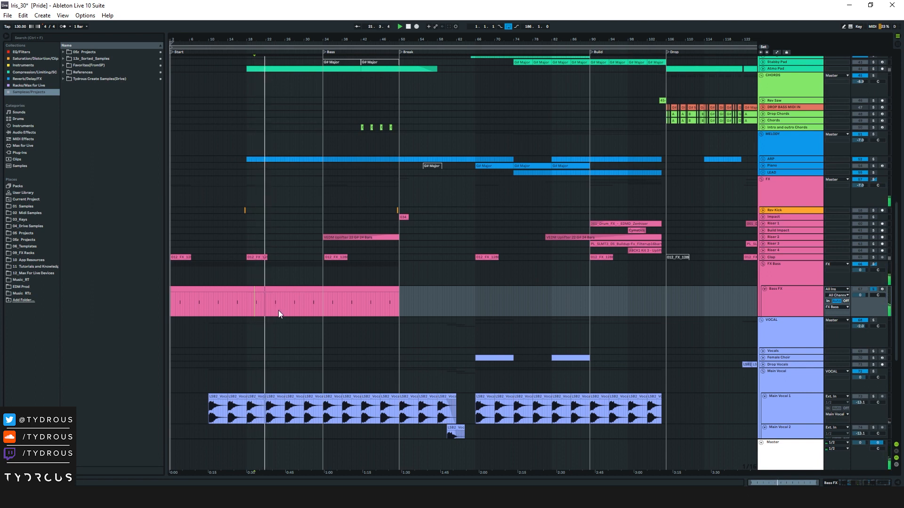
# Listen to the soloed FX Bass while pointing out the intro and its part in the Bass section, then stop playback.
pyautogui.moveTo(188, 94); pyautogui.dragTo(320, 216)
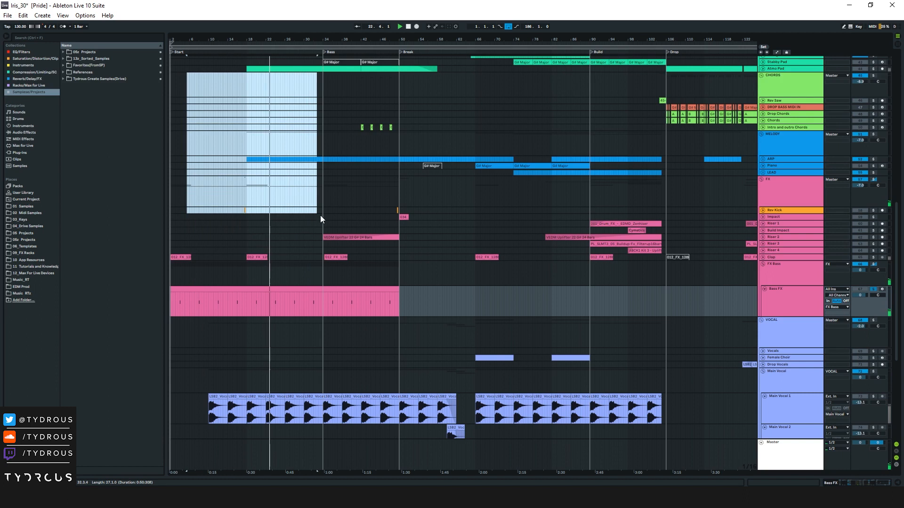
pyautogui.click(332, 288)
pyautogui.moveTo(327, 275); pyautogui.dragTo(378, 312)
pyautogui.click(335, 281)
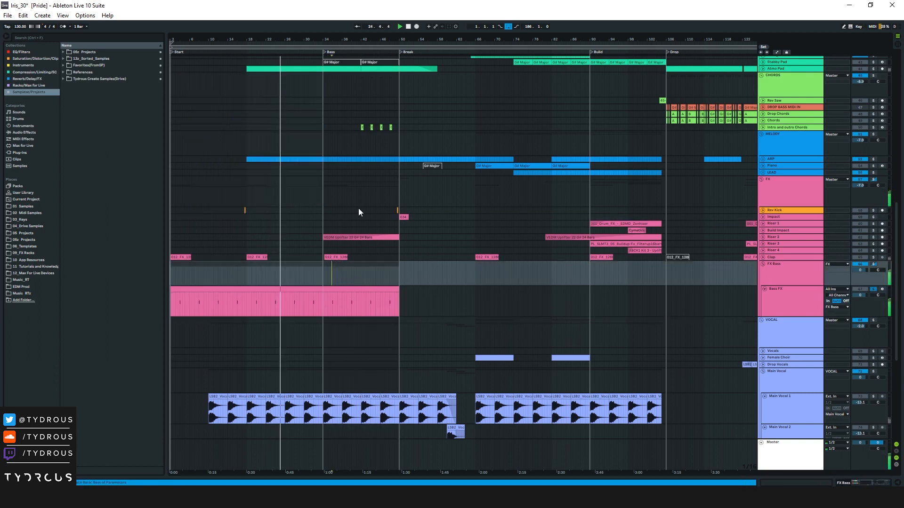
pyautogui.press('+')
pyautogui.press('+')
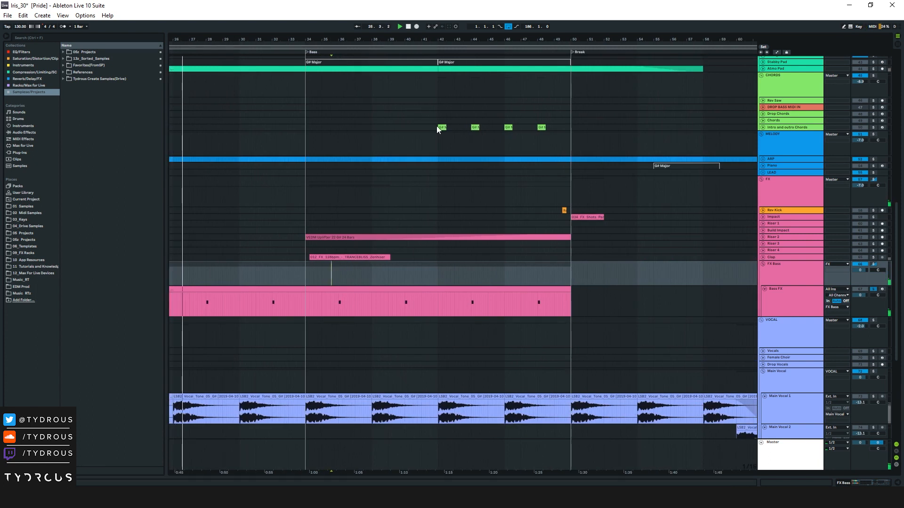
pyautogui.click(330, 268)
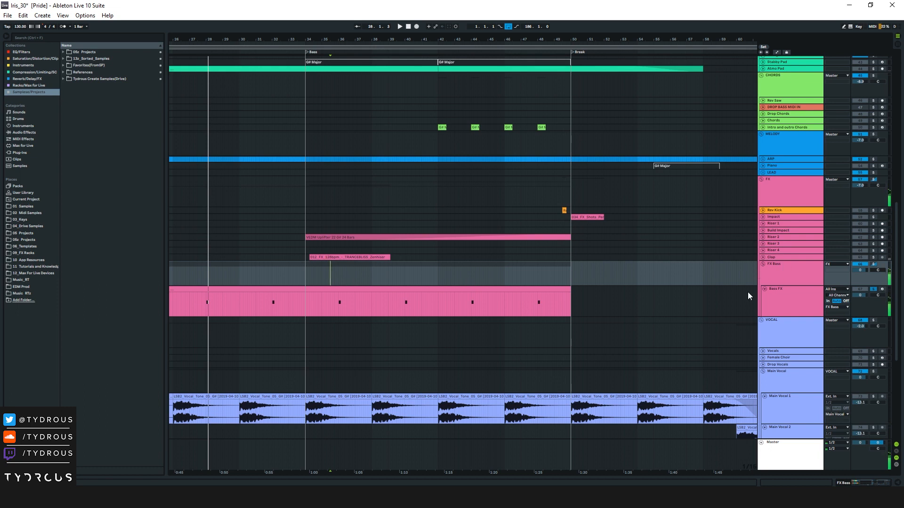
# Show the Bass FX device chain, inspect the Spire synth including its reverb settings, and close the plugin window.
pyautogui.click(762, 265)
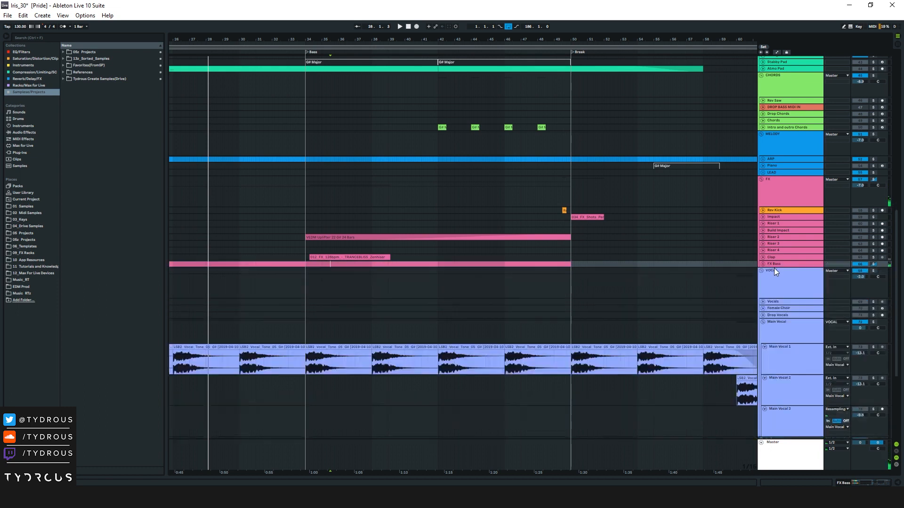
pyautogui.click(763, 264)
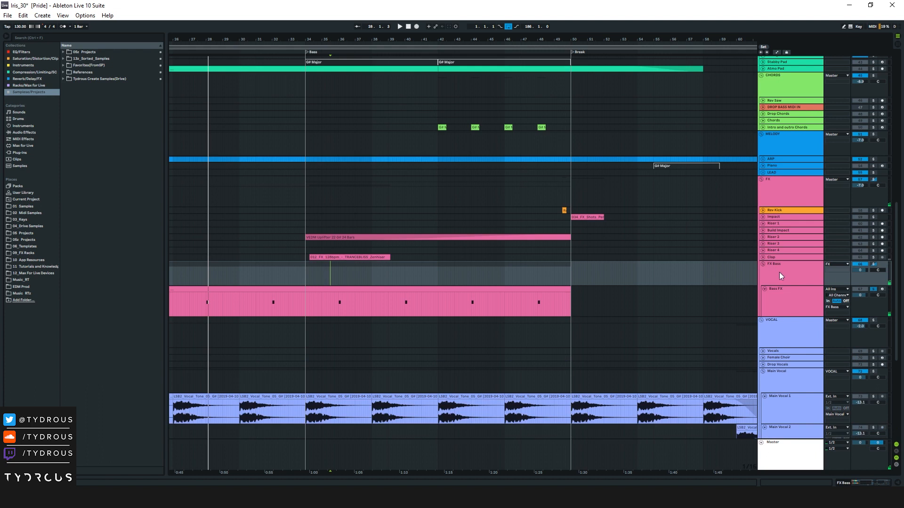
pyautogui.click(832, 484)
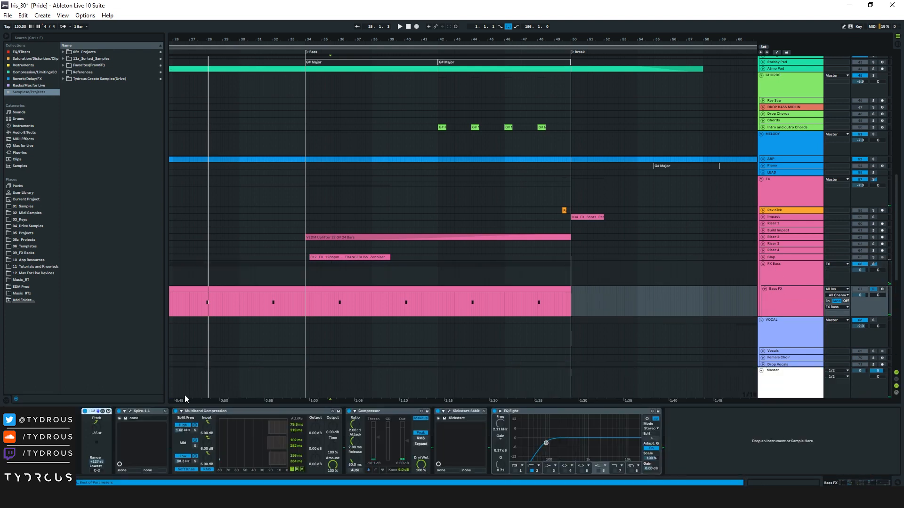
pyautogui.click(130, 413)
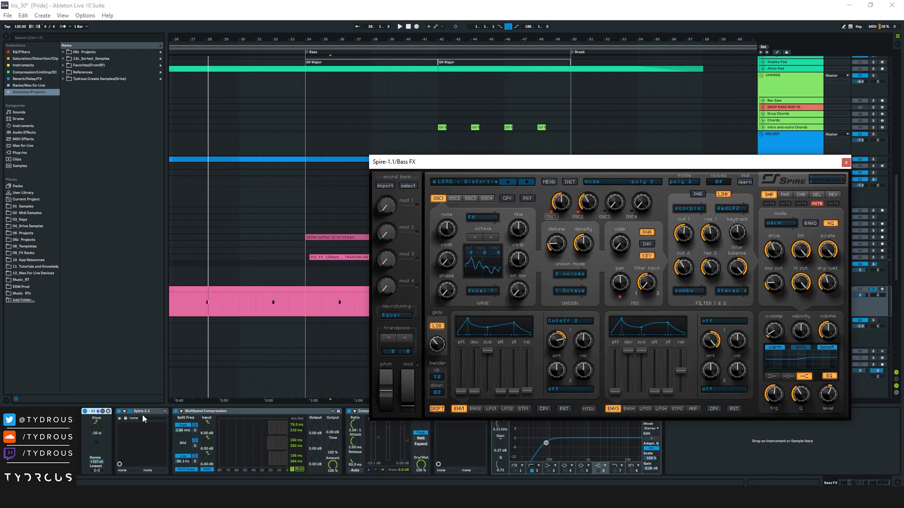
pyautogui.click(833, 195)
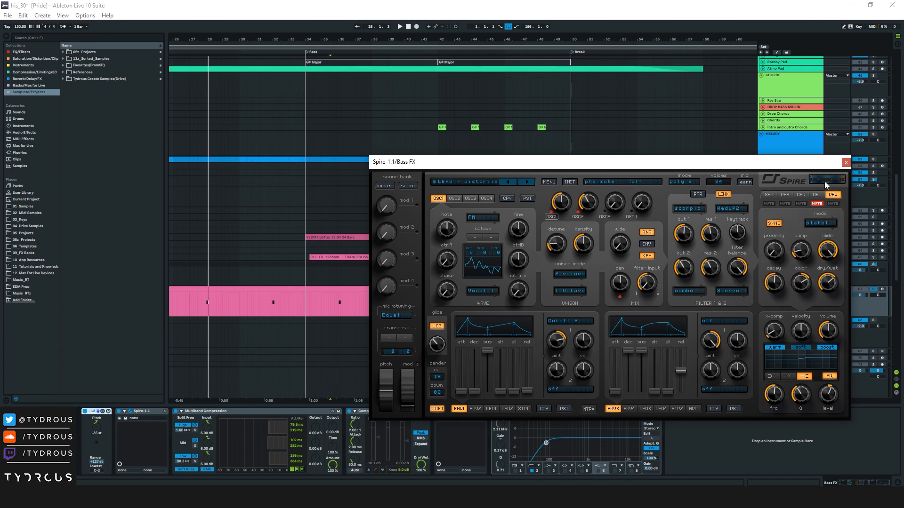
pyautogui.click(845, 163)
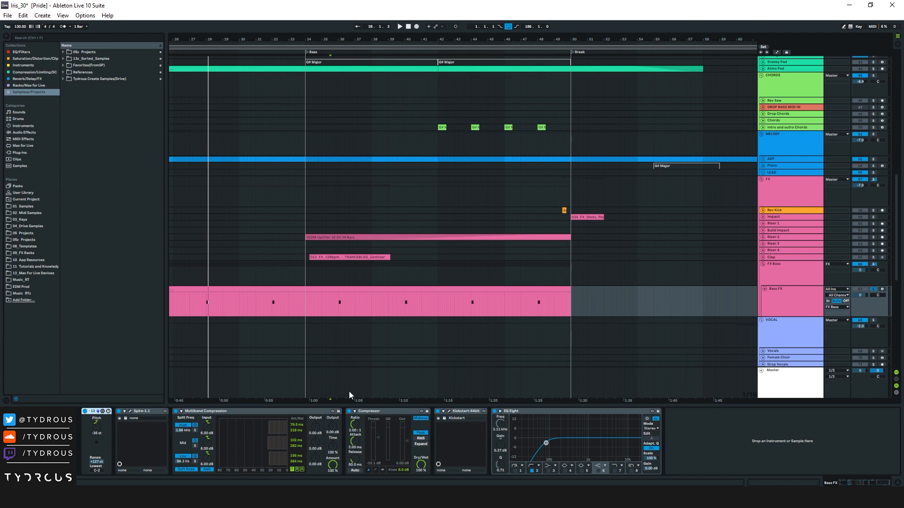
# Point out Multiband Compression and Kickstart in the Bass FX chain, then fold FX Bass and all groups.
pyautogui.click(300, 410)
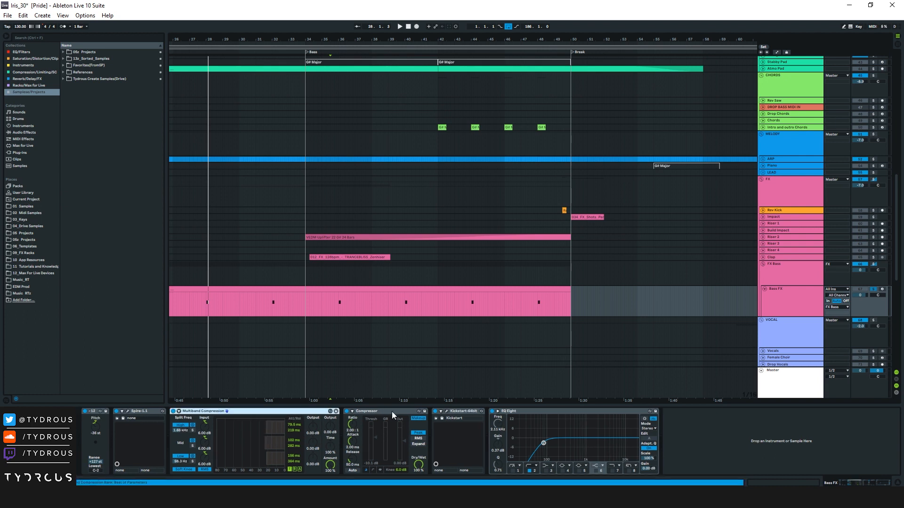
pyautogui.moveTo(455, 414); pyautogui.dragTo(562, 398)
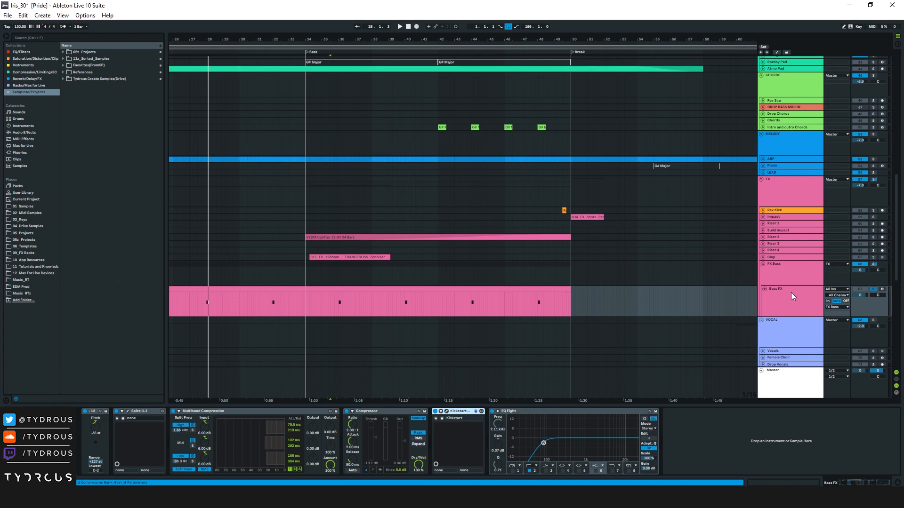
pyautogui.click(763, 264)
pyautogui.click(764, 181)
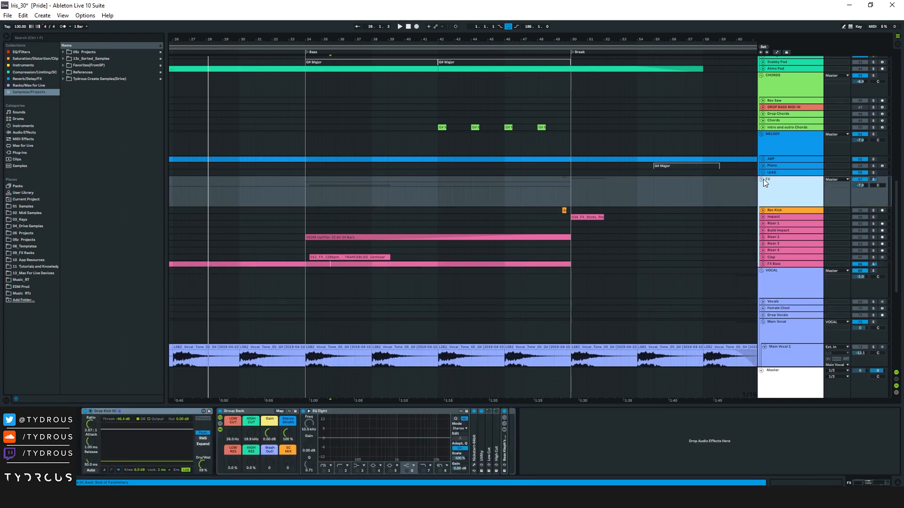
pyautogui.keyDown('alt'); pyautogui.click(763, 180); pyautogui.keyUp('alt')
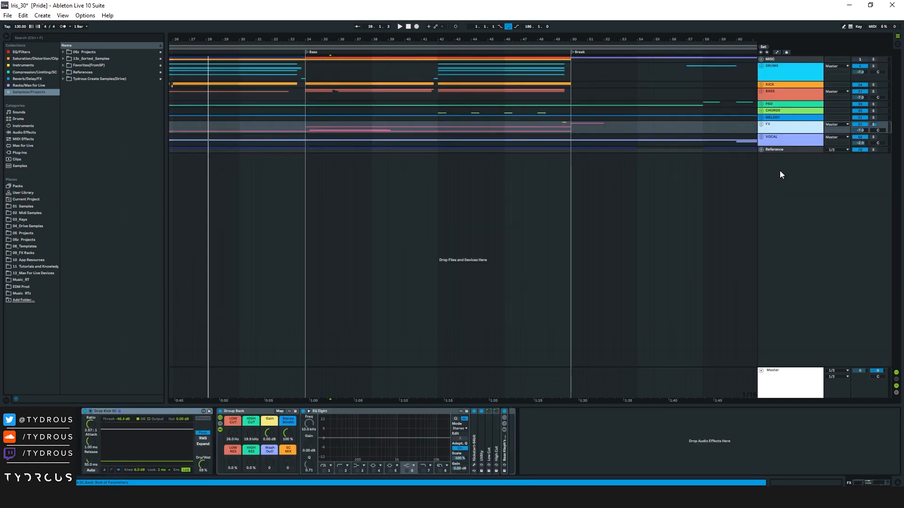
# Unfold the BASS group and all of its tracks to show the individual bass layers.
pyautogui.click(762, 91)
pyautogui.click(795, 106)
pyautogui.keyDown('alt'); pyautogui.click(763, 122); pyautogui.keyUp('alt')
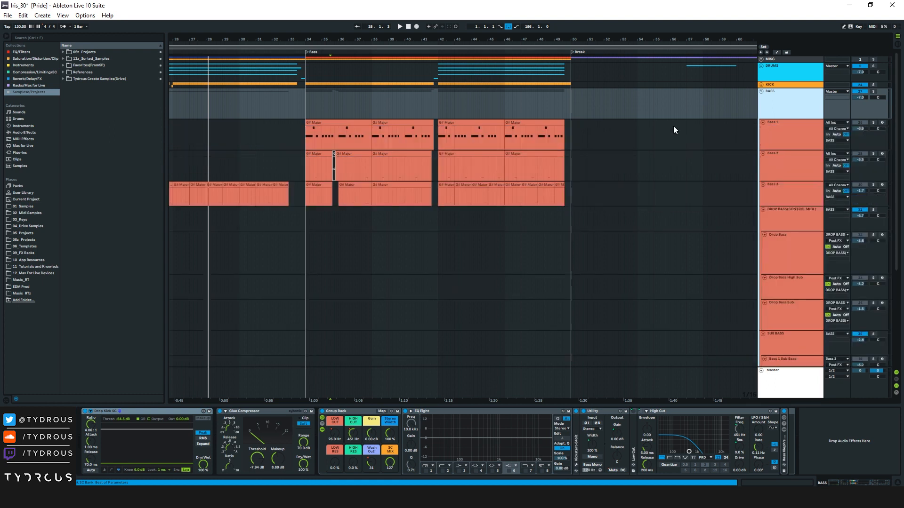
# Listen to the soloed BASS group from the start of the Bass section, with the first Bass 1 clip in view.
pyautogui.click(320, 124)
pyautogui.moveTo(331, 45); pyautogui.dragTo(367, 121)
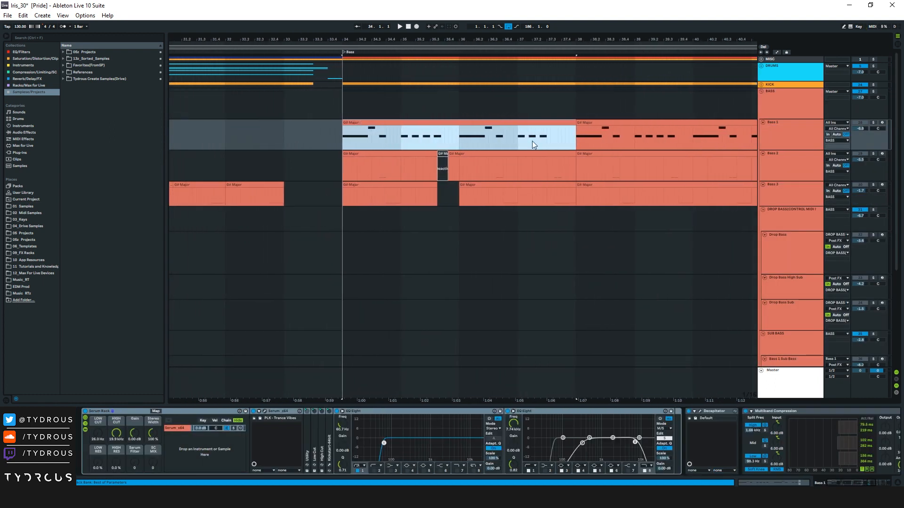
pyautogui.click(802, 100)
pyautogui.press('space')
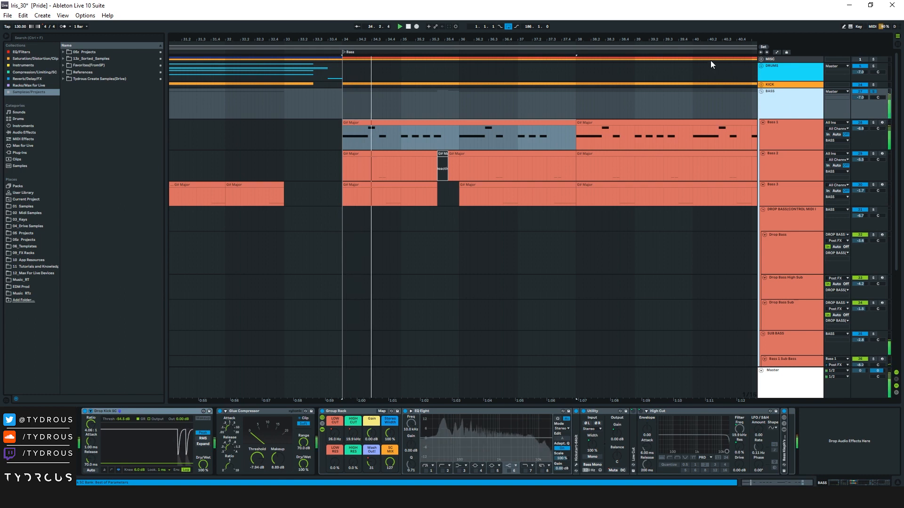
pyautogui.click(401, 128)
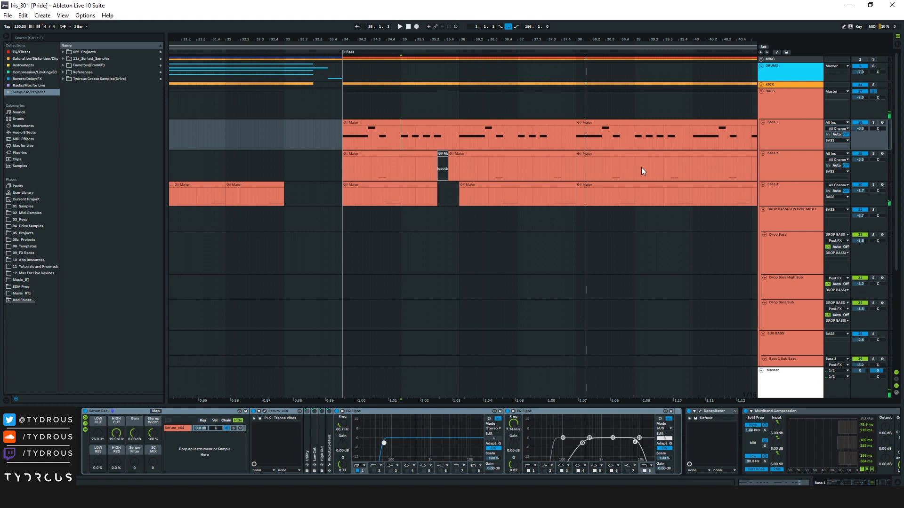
# Show the notes of the first Bass 1 clip, pick out the short F#0 note, and return to the arrangement.
pyautogui.click(392, 140)
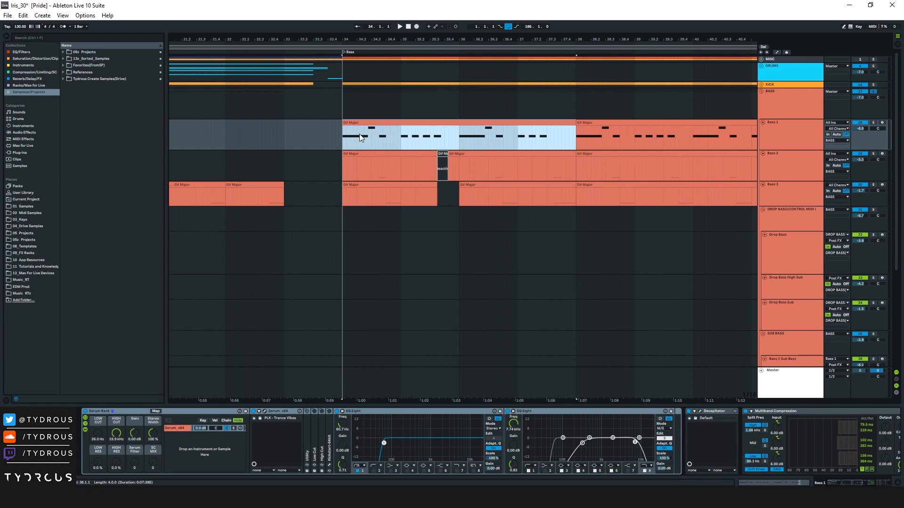
pyautogui.doubleClick(371, 124)
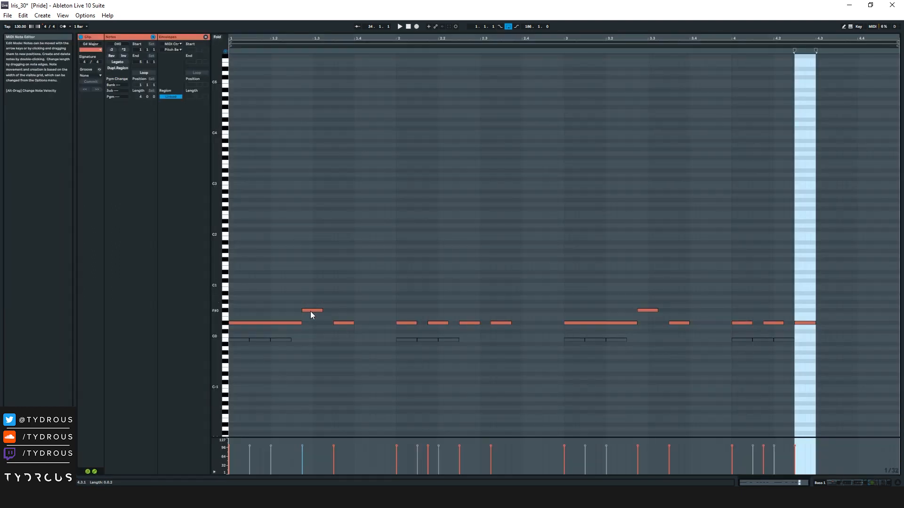
pyautogui.click(310, 311)
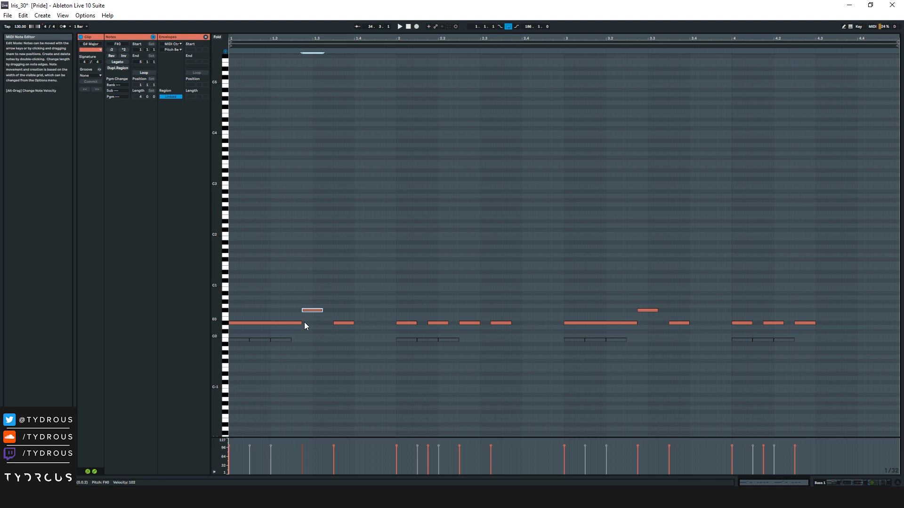
pyautogui.click(431, 32)
# Listen to the soloed Bass 3 from bar 37 and show its device chain through to the effects at its end.
pyautogui.click(554, 135)
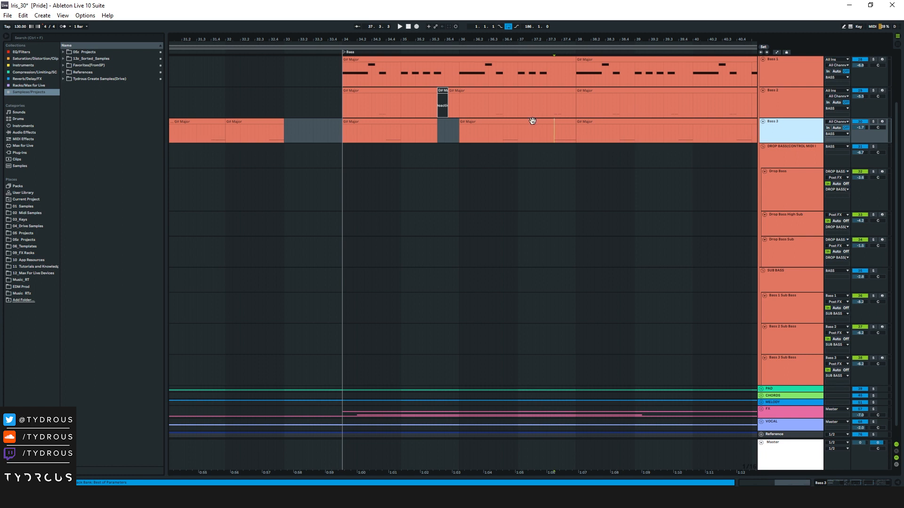
pyautogui.press('space')
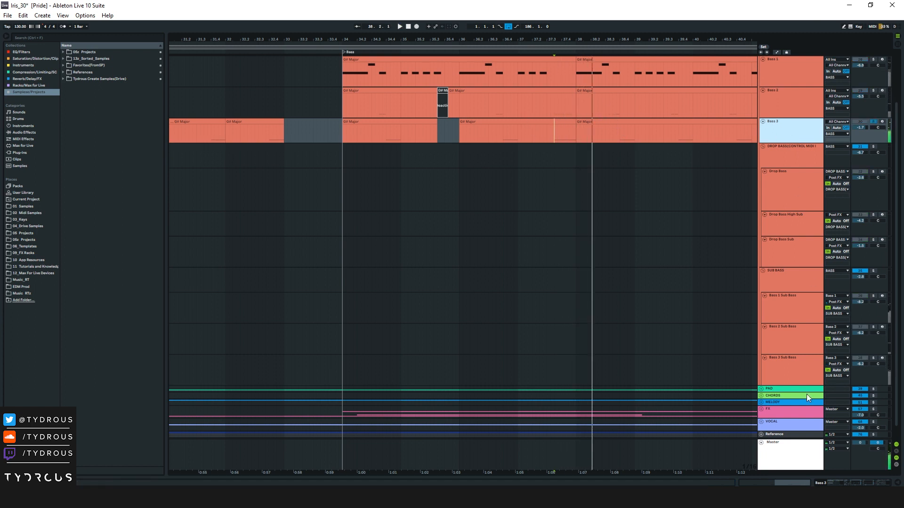
pyautogui.click(846, 485)
pyautogui.hscroll(5, 767, 434)
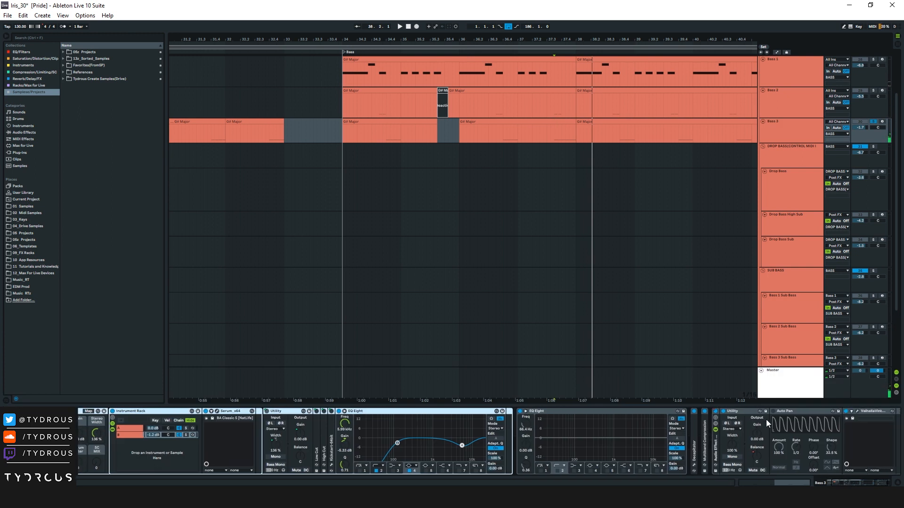
# Show the Bass 3 automation around the balance ramps after bar 37, then inspect the ValhallaVintageVerb settings and close the plugin window.
pyautogui.press('a')
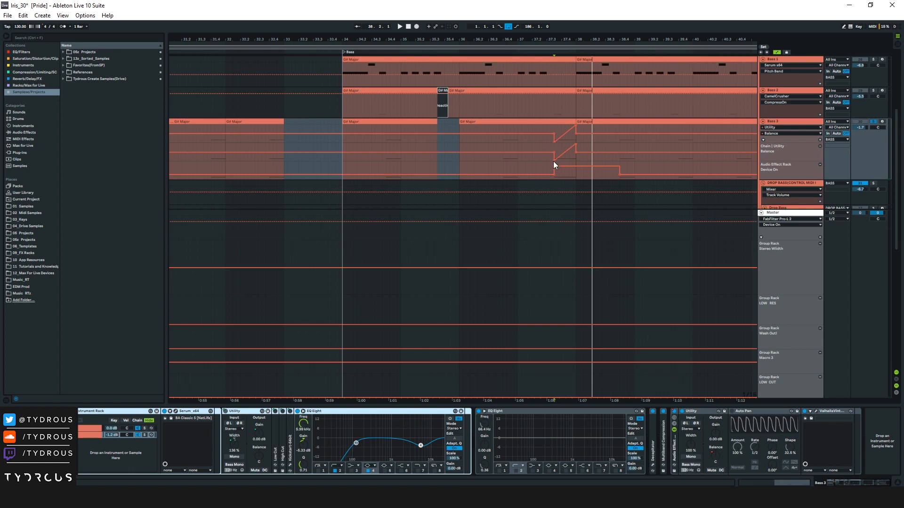
pyautogui.moveTo(570, 39); pyautogui.dragTo(570, 113)
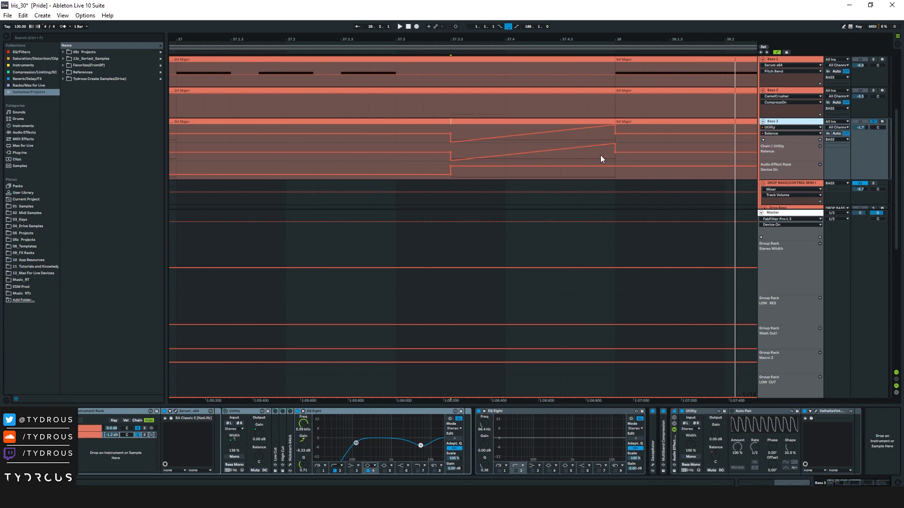
pyautogui.click(816, 411)
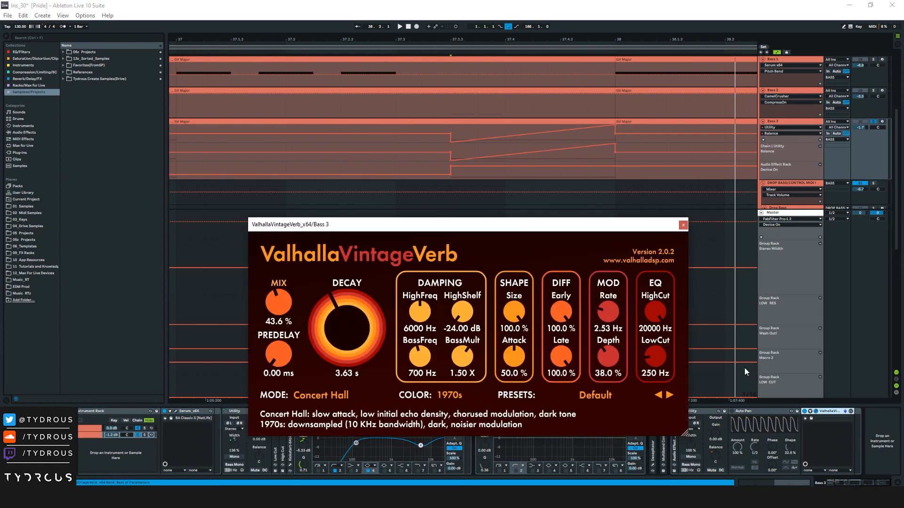
pyautogui.click(683, 225)
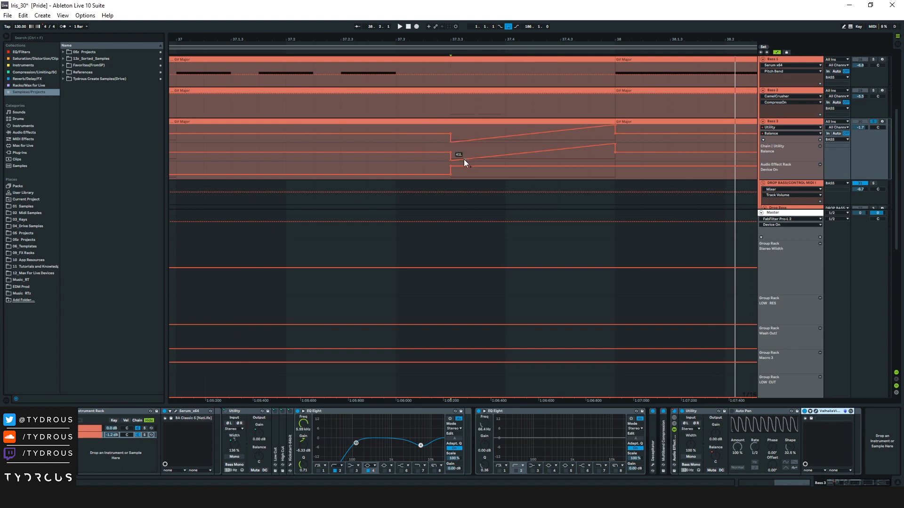
# Listen to Bass 3 from bar 36 through the automated balance and effect-rack passage.
pyautogui.moveTo(450, 49); pyautogui.dragTo(462, 81)
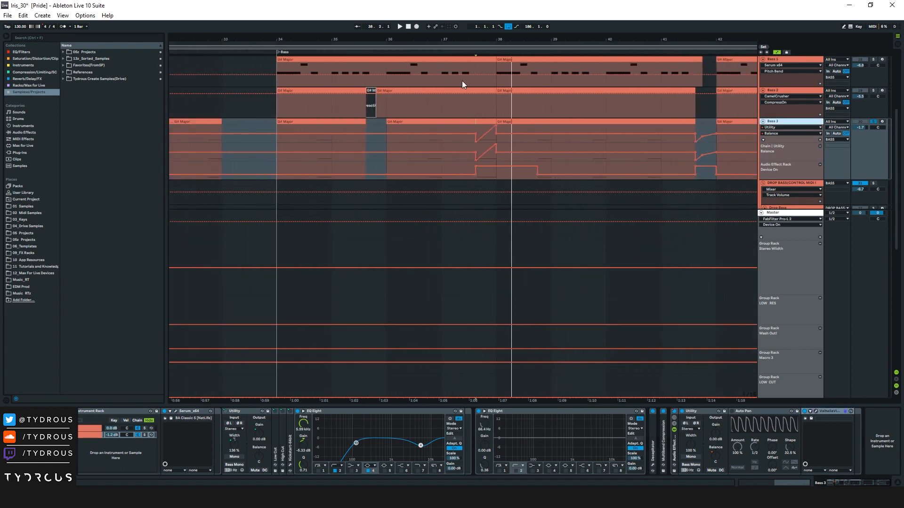
pyautogui.click(427, 139)
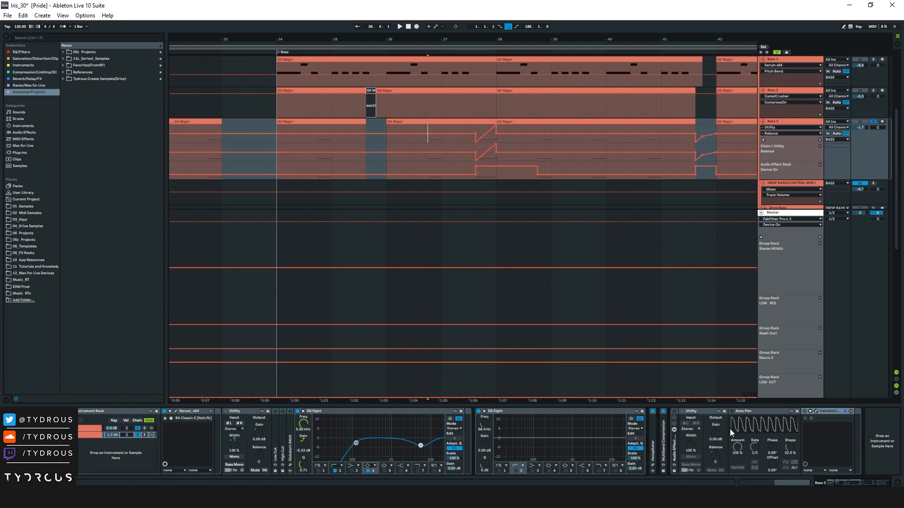
pyautogui.press('space')
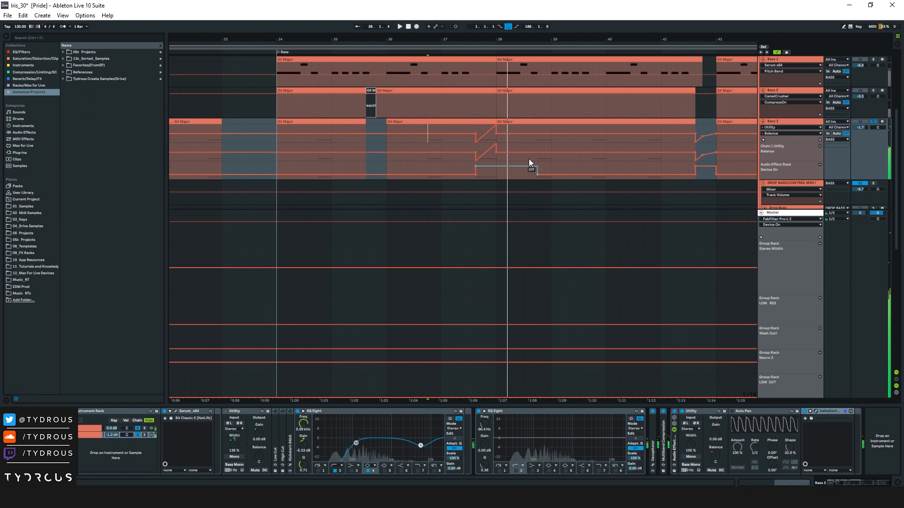
pyautogui.click(468, 140)
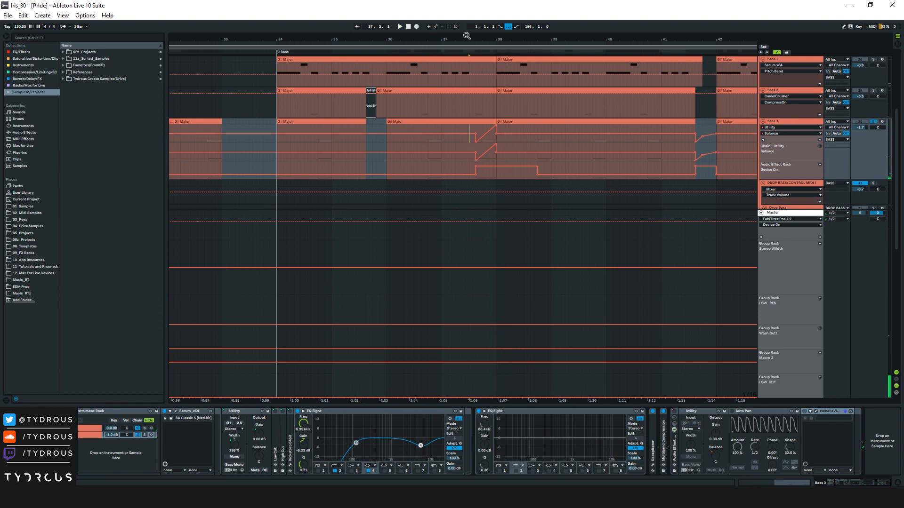
pyautogui.moveTo(467, 39); pyautogui.dragTo(508, 14)
# Hide the automation, bring the whole Bass section into view, and fold the BASS group.
pyautogui.press('a')
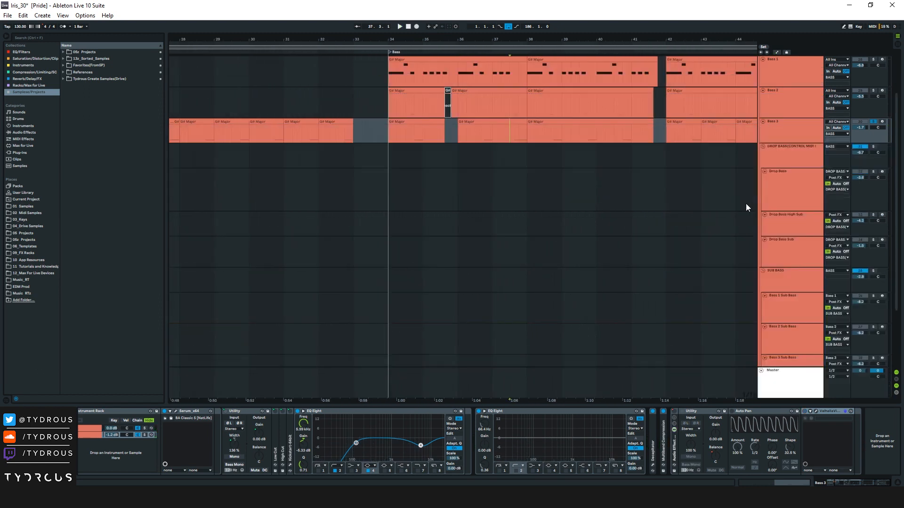
pyautogui.scroll(1, 659, 105)
pyautogui.scroll(1, 659, 105)
pyautogui.moveTo(652, 40); pyautogui.dragTo(458, 10)
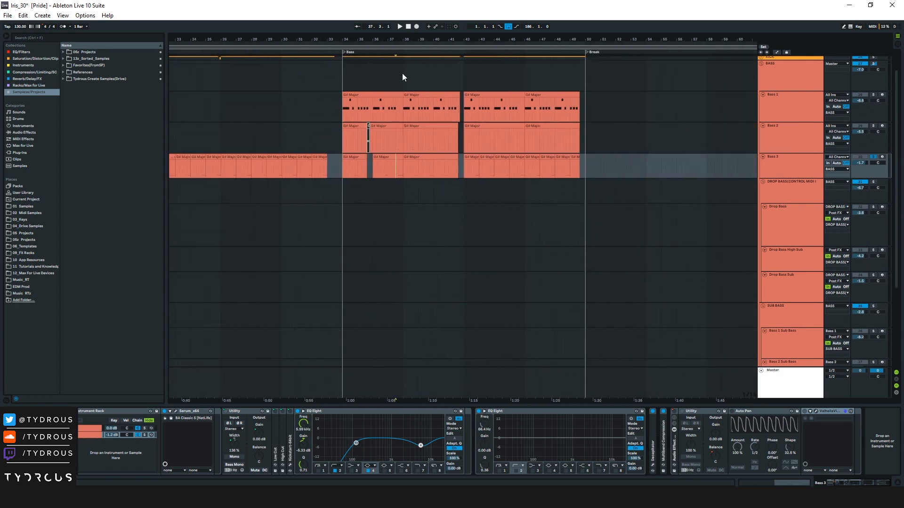
pyautogui.scroll(1, 403, 150)
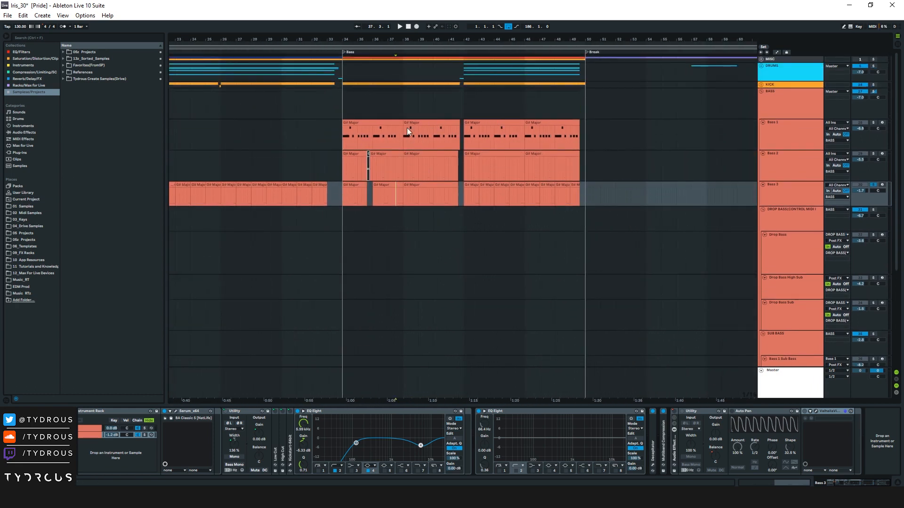
pyautogui.click(761, 94)
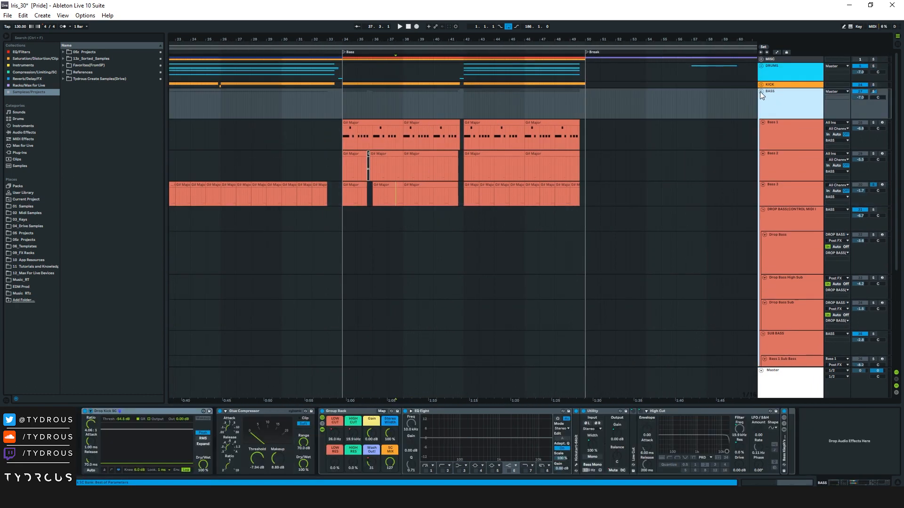
pyautogui.click(762, 91)
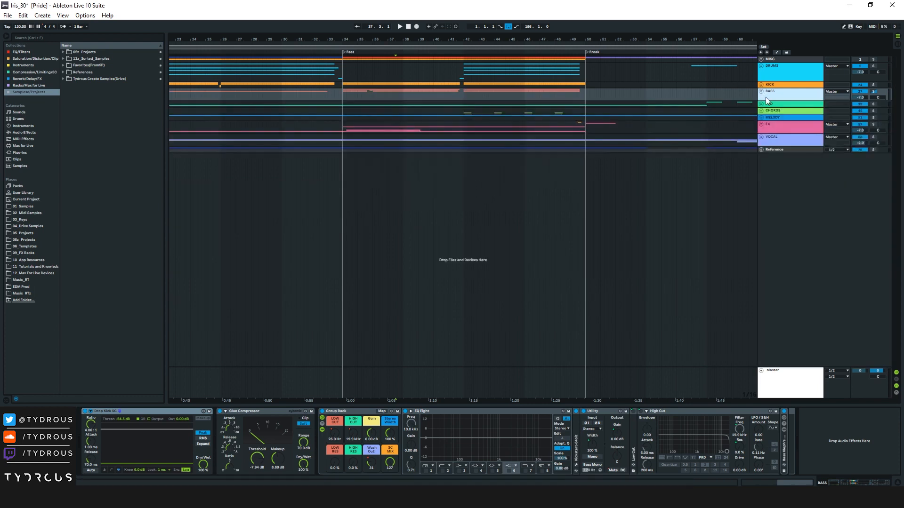
# Unfold the CHORDS group and listen to the soloed Intro and outro Chords from their first clip in the Bass section.
pyautogui.click(761, 112)
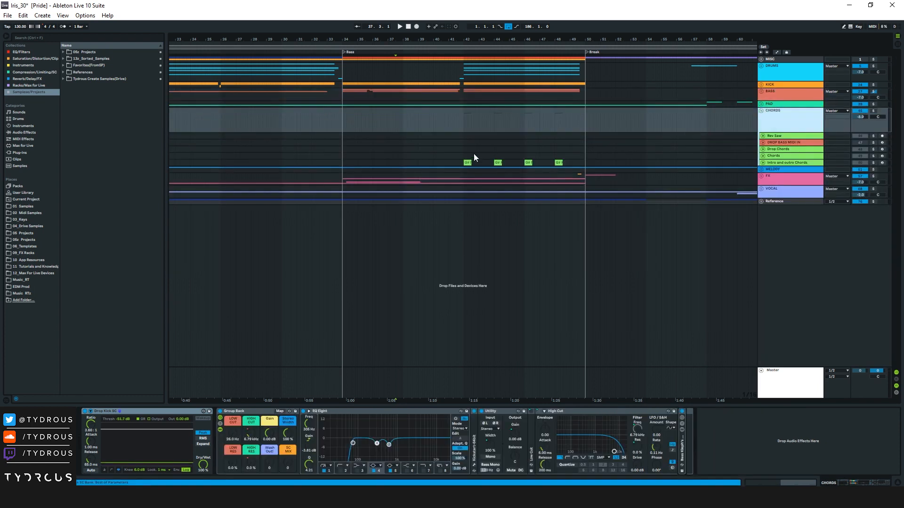
pyautogui.click(468, 163)
pyautogui.press('space')
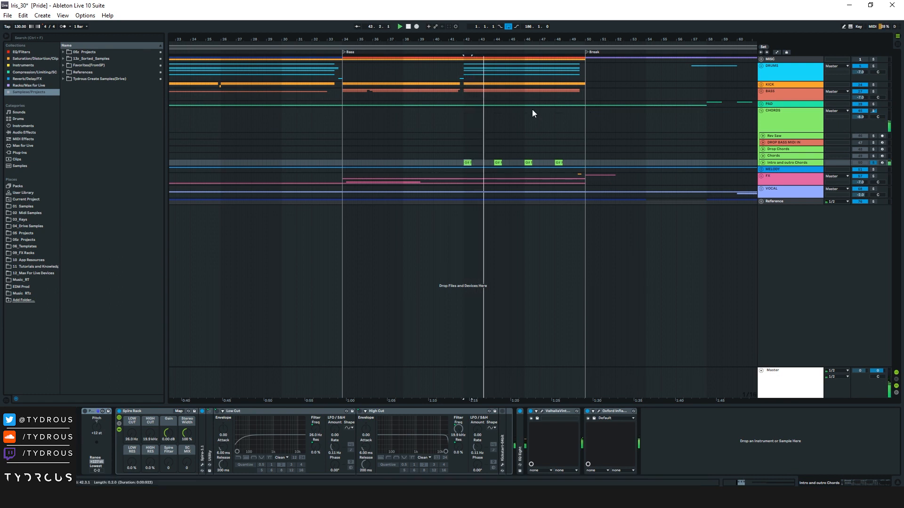
# Show the CHORDS group's High Cut automation across the Bass section and fold the Master track.
pyautogui.click(772, 124)
pyautogui.press('a')
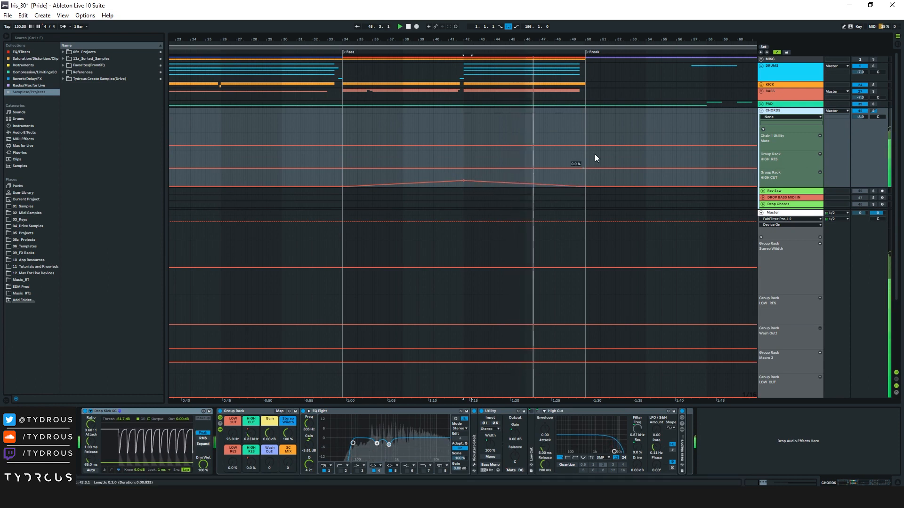
pyautogui.moveTo(595, 38); pyautogui.dragTo(495, 35)
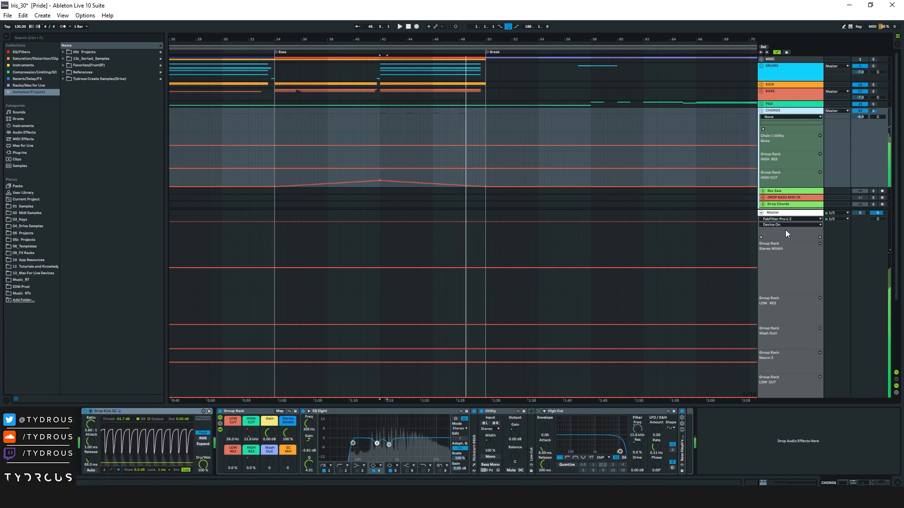
pyautogui.click(760, 212)
pyautogui.moveTo(620, 39); pyautogui.dragTo(474, 45)
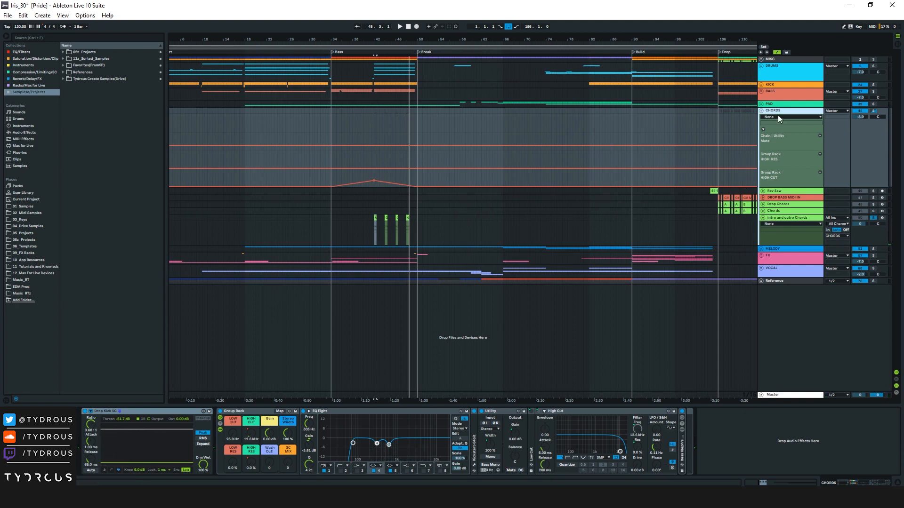
# Fold the CHORDS group, unfold the MELODY group and its Piano track, and solo the Piano.
pyautogui.click(762, 111)
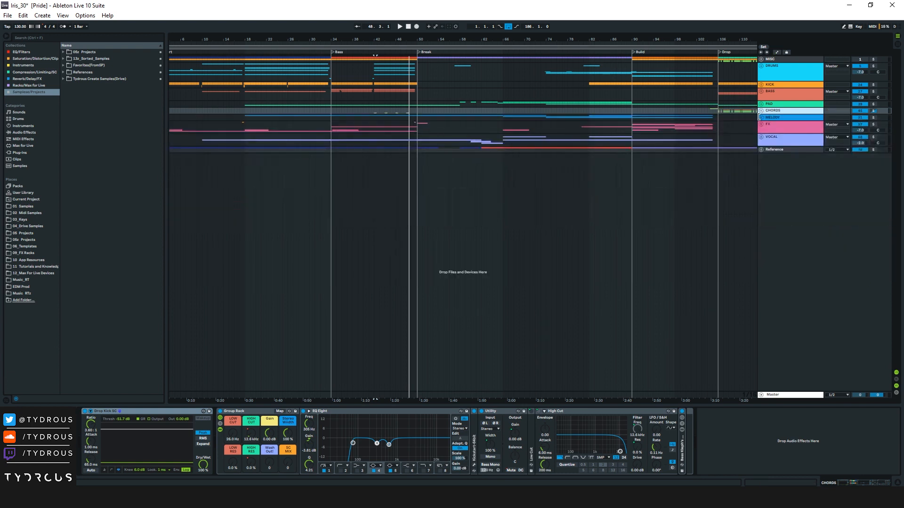
pyautogui.click(761, 117)
pyautogui.click(774, 127)
pyautogui.click(762, 149)
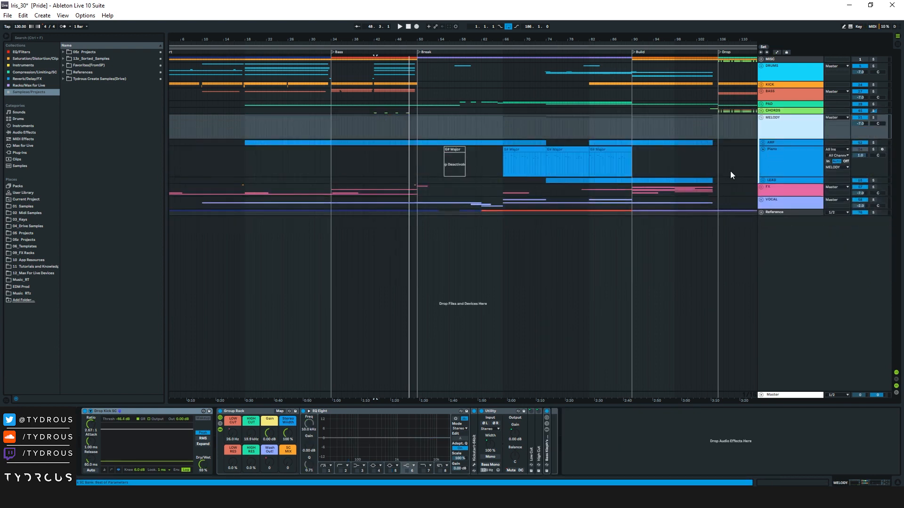
pyautogui.click(765, 162)
pyautogui.press('s')
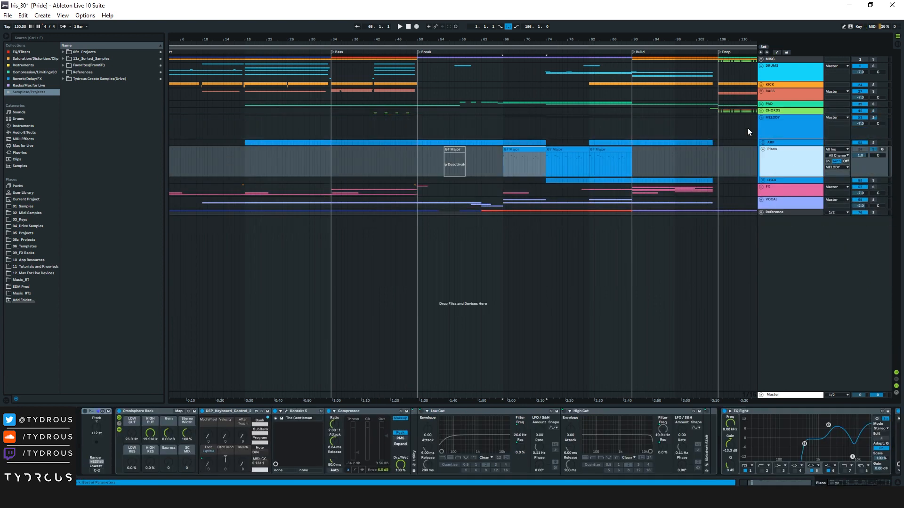
# Listen to the soloed Piano from its first active clip at bar 66 in the Break.
pyautogui.moveTo(542, 42); pyautogui.dragTo(459, 65)
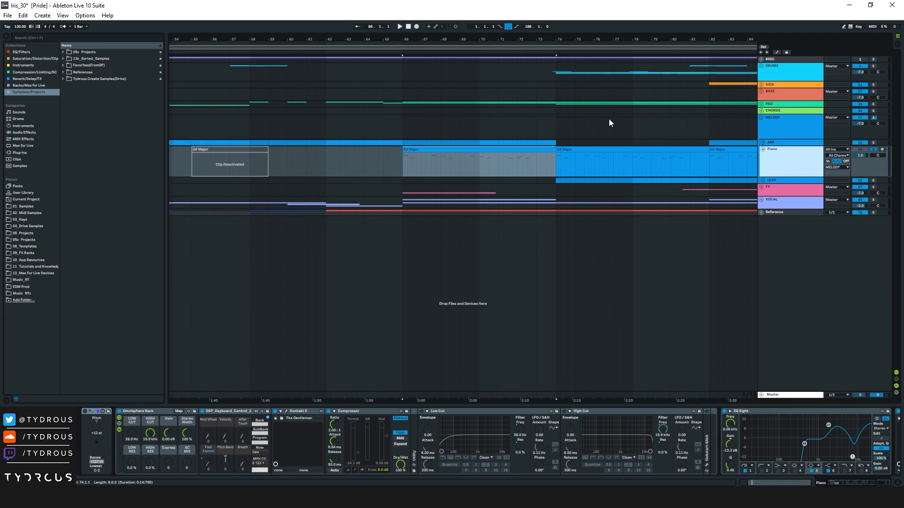
pyautogui.press('space')
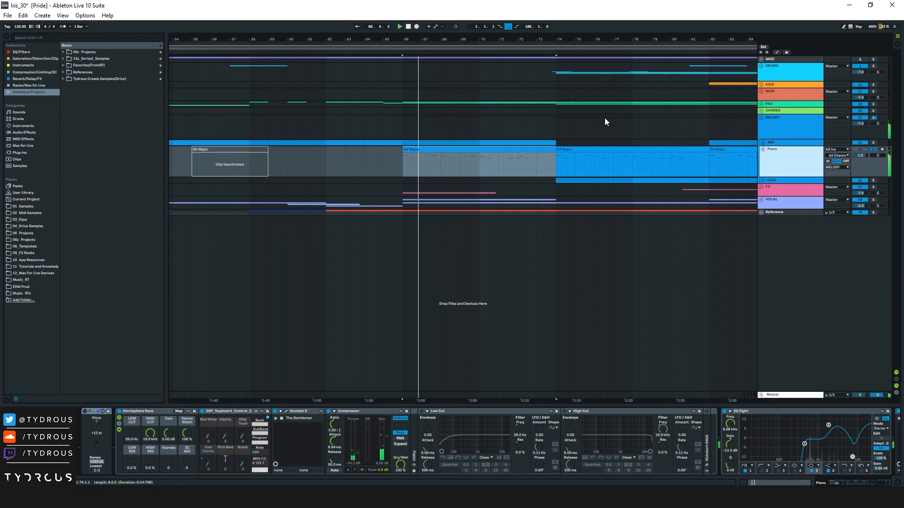
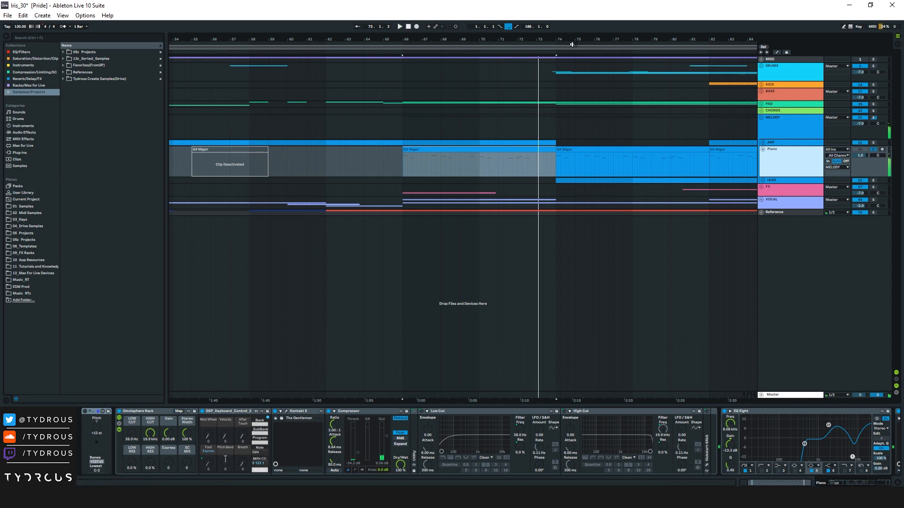
pyautogui.moveTo(405, 39); pyautogui.dragTo(375, 22)
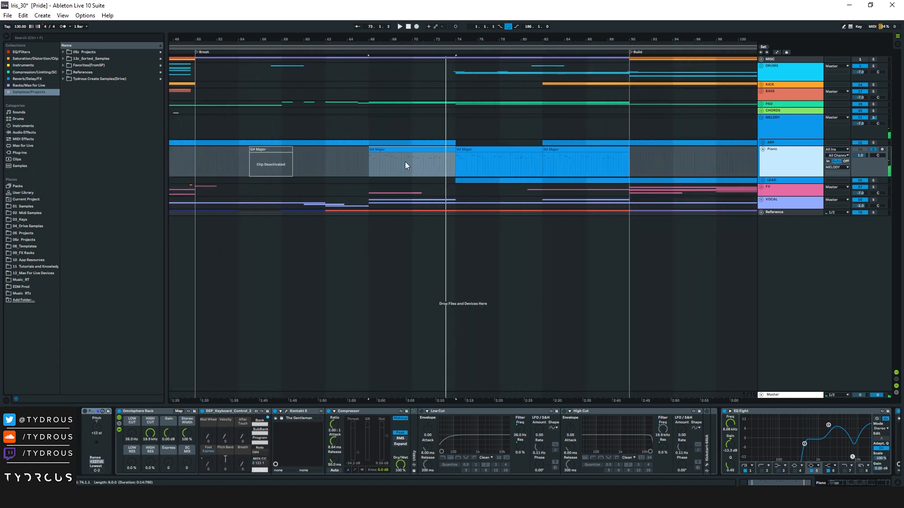
# Duplicate the Piano clip at bar 74 onto bar 82, then select the Piano track.
pyautogui.click(431, 150)
pyautogui.click(477, 158)
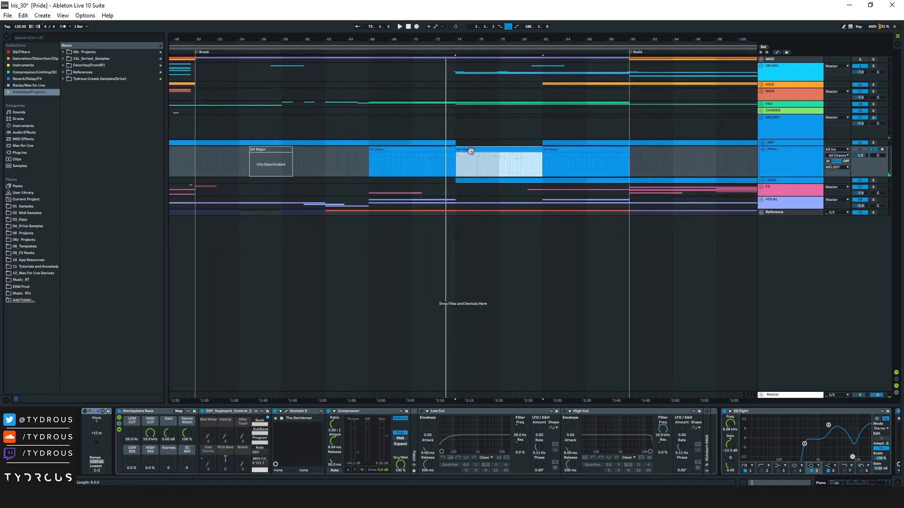
pyautogui.hotkey('ctrl', 'd')
pyautogui.click(791, 157)
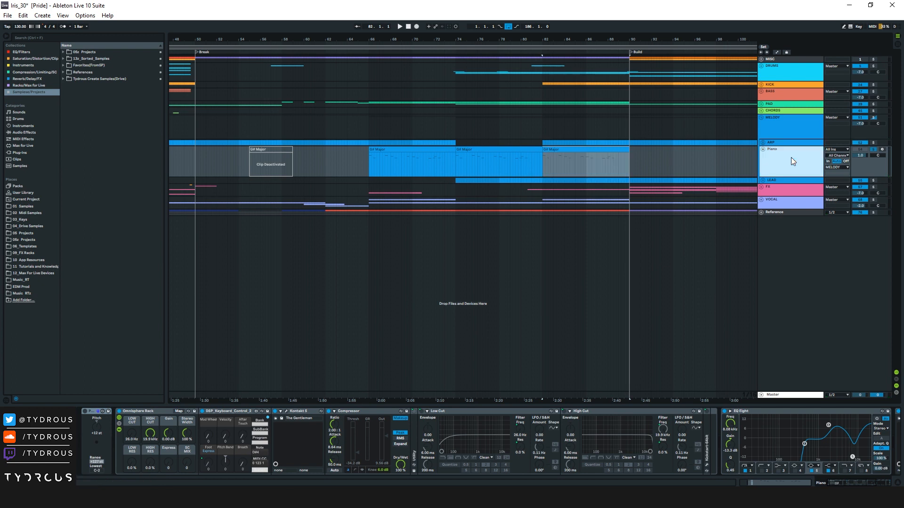
# Play the Piano track's first active Break clip, starting at bar 66.
pyautogui.moveTo(671, 41); pyautogui.dragTo(556, 9)
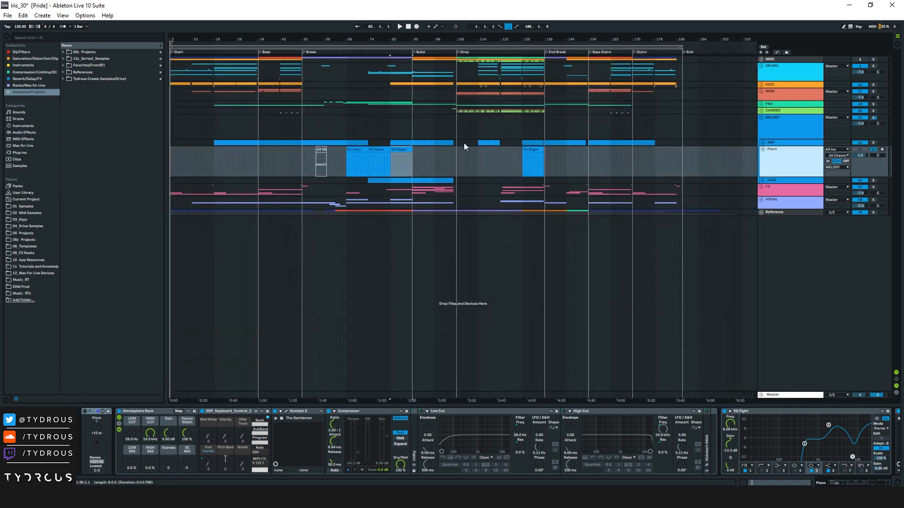
pyautogui.click(527, 154)
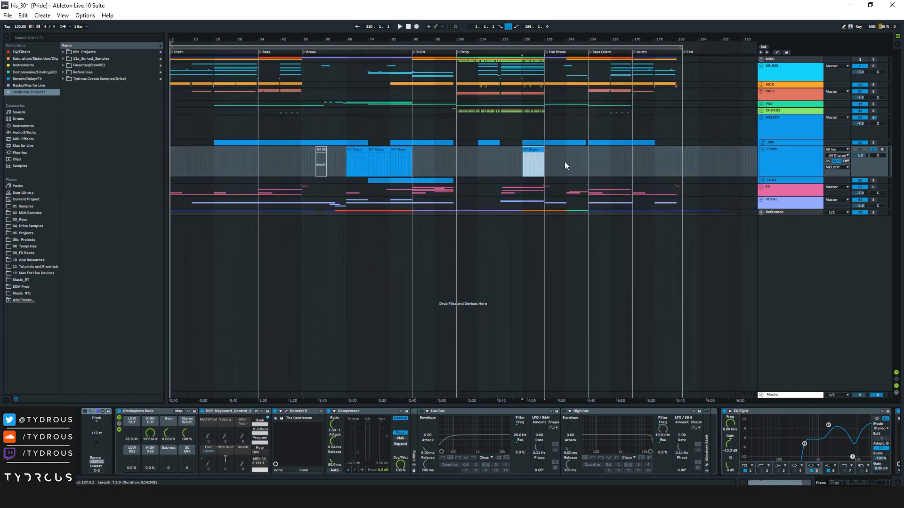
pyautogui.click(357, 150)
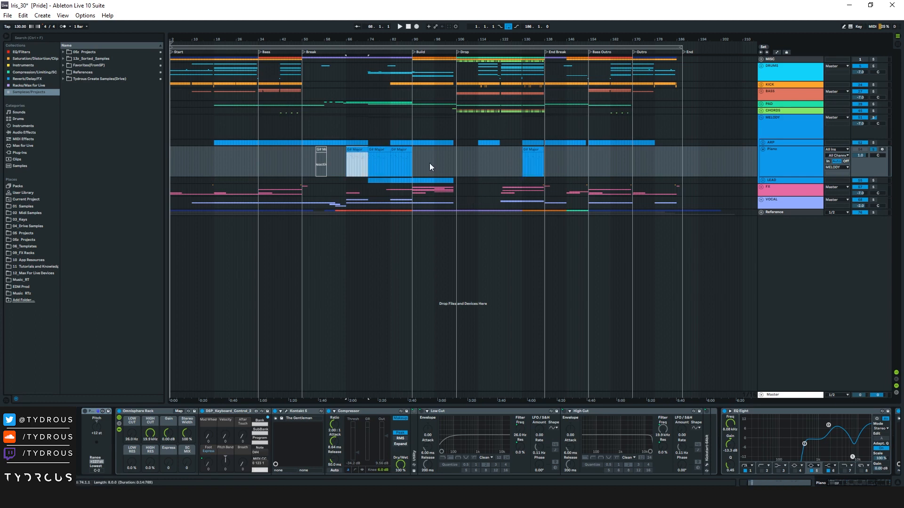
pyautogui.moveTo(359, 41); pyautogui.dragTo(362, 87)
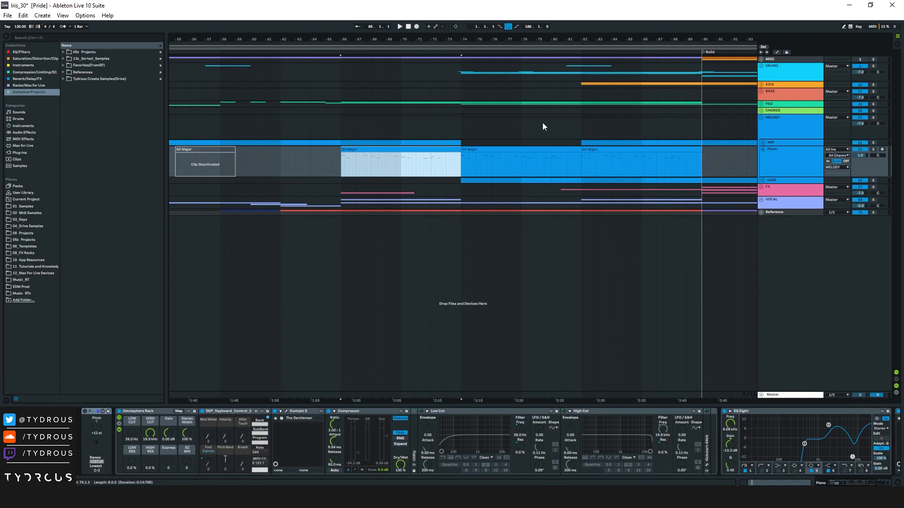
pyautogui.press('space')
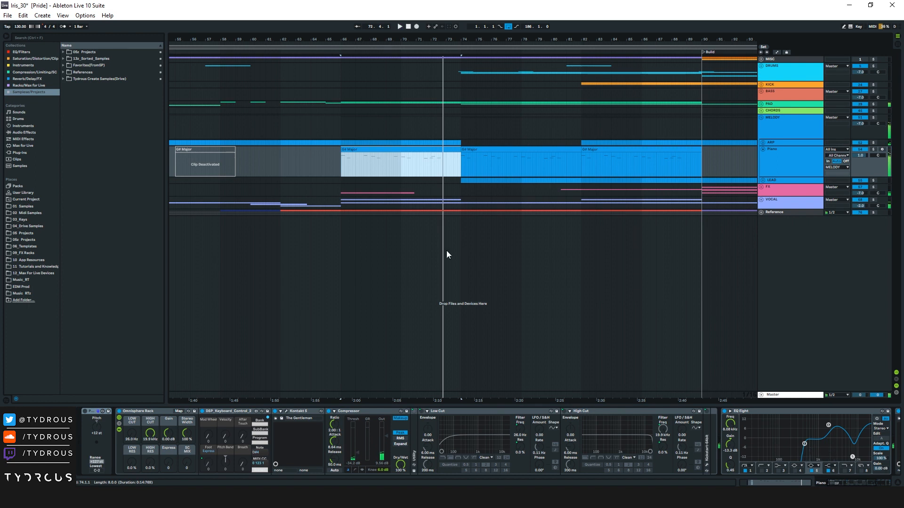
# Open the Piano track's Kontakt 5 instrument window to view The Gentleman, and close it again.
pyautogui.click(287, 411)
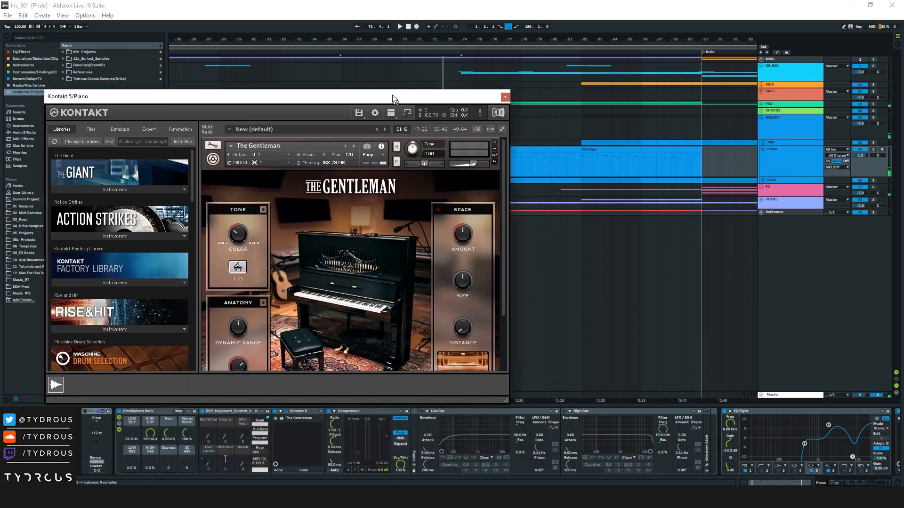
pyautogui.moveTo(394, 99); pyautogui.dragTo(382, 56)
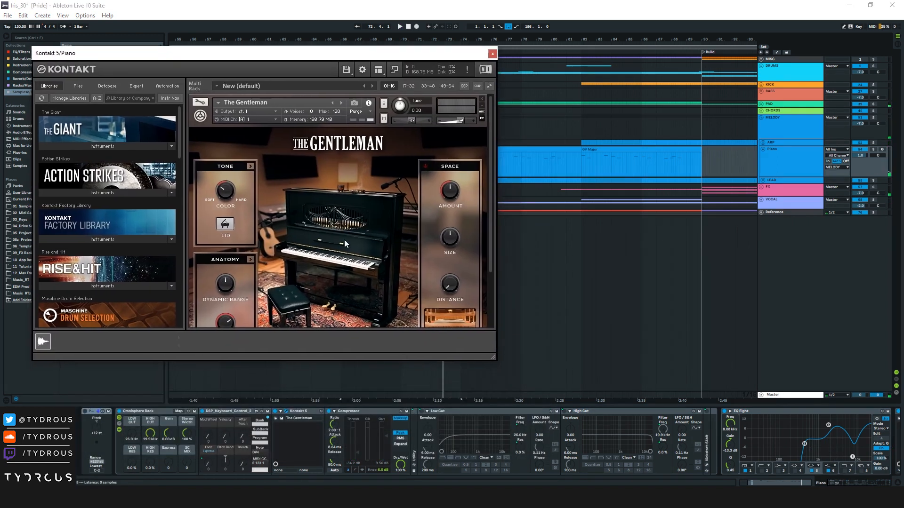
pyautogui.click(492, 53)
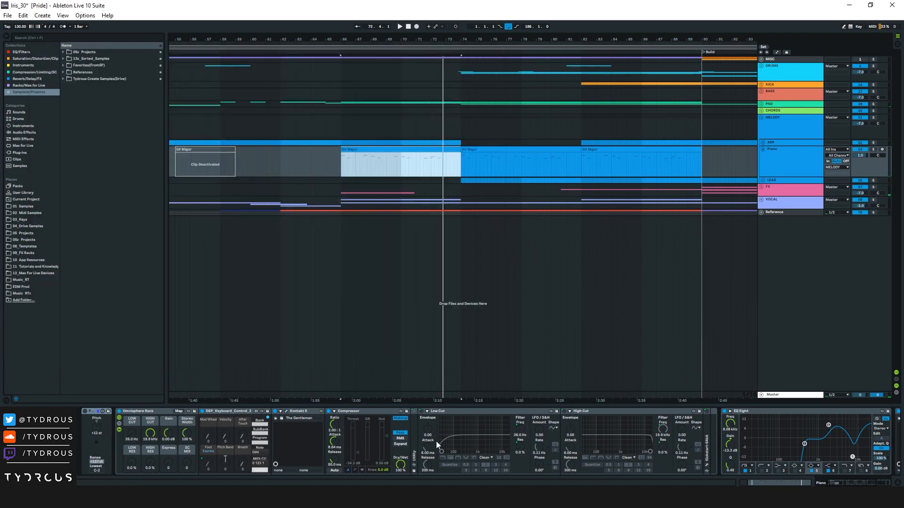
# Examine the rest of the Piano track's effects chain, from the EQ Eight through the Valhalla reverb to the final Compressor.
pyautogui.hscroll(6, 434, 436)
pyautogui.hscroll(1, 408, 433)
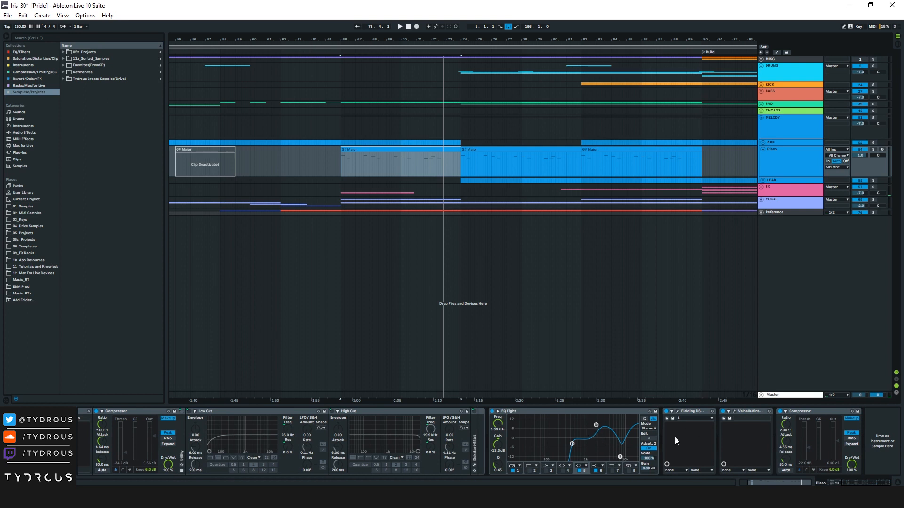
pyautogui.click(753, 411)
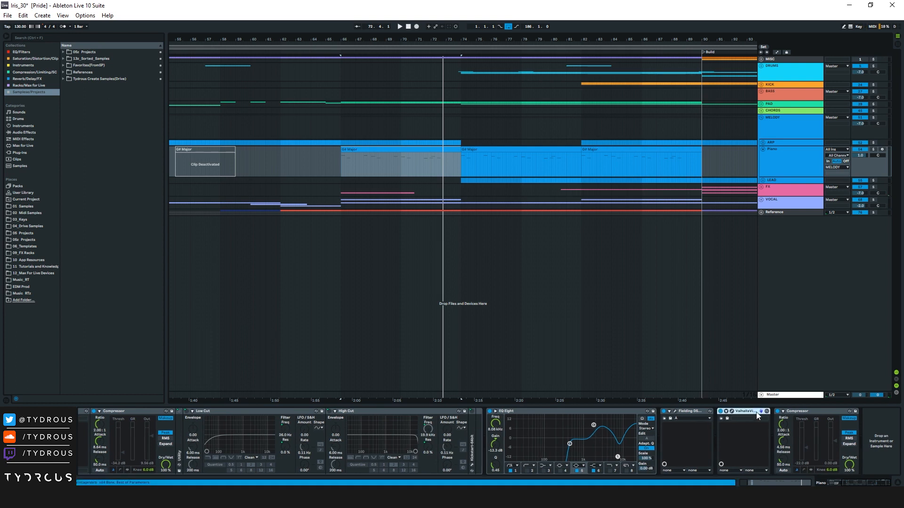
pyautogui.click(817, 414)
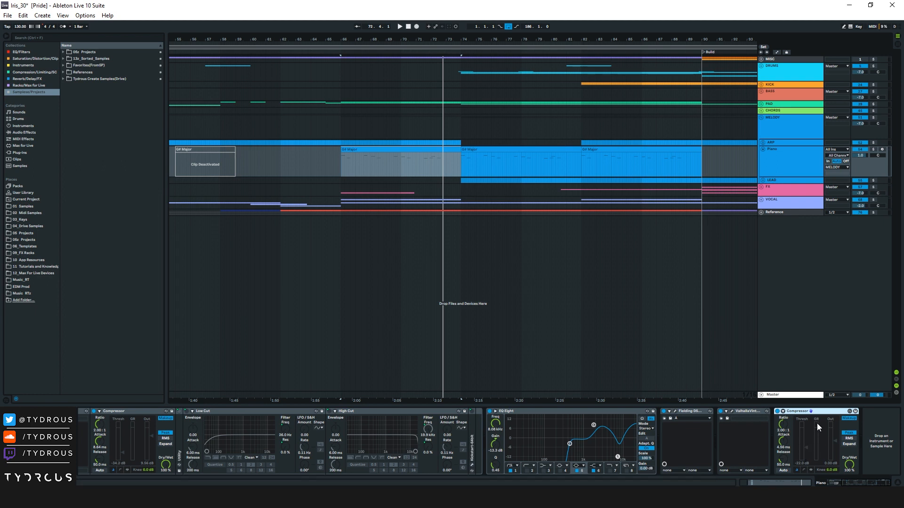
# Highlight the empty stretch of the DRUMS group in the first half of the Drop, up to about bar 114.
pyautogui.click(806, 153)
pyautogui.moveTo(686, 36); pyautogui.dragTo(471, 7)
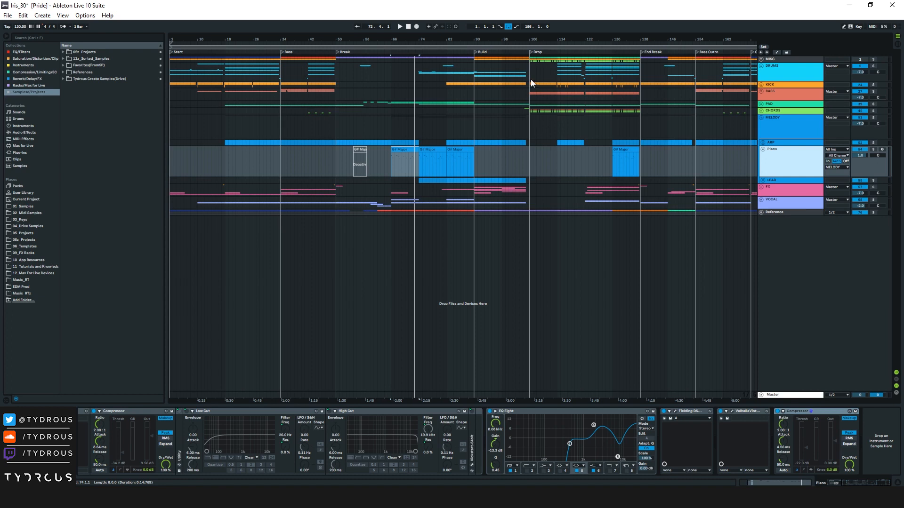
pyautogui.moveTo(562, 40)
pyautogui.mouseDown()
pyautogui.moveTo(563, 57)
pyautogui.moveTo(496, 55)
pyautogui.mouseUp()
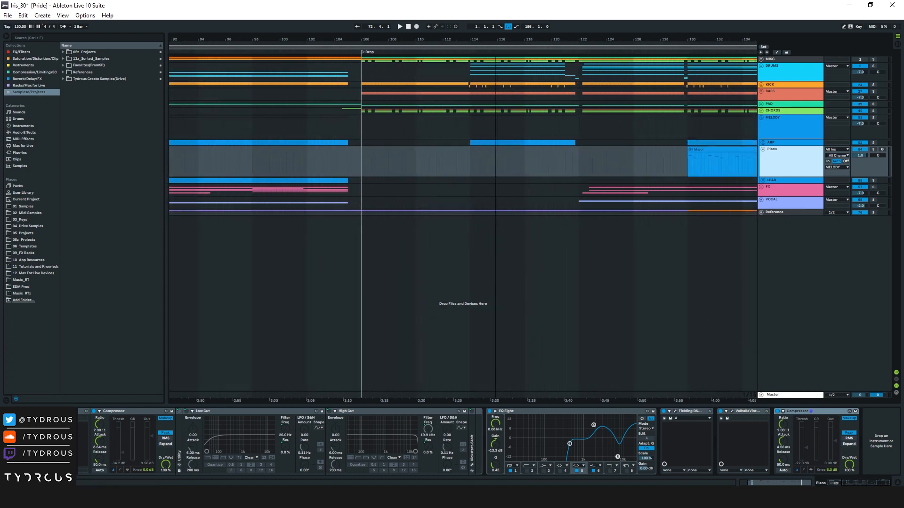
pyautogui.click(469, 75)
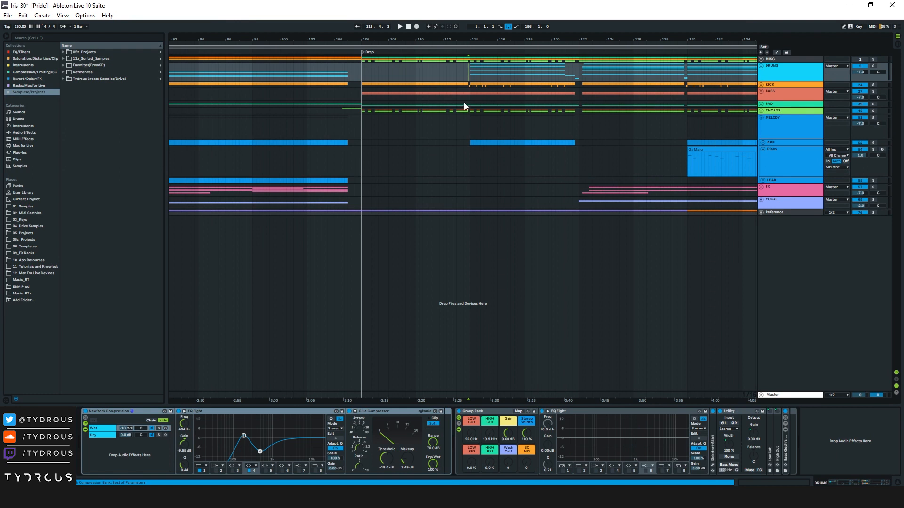
pyautogui.moveTo(362, 112); pyautogui.dragTo(470, 112)
pyautogui.moveTo(396, 75); pyautogui.dragTo(411, 76)
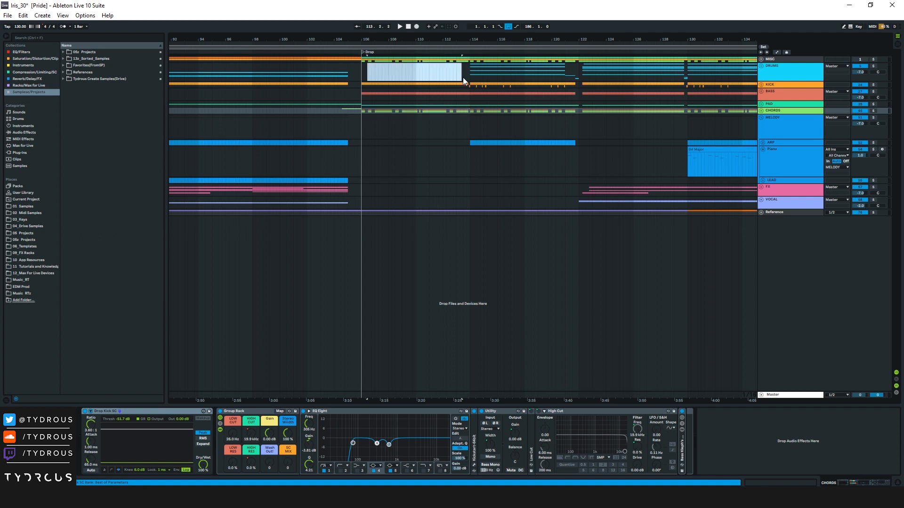
pyautogui.moveTo(471, 79); pyautogui.dragTo(468, 80)
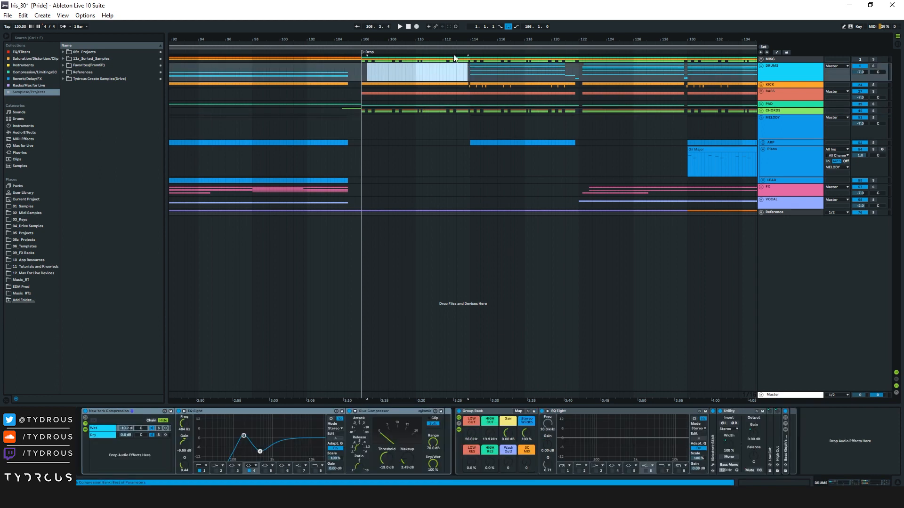
pyautogui.moveTo(441, 36); pyautogui.dragTo(433, 35)
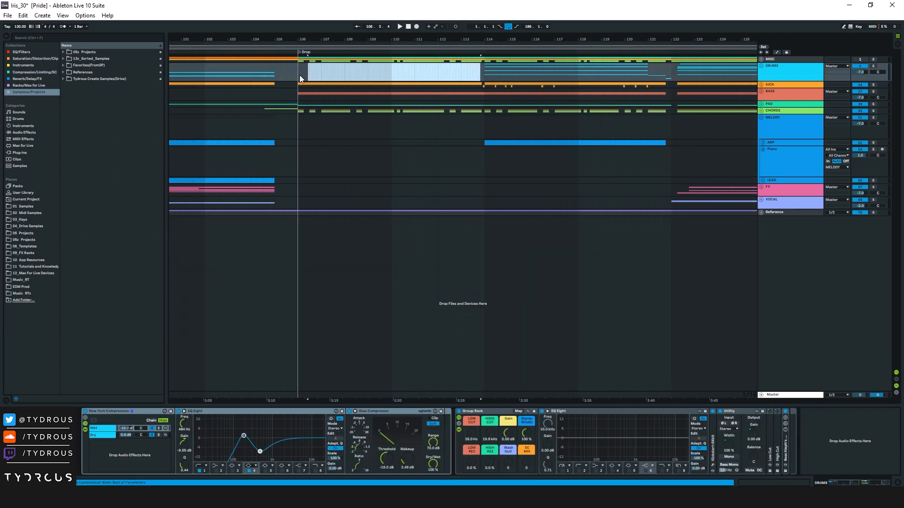
# Highlight bars 114 to 116 from the DRUMS group down through the melody tracks, and play the song from the Drop locator.
pyautogui.moveTo(484, 70); pyautogui.dragTo(521, 145)
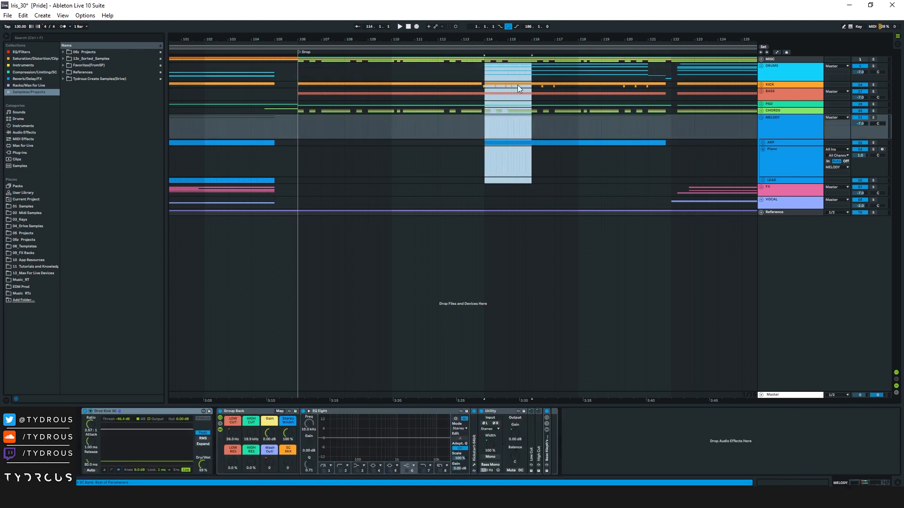
pyautogui.click(295, 78)
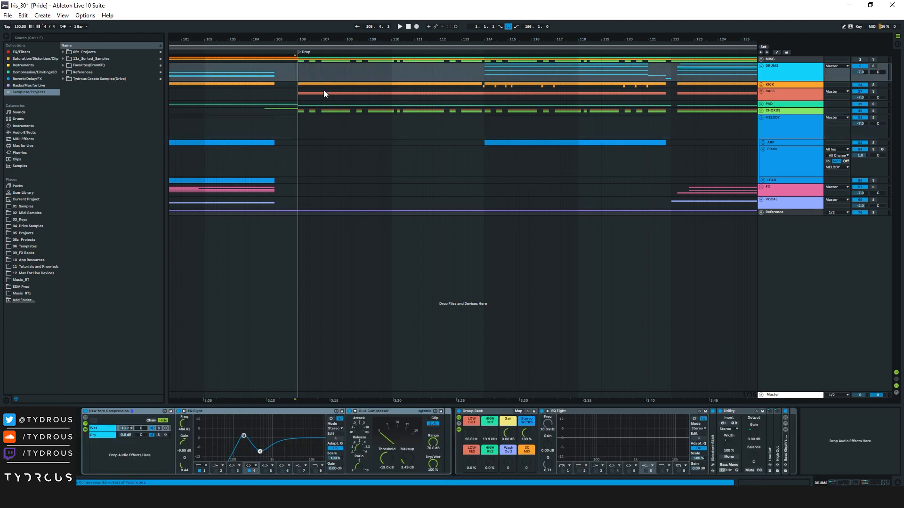
pyautogui.click(300, 53)
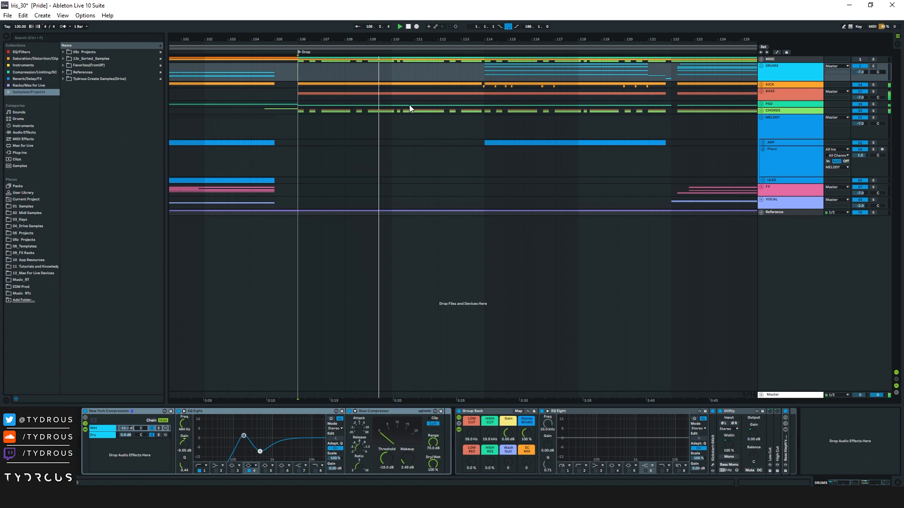
# Unfold all the track groups and expand the tracks inside the CHORDS group to show their clip contents.
pyautogui.click(761, 113)
pyautogui.keyDown('alt'); pyautogui.click(761, 111); pyautogui.keyUp('alt')
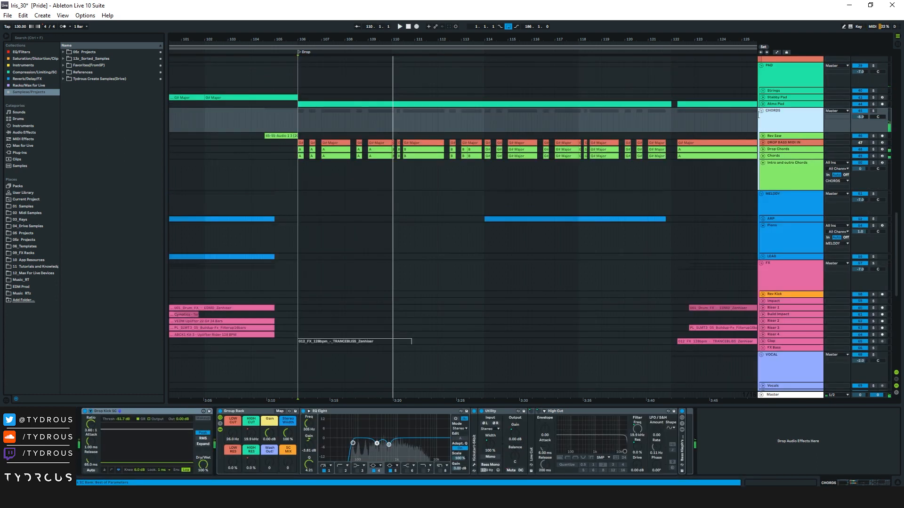
pyautogui.click(339, 122)
pyautogui.click(790, 124)
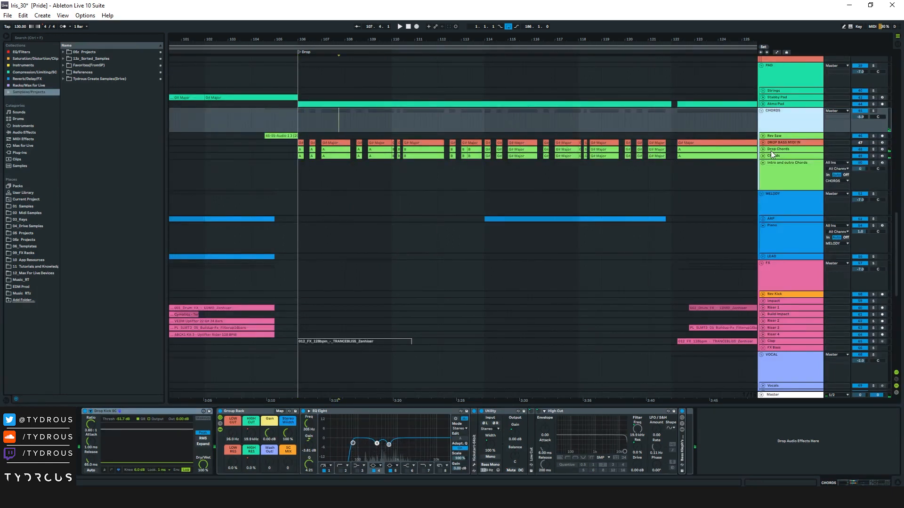
pyautogui.keyDown('alt'); pyautogui.click(763, 149); pyautogui.keyUp('alt')
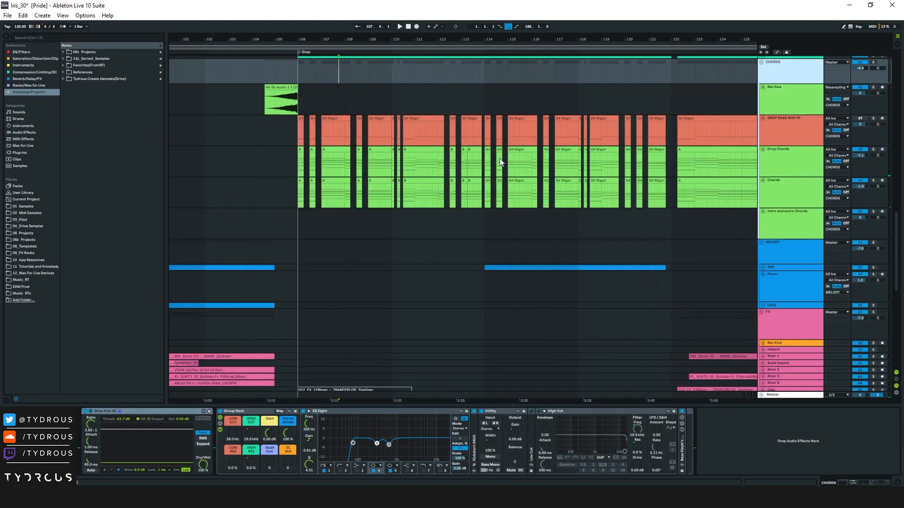
# Set the start position at the Drop on bar 106 and examine the Drop Chords track's device chain through to the Dry_Wet Rack.
pyautogui.moveTo(313, 39); pyautogui.dragTo(352, 126)
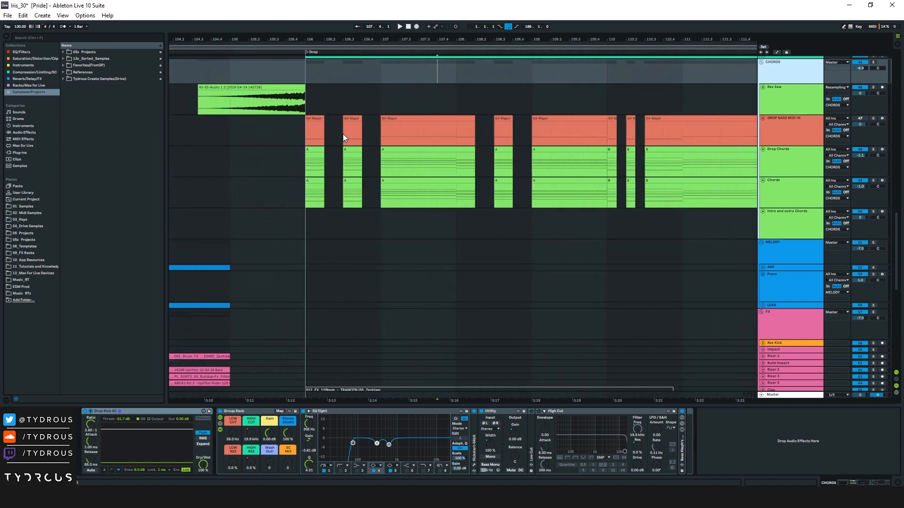
pyautogui.click(314, 118)
pyautogui.click(307, 74)
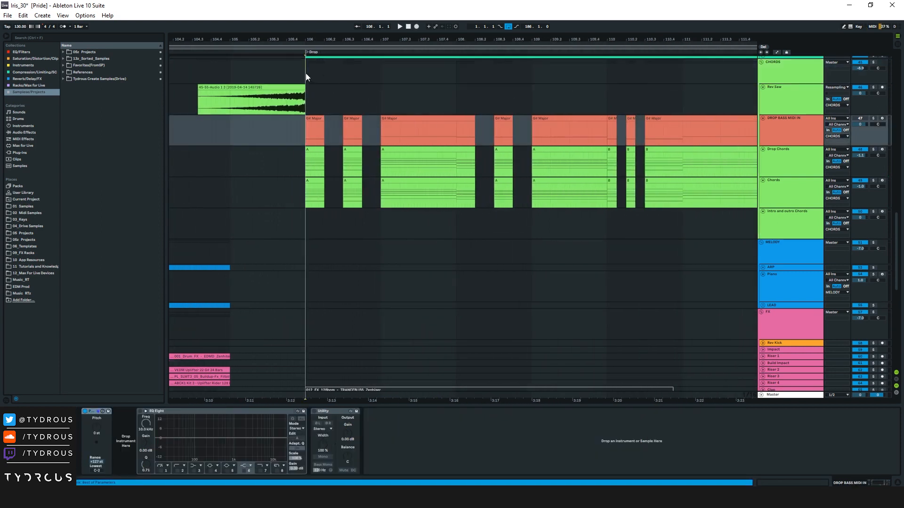
pyautogui.click(794, 161)
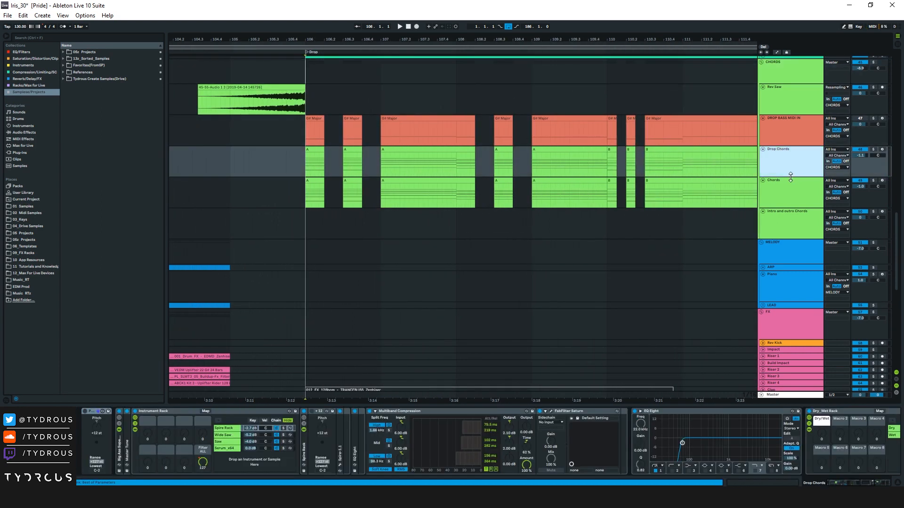
pyautogui.hscroll(5, 743, 445)
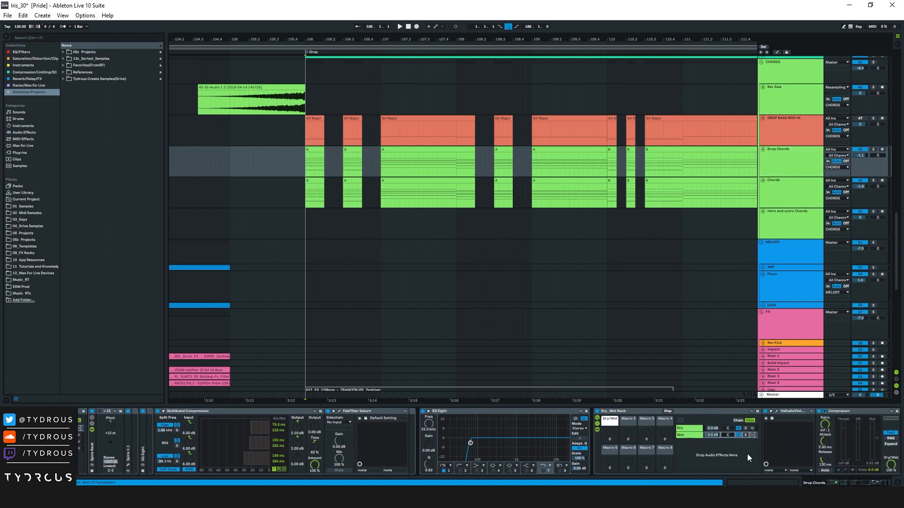
pyautogui.click(582, 414)
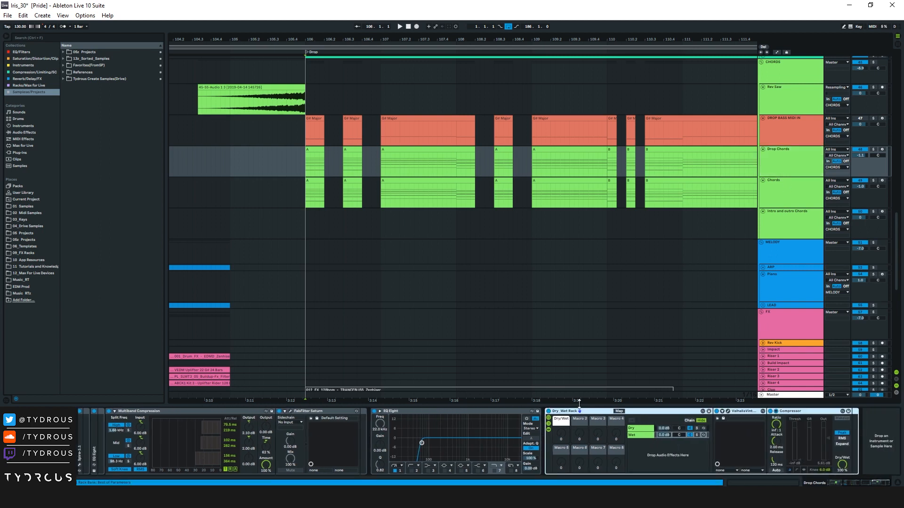
# Solo the Drop Chords track and switch its last Compressor to the activity view.
pyautogui.click(814, 171)
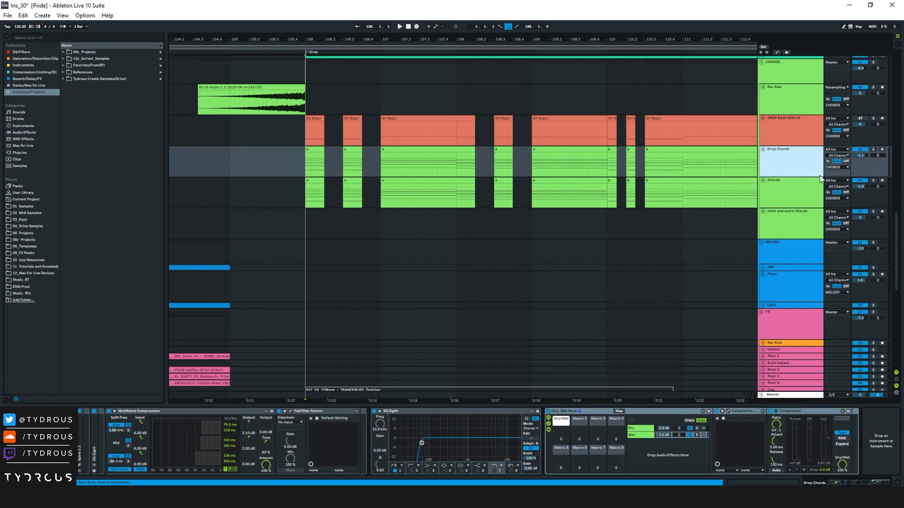
pyautogui.click(873, 150)
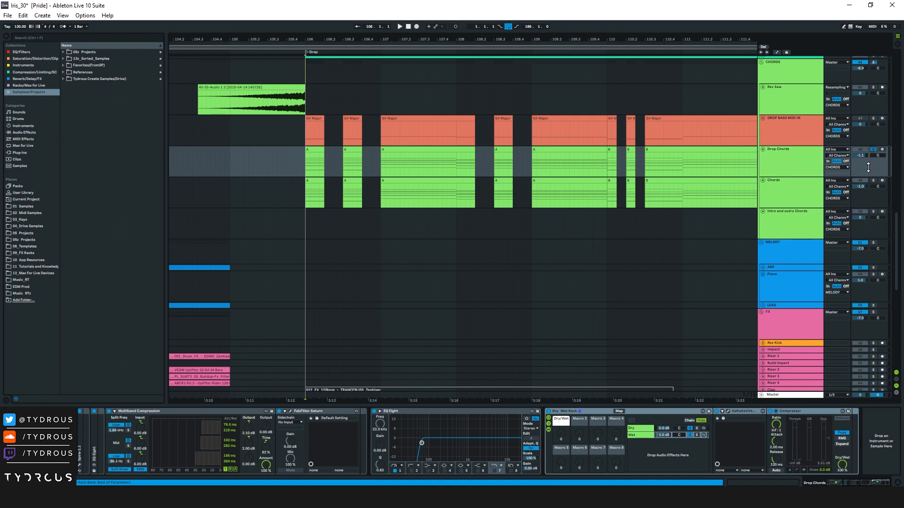
pyautogui.click(804, 470)
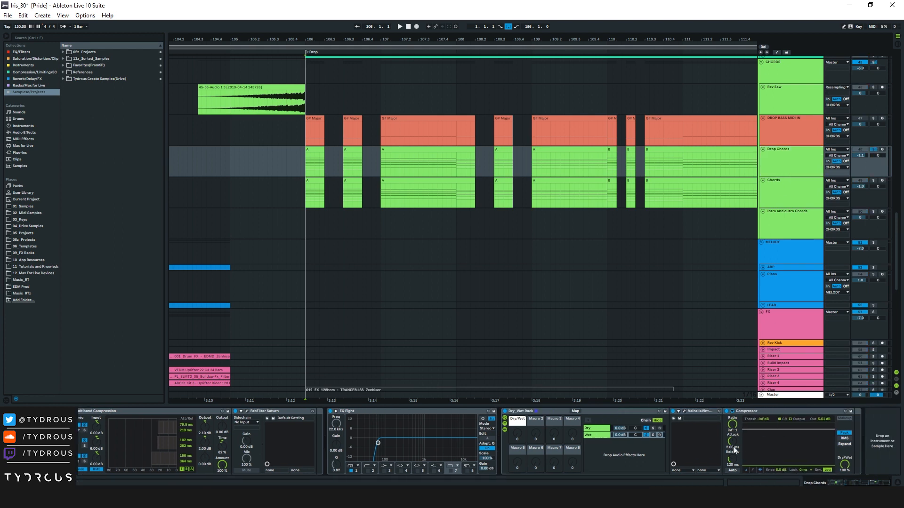
# Select the first Drop Chords clip's range and compare the devices in the Dry and Wet chains of the Dry_Wet Rack.
pyautogui.moveTo(308, 147); pyautogui.dragTo(324, 157)
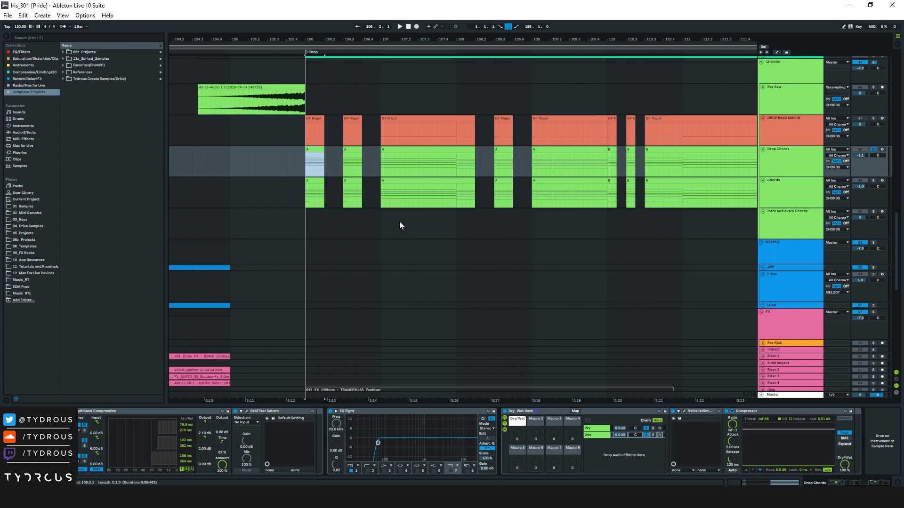
pyautogui.click(534, 411)
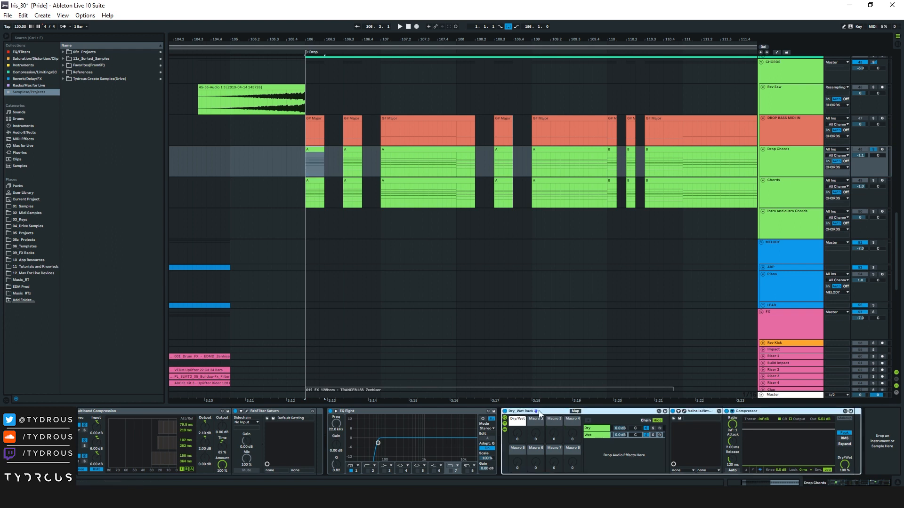
pyautogui.click(598, 427)
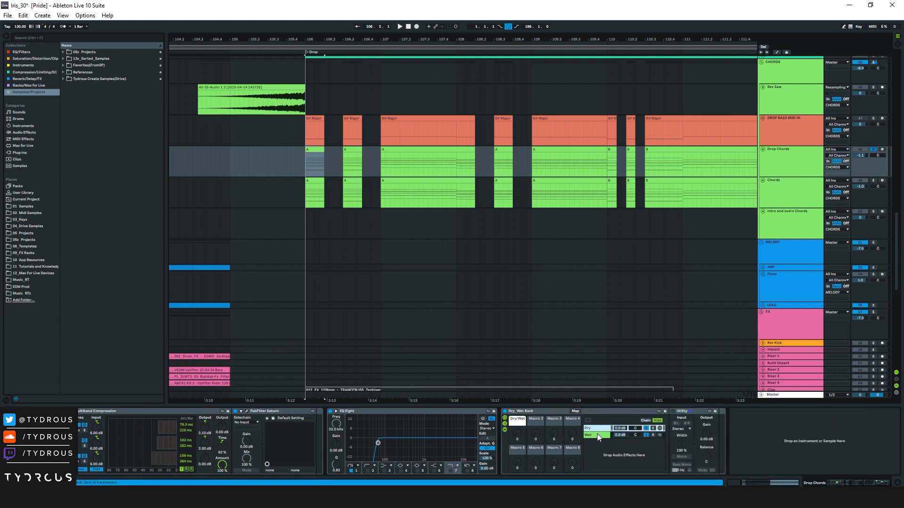
pyautogui.click(597, 434)
pyautogui.click(600, 427)
pyautogui.click(598, 436)
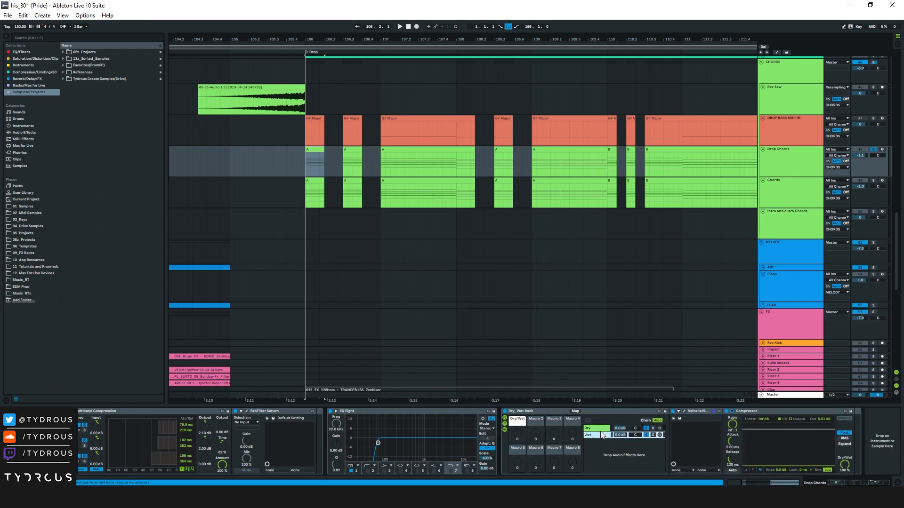
# Compare the Dry and Wet chains of the Dry_Wet Rack and examine the ValhallaVintageVerb settings in the Wet chain.
pyautogui.click(605, 428)
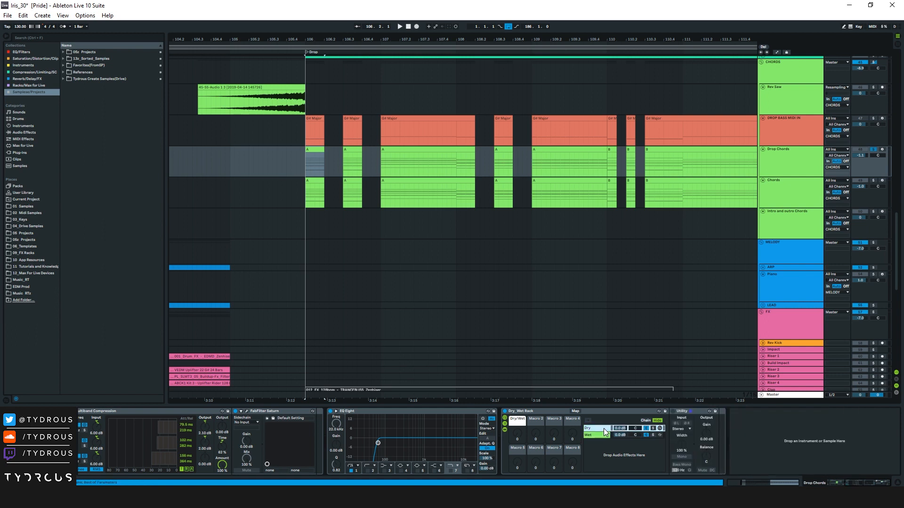
pyautogui.click(603, 436)
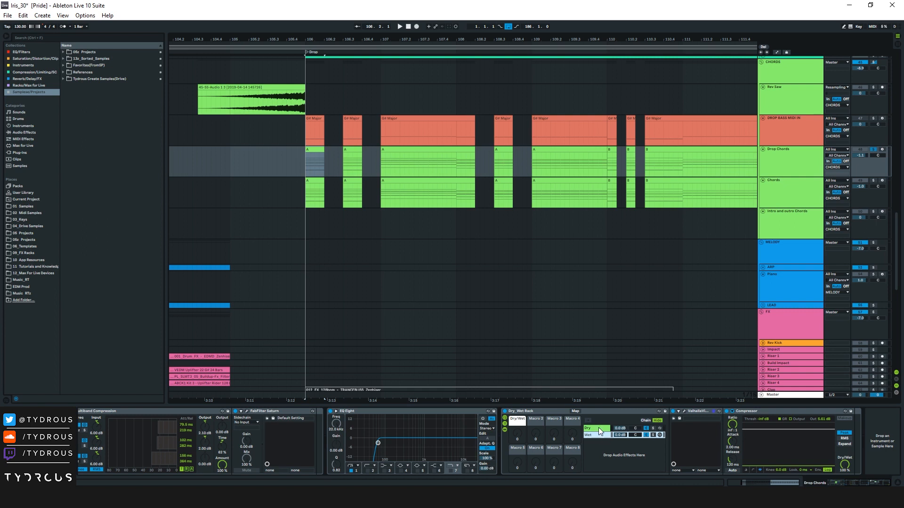
pyautogui.click(599, 428)
pyautogui.click(597, 436)
pyautogui.click(701, 411)
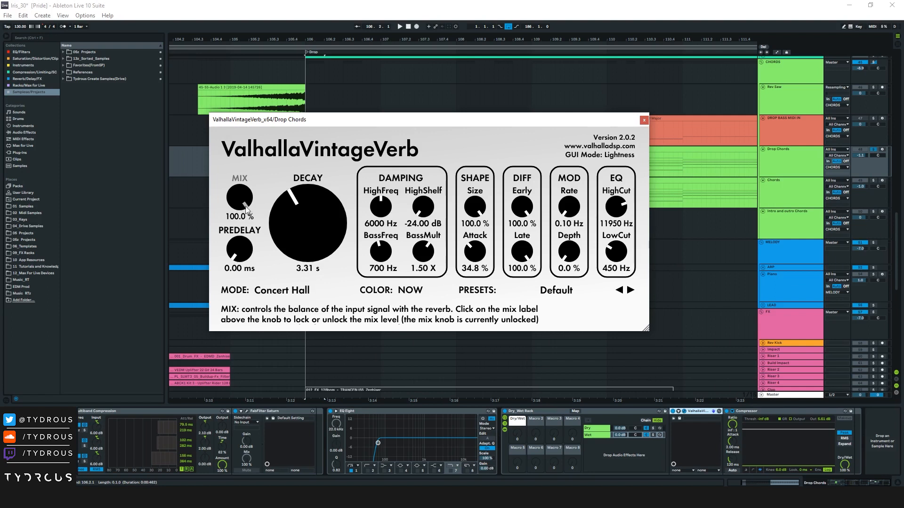
pyautogui.click(645, 120)
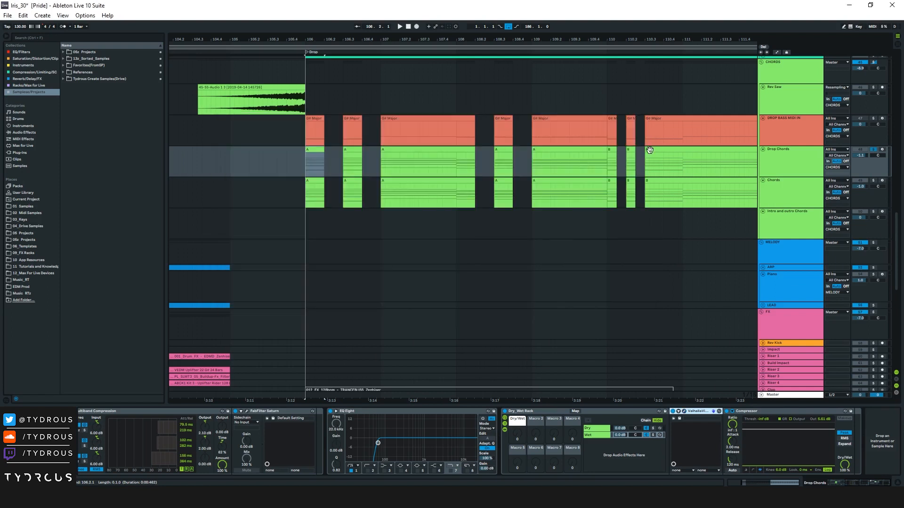
# Show the sidechain settings of the Wet chain's Compressor and play the soloed Drop Chords from their first clip to watch the ducking.
pyautogui.click(761, 412)
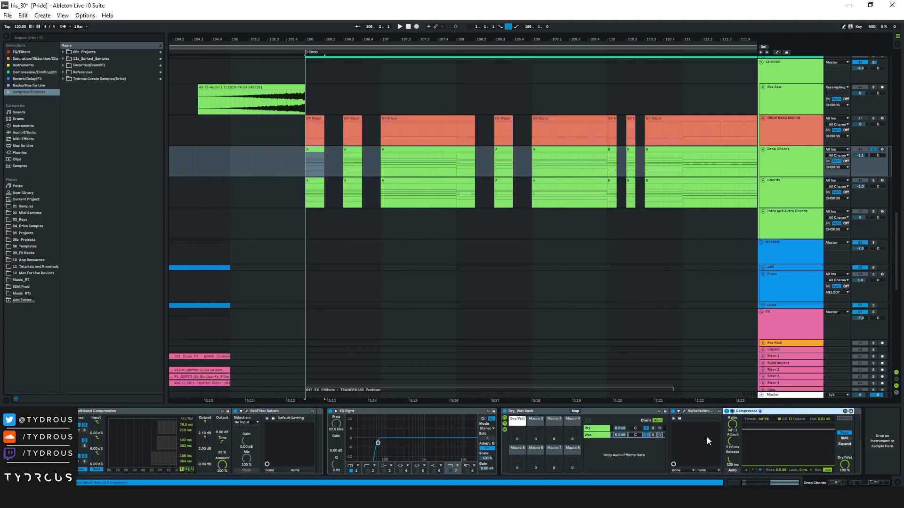
pyautogui.click(733, 410)
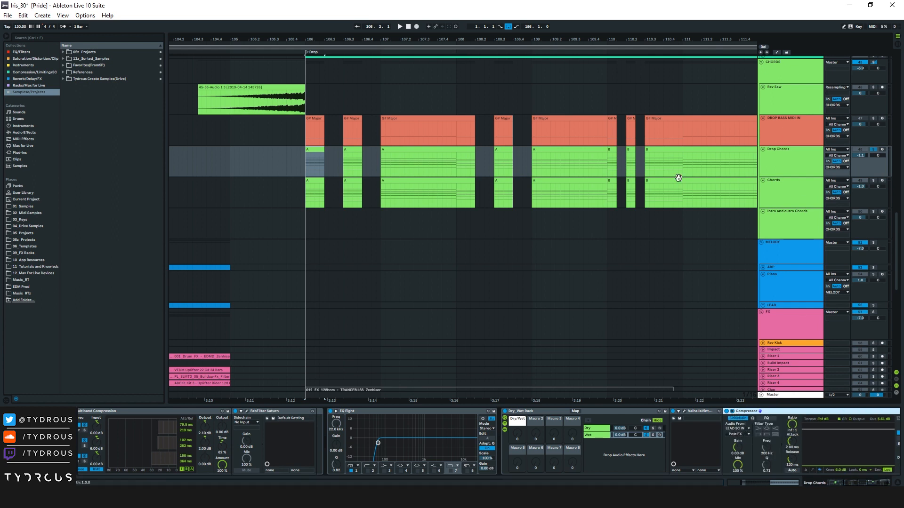
pyautogui.click(311, 149)
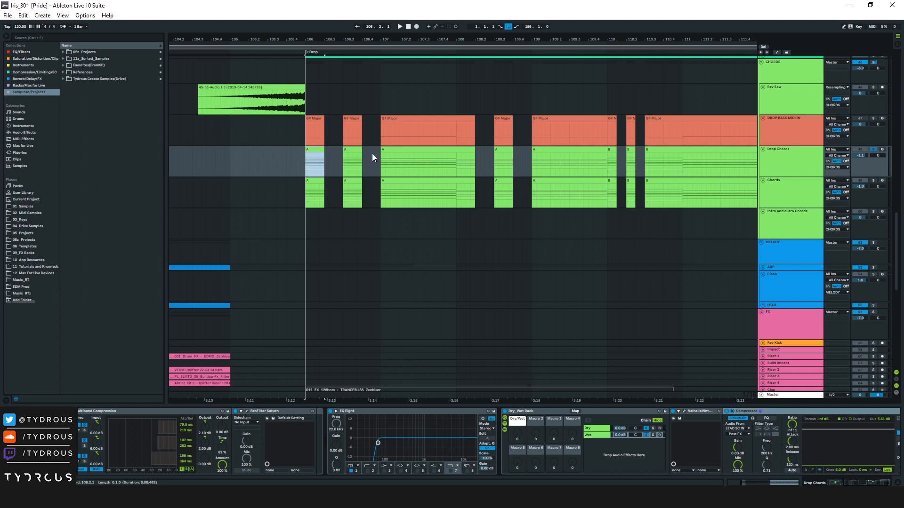
pyautogui.click(803, 437)
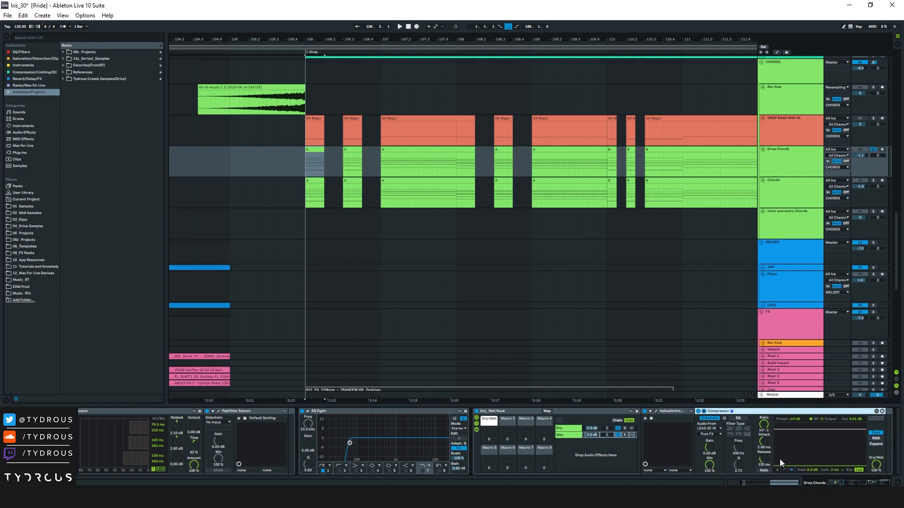
pyautogui.click(315, 148)
pyautogui.press('space')
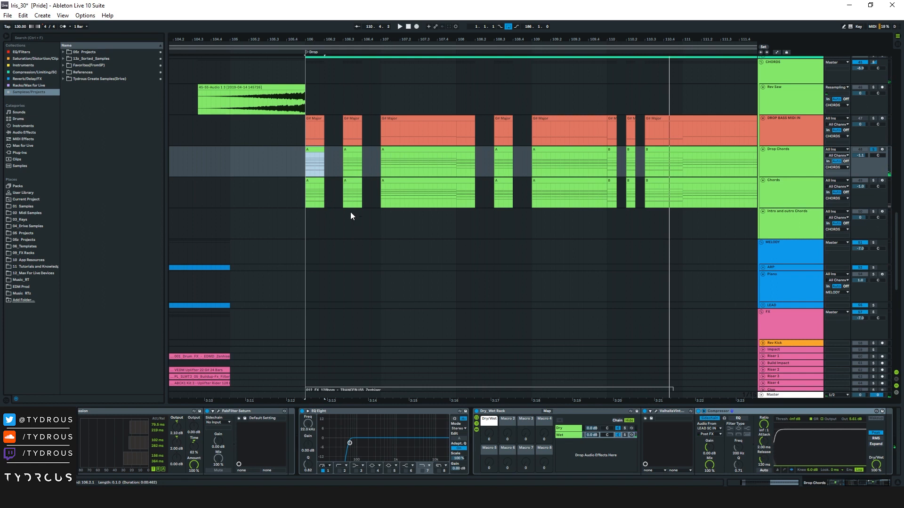
# Fold all the track groups and bring the whole arrangement into view.
pyautogui.click(328, 187)
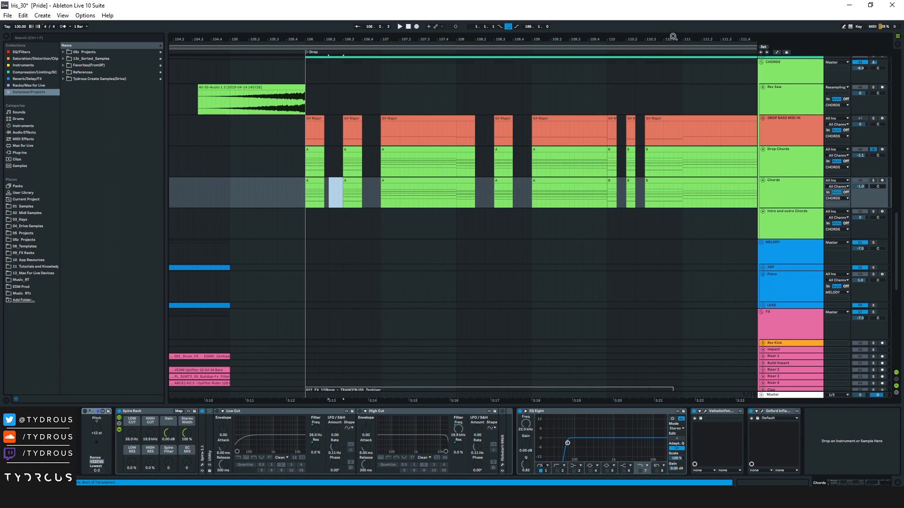
pyautogui.moveTo(674, 36); pyautogui.dragTo(603, 4)
pyautogui.click(778, 93)
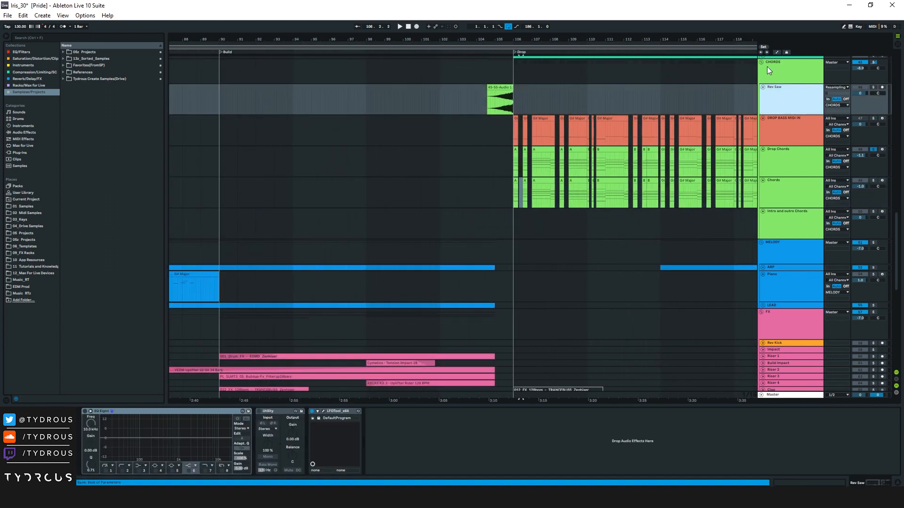
pyautogui.keyDown('alt'); pyautogui.click(762, 62); pyautogui.keyUp('alt')
pyautogui.moveTo(700, 35); pyautogui.dragTo(486, 32)
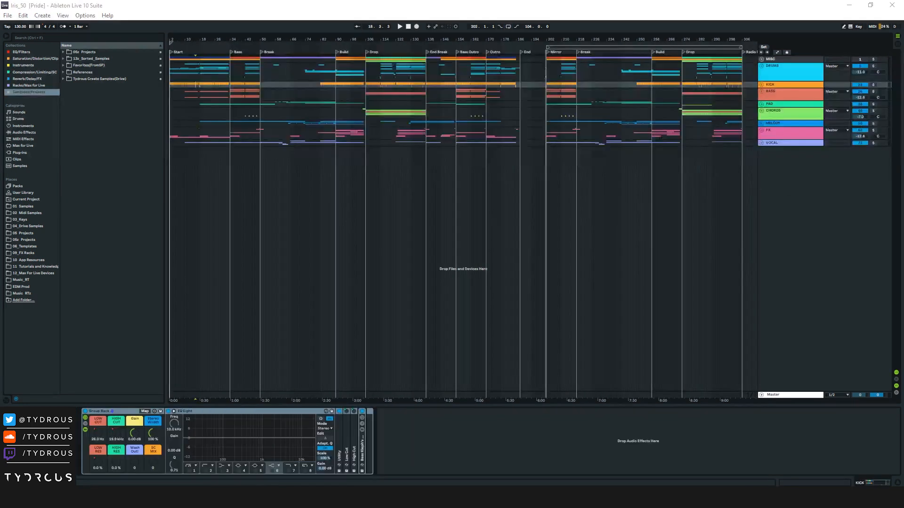
# Examine the Iris_50 arrangement by marking the DRUMS, MELODY, BASS and PAD parts and the Start-to-Break range across the groups.
pyautogui.click(238, 69)
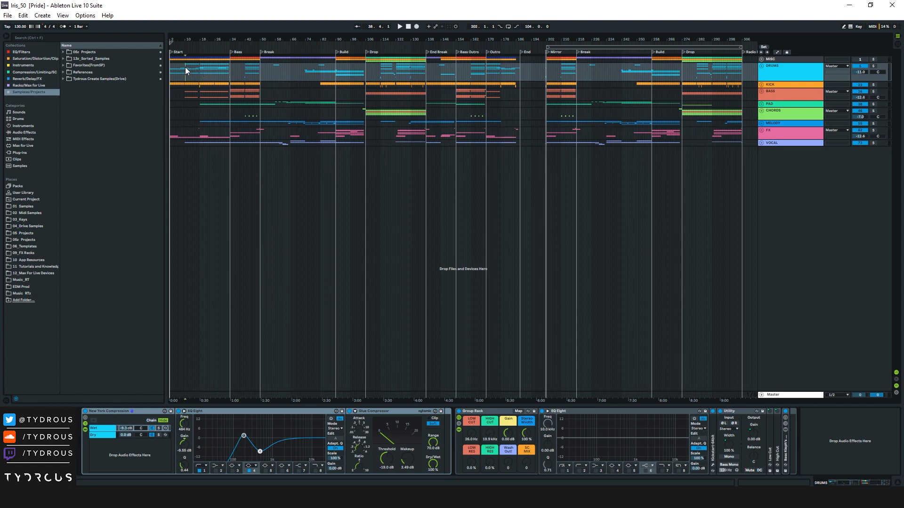
pyautogui.moveTo(216, 115)
pyautogui.mouseDown()
pyautogui.moveTo(247, 142)
pyautogui.moveTo(346, 143)
pyautogui.mouseUp()
pyautogui.click(328, 123)
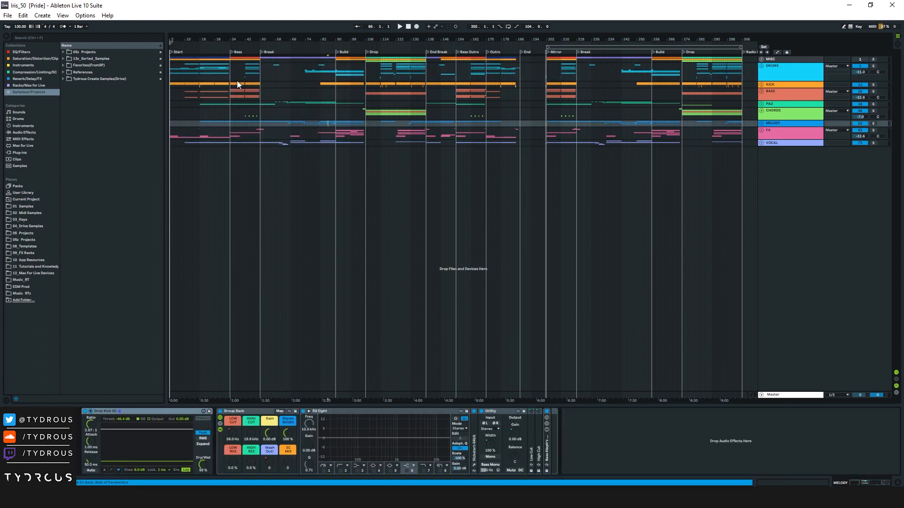
pyautogui.moveTo(365, 92); pyautogui.dragTo(377, 104)
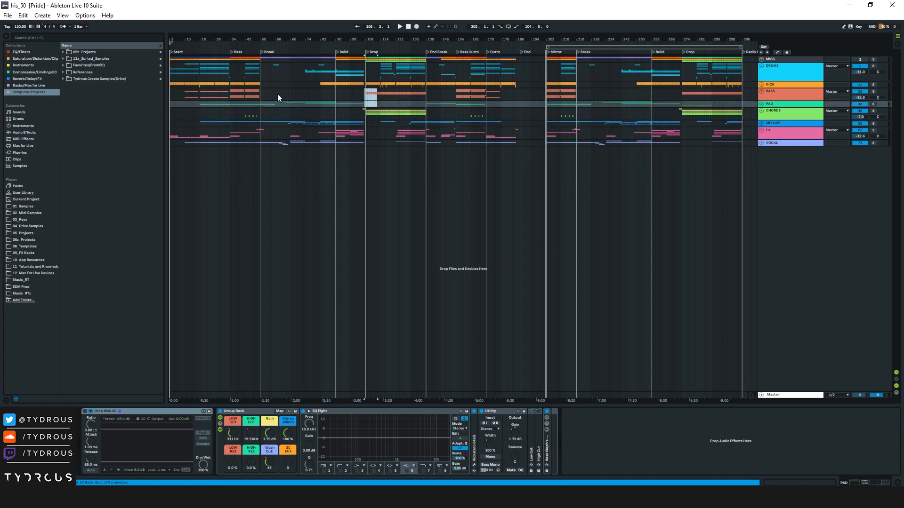
pyautogui.moveTo(178, 72); pyautogui.dragTo(258, 134)
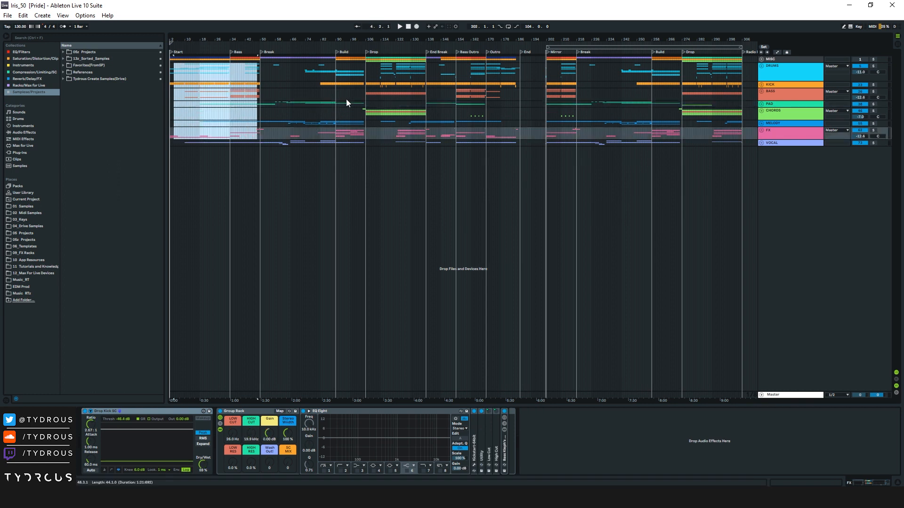
pyautogui.click(428, 97)
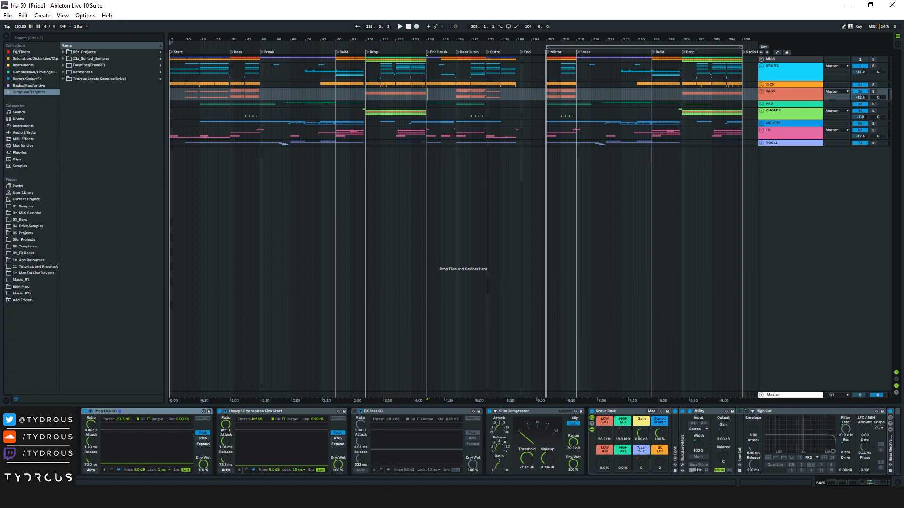
# Play the arrangement from the Start section and skip ahead through the Bass section to the Break.
pyautogui.click(177, 48)
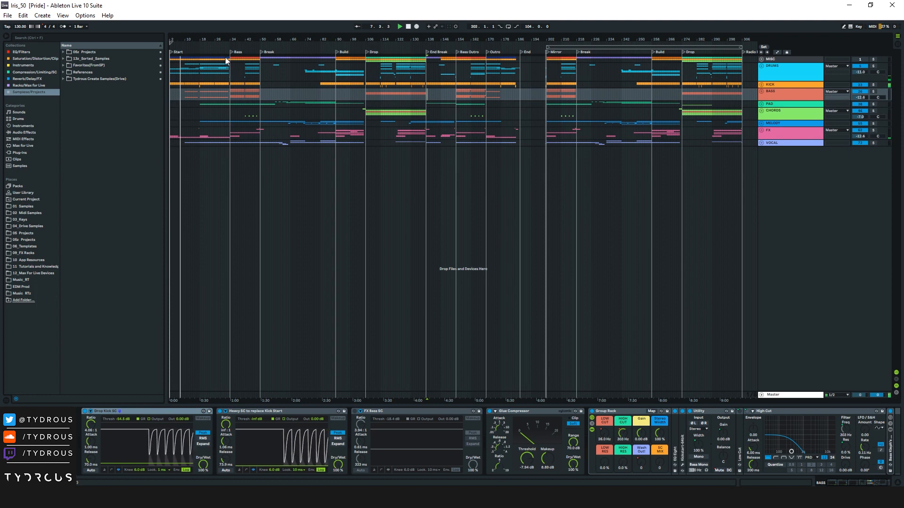
pyautogui.click(195, 48)
pyautogui.moveTo(203, 40); pyautogui.dragTo(260, 39)
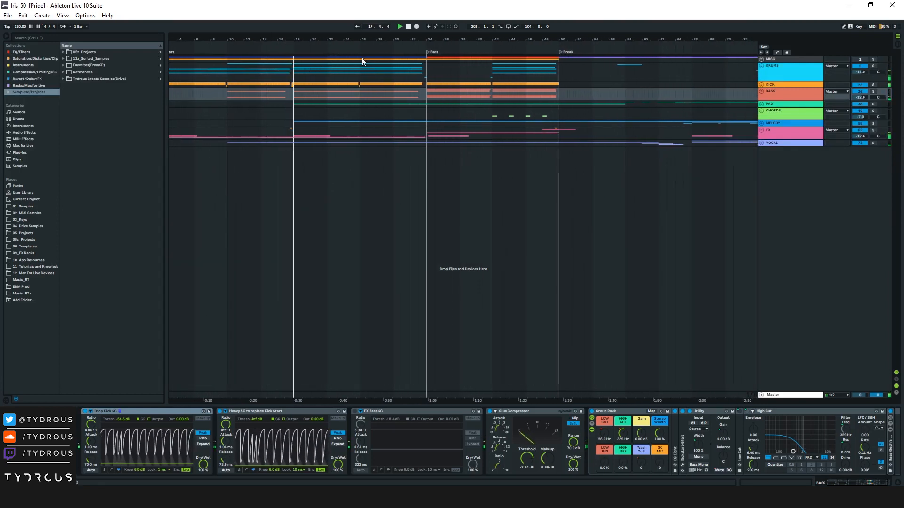
pyautogui.moveTo(472, 40); pyautogui.dragTo(283, 39)
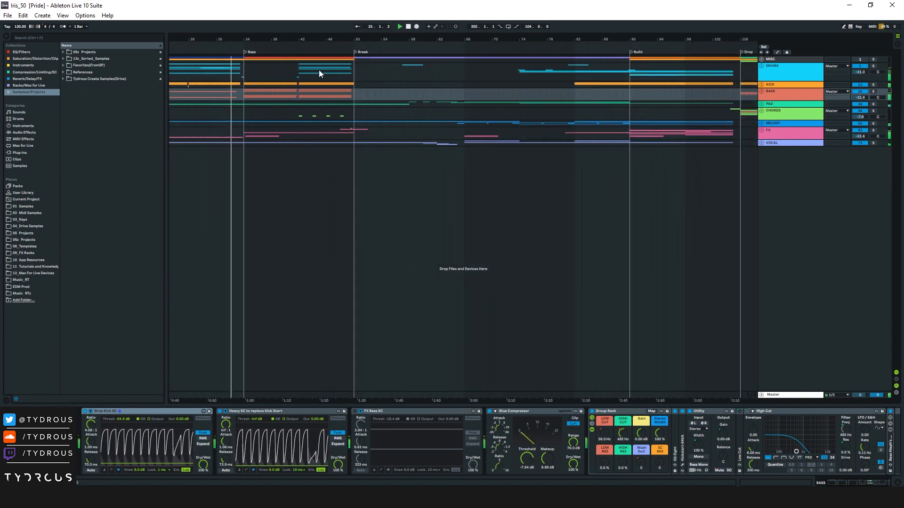
pyautogui.click(292, 48)
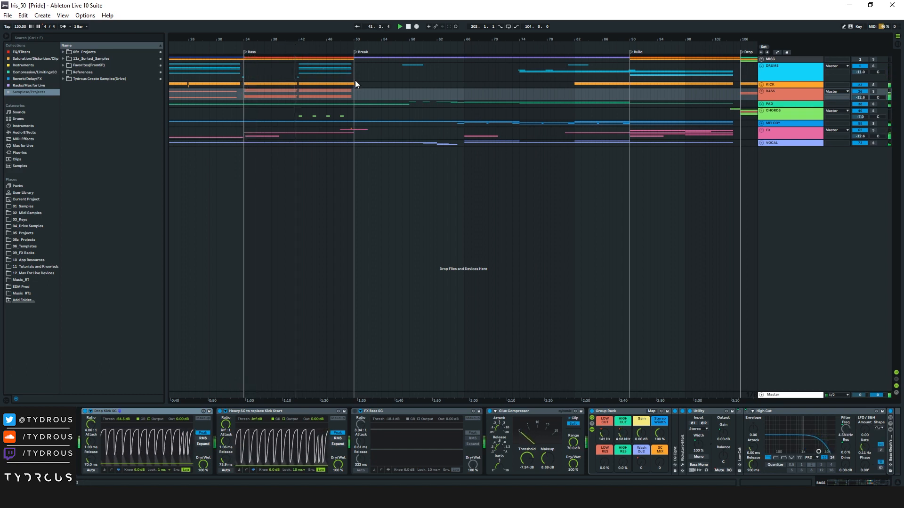
pyautogui.click(359, 53)
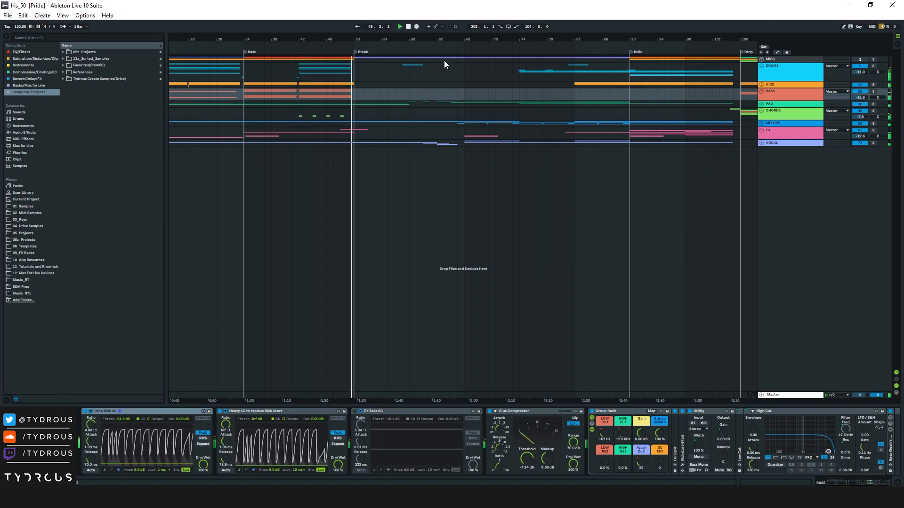
# Audition the Break by skipping ahead within it and playing on into the Build.
pyautogui.moveTo(438, 38); pyautogui.dragTo(292, 39)
pyautogui.click(247, 47)
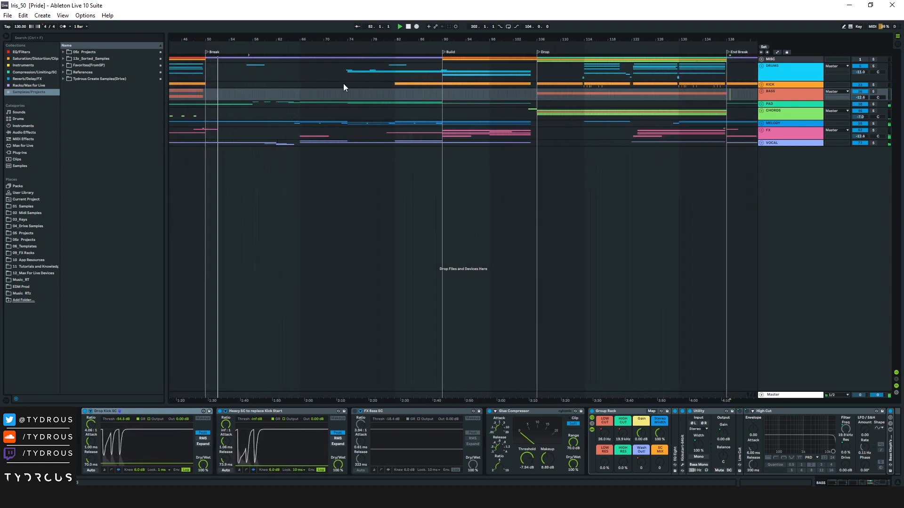
pyautogui.click(342, 46)
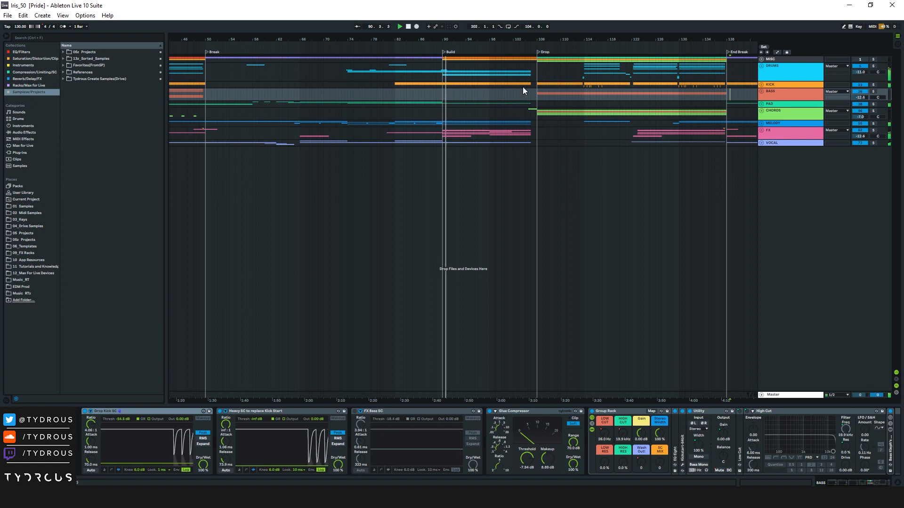
# Skip to the last bars before the Drop and play through the Drop into the End Break.
pyautogui.click(517, 47)
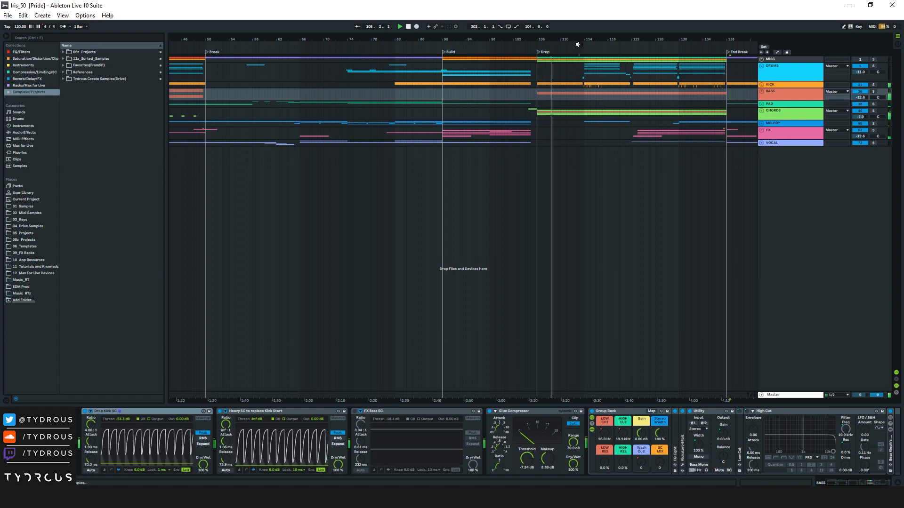
pyautogui.moveTo(591, 40); pyautogui.dragTo(426, 45)
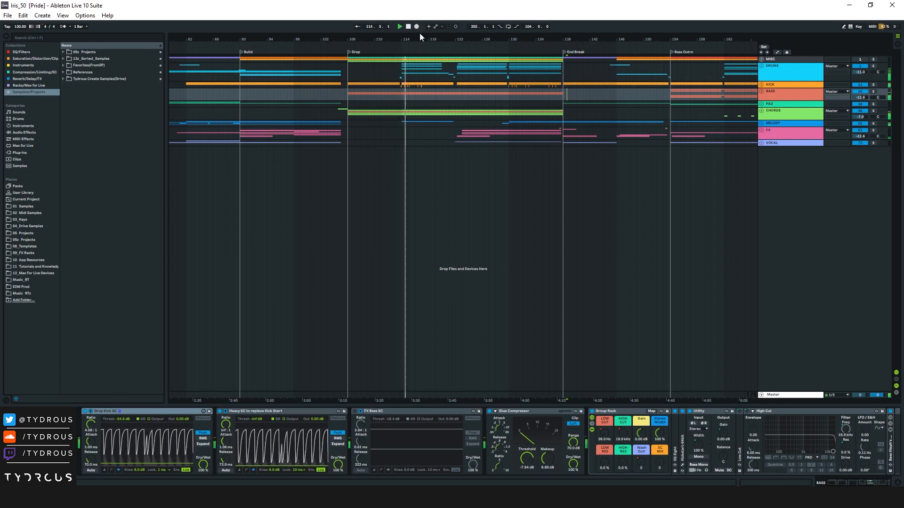
pyautogui.moveTo(417, 38); pyautogui.dragTo(416, 39)
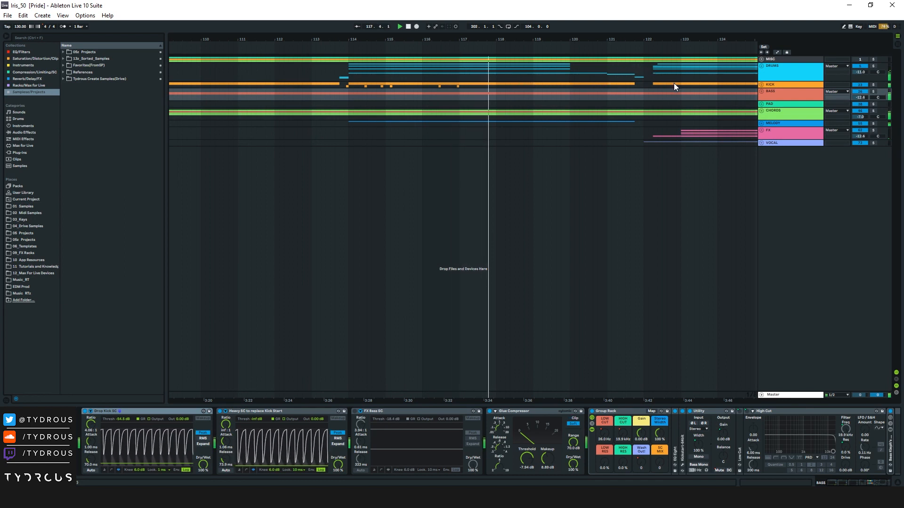
pyautogui.moveTo(431, 43); pyautogui.dragTo(431, 38)
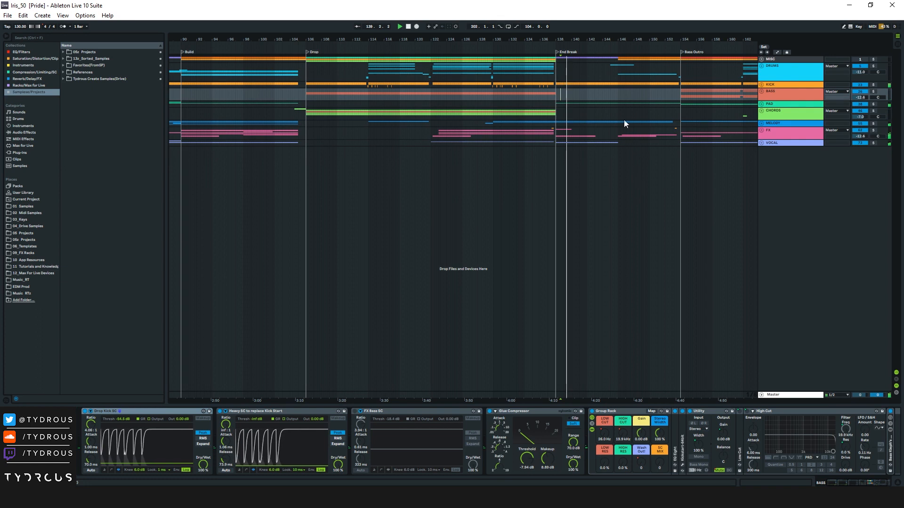
# Skip ahead in the End Break, play into the Bass Outro, stop playback and return to the full arrangement view.
pyautogui.click(615, 46)
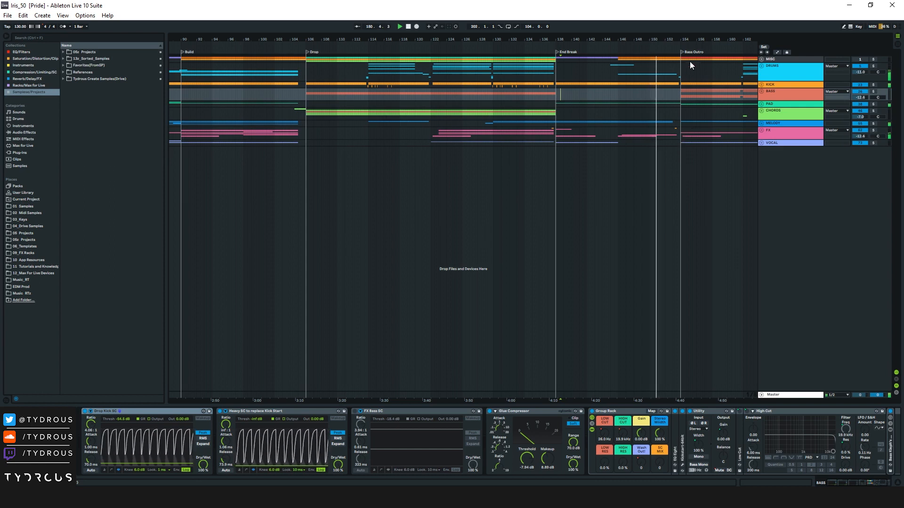
pyautogui.moveTo(692, 38); pyautogui.dragTo(500, 51)
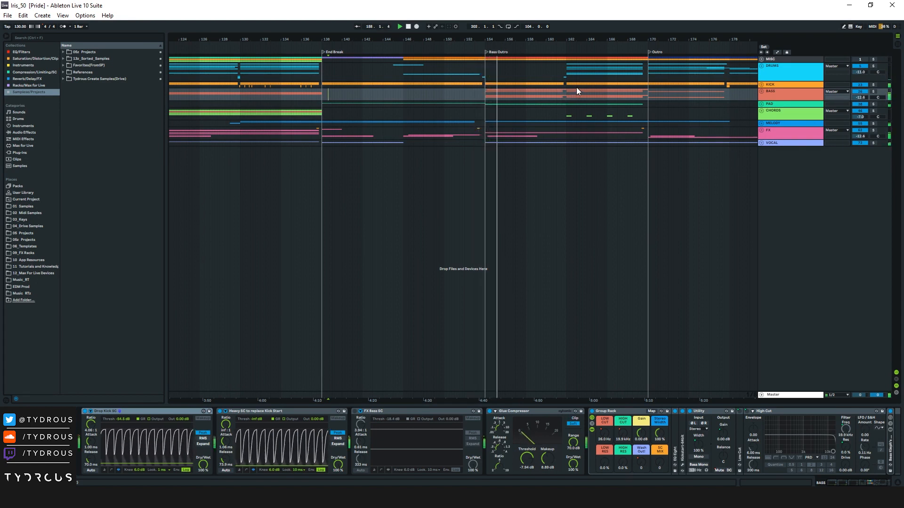
pyautogui.moveTo(497, 39); pyautogui.dragTo(619, 39)
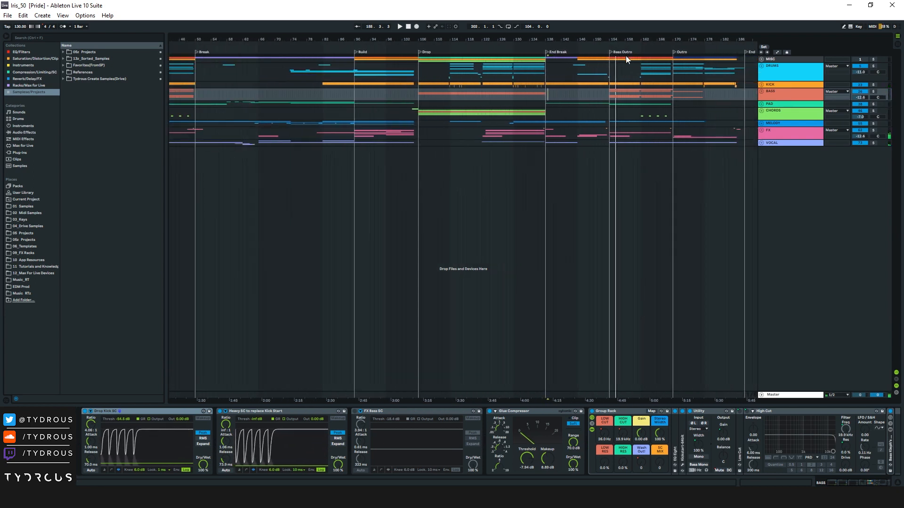
pyautogui.moveTo(431, 37); pyautogui.dragTo(506, 37)
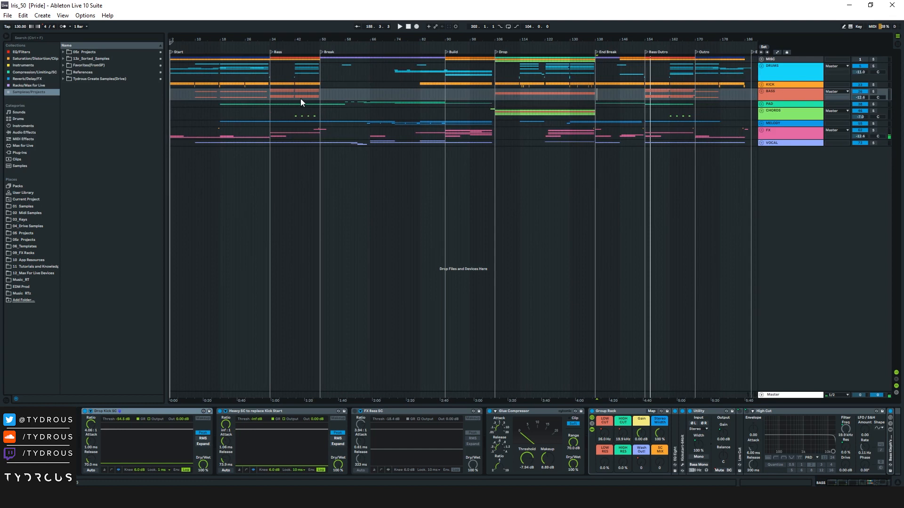
# Set the start position at the Bass section on bar 34 and unfold all the track groups to show the bass clips there.
pyautogui.click(271, 94)
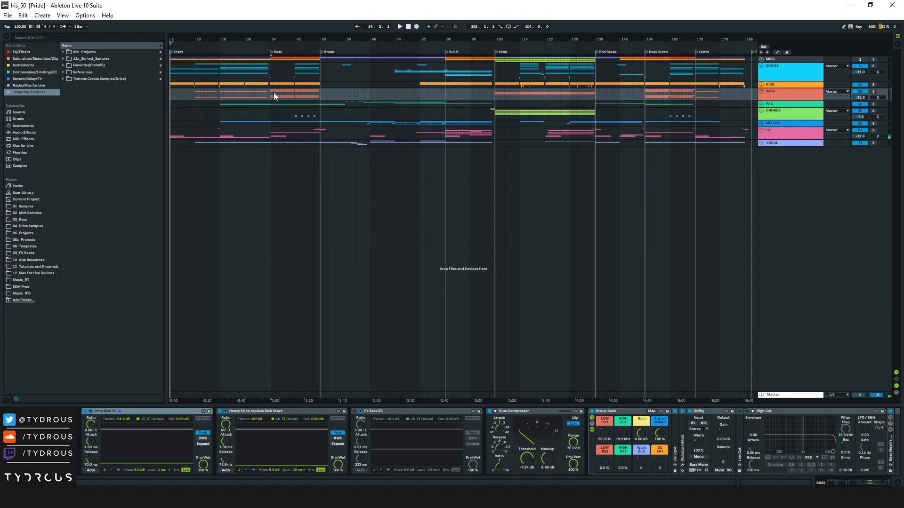
pyautogui.keyDown('alt'); pyautogui.click(762, 92); pyautogui.keyUp('alt')
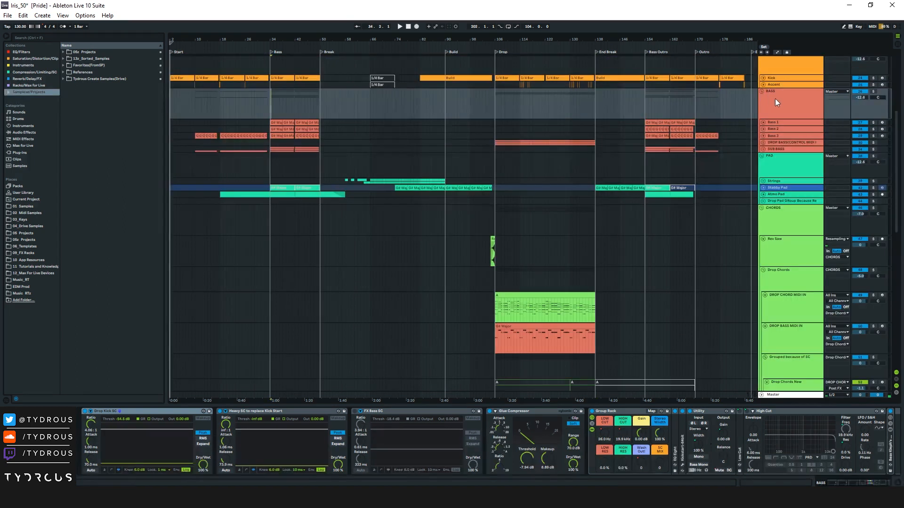
pyautogui.click(270, 102)
pyautogui.moveTo(271, 38); pyautogui.dragTo(281, 98)
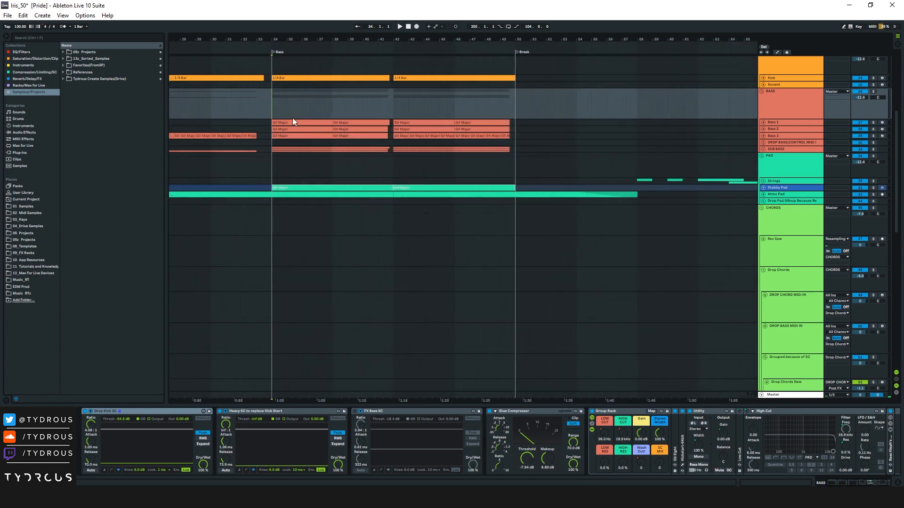
# Solo the KICK and BASS groups and play them together from the start of the Bass section at bar 34.
pyautogui.click(444, 123)
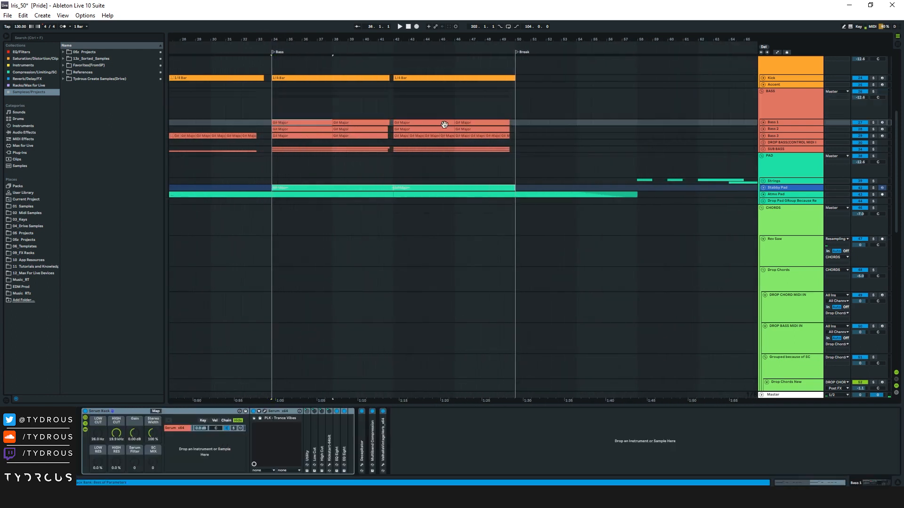
pyautogui.click(809, 90)
pyautogui.click(874, 91)
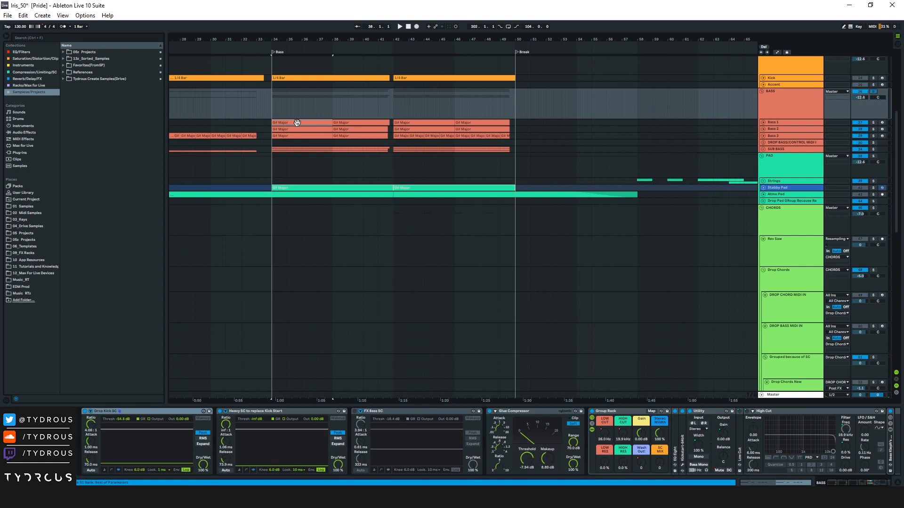
pyautogui.scroll(3, 359, 124)
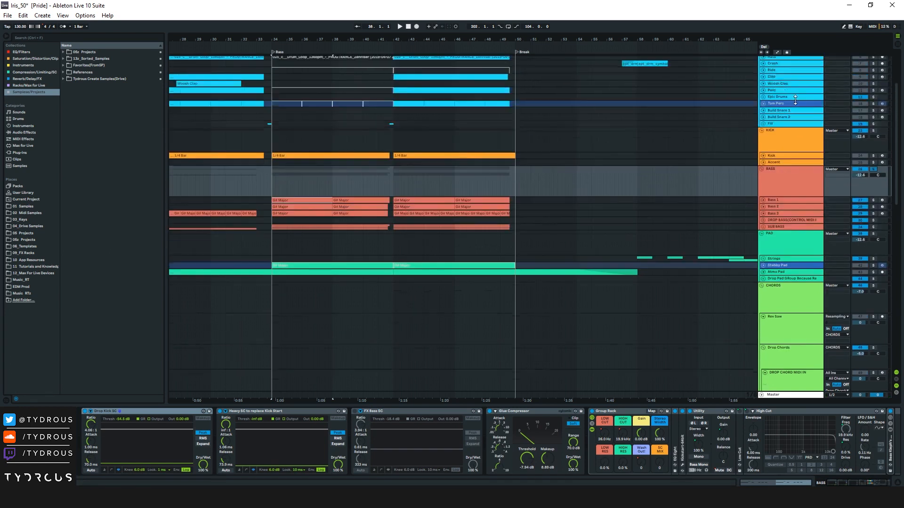
pyautogui.moveTo(282, 36); pyautogui.dragTo(296, 75)
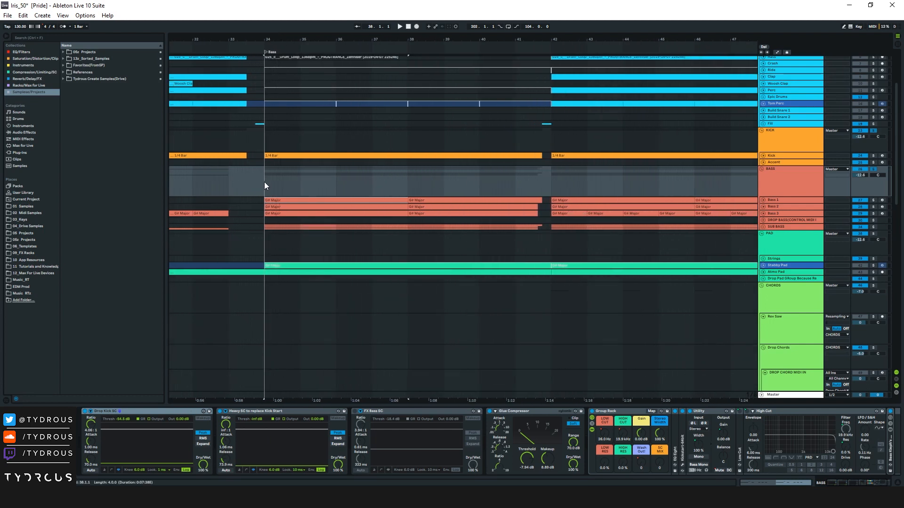
pyautogui.press('space')
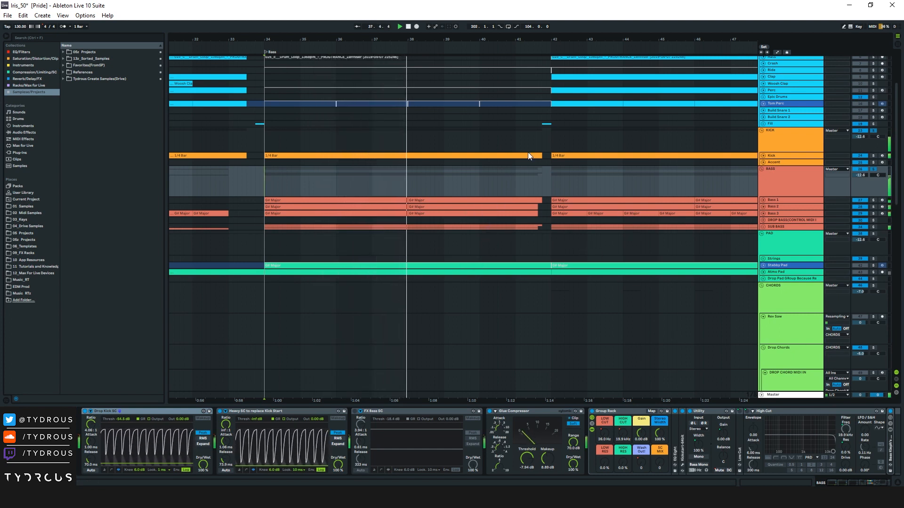
# Stop playback, clear the KICK and BASS solos, and fold the track groups to view the whole Bass section.
pyautogui.click(872, 172)
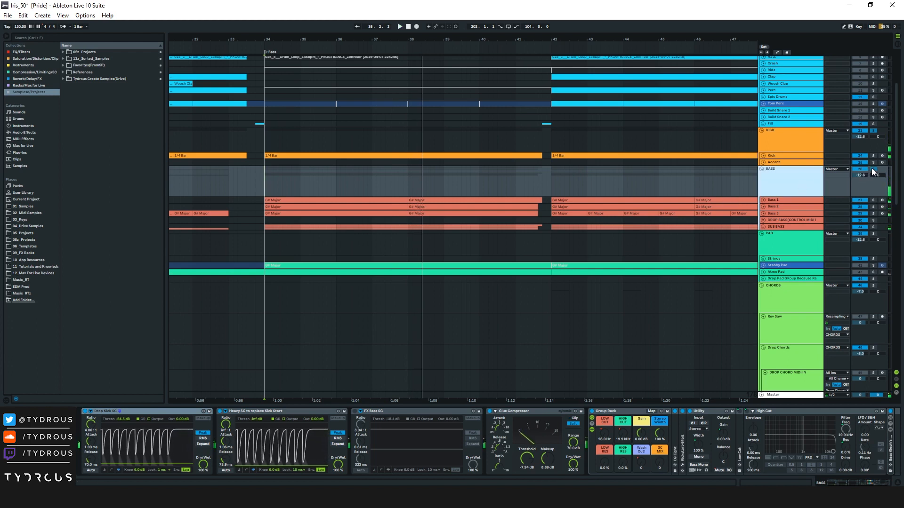
pyautogui.click(872, 169)
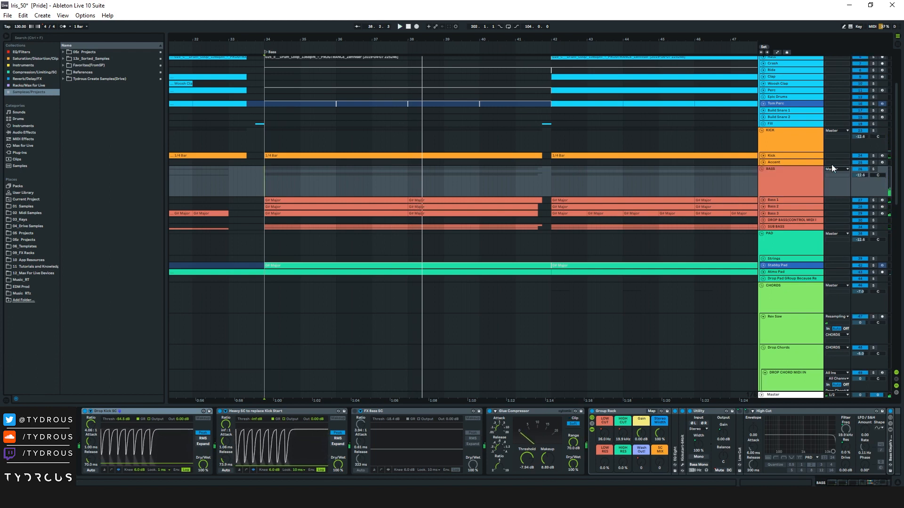
pyautogui.keyDown('alt'); pyautogui.click(762, 169); pyautogui.keyUp('alt')
pyautogui.moveTo(539, 39)
pyautogui.mouseDown()
pyautogui.moveTo(406, 39)
pyautogui.moveTo(405, 24)
pyautogui.mouseUp()
pyautogui.click(332, 91)
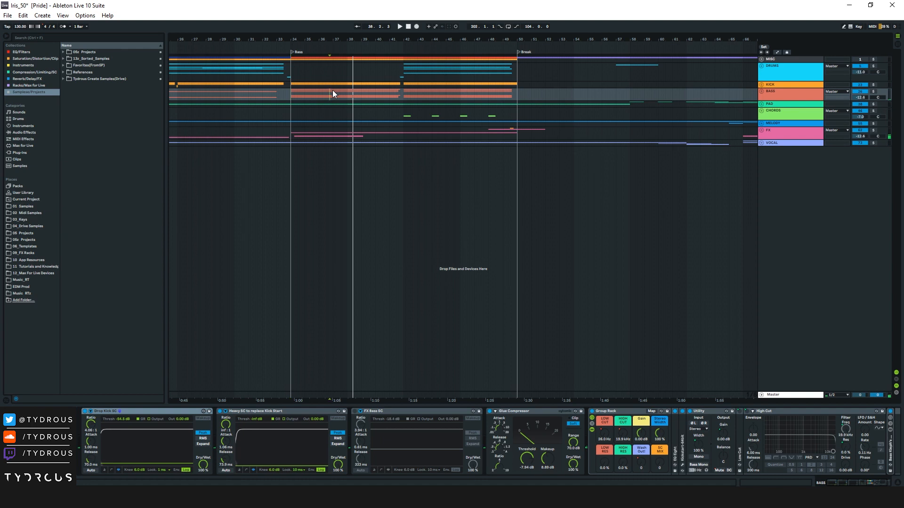
pyautogui.moveTo(332, 89); pyautogui.dragTo(420, 104)
pyautogui.click(389, 94)
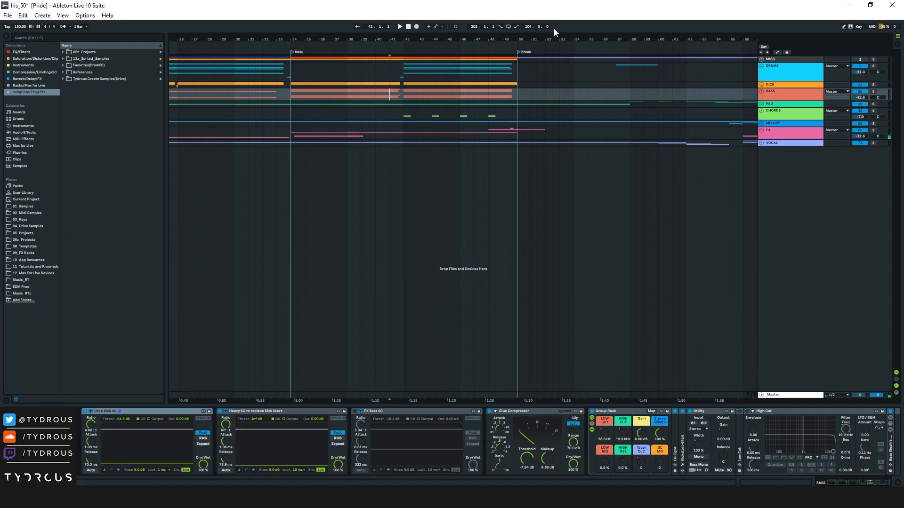
# Solo the Rev Saw track inside the CHORDS group and play its clip leading into the Drop.
pyautogui.moveTo(548, 36); pyautogui.dragTo(345, 6)
pyautogui.moveTo(531, 37); pyautogui.dragTo(531, 44)
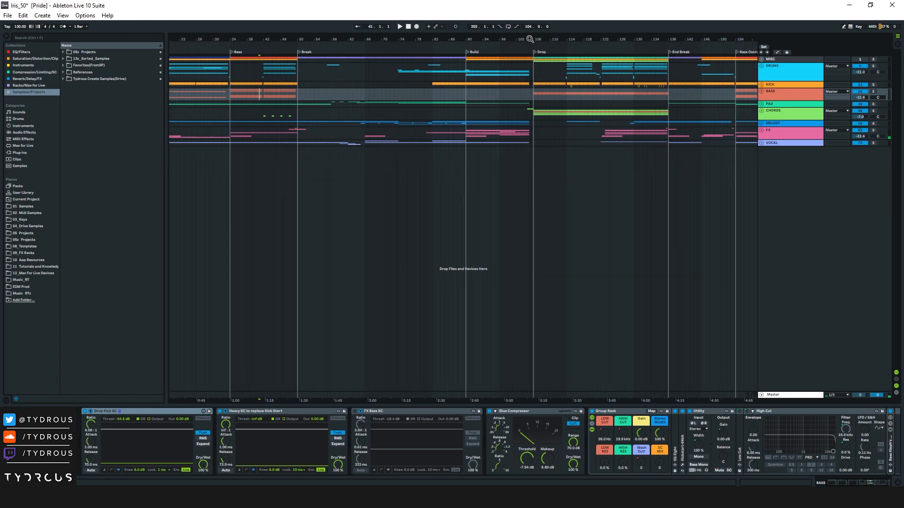
pyautogui.click(764, 111)
pyautogui.click(794, 151)
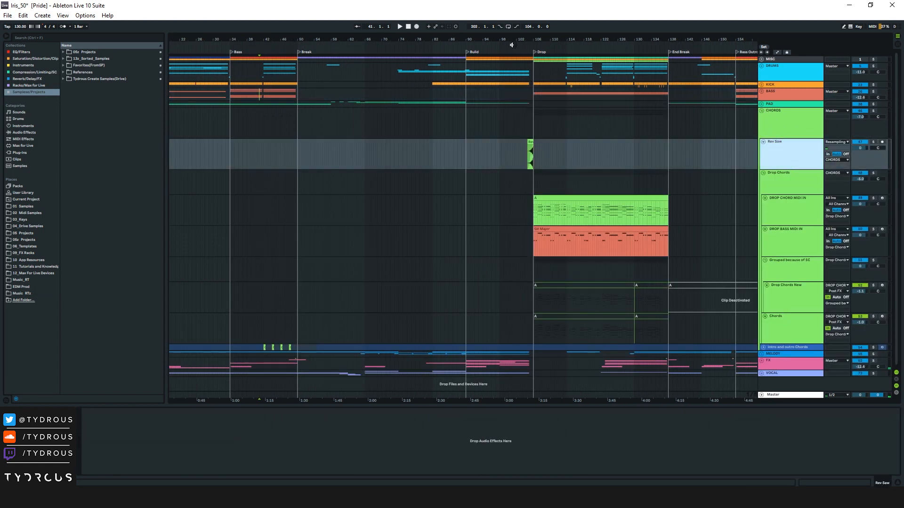
pyautogui.moveTo(538, 37); pyautogui.dragTo(496, 96)
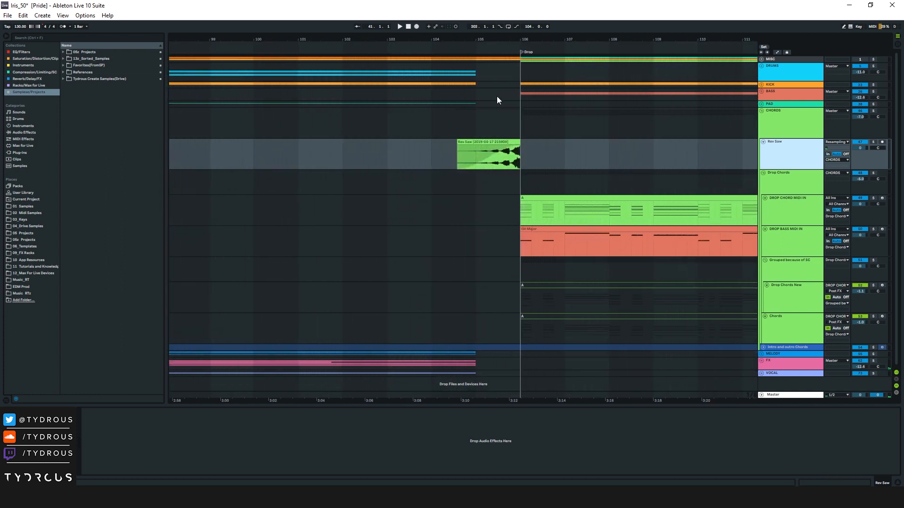
pyautogui.click(495, 142)
pyautogui.press('space')
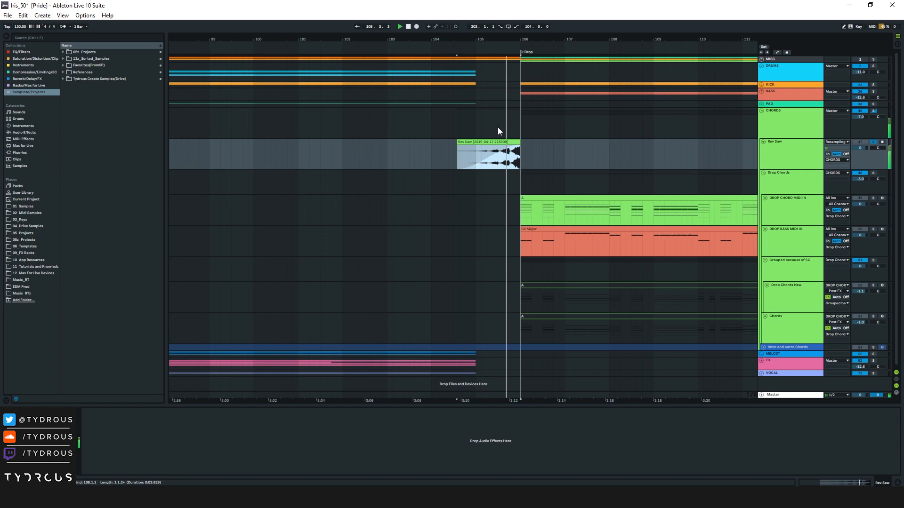
pyautogui.press('space')
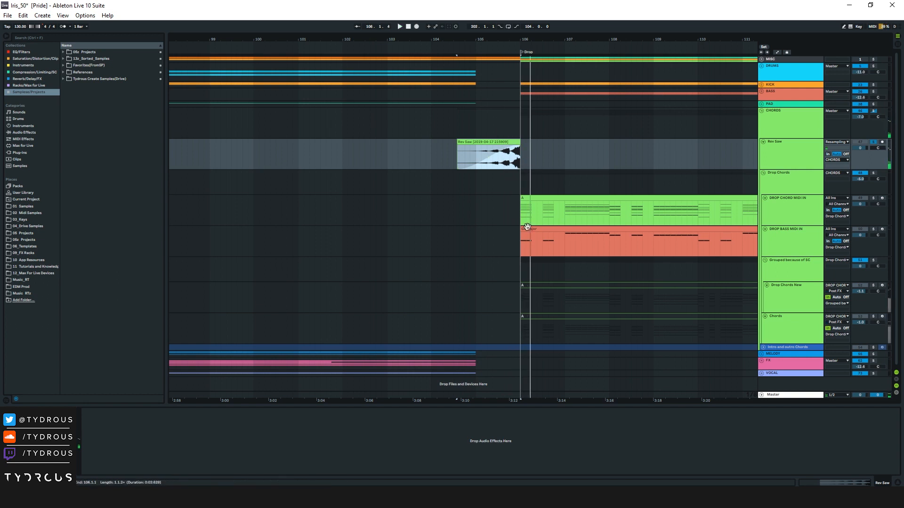
# Highlight the first chord of the DROP CHORD MIDI IN clip at the start of the Drop.
pyautogui.moveTo(517, 38); pyautogui.dragTo(463, 156)
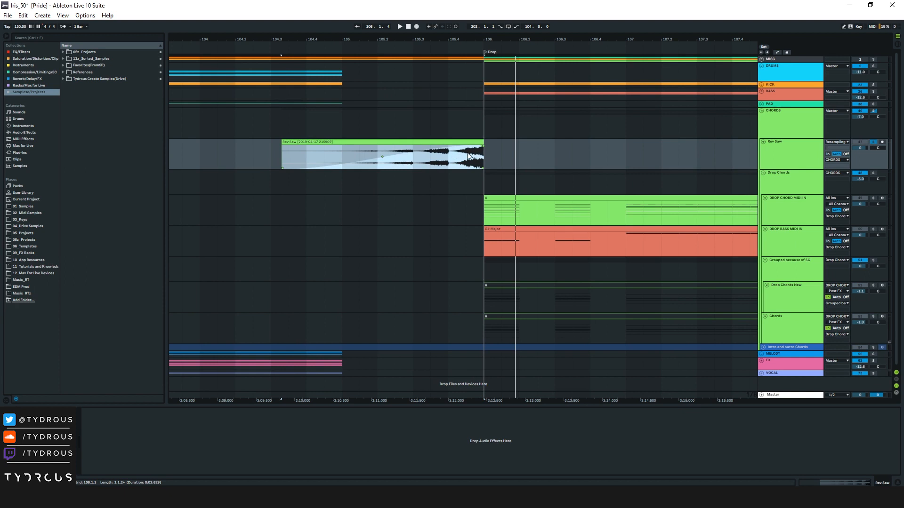
pyautogui.click(498, 197)
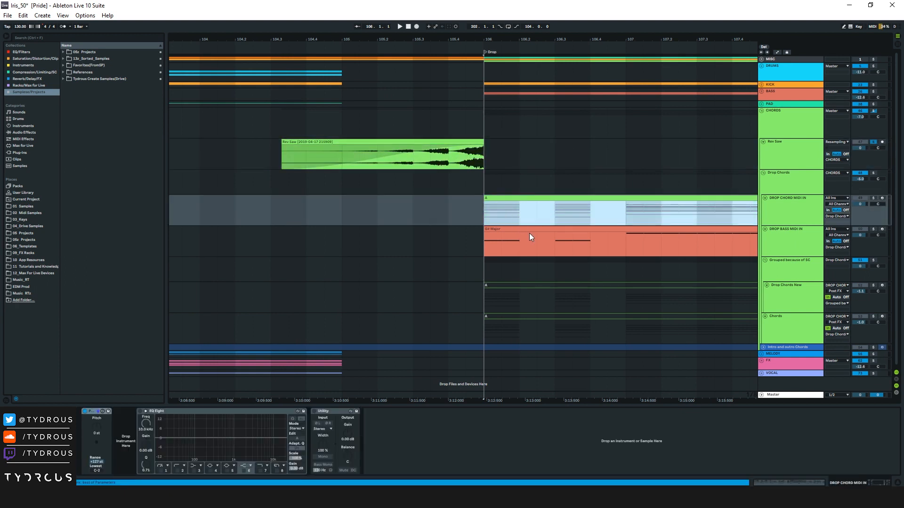
pyautogui.click(488, 209)
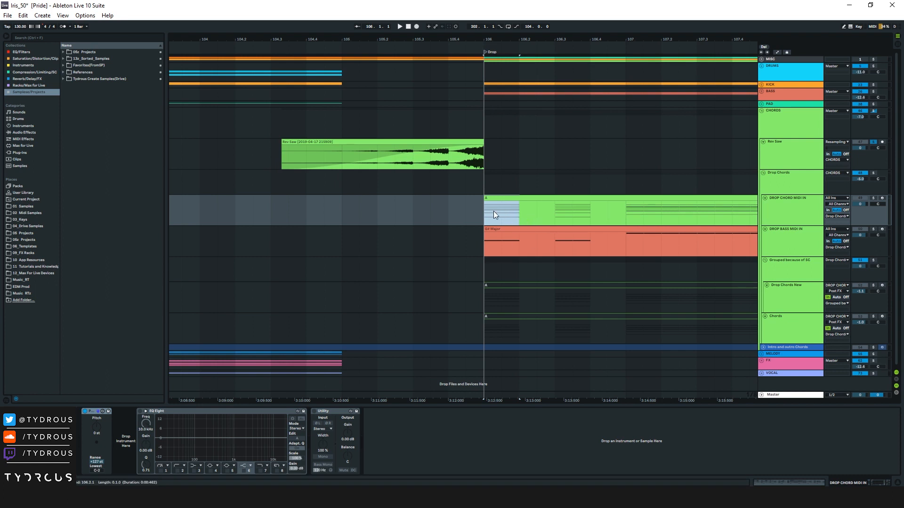
pyautogui.moveTo(492, 210); pyautogui.dragTo(614, 214)
pyautogui.click(615, 214)
# Highlight the Rev Saw clip and the bar before the Drop, comparing them with the first drop chord at bar 106.
pyautogui.moveTo(481, 161); pyautogui.dragTo(288, 160)
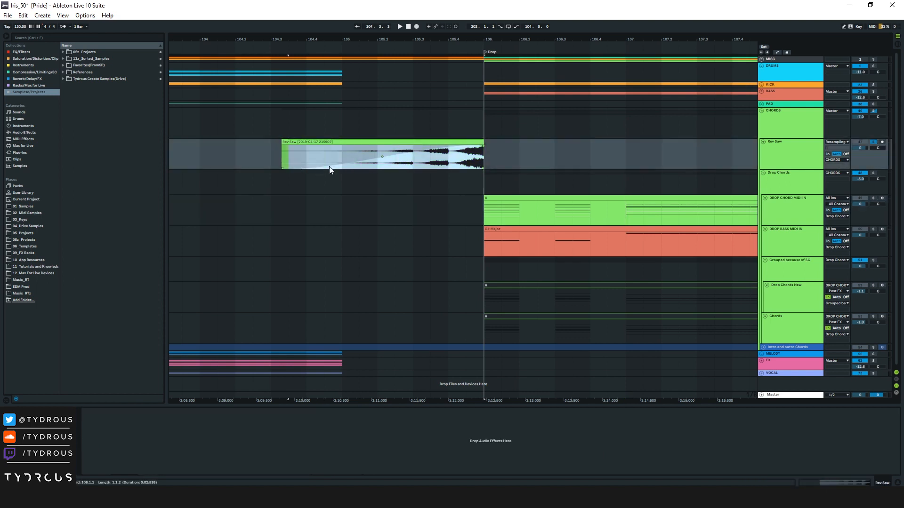
pyautogui.moveTo(335, 154); pyautogui.dragTo(480, 159)
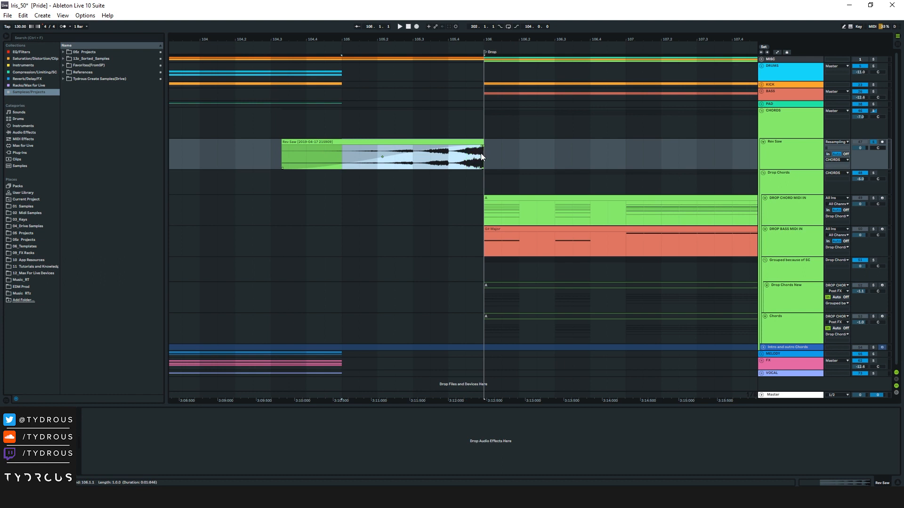
pyautogui.moveTo(340, 120); pyautogui.dragTo(484, 137)
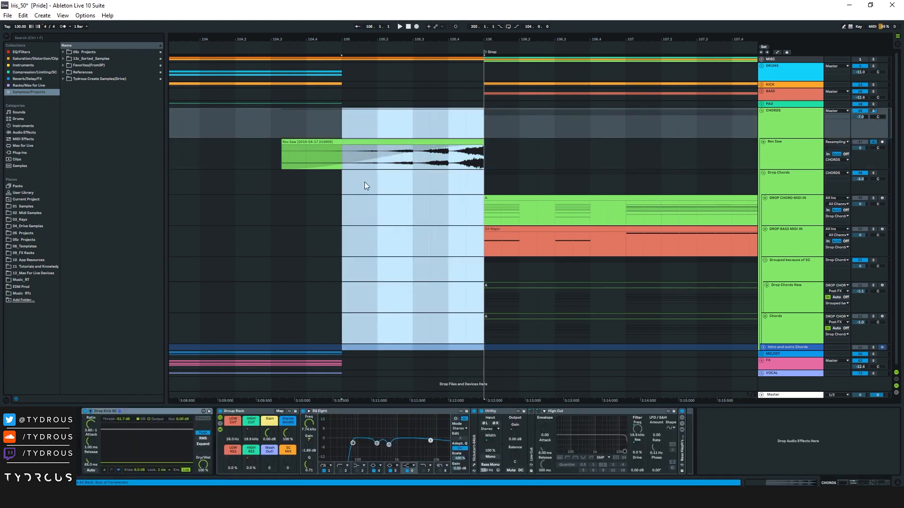
pyautogui.click(341, 161)
pyautogui.moveTo(284, 154); pyautogui.dragTo(482, 163)
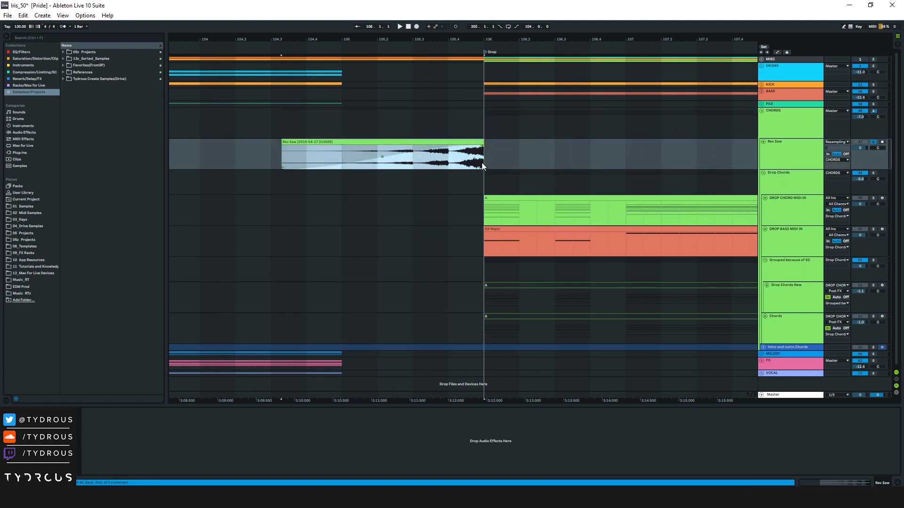
pyautogui.moveTo(485, 116)
pyautogui.mouseDown()
pyautogui.moveTo(487, 208)
pyautogui.moveTo(572, 292)
pyautogui.moveTo(490, 124)
pyautogui.mouseUp()
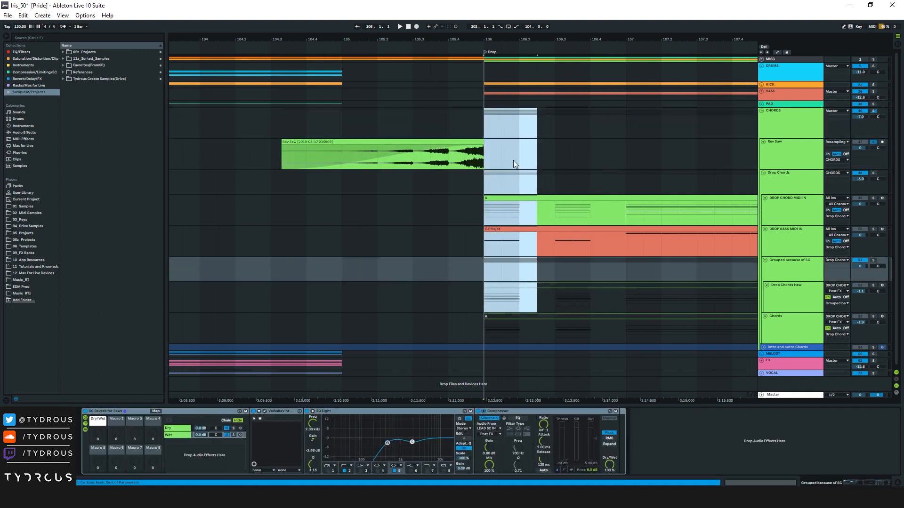
pyautogui.click(519, 123)
# Fold the CHORDS group and expand the KICK group with its Kick and Accent tracks.
pyautogui.click(768, 118)
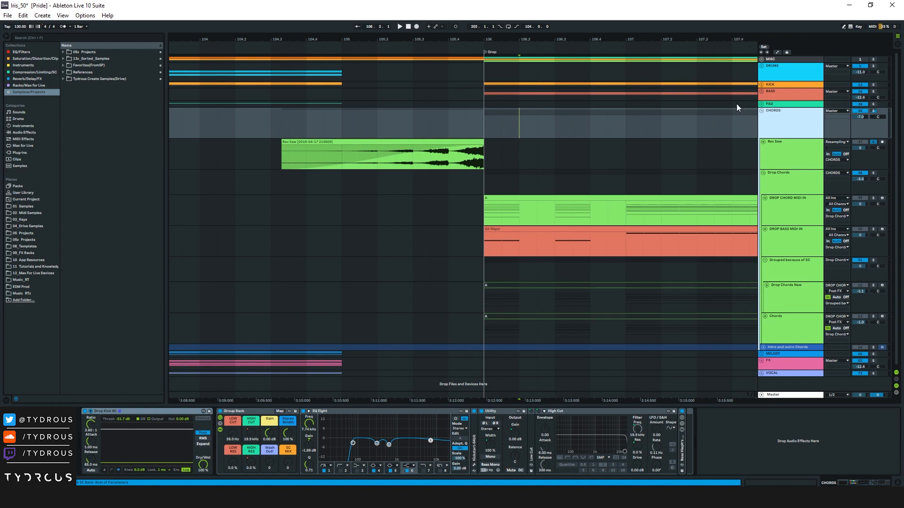
pyautogui.click(761, 110)
pyautogui.moveTo(731, 41); pyautogui.dragTo(510, 40)
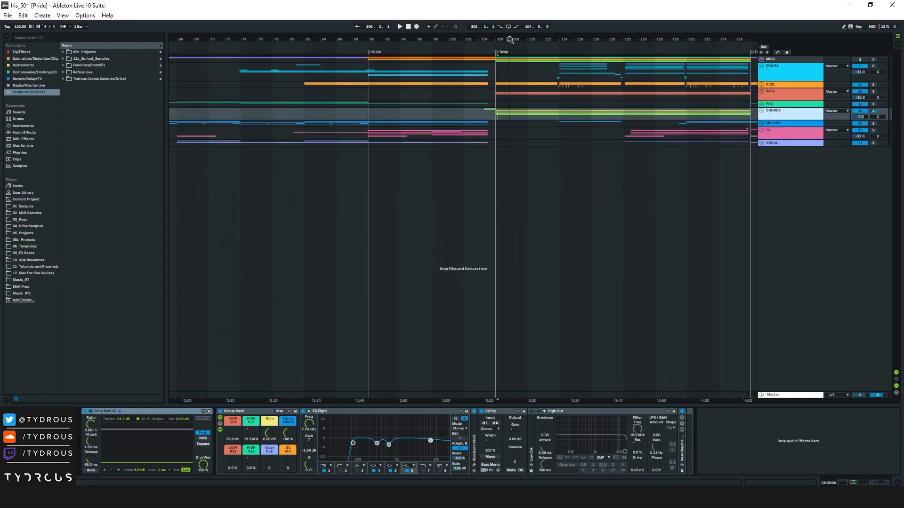
pyautogui.click(762, 86)
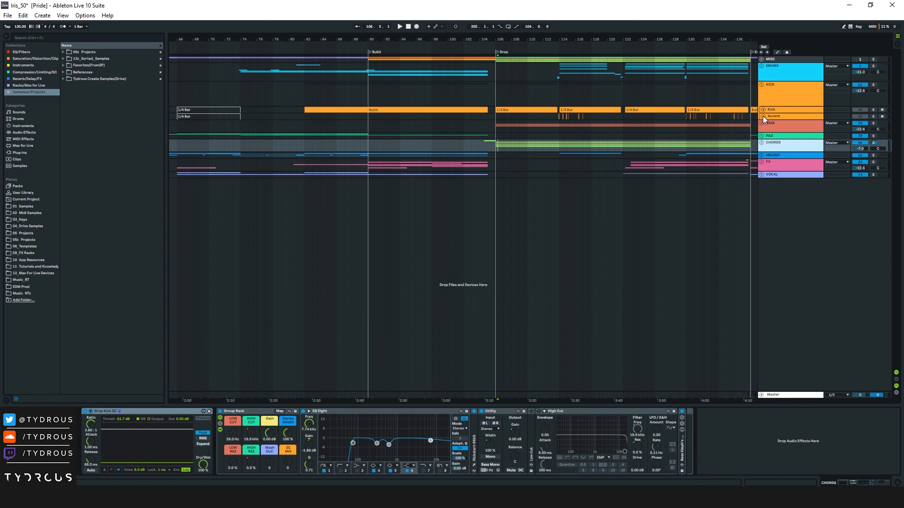
pyautogui.keyDown('alt'); pyautogui.click(762, 116); pyautogui.keyUp('alt')
pyautogui.click(778, 100)
# Inspect the first Accent clip just before bar 114, viewing its note in the MIDI editor and returning to the arrangement.
pyautogui.moveTo(582, 35); pyautogui.dragTo(499, 68)
pyautogui.moveTo(423, 43); pyautogui.dragTo(409, 168)
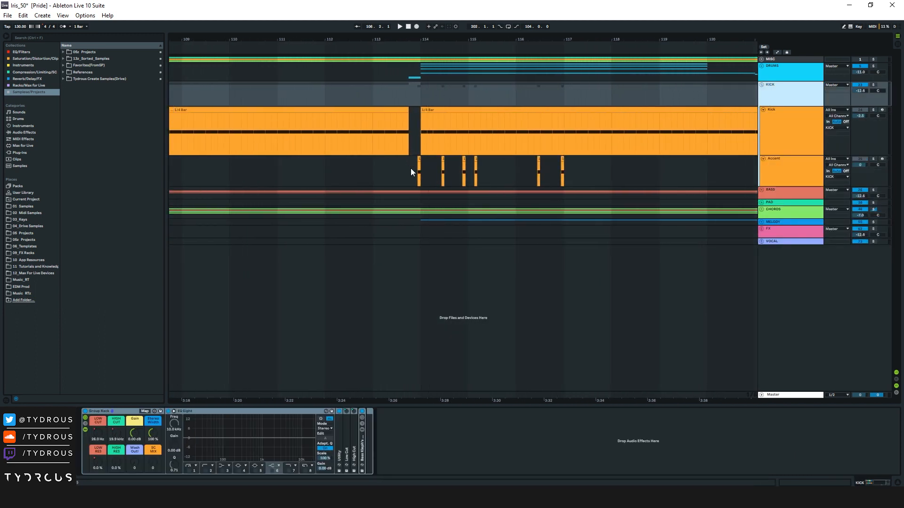
pyautogui.click(409, 168)
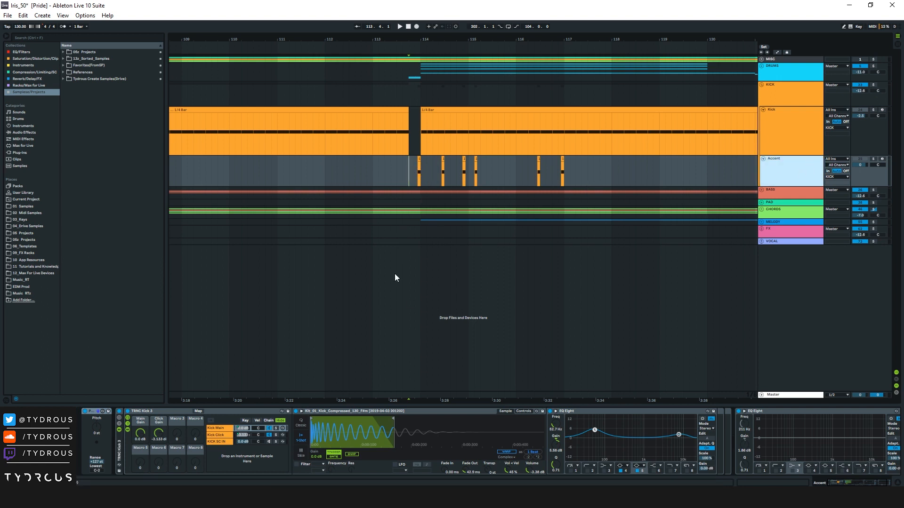
pyautogui.click(417, 166)
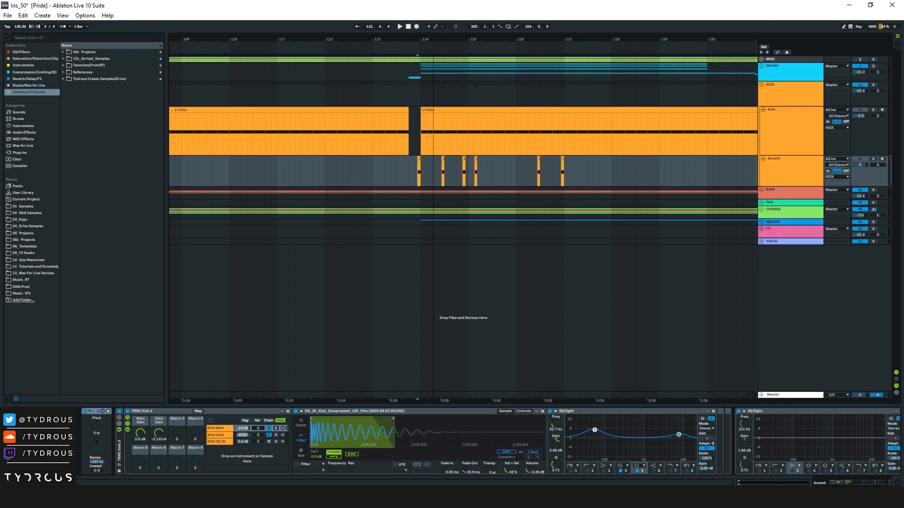
pyautogui.moveTo(424, 40); pyautogui.dragTo(424, 63)
pyautogui.doubleClick(397, 159)
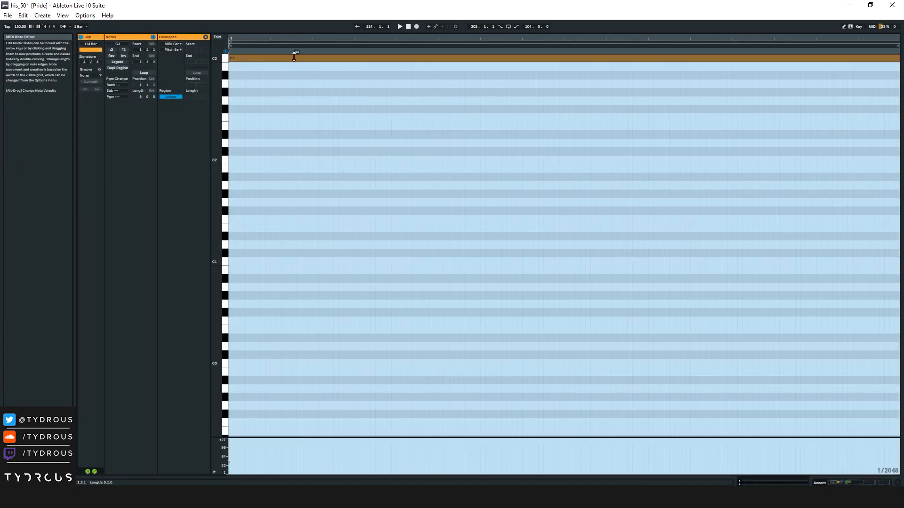
pyautogui.hotkey('ctrl', 'alt', 'l')
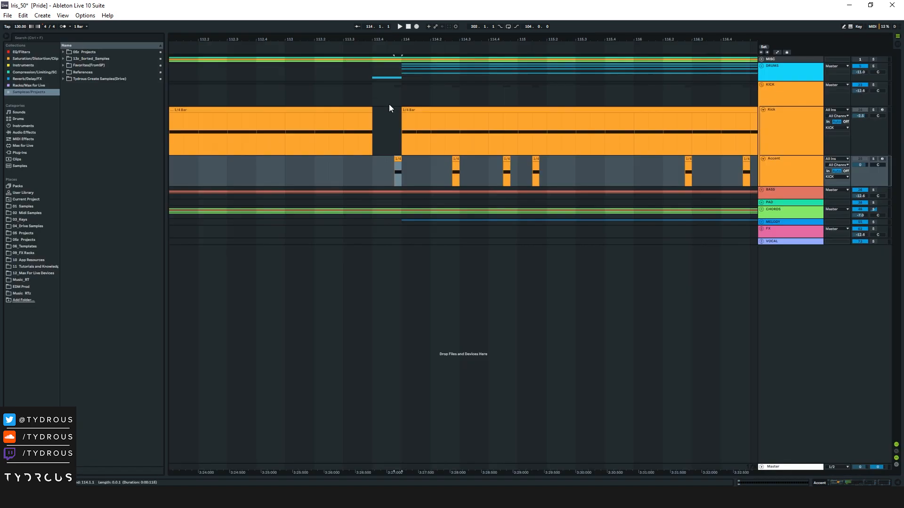
pyautogui.click(398, 167)
pyautogui.doubleClick(371, 162)
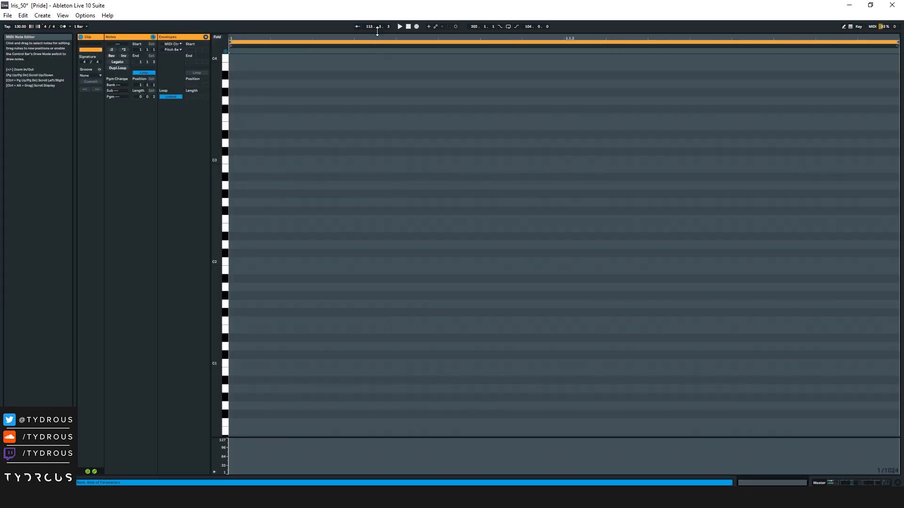
pyautogui.hotkey('ctrl', 'alt', 'l')
pyautogui.click(387, 164)
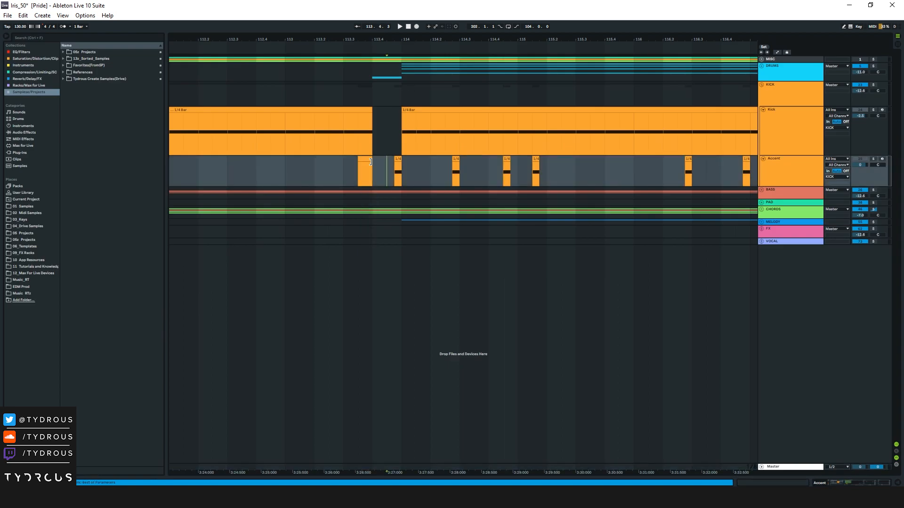
pyautogui.click(395, 163)
# Unfold the CHORDS group and mark the point just before bar 114 where the drop chords pause.
pyautogui.click(762, 209)
pyautogui.moveTo(397, 307)
pyautogui.mouseDown()
pyautogui.moveTo(382, 348)
pyautogui.moveTo(367, 341)
pyautogui.mouseUp()
pyautogui.click(374, 254)
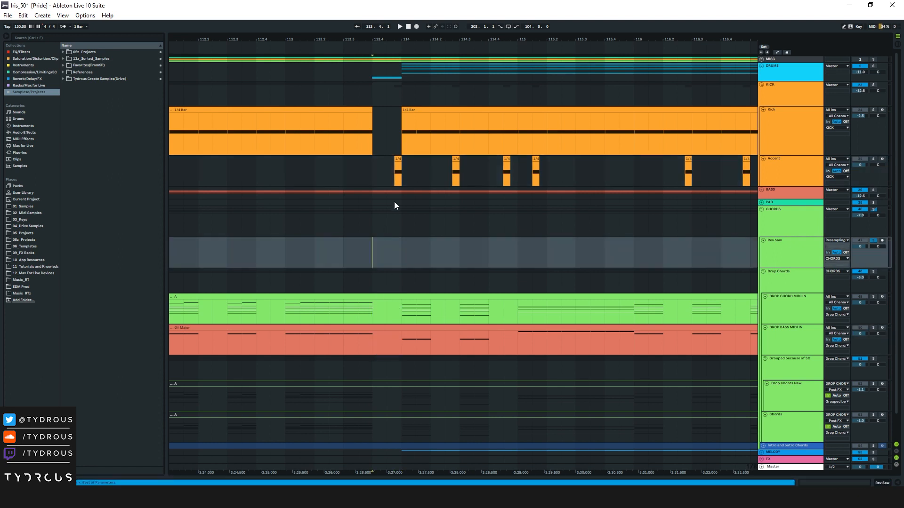
# Solo the KICK group and play the kick and accent hits from the kick gap before bar 114.
pyautogui.click(376, 173)
pyautogui.click(829, 93)
pyautogui.click(874, 85)
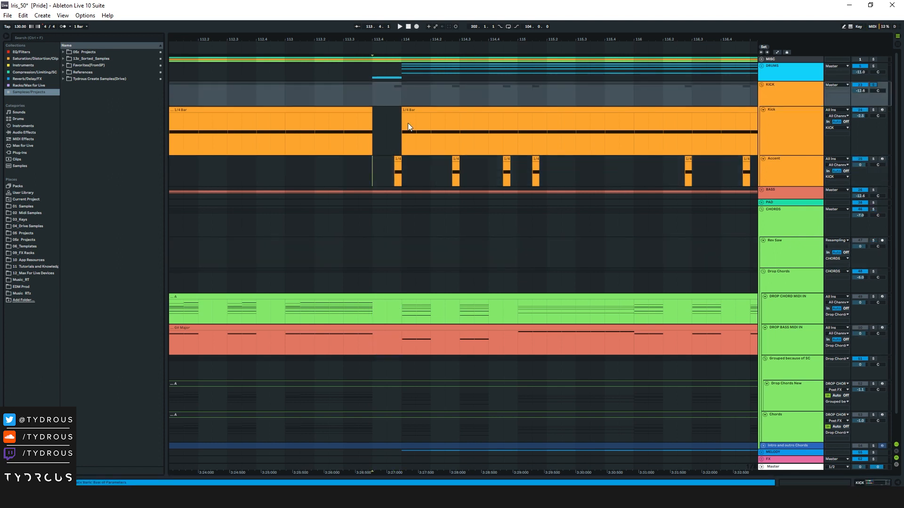
pyautogui.click(376, 96)
pyautogui.moveTo(455, 38)
pyautogui.mouseDown()
pyautogui.moveTo(361, 34)
pyautogui.moveTo(363, 26)
pyautogui.mouseUp()
pyautogui.press('space')
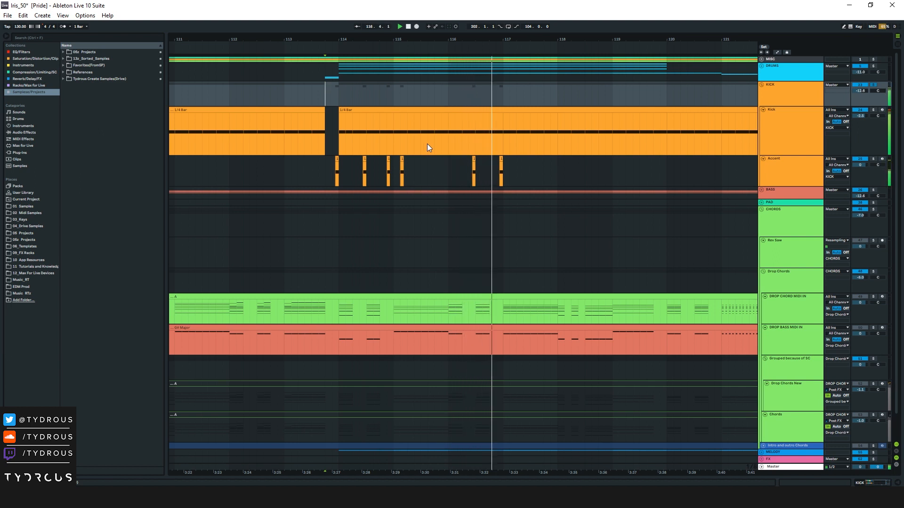
# Solo the CHORDS group alongside KICK and play both from the kick gap just before bar 114.
pyautogui.click(784, 222)
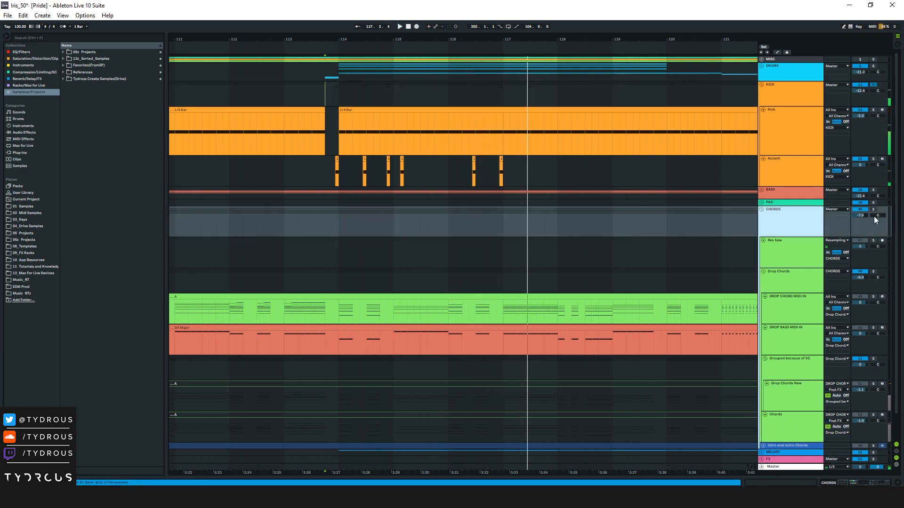
pyautogui.click(872, 209)
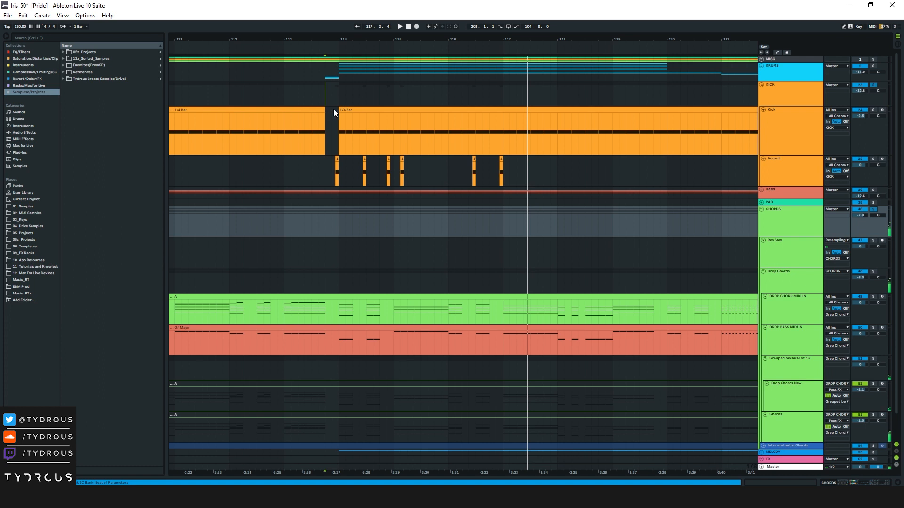
pyautogui.click(328, 98)
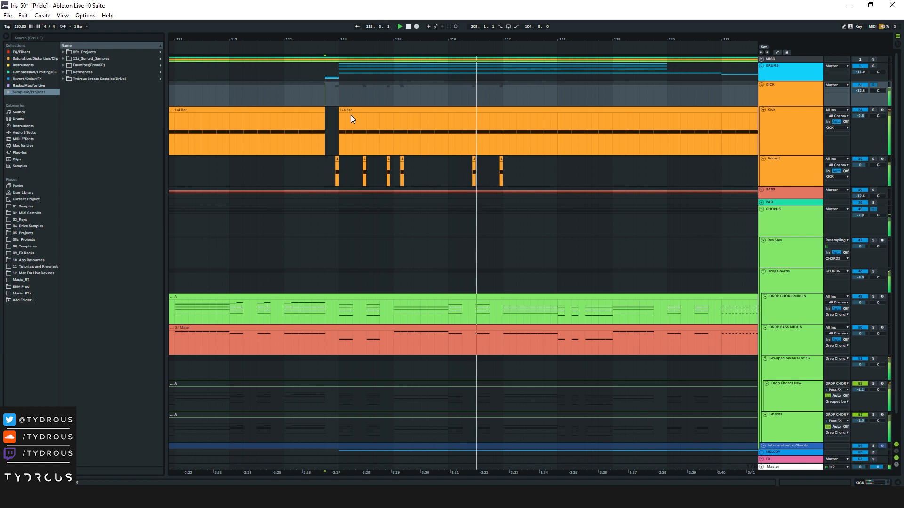
pyautogui.press('space')
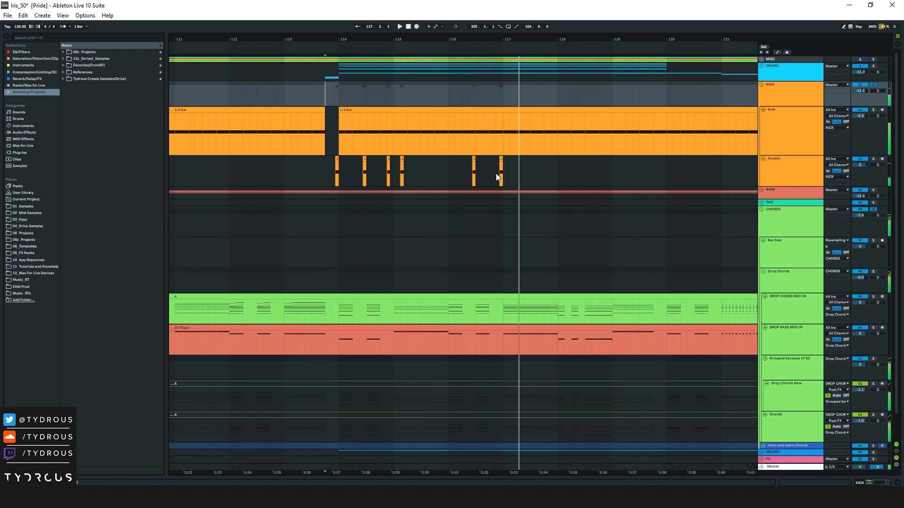
# Compare the last Accent clip before bar 117 with the drop chord notes, examining the accent pattern from bar 114 onward.
pyautogui.click(496, 181)
pyautogui.click(502, 170)
pyautogui.click(502, 320)
pyautogui.click(500, 319)
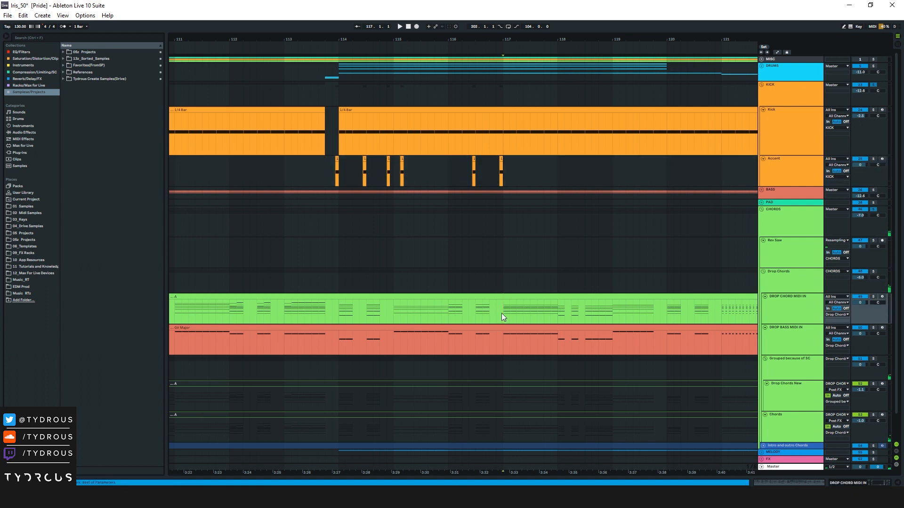
pyautogui.moveTo(420, 38); pyautogui.dragTo(482, 59)
pyautogui.moveTo(356, 170); pyautogui.dragTo(612, 169)
pyautogui.click(661, 169)
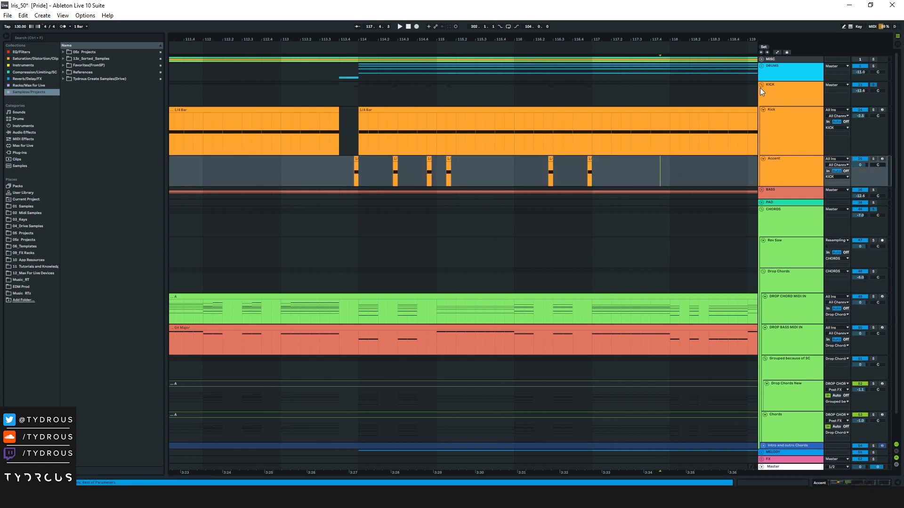
# Fold all open track groups and expand only the FX group.
pyautogui.click(761, 86)
pyautogui.keyDown('alt'); pyautogui.click(763, 86); pyautogui.keyUp('alt')
pyautogui.moveTo(608, 41); pyautogui.dragTo(442, 2)
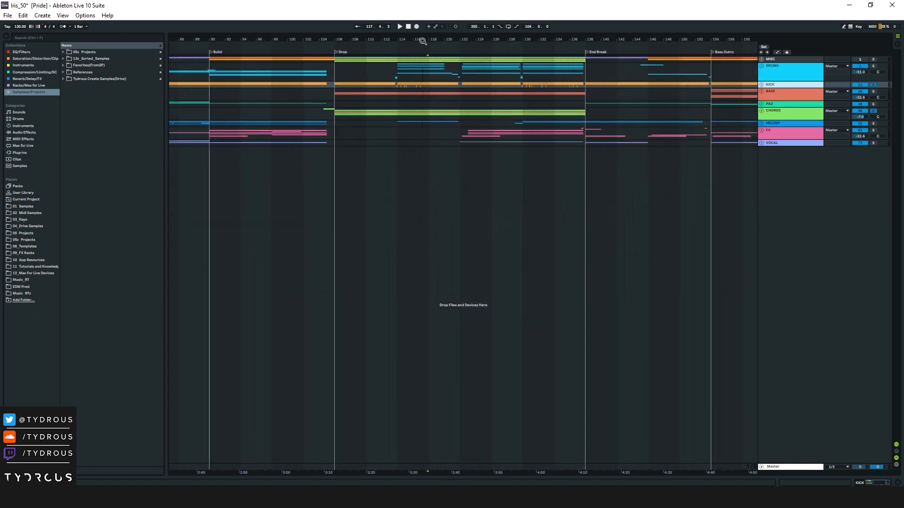
pyautogui.click(762, 130)
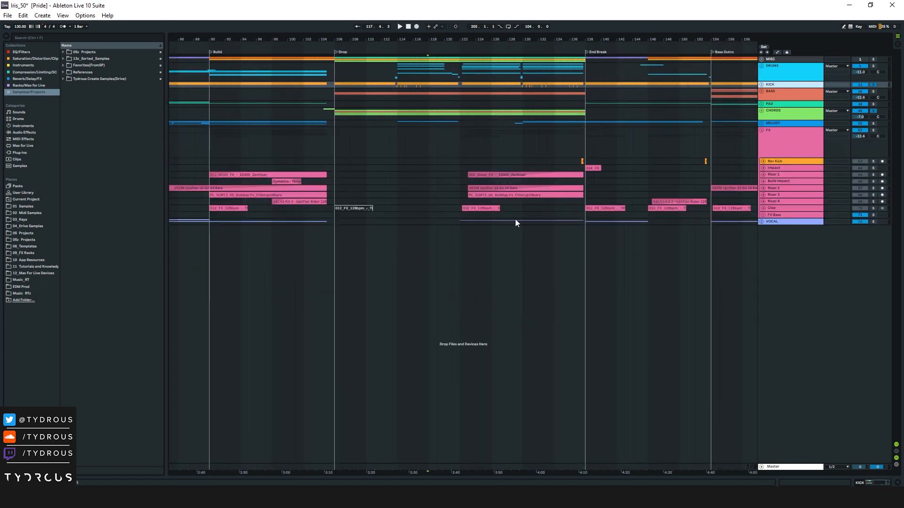
# Solo the FX group and play it from the Build marker at bar 90.
pyautogui.moveTo(441, 40); pyautogui.dragTo(544, 31)
pyautogui.click(371, 160)
pyautogui.click(787, 151)
pyautogui.press('space')
pyautogui.moveTo(442, 40); pyautogui.dragTo(442, 47)
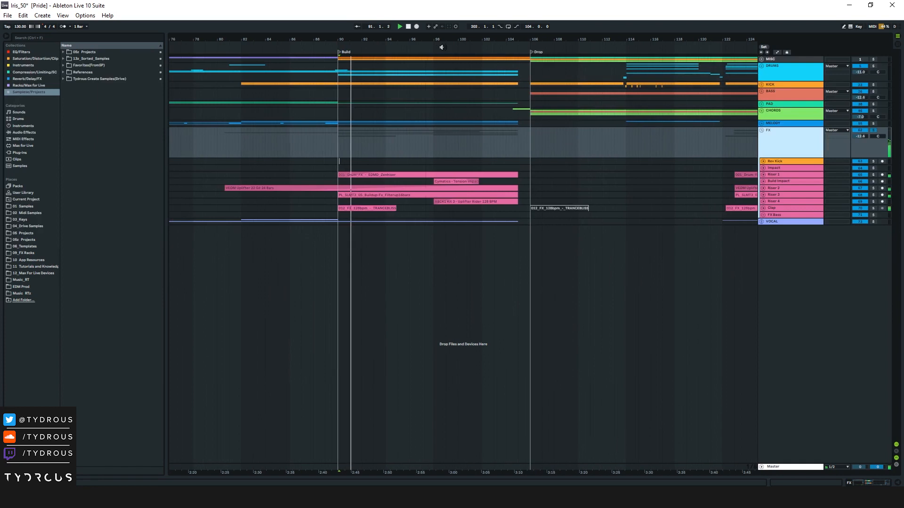
# Play the soloed FX from the middle of the build near bar 98 and from its end near bar 104.
pyautogui.click(428, 144)
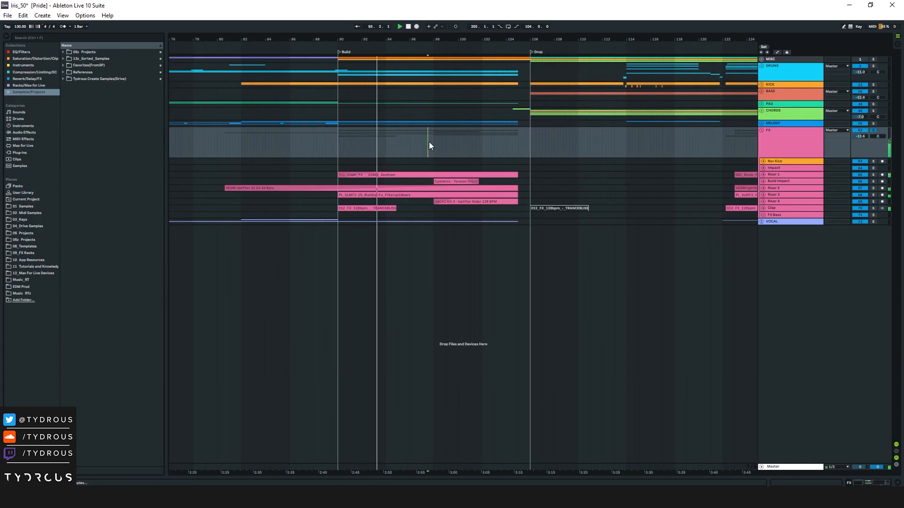
pyautogui.press('space')
pyautogui.press('space')
pyautogui.press('space')
pyautogui.click(433, 139)
pyautogui.press('space')
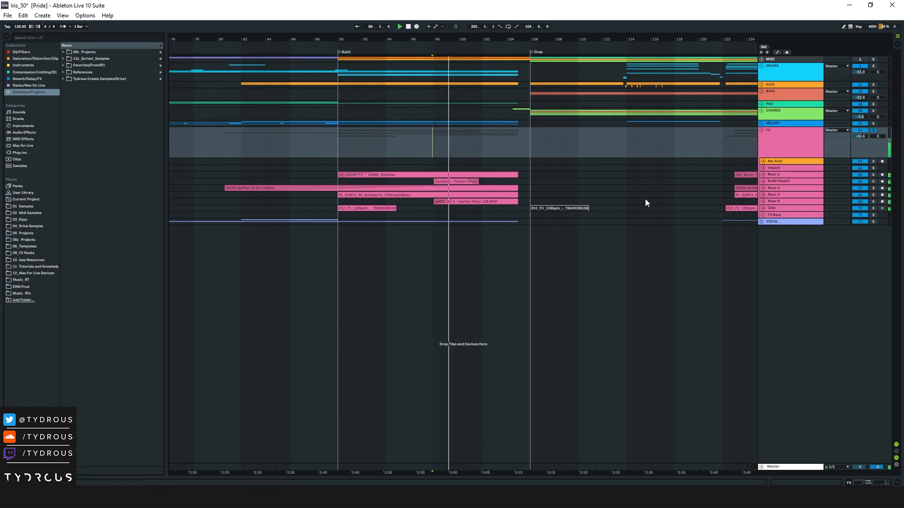
pyautogui.click(509, 141)
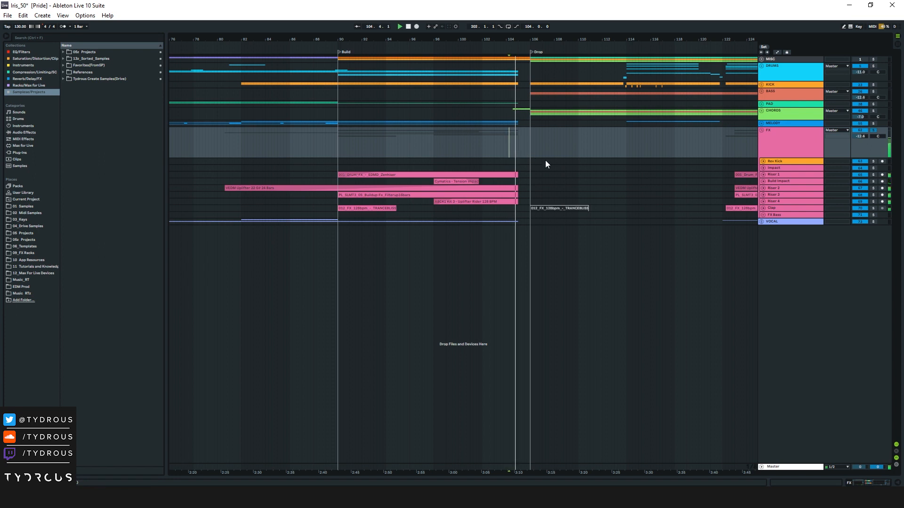
pyautogui.click(767, 135)
pyautogui.press('space')
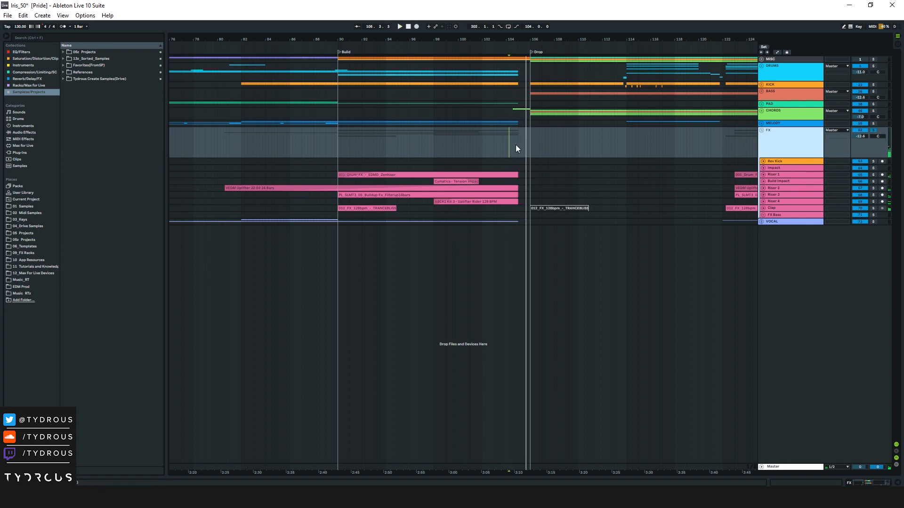
# Unfold every track in the FX group and point out the build's Riser 1 and Riser 2 clips.
pyautogui.click(513, 153)
pyautogui.keyDown('alt'); pyautogui.click(763, 167); pyautogui.keyUp('alt')
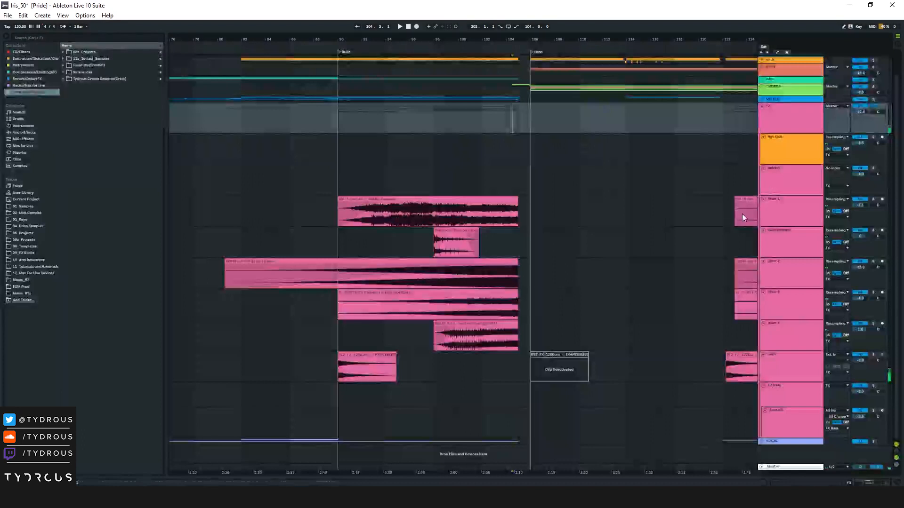
pyautogui.click(440, 202)
pyautogui.click(448, 262)
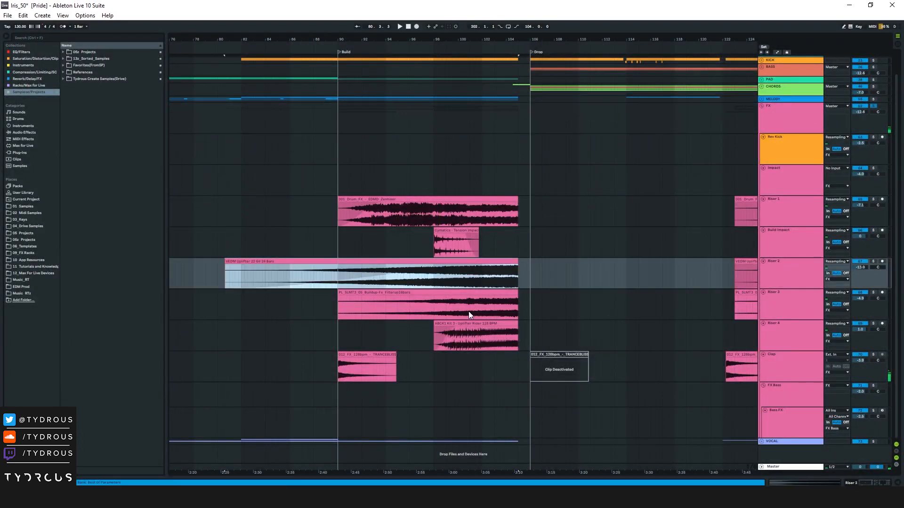
pyautogui.moveTo(490, 368); pyautogui.dragTo(442, 366)
pyautogui.click(441, 365)
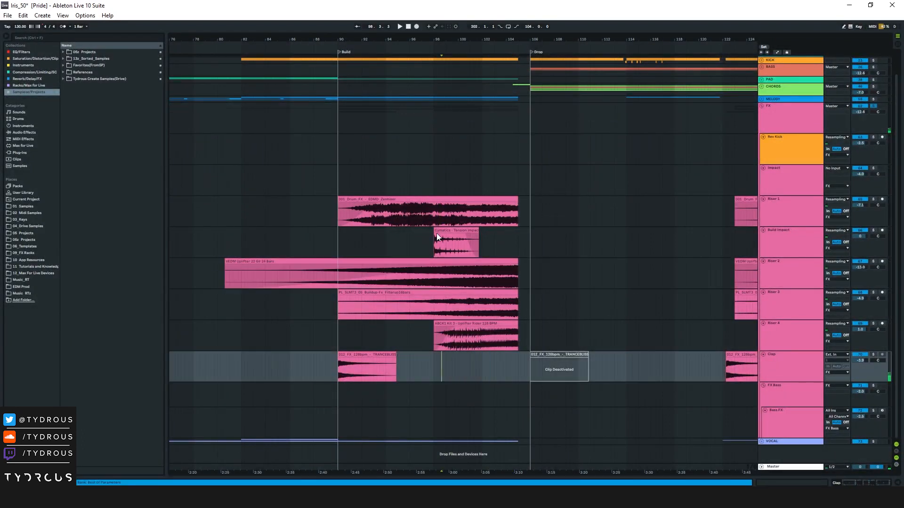
# Examine how the Riser 1, Riser 2 and Riser 3 clips layer through the build.
pyautogui.click(447, 203)
pyautogui.moveTo(416, 275); pyautogui.dragTo(513, 276)
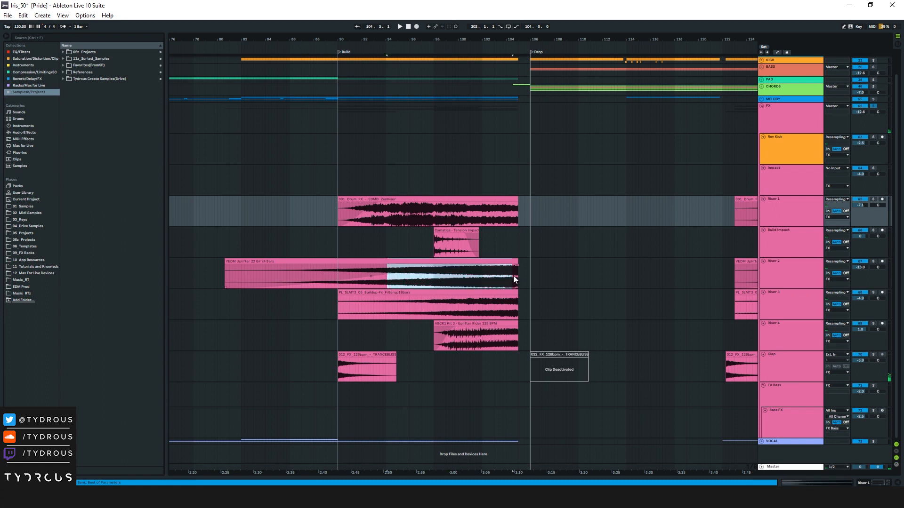
pyautogui.click(439, 281)
pyautogui.moveTo(369, 309); pyautogui.dragTo(494, 309)
pyautogui.click(441, 292)
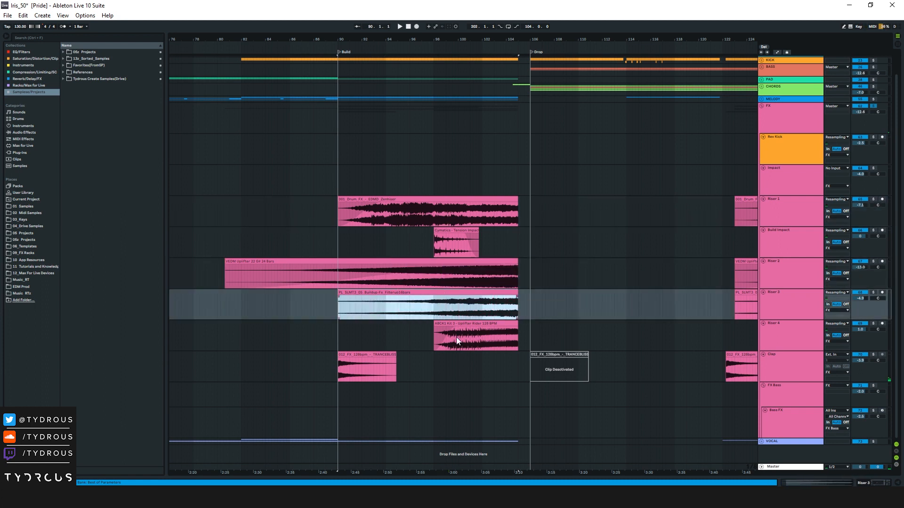
# Highlight the Riser 4 uplifter clip in the second half of the build.
pyautogui.click(482, 323)
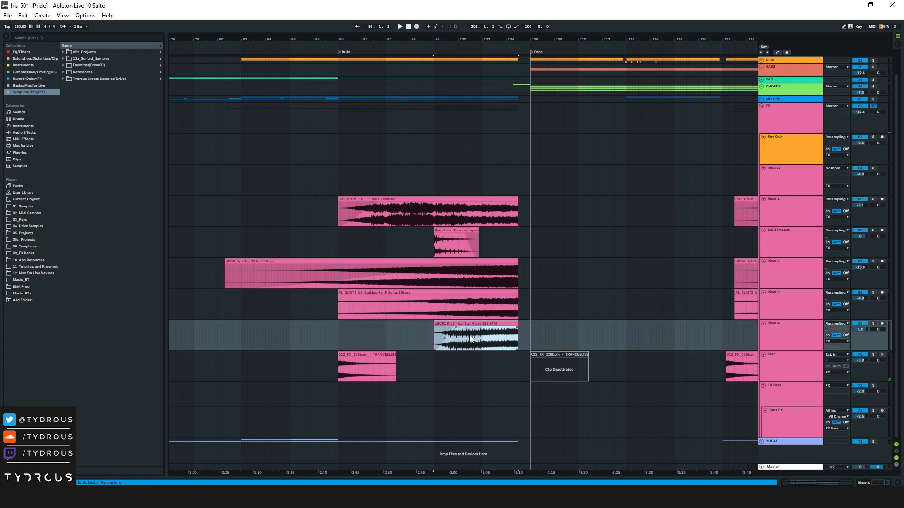
pyautogui.moveTo(470, 335); pyautogui.dragTo(502, 341)
pyautogui.click(801, 324)
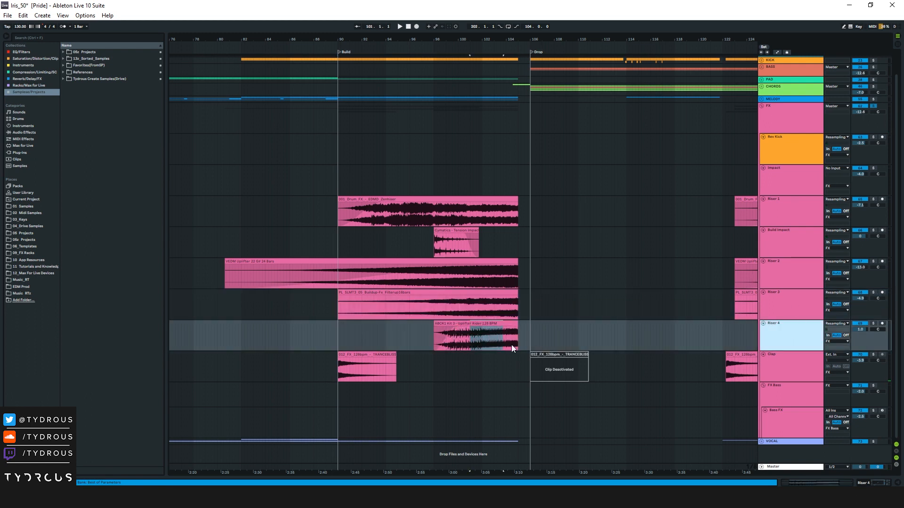
pyautogui.click(476, 324)
pyautogui.moveTo(462, 336); pyautogui.dragTo(512, 352)
# Inspect the Riser 1 clip and the Build Impact clip at bar 98, then mark the empty Impact section above them.
pyautogui.click(505, 210)
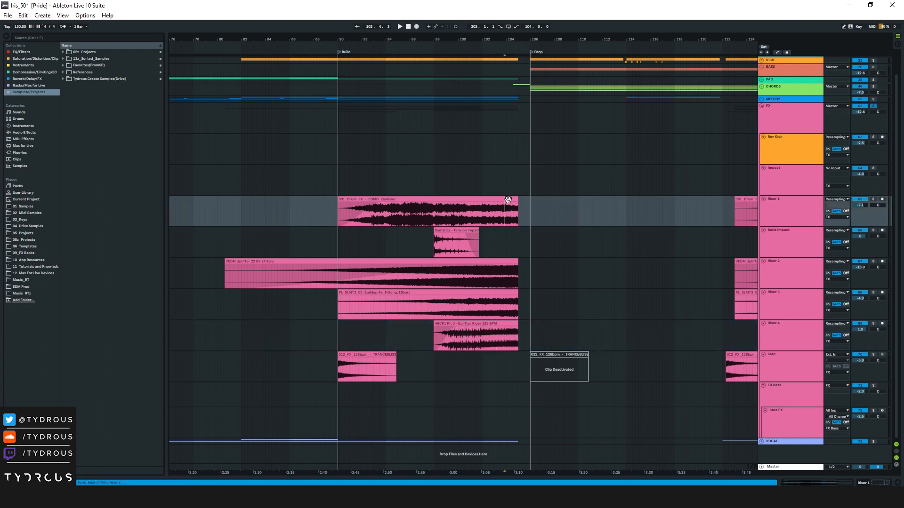
pyautogui.click(471, 200)
pyautogui.click(447, 231)
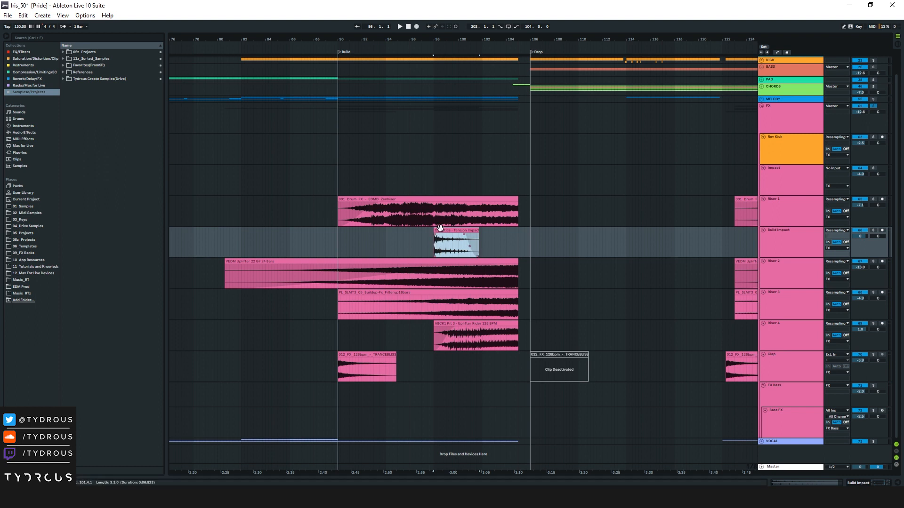
pyautogui.moveTo(433, 178); pyautogui.dragTo(522, 183)
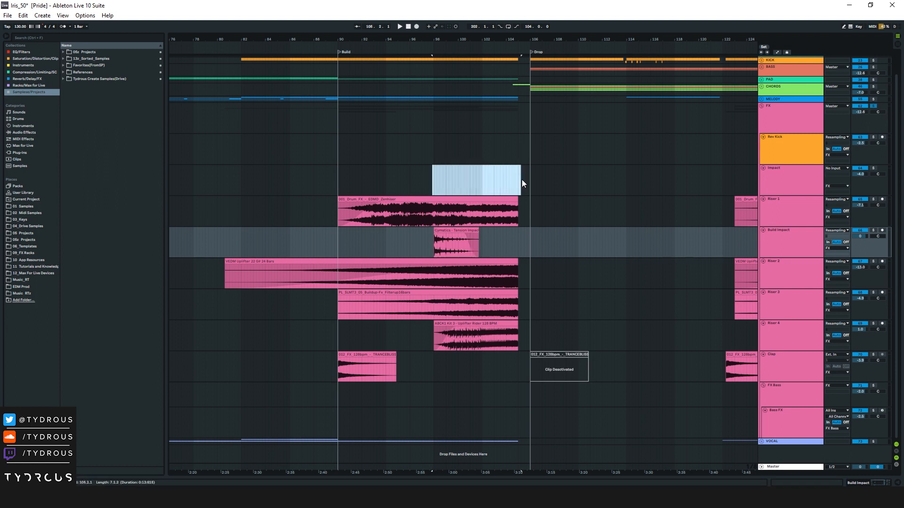
pyautogui.click(510, 181)
# Review the FX clips across the whole arrangement and fold the FX group.
pyautogui.moveTo(552, 38)
pyautogui.mouseDown()
pyautogui.moveTo(440, 25)
pyautogui.moveTo(497, 17)
pyautogui.moveTo(497, 7)
pyautogui.moveTo(502, 26)
pyautogui.mouseUp()
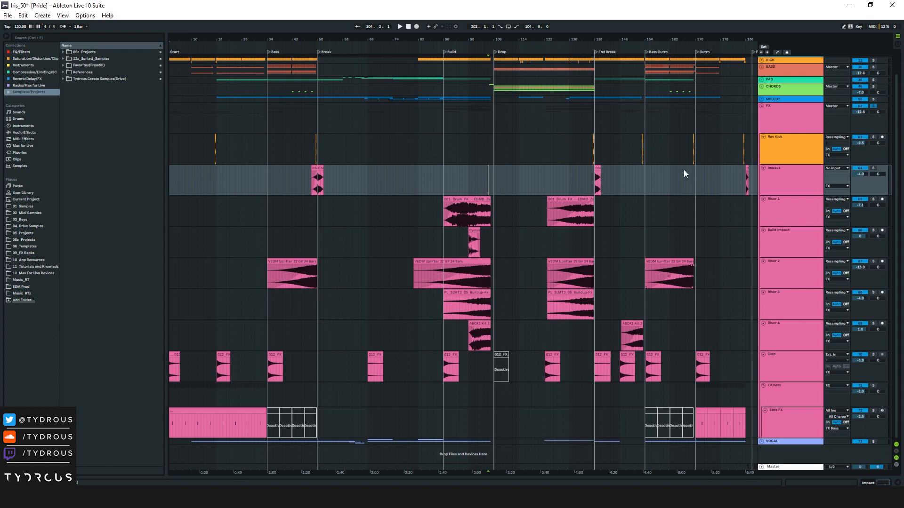
pyautogui.moveTo(637, 41); pyautogui.dragTo(537, 31)
pyautogui.click(793, 116)
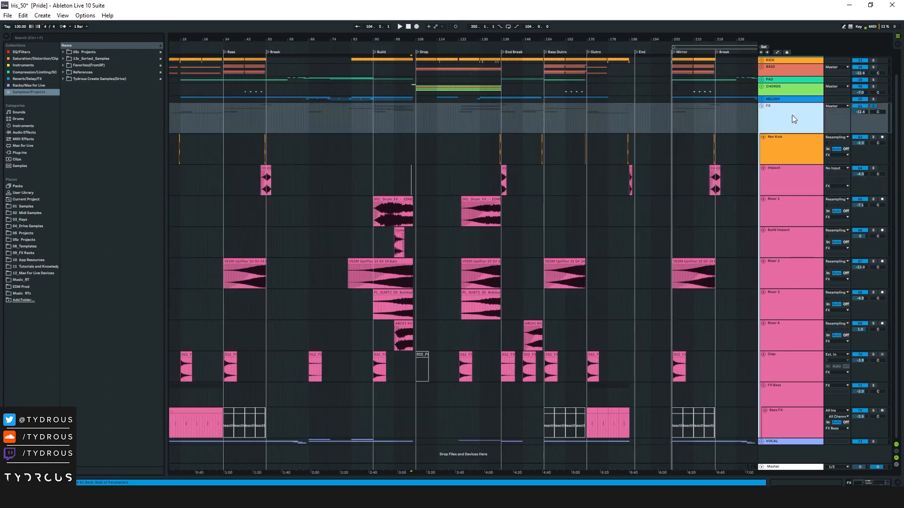
pyautogui.click(761, 107)
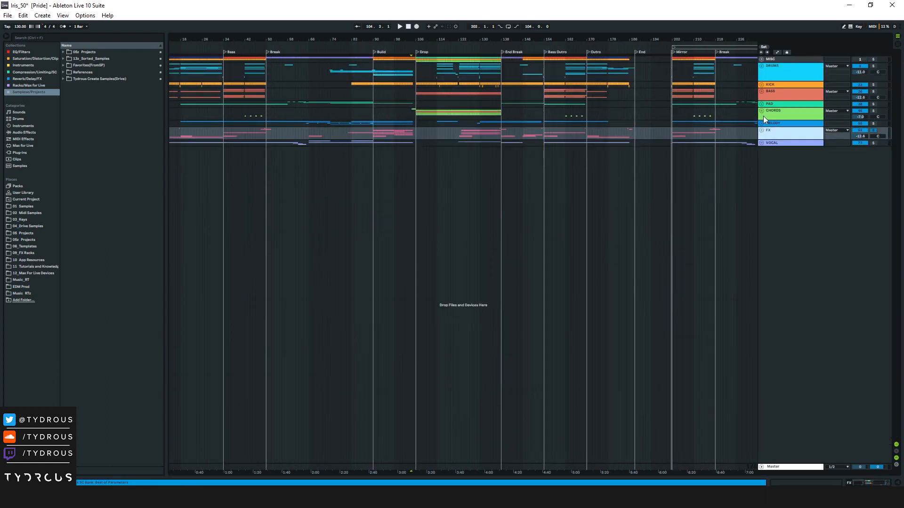
# Turn off the FX solo and place the playback start near bar 135, before the End Break.
pyautogui.moveTo(506, 39); pyautogui.dragTo(508, 92)
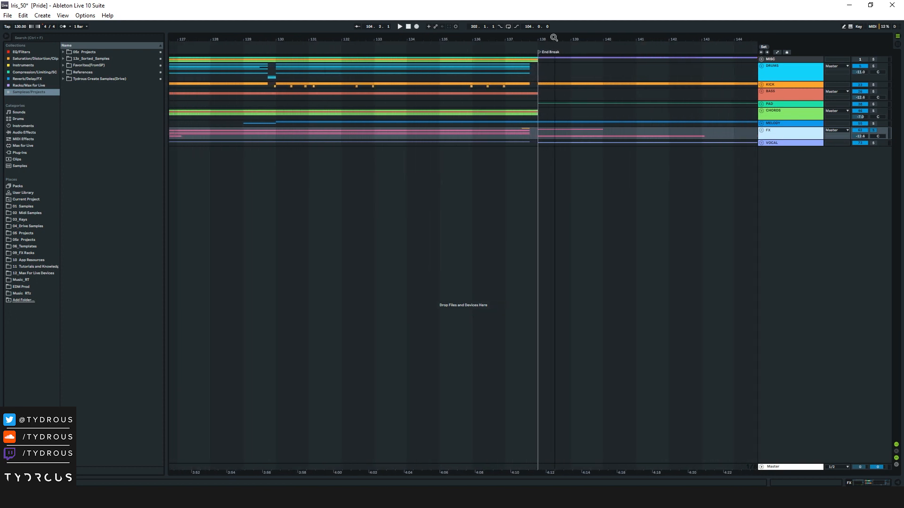
pyautogui.click(508, 92)
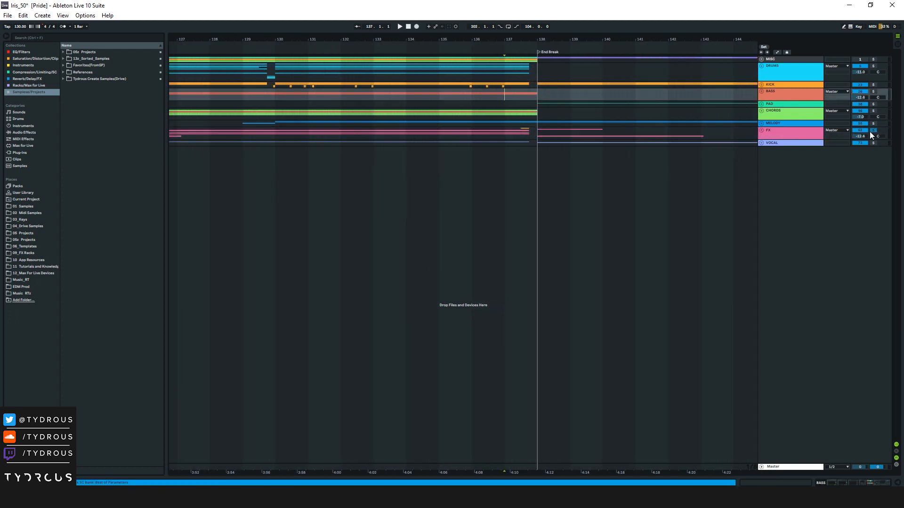
pyautogui.moveTo(464, 92); pyautogui.dragTo(467, 94)
pyautogui.click(459, 94)
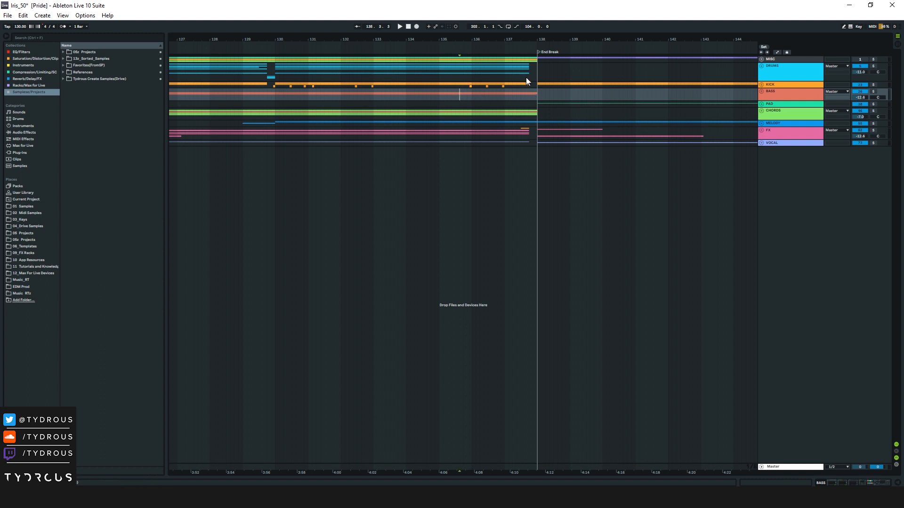
# Mark the one-beat gap before the End Break from DRUMS to FX, and play from near bar 135 through it.
pyautogui.moveTo(529, 68); pyautogui.dragTo(538, 135)
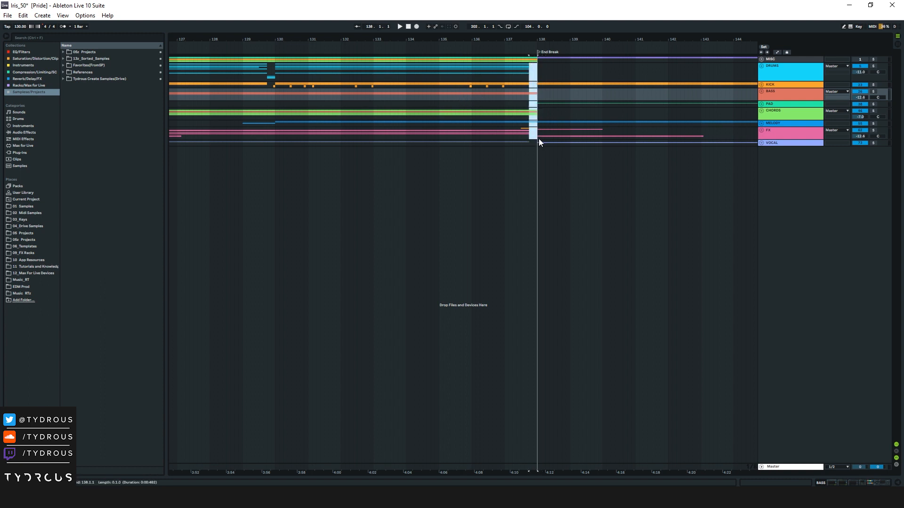
pyautogui.click(463, 94)
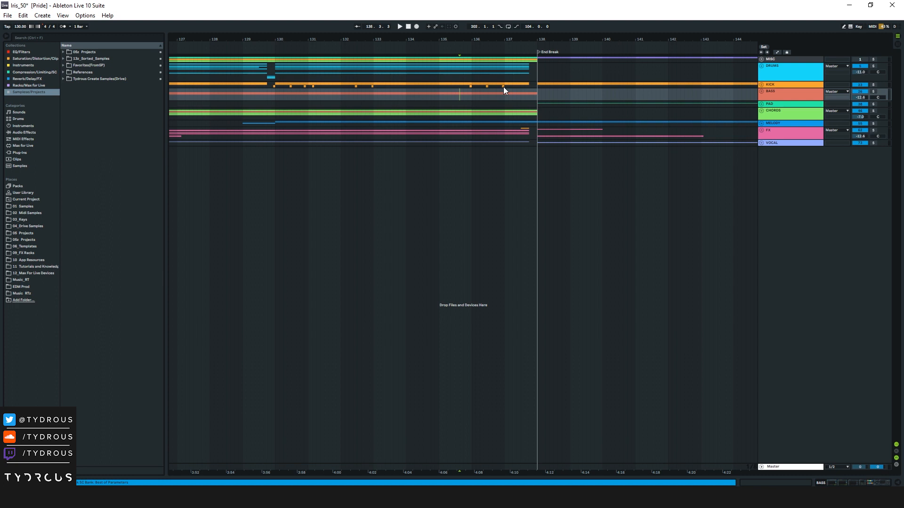
pyautogui.press('space')
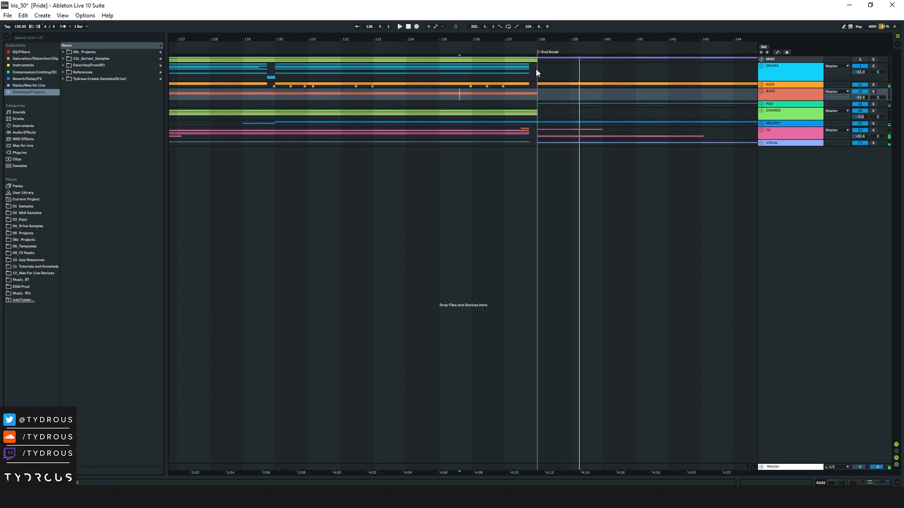
# Highlight the gap before the End Break again, across DRUMS through VOCAL and across DRUMS through BASS.
pyautogui.moveTo(529, 69); pyautogui.dragTo(536, 85)
pyautogui.moveTo(538, 39); pyautogui.dragTo(538, 70)
pyautogui.click(538, 132)
pyautogui.moveTo(538, 141); pyautogui.dragTo(518, 93)
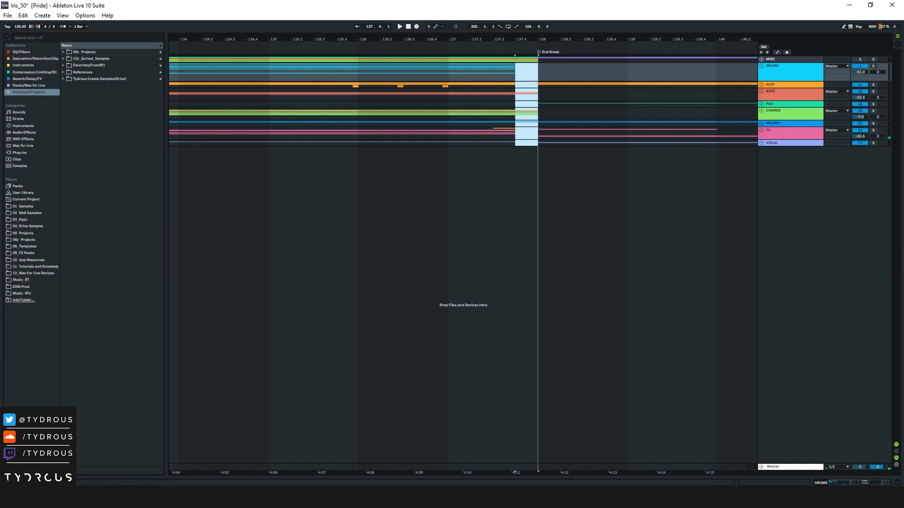
pyautogui.moveTo(518, 74)
pyautogui.mouseDown()
pyautogui.moveTo(531, 126)
pyautogui.moveTo(531, 69)
pyautogui.mouseUp()
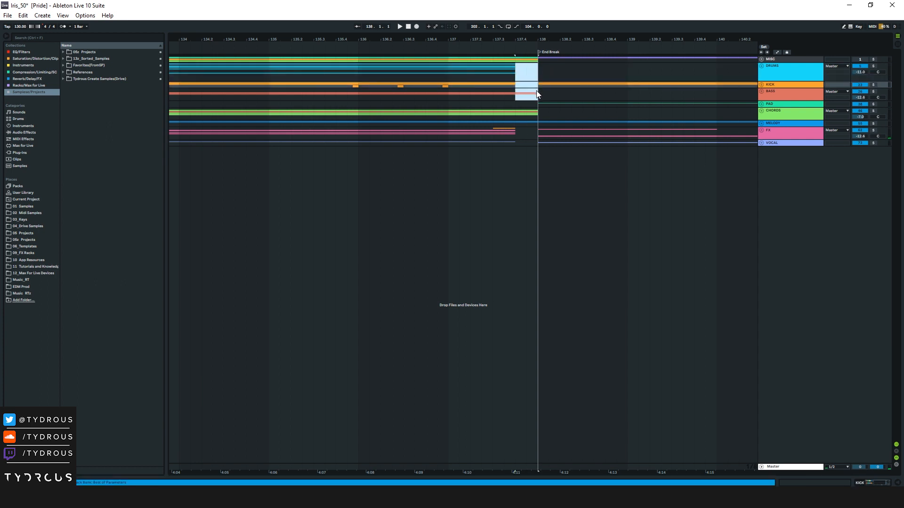
pyautogui.click(535, 143)
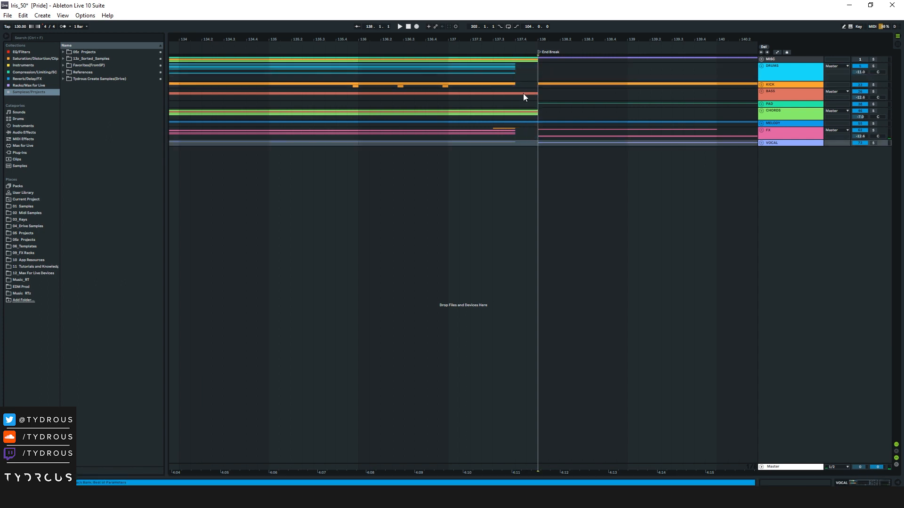
# Unfold all track groups and show the automation lanes around the gap before the End Break.
pyautogui.moveTo(526, 36); pyautogui.dragTo(532, 64)
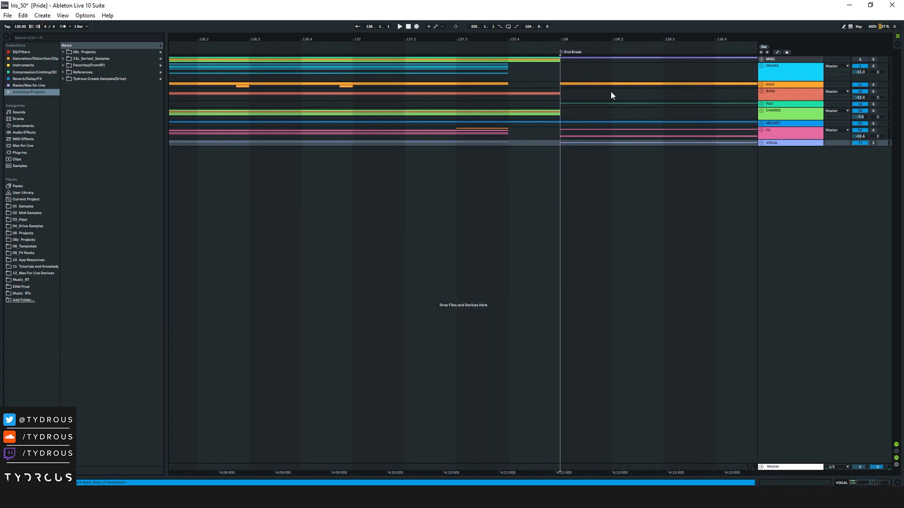
pyautogui.keyDown('alt'); pyautogui.click(761, 111); pyautogui.keyUp('alt')
pyautogui.click(532, 160)
pyautogui.click(777, 124)
pyautogui.scroll(-1, 614, 261)
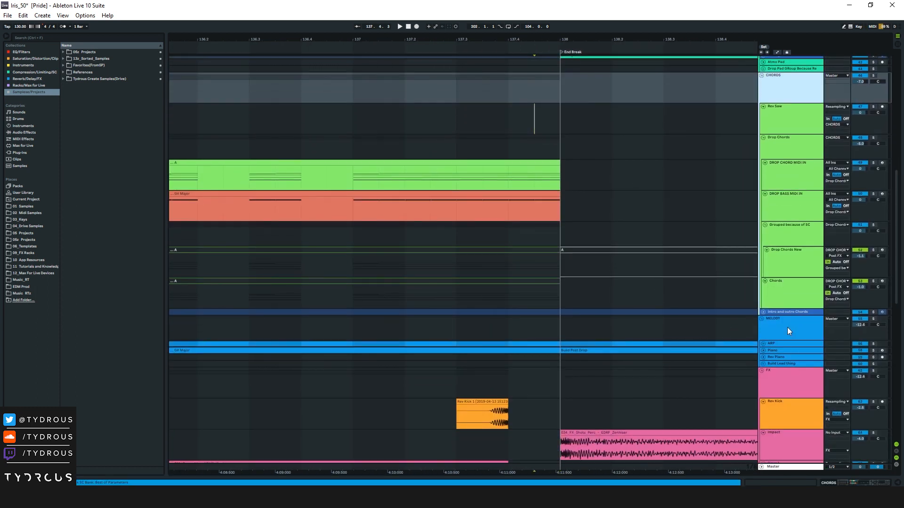
pyautogui.click(789, 335)
pyautogui.press('a')
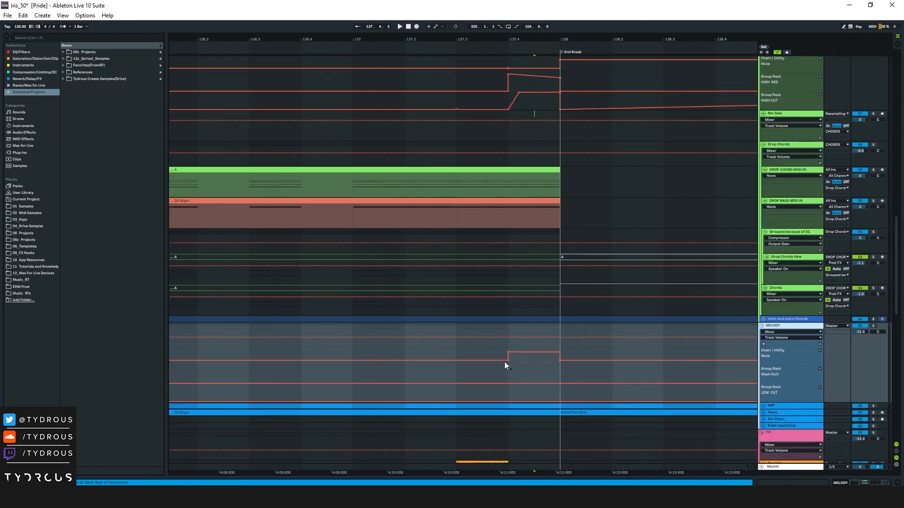
pyautogui.scroll(8, 547, 352)
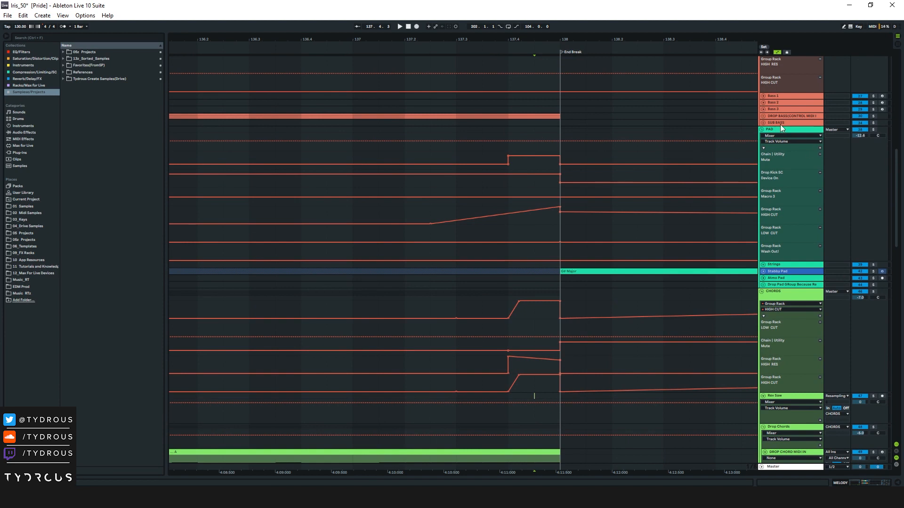
# Fold the PAD group and highlight the start of the CHORDS filter automation at beat 137.4.
pyautogui.click(763, 130)
pyautogui.scroll(3, 767, 117)
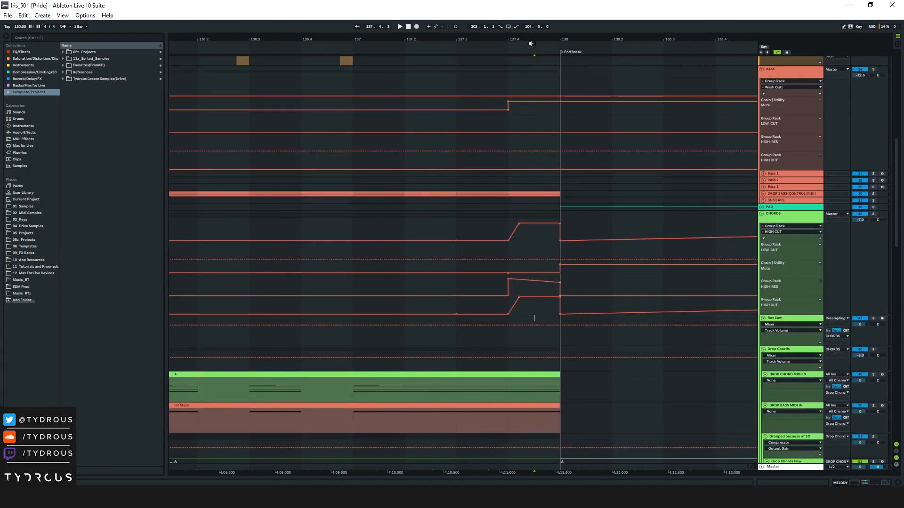
pyautogui.scroll(3, 506, 235)
pyautogui.moveTo(515, 316); pyautogui.dragTo(598, 232)
pyautogui.click(803, 225)
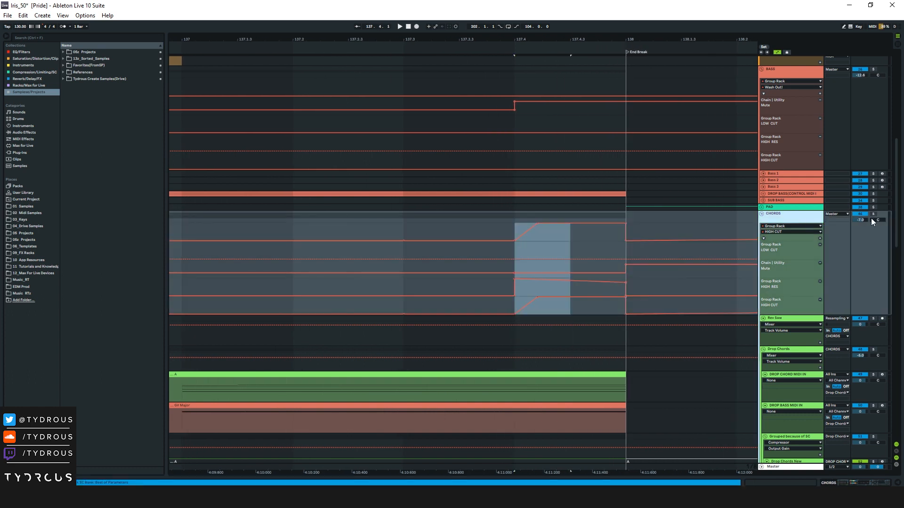
# Solo the CHORDS group and play it from shortly before beat 137.4 into the End Break.
pyautogui.click(874, 214)
pyautogui.click(420, 233)
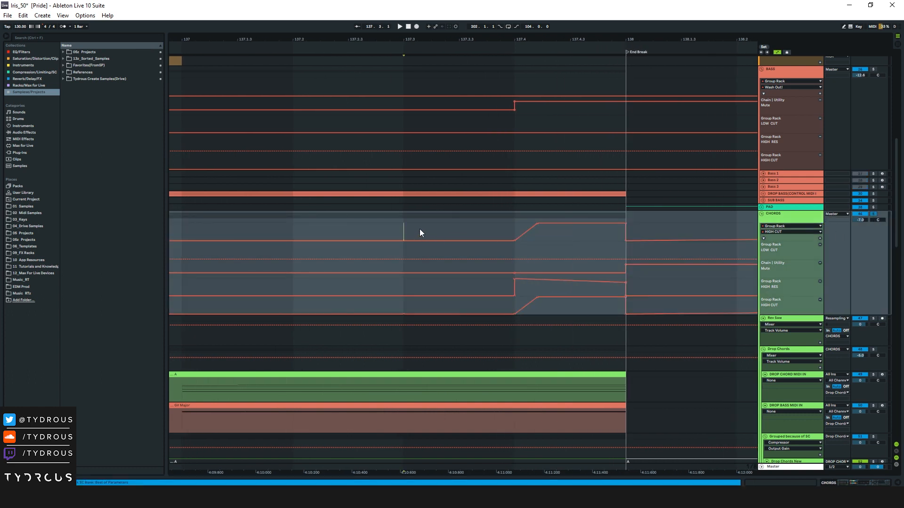
pyautogui.click(482, 223)
pyautogui.press('space')
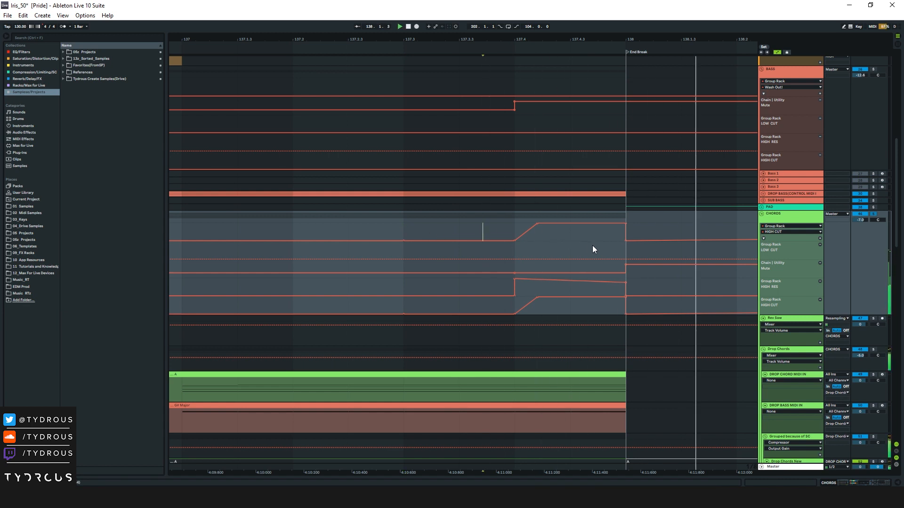
pyautogui.click(520, 230)
pyautogui.press('space')
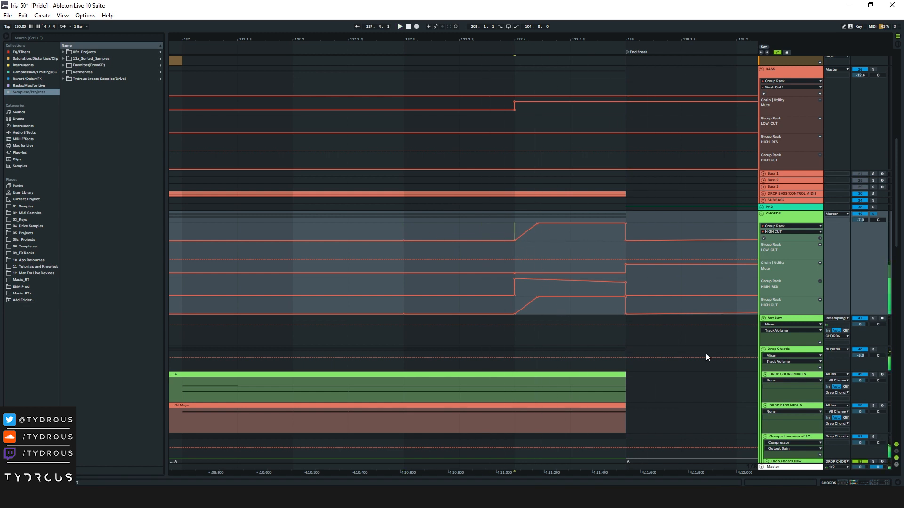
# Show the CHORDS device chain and examine the HIGH CUT automation ramp starting at beat 137.4 alongside the High Cut filter.
pyautogui.click(855, 483)
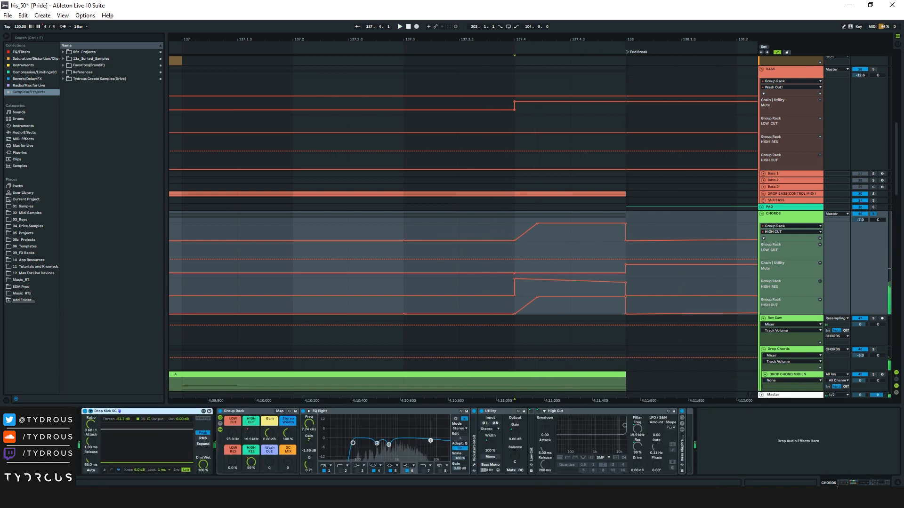
pyautogui.click(555, 414)
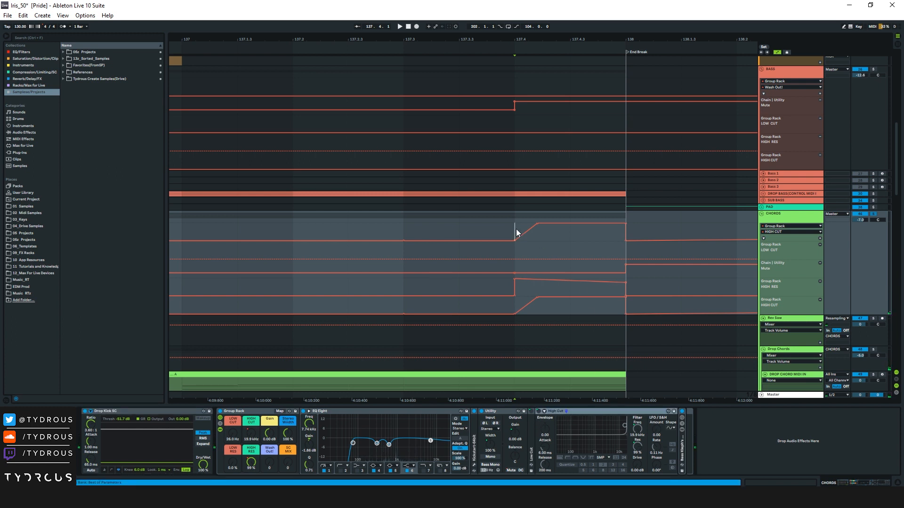
pyautogui.moveTo(537, 242)
pyautogui.mouseDown()
pyautogui.moveTo(587, 250)
pyautogui.moveTo(555, 253)
pyautogui.moveTo(526, 230)
pyautogui.moveTo(552, 230)
pyautogui.moveTo(522, 231)
pyautogui.moveTo(540, 235)
pyautogui.moveTo(524, 236)
pyautogui.moveTo(531, 236)
pyautogui.mouseUp()
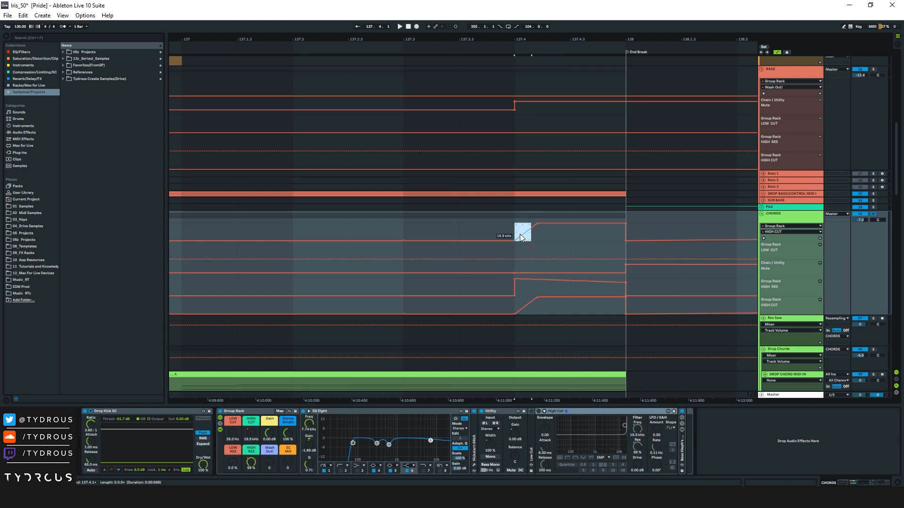
pyautogui.click(546, 235)
pyautogui.moveTo(515, 241)
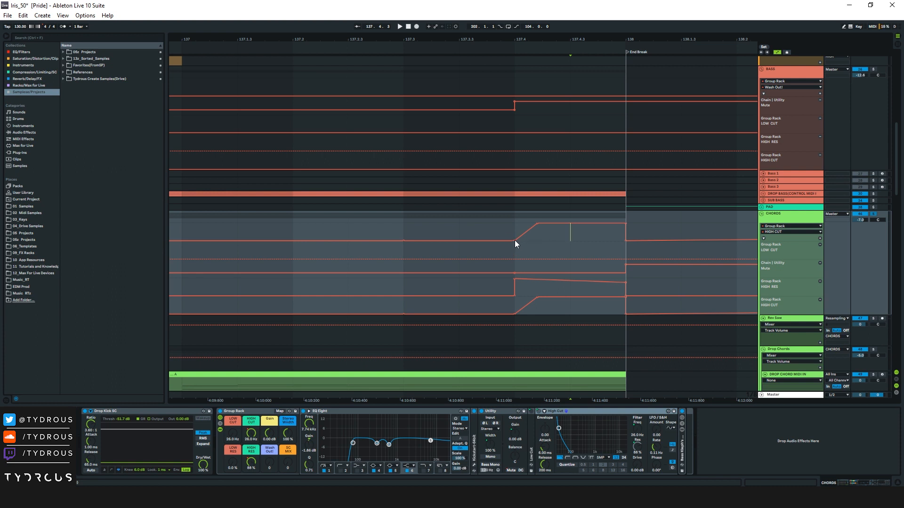
pyautogui.moveTo(541, 225)
# Replay the soloed CHORDS from half a beat before 137.4 through the filtered gap, and highlight the upper filter automation there.
pyautogui.moveTo(460, 231); pyautogui.dragTo(513, 230)
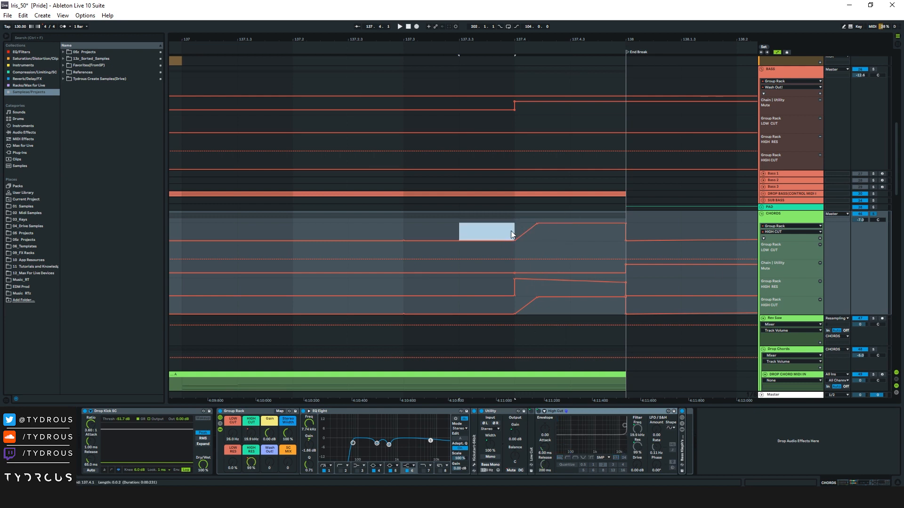
pyautogui.click(460, 231)
pyautogui.press('space')
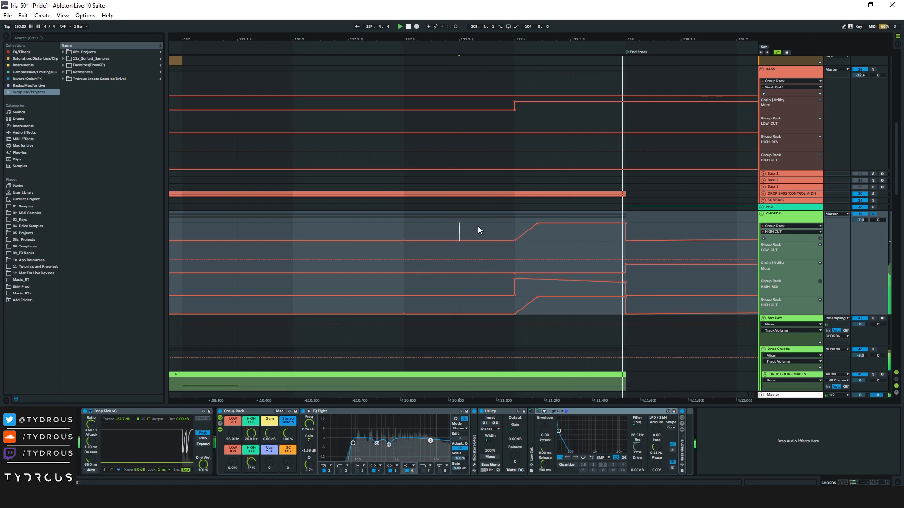
pyautogui.moveTo(507, 230); pyautogui.dragTo(543, 275)
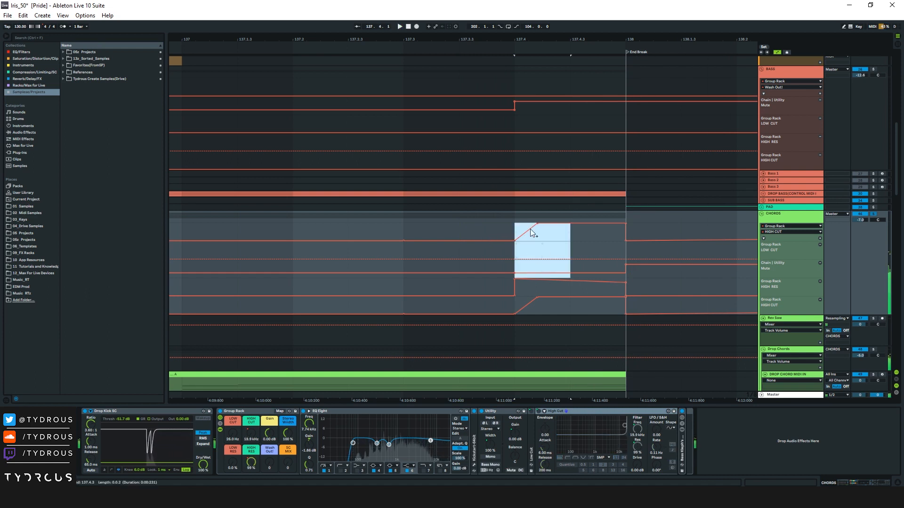
pyautogui.click(508, 228)
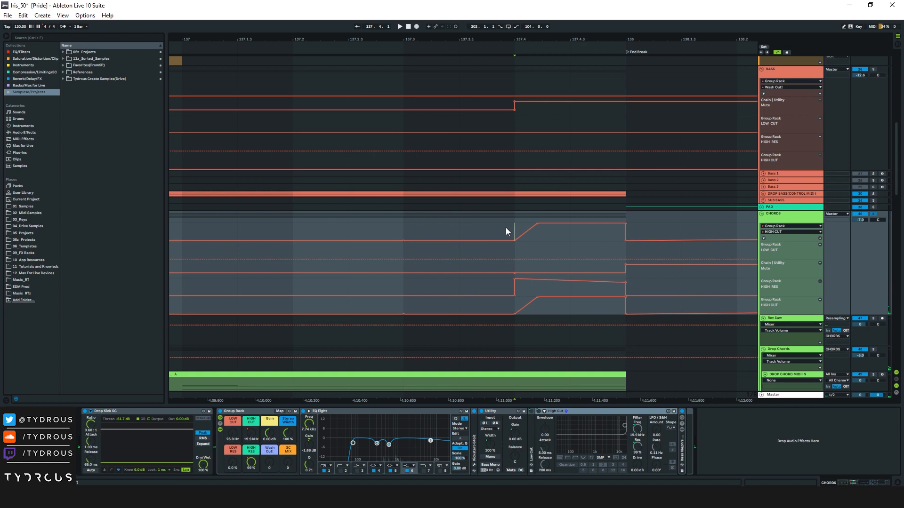
# Highlight the one-beat CHORDS automation gap, show the whole arrangement, and restore the clip view with all groups folded.
pyautogui.moveTo(518, 243); pyautogui.dragTo(624, 302)
pyautogui.moveTo(619, 39); pyautogui.dragTo(426, 36)
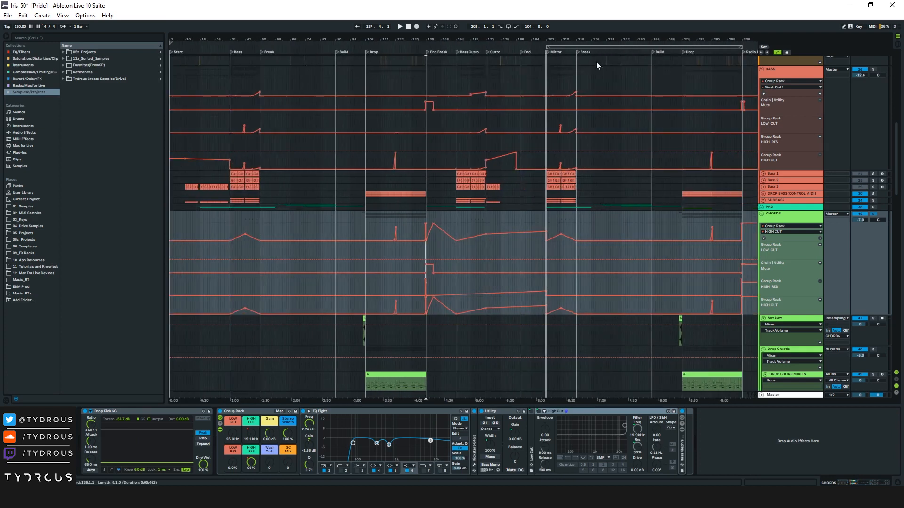
pyautogui.press('a')
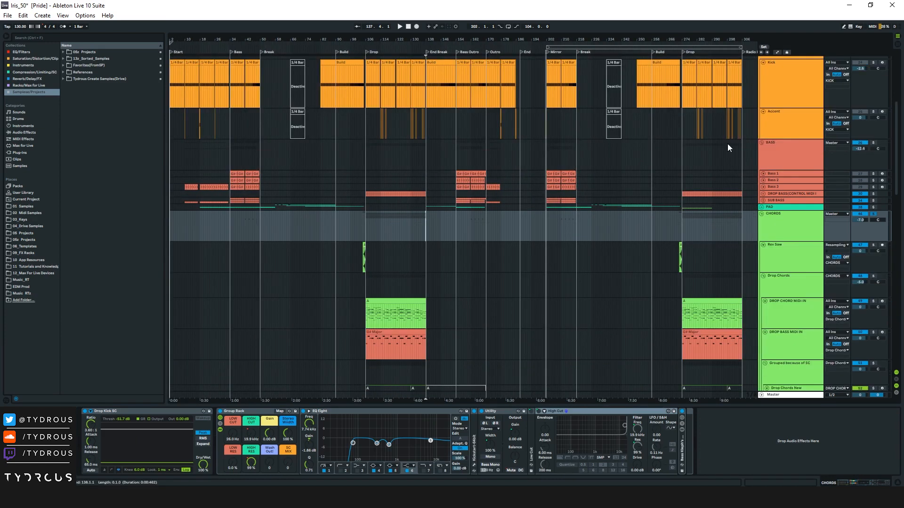
pyautogui.keyDown('alt'); pyautogui.click(762, 214); pyautogui.keyUp('alt')
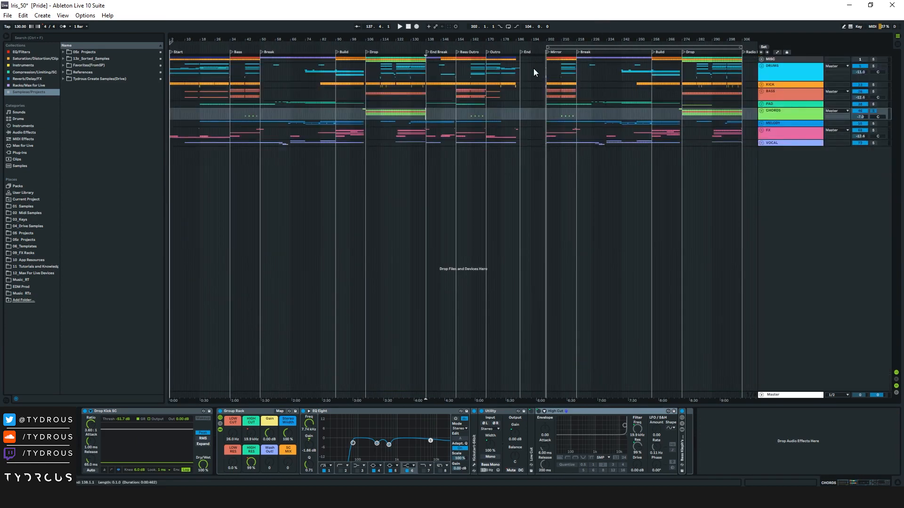
# Highlight the Mirror section through its final Drop across all groups, and focus on the drop before the Radio Edit End.
pyautogui.moveTo(539, 62); pyautogui.dragTo(748, 144)
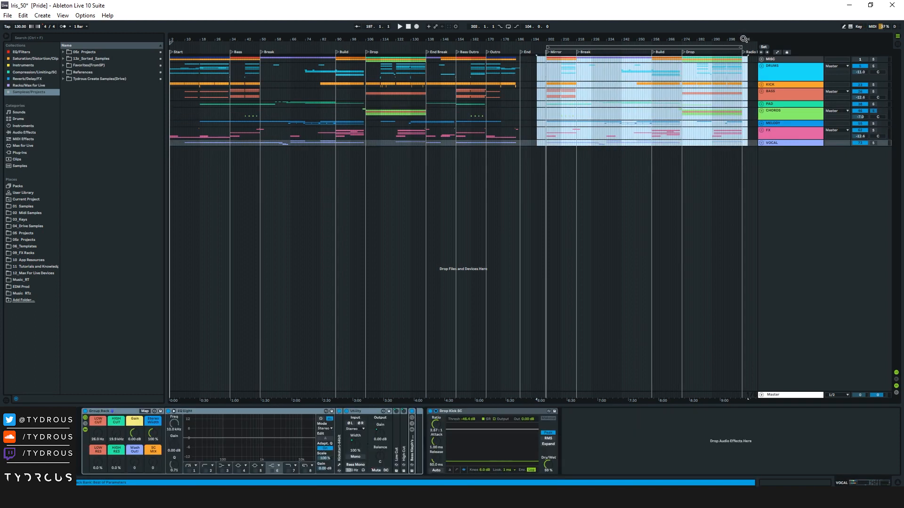
pyautogui.click(721, 66)
pyautogui.moveTo(749, 39)
pyautogui.mouseDown()
pyautogui.moveTo(718, 132)
pyautogui.moveTo(720, 38)
pyautogui.mouseUp()
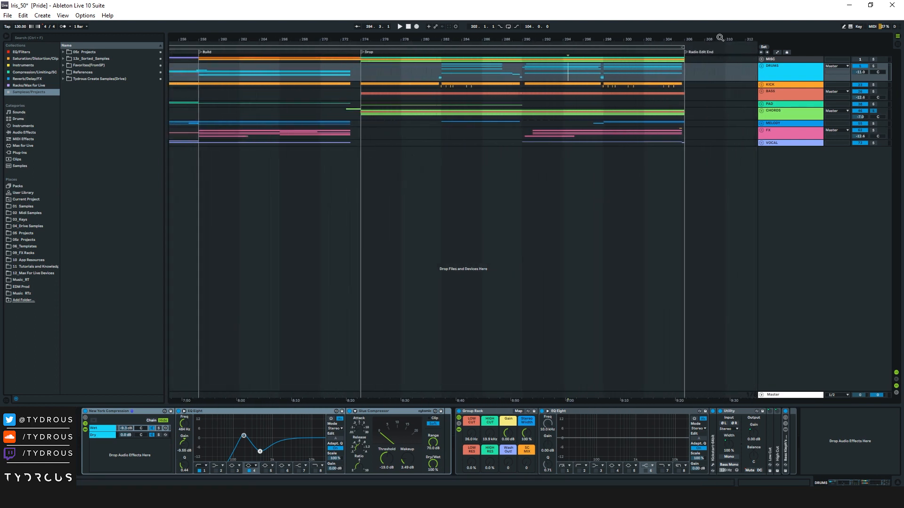
# Play the final drop through the Radio Edit End marker, stop playback, and return to the full arrangement.
pyautogui.click(666, 50)
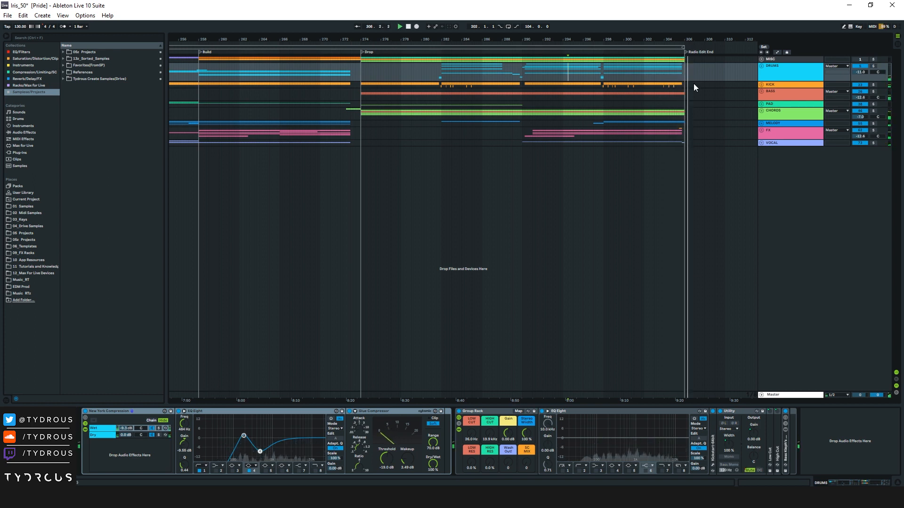
pyautogui.press('space')
pyautogui.moveTo(681, 43); pyautogui.dragTo(681, 9)
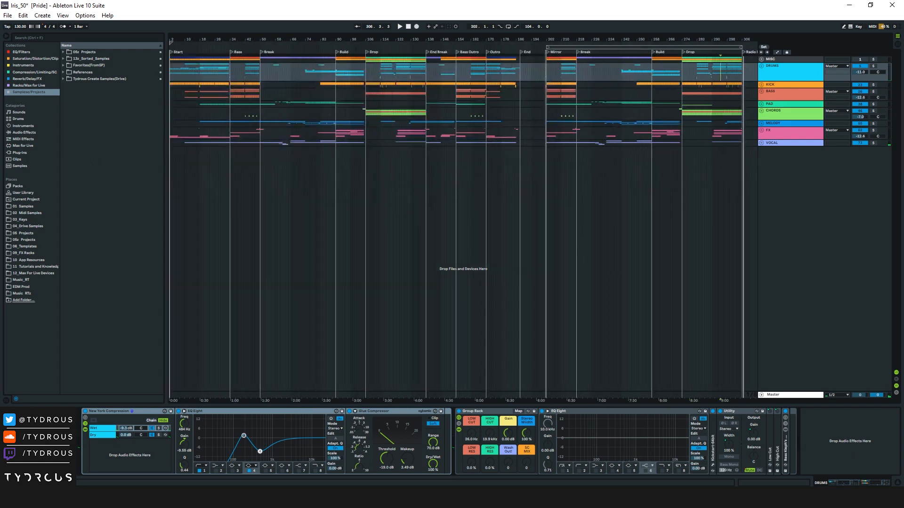
pyautogui.click(786, 75)
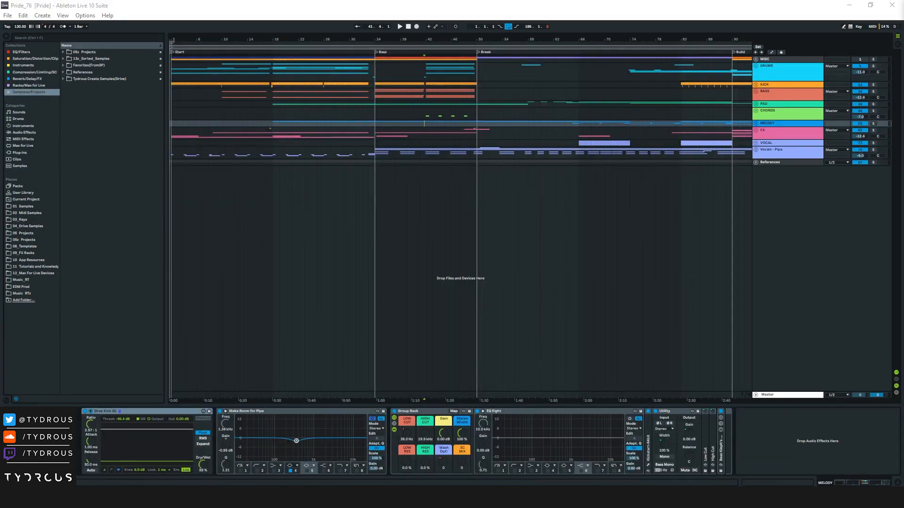
# In the Pride_76 project, show the full arrangement and highlight the Mirror section through its final Drop across all groups.
pyautogui.click(351, 162)
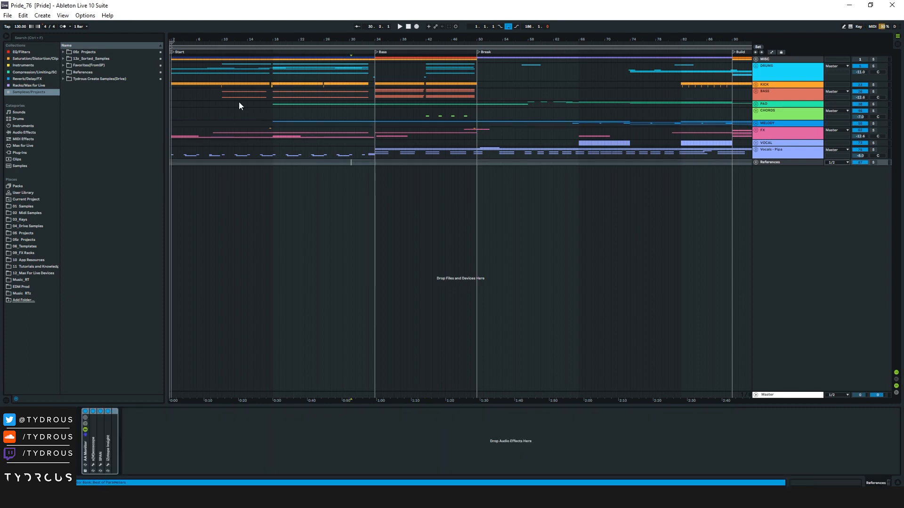
pyautogui.moveTo(182, 39); pyautogui.dragTo(181, 31)
pyautogui.moveTo(364, 40); pyautogui.dragTo(364, 20)
pyautogui.moveTo(539, 64); pyautogui.dragTo(740, 160)
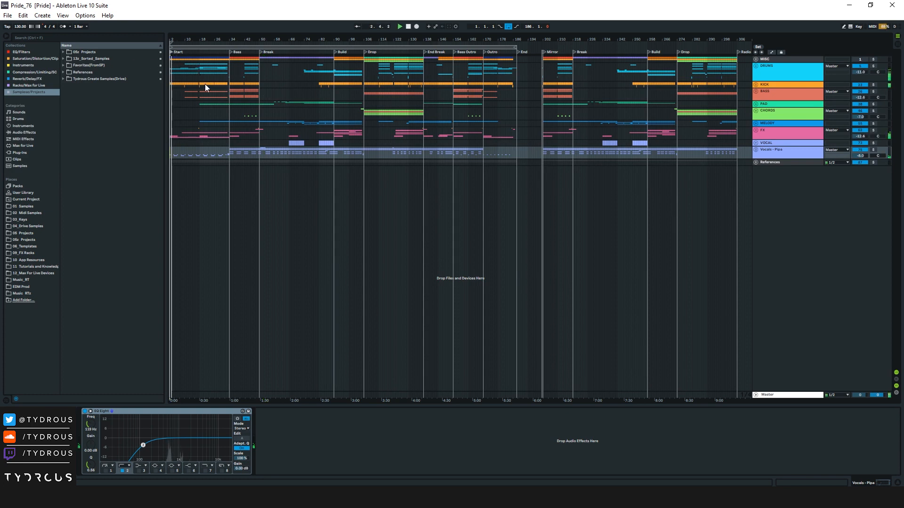
# Focus on the intro and Bass section, unfold all groups, and jump playback to about bar 14.
pyautogui.moveTo(185, 36); pyautogui.dragTo(185, 97)
pyautogui.keyDown('alt'); pyautogui.click(755, 84); pyautogui.keyUp('alt')
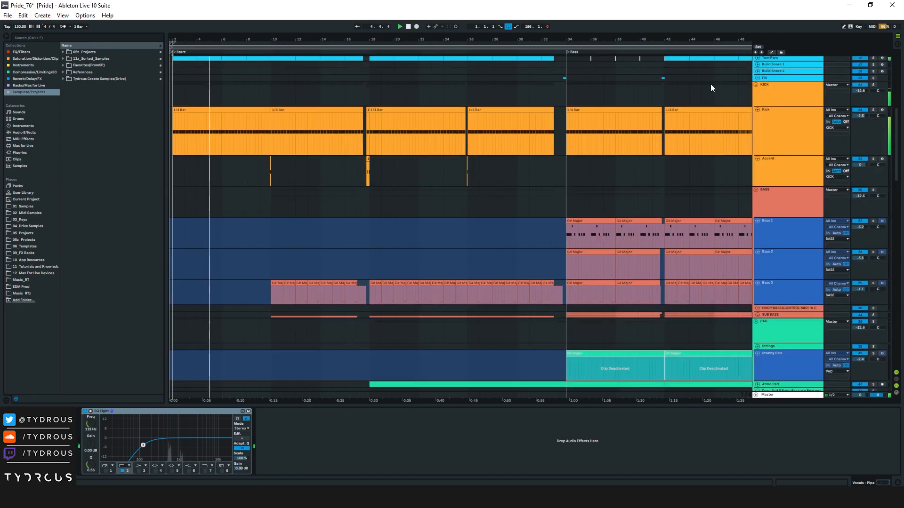
pyautogui.click(319, 47)
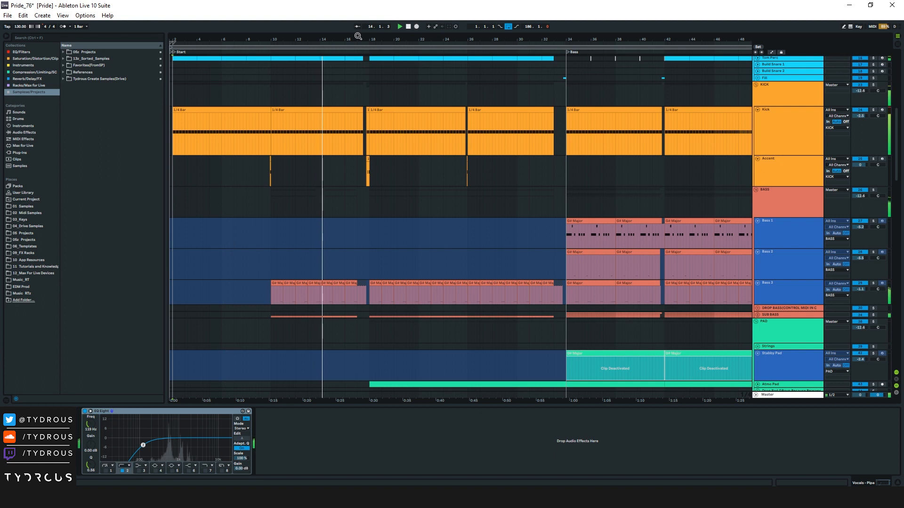
pyautogui.moveTo(323, 44); pyautogui.dragTo(324, 40)
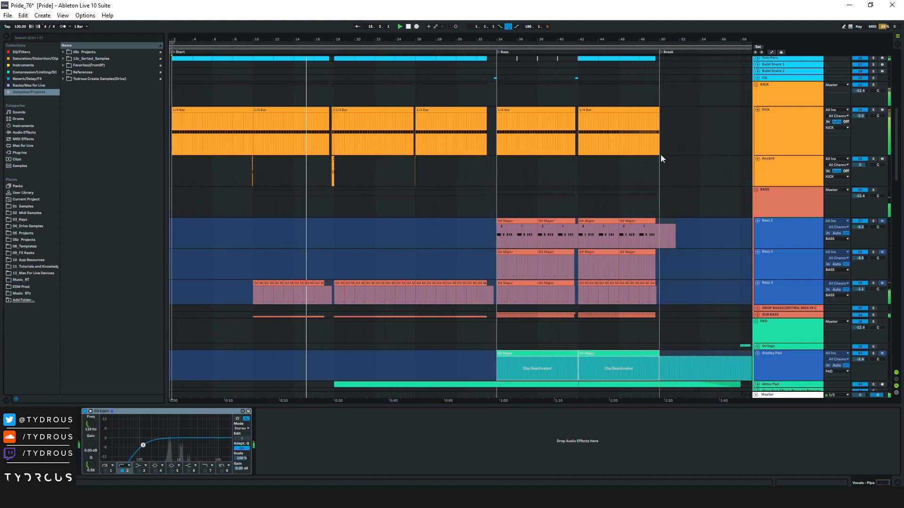
# Collapse the track lanes inside the BASS, PAD, CHORDS and MELODY groups.
pyautogui.click(758, 221)
pyautogui.click(758, 285)
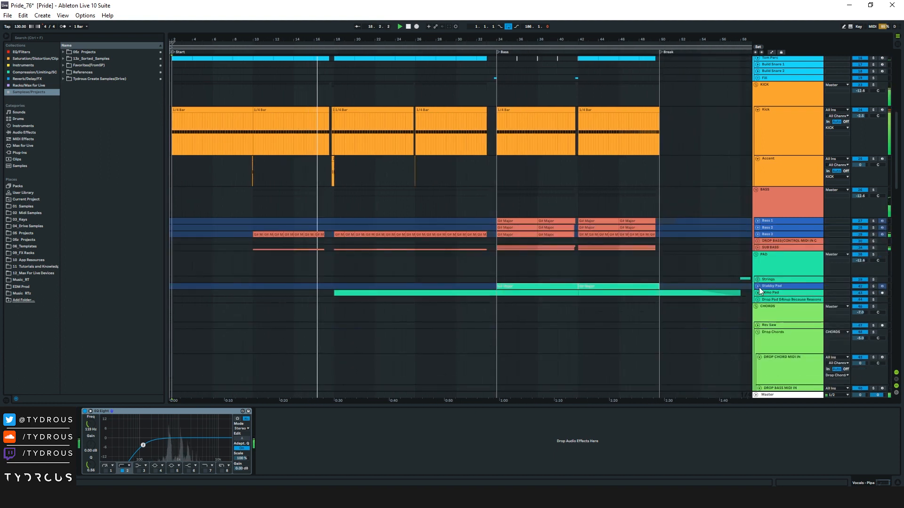
pyautogui.click(758, 332)
pyautogui.click(758, 371)
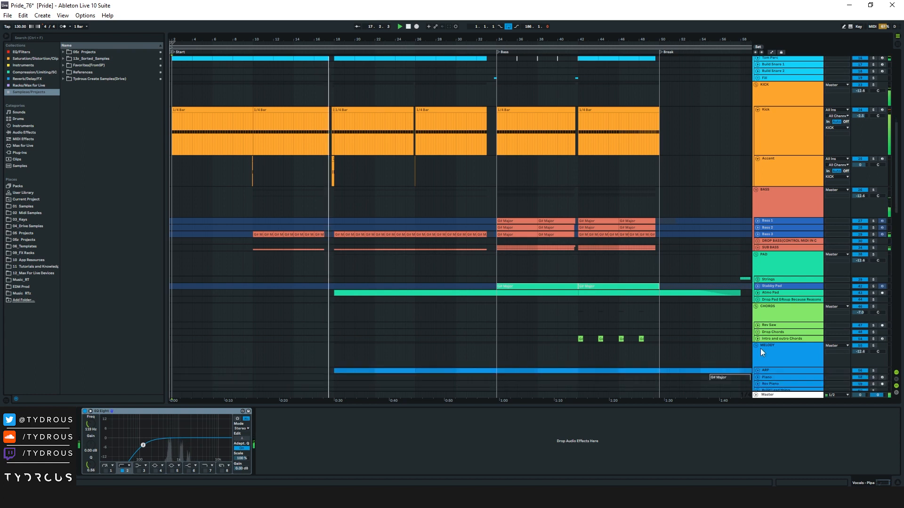
# Hide the device view and collapse the Kick and Accent lanes, keeping the drum tracks in view.
pyautogui.moveTo(733, 406); pyautogui.dragTo(732, 458)
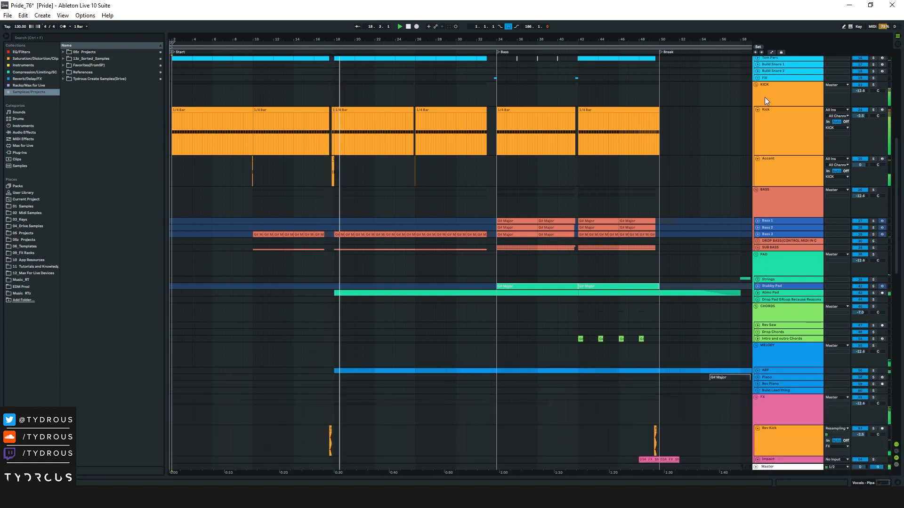
pyautogui.click(758, 109)
pyautogui.scroll(2, 486, 73)
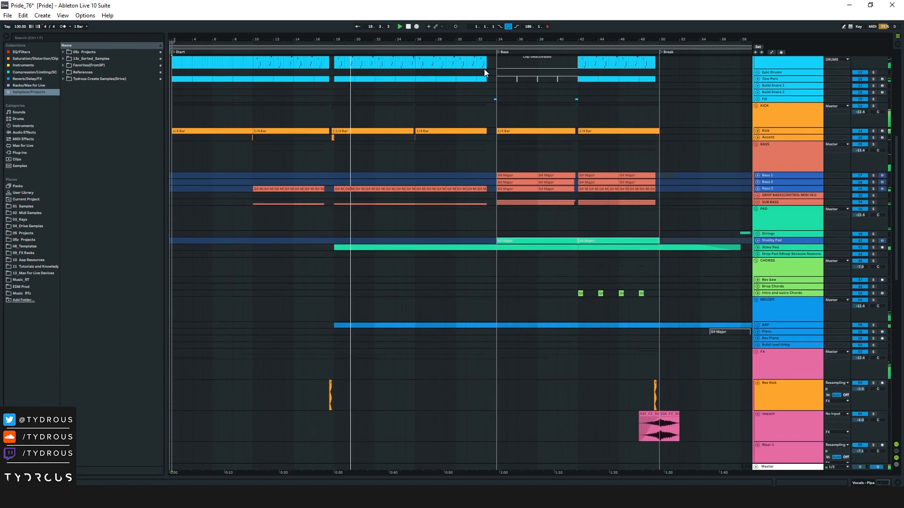
pyautogui.scroll(3, 785, 95)
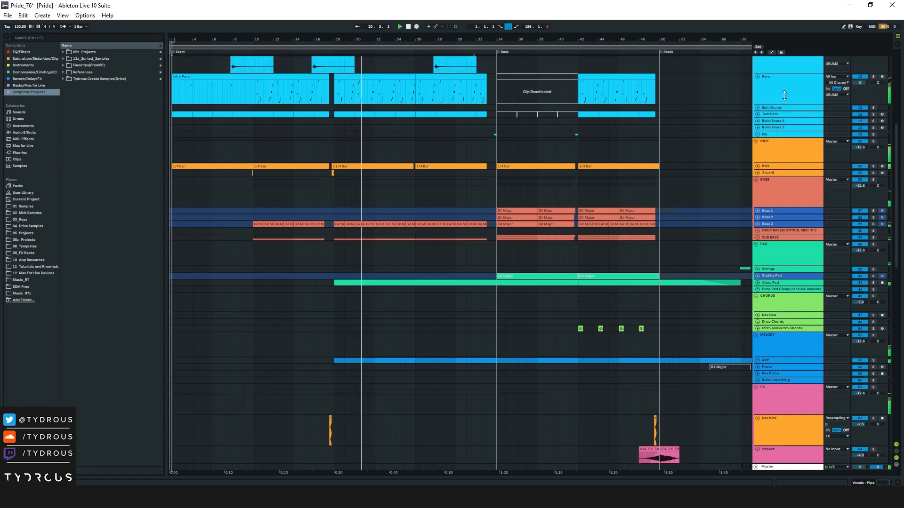
# Collapse the track lanes inside the FX group and bring the FX and vocal tracks into view.
pyautogui.scroll(-4, 764, 112)
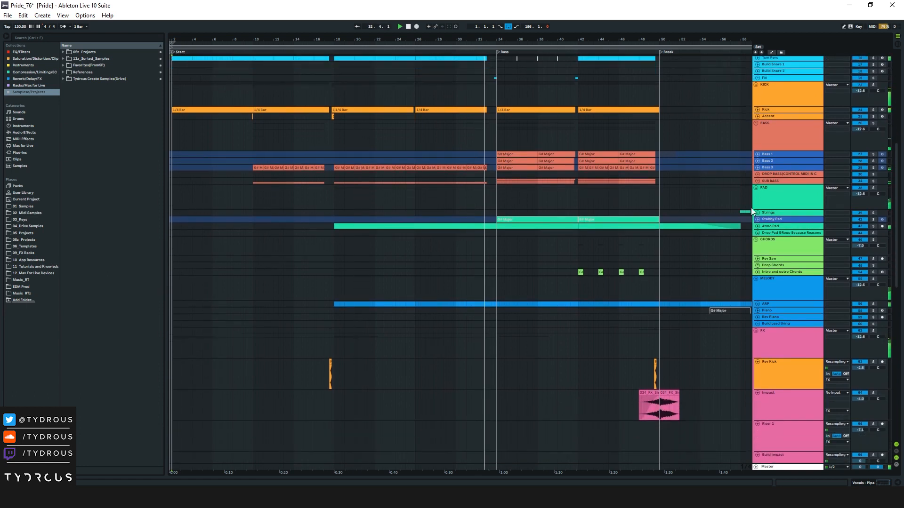
pyautogui.keyDown('alt'); pyautogui.click(758, 363); pyautogui.keyUp('alt')
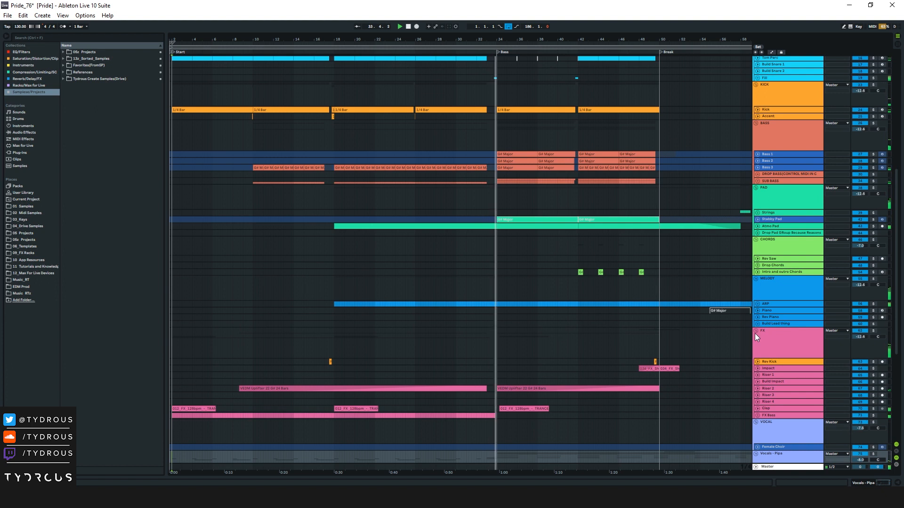
pyautogui.scroll(-2, 785, 307)
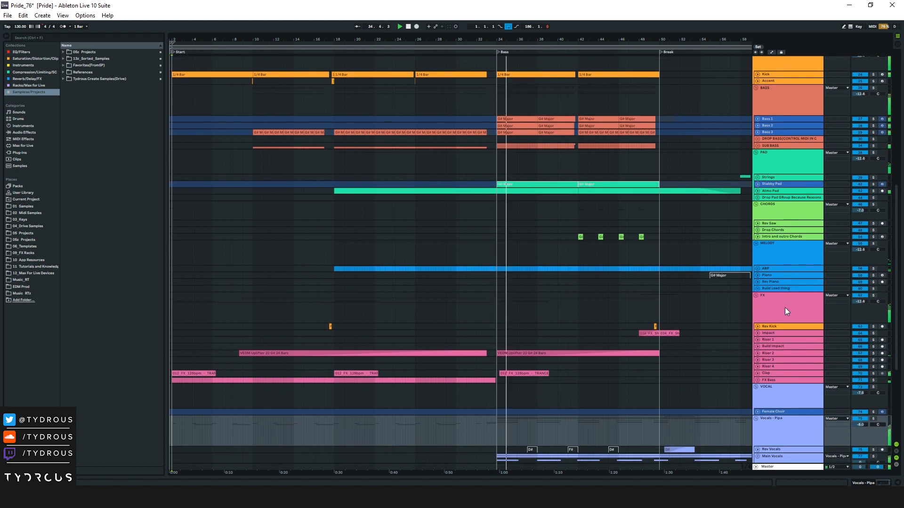
pyautogui.scroll(-1, 777, 358)
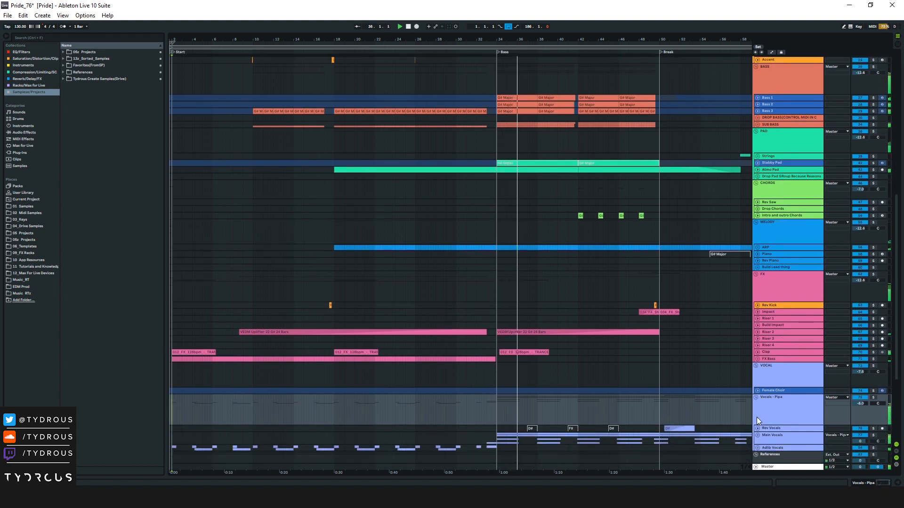
pyautogui.scroll(1, 744, 334)
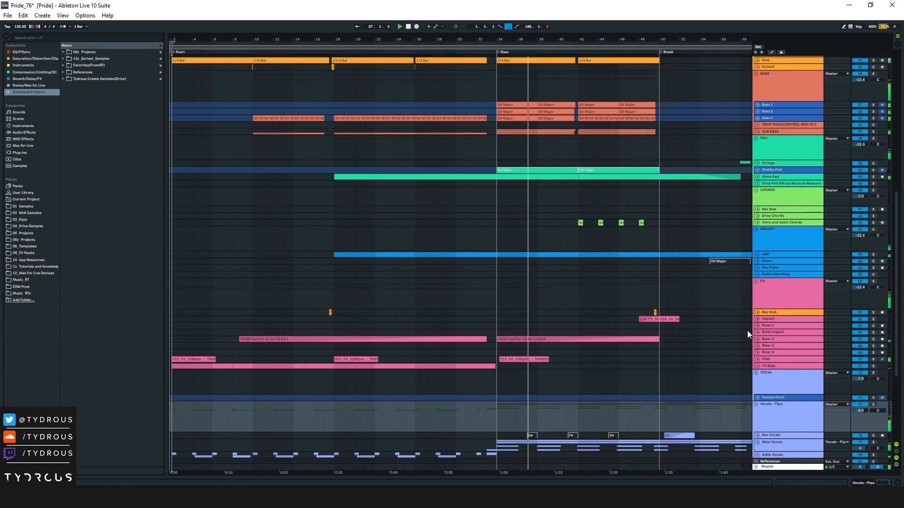
# Follow playback from the Bass section into the Break, jumping to about bar 57 and about bar 73.
pyautogui.click(618, 51)
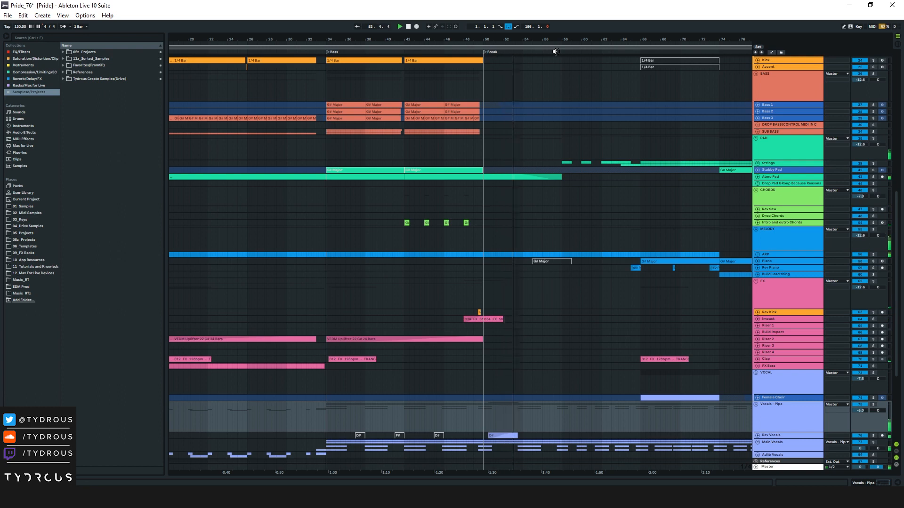
pyautogui.click(556, 53)
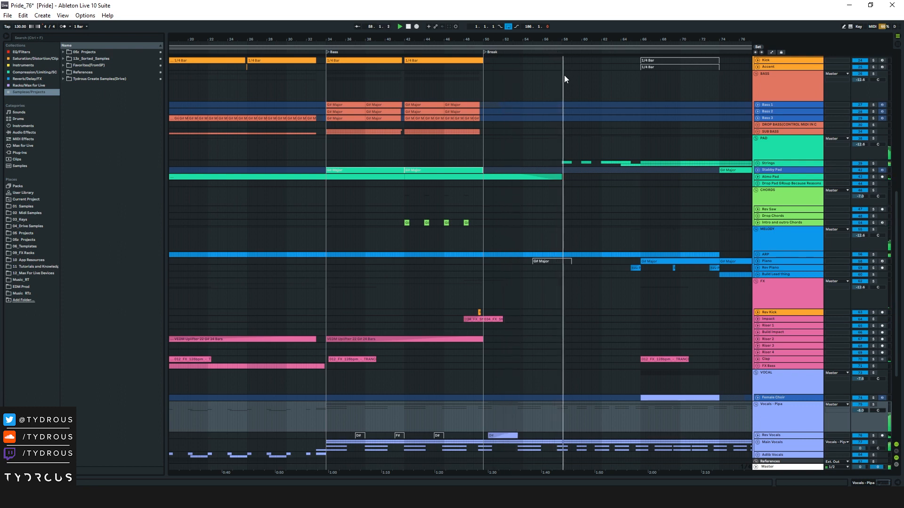
pyautogui.moveTo(654, 39); pyautogui.dragTo(549, 44)
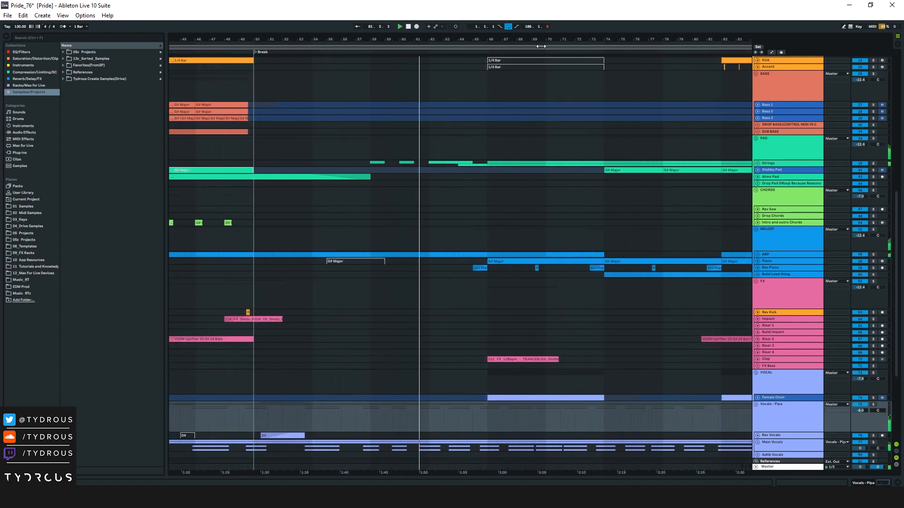
pyautogui.click(600, 51)
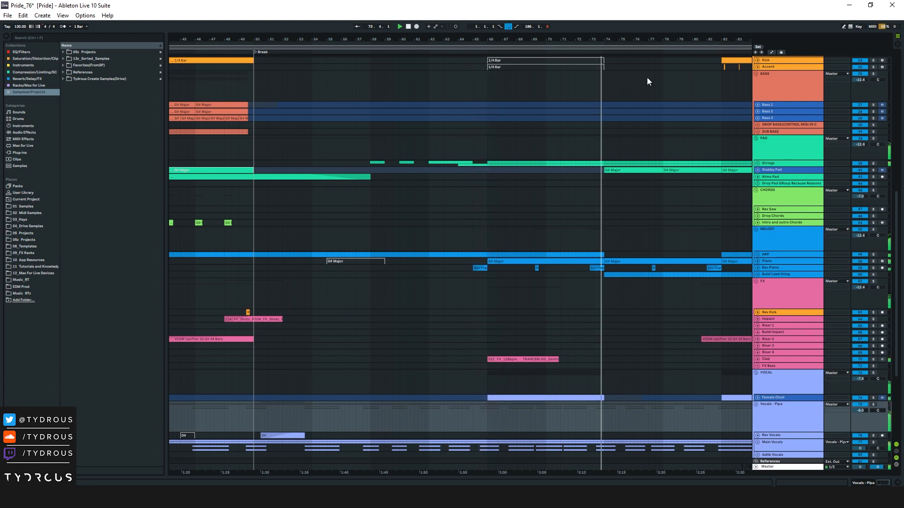
# Examine the end of the Break and the Build across the drum, melody and riser tracks during playback.
pyautogui.moveTo(656, 41); pyautogui.dragTo(438, 25)
pyautogui.scroll(2, 501, 85)
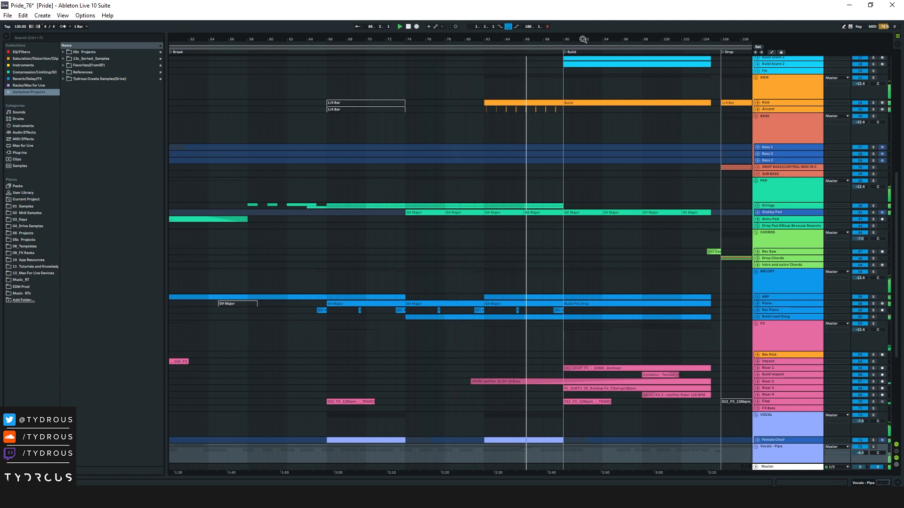
pyautogui.moveTo(585, 38); pyautogui.dragTo(529, 40)
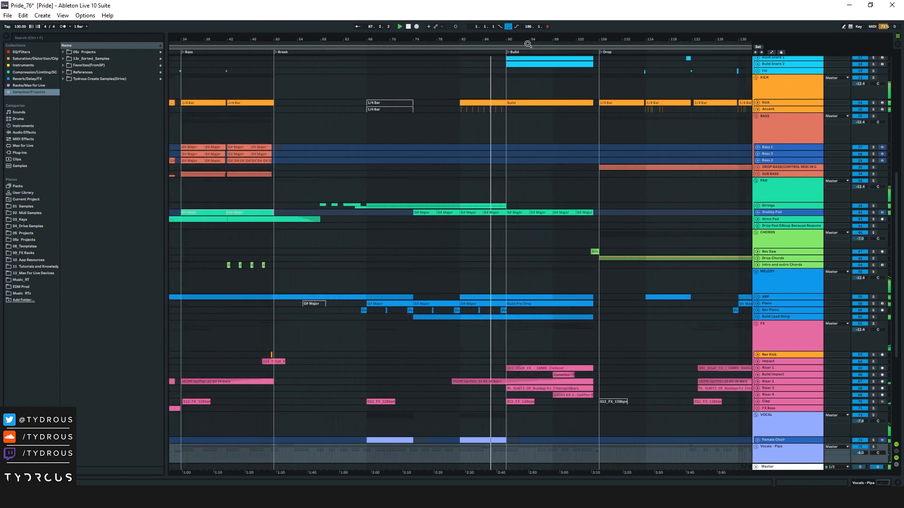
pyautogui.scroll(3, 546, 127)
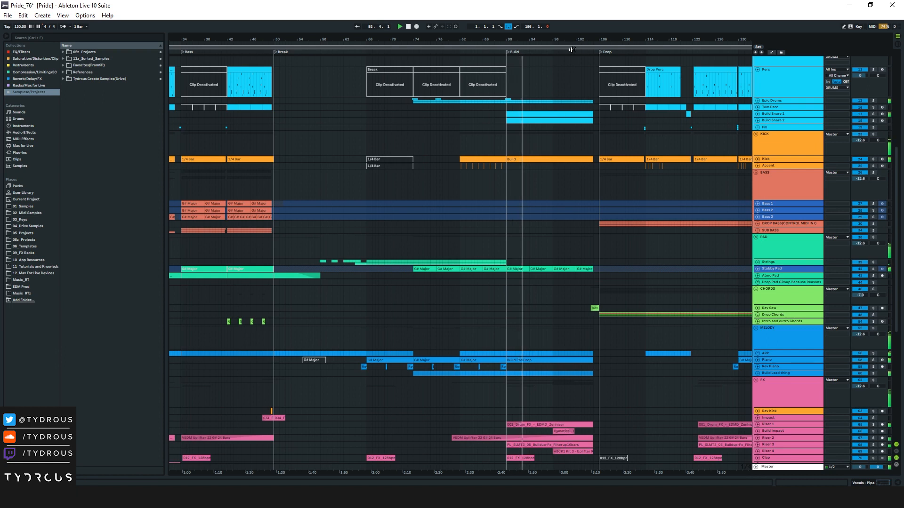
# Examine the start and first half of the Drop section during playback.
pyautogui.moveTo(611, 38); pyautogui.dragTo(443, 87)
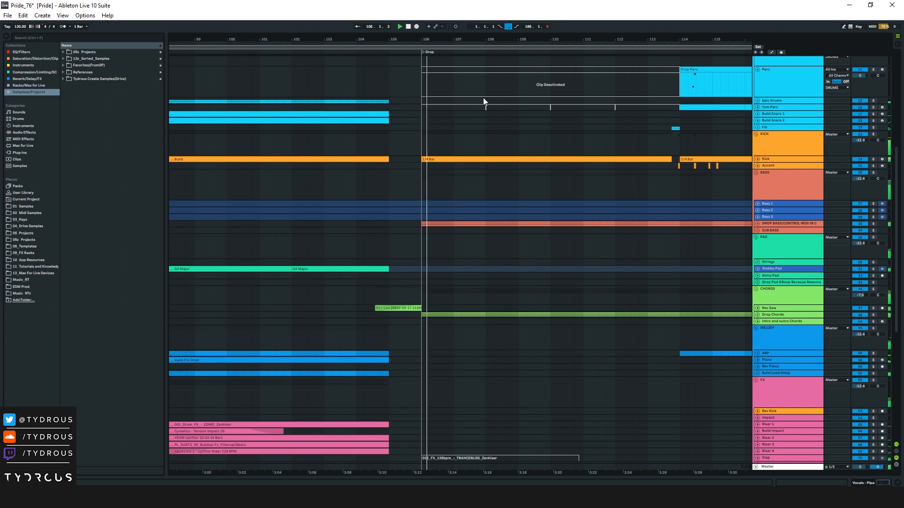
pyautogui.moveTo(571, 38); pyautogui.dragTo(543, 49)
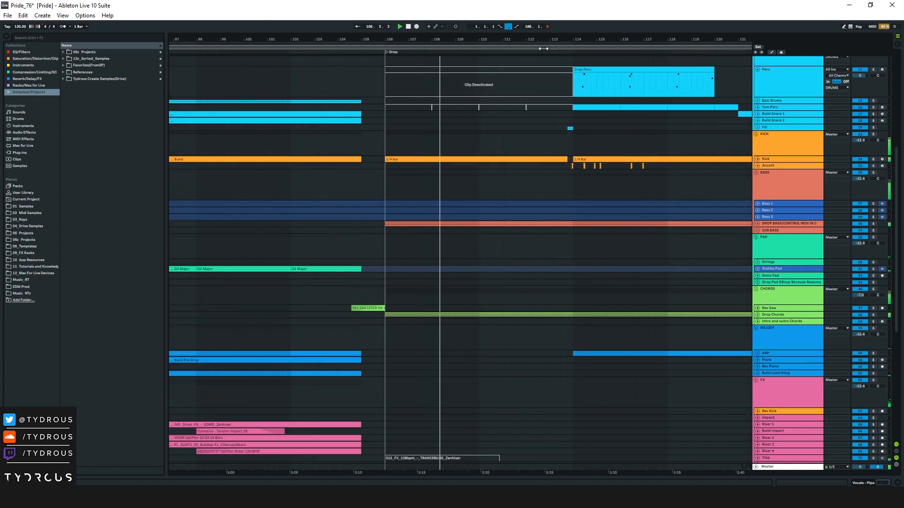
pyautogui.moveTo(600, 40); pyautogui.dragTo(471, 35)
pyautogui.moveTo(592, 41); pyautogui.dragTo(504, 42)
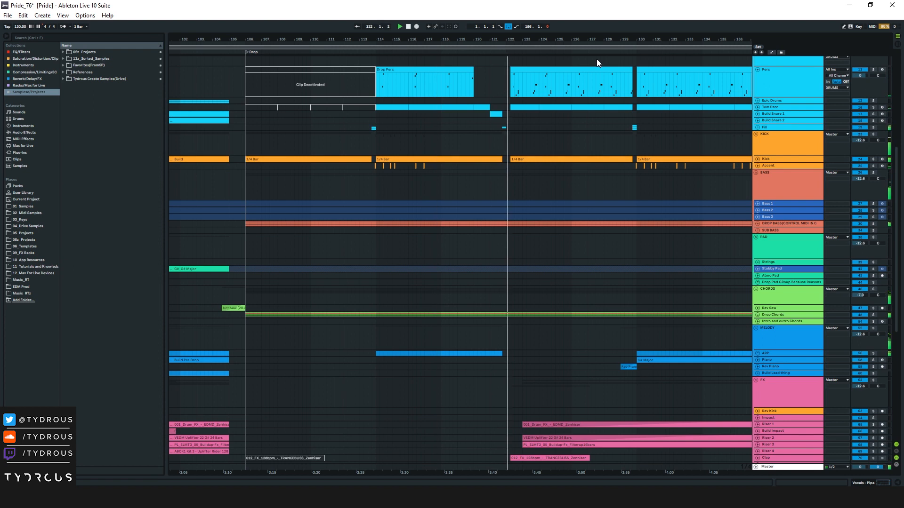
# Follow the second half of the Drop into the End Break, jumping playback to about bar 135.
pyautogui.moveTo(613, 39); pyautogui.dragTo(551, 37)
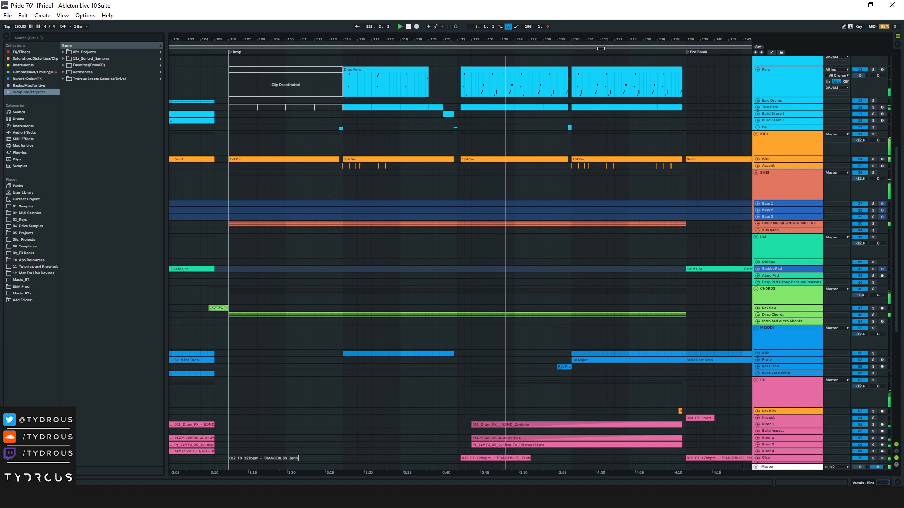
pyautogui.click(644, 49)
pyautogui.moveTo(680, 40); pyautogui.dragTo(570, 34)
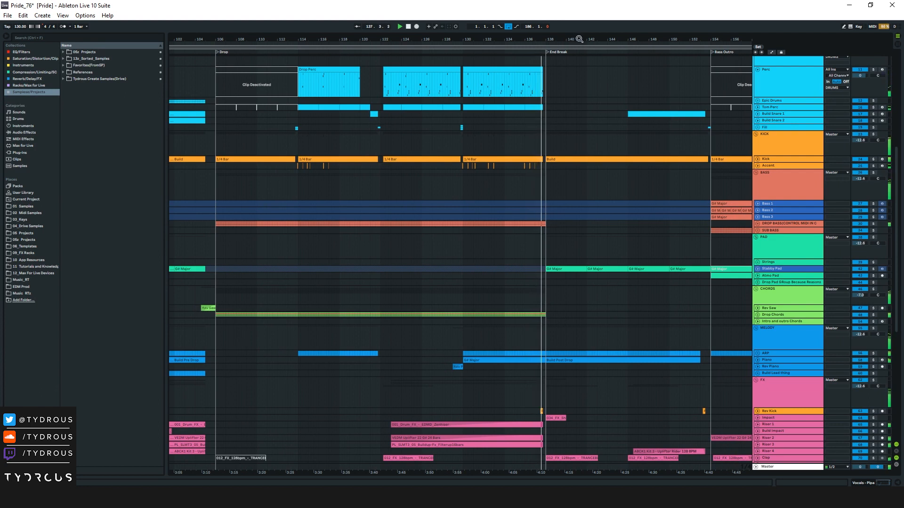
# Stop playback, fold all track groups and show the full arrangement.
pyautogui.moveTo(591, 39); pyautogui.dragTo(566, 33)
pyautogui.click(786, 180)
pyautogui.keyDown('alt'); pyautogui.click(756, 173); pyautogui.keyUp('alt')
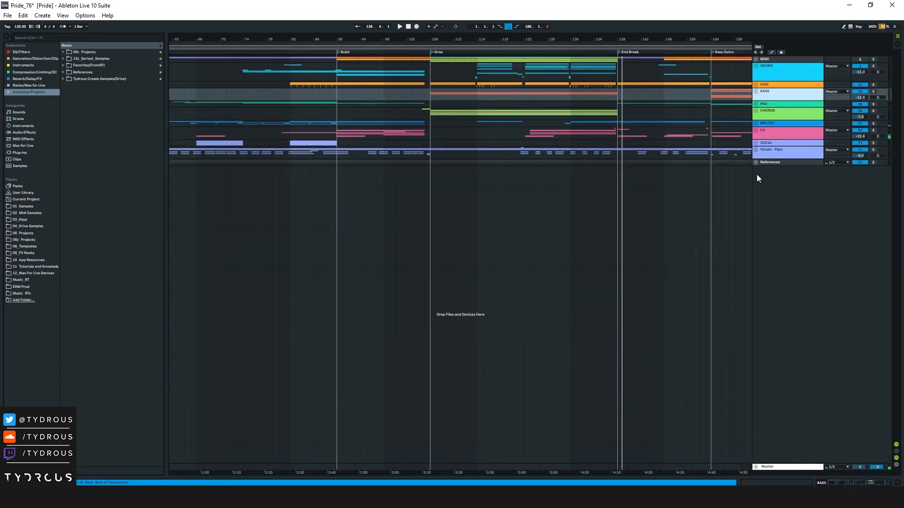
pyautogui.moveTo(579, 41)
pyautogui.mouseDown()
pyautogui.moveTo(639, 36)
pyautogui.moveTo(515, 34)
pyautogui.mouseUp()
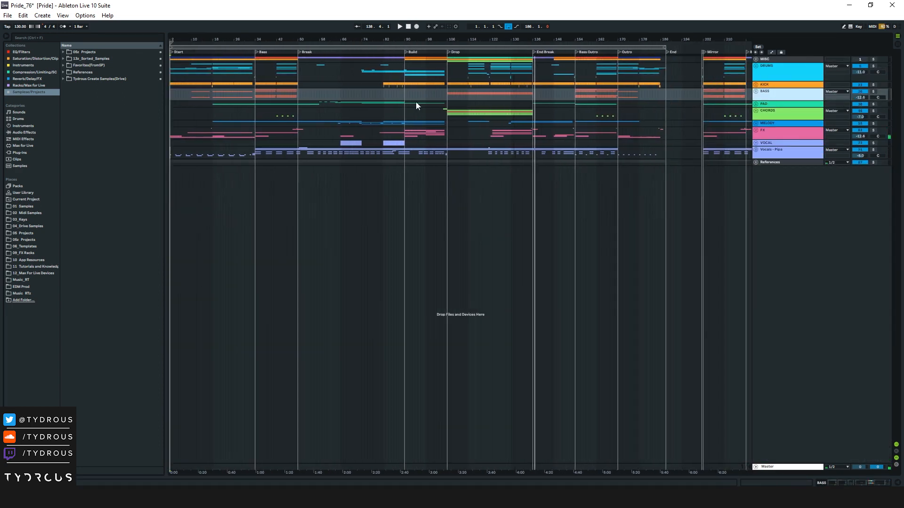
# Highlight the intro part of the Vocals - Pipa group up to the Bass marker.
pyautogui.click(253, 145)
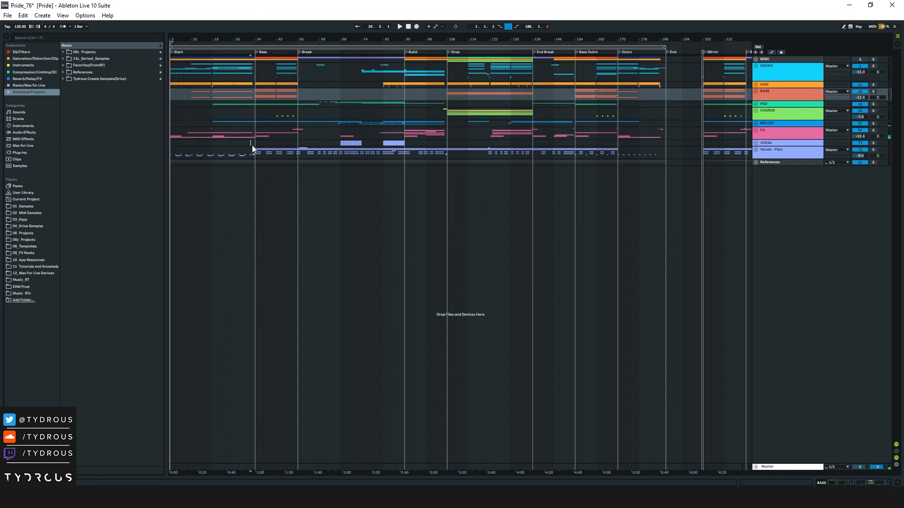
pyautogui.click(183, 156)
pyautogui.moveTo(252, 154); pyautogui.dragTo(190, 159)
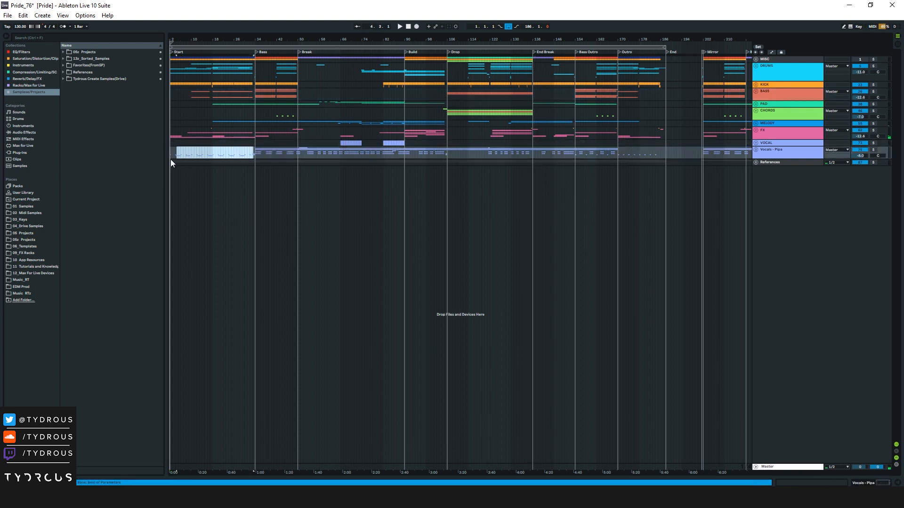
pyautogui.click(207, 155)
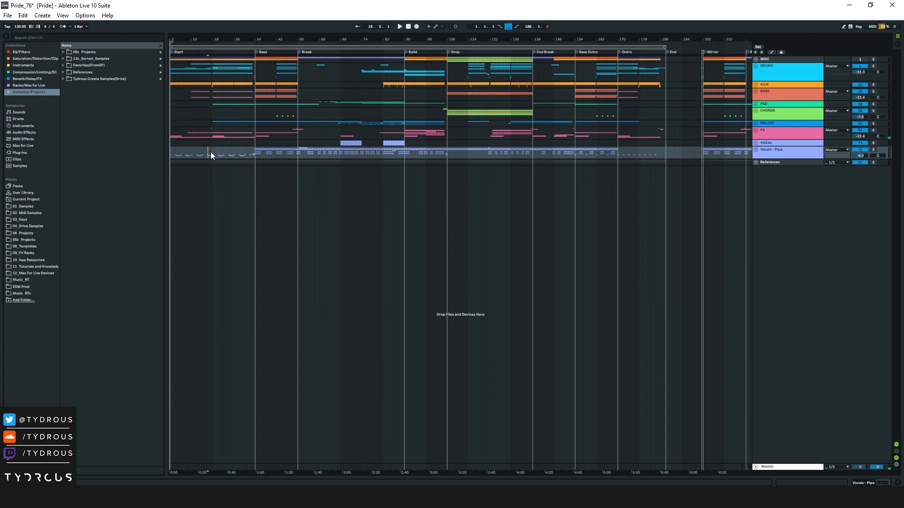
# Unfold the Vocals - Pipa group with its subgroups and lanes, and select the first clip on MAIN Vox.
pyautogui.click(755, 150)
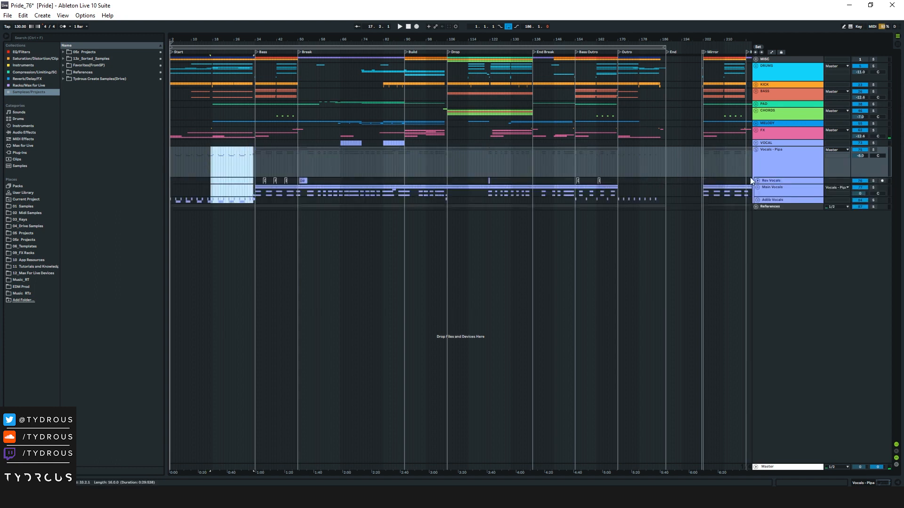
pyautogui.keyDown('alt'); pyautogui.click(757, 188); pyautogui.keyUp('alt')
pyautogui.click(348, 282)
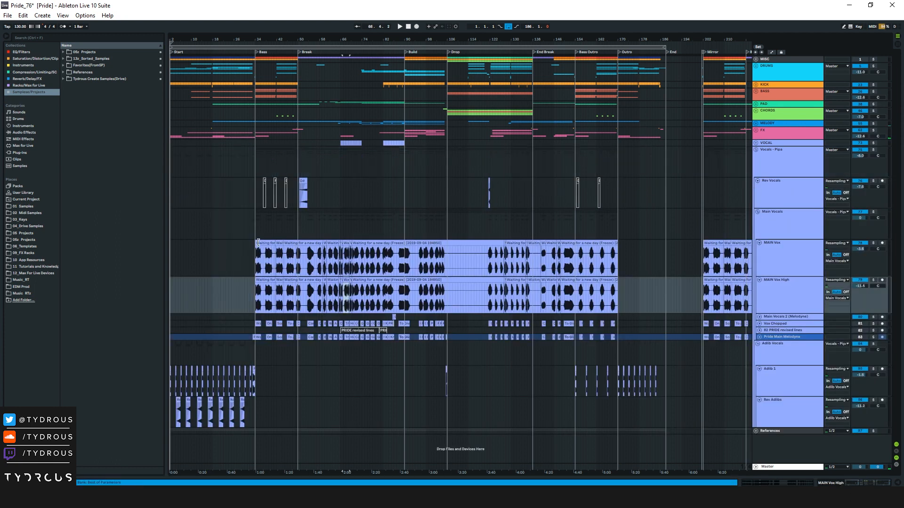
pyautogui.click(264, 242)
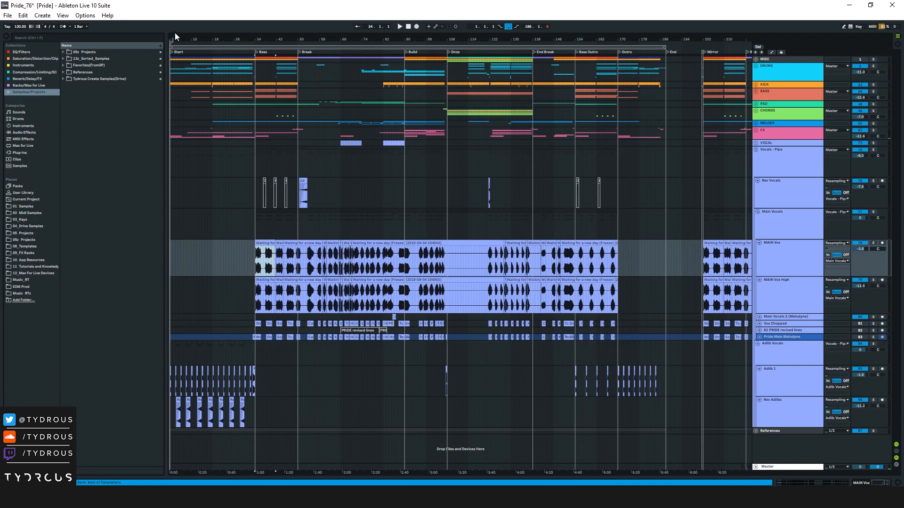
# Turn on the automation view and bring the Main Vocals group's automation lanes into view.
pyautogui.moveTo(174, 40); pyautogui.dragTo(177, 77)
pyautogui.press('a')
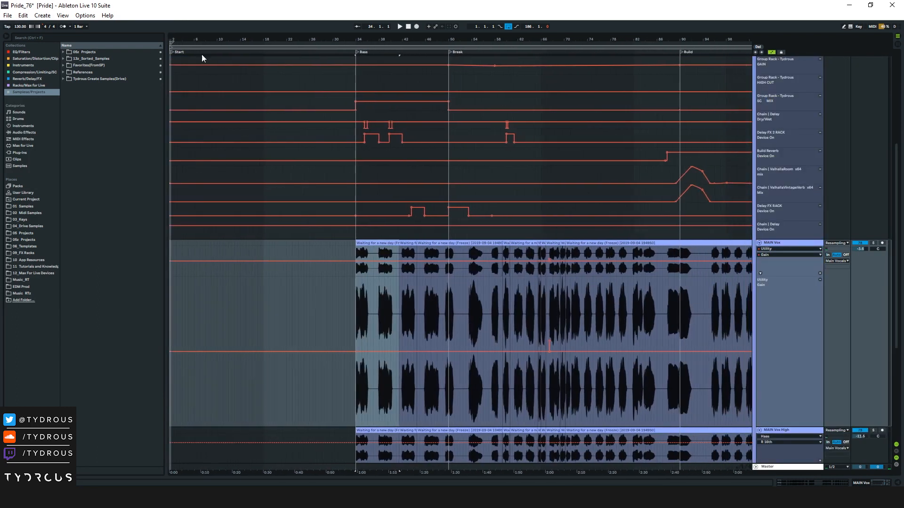
pyautogui.scroll(1, 396, 265)
pyautogui.scroll(3, 395, 265)
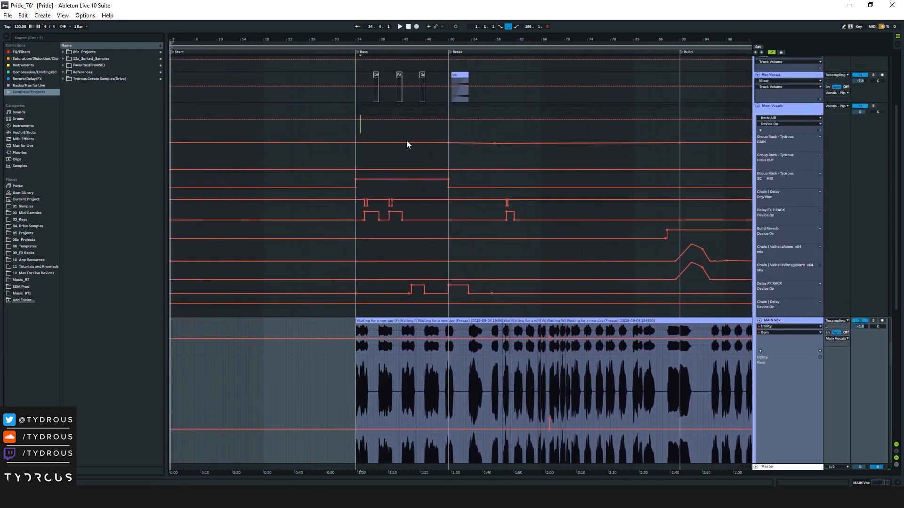
# Examine the Main Vocals delay and SC MIX automation in the Bass section.
pyautogui.click(391, 137)
pyautogui.click(388, 49)
pyautogui.moveTo(374, 44); pyautogui.dragTo(375, 47)
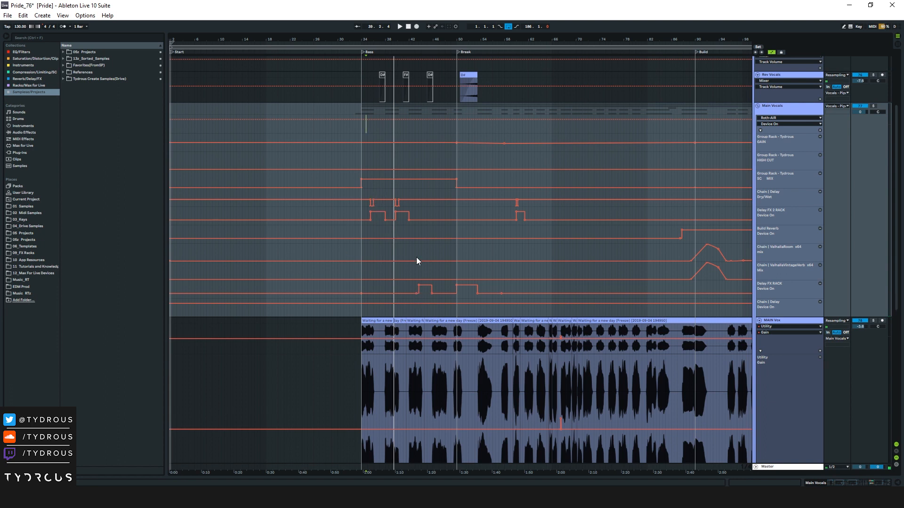
pyautogui.moveTo(367, 43); pyautogui.dragTo(467, 206)
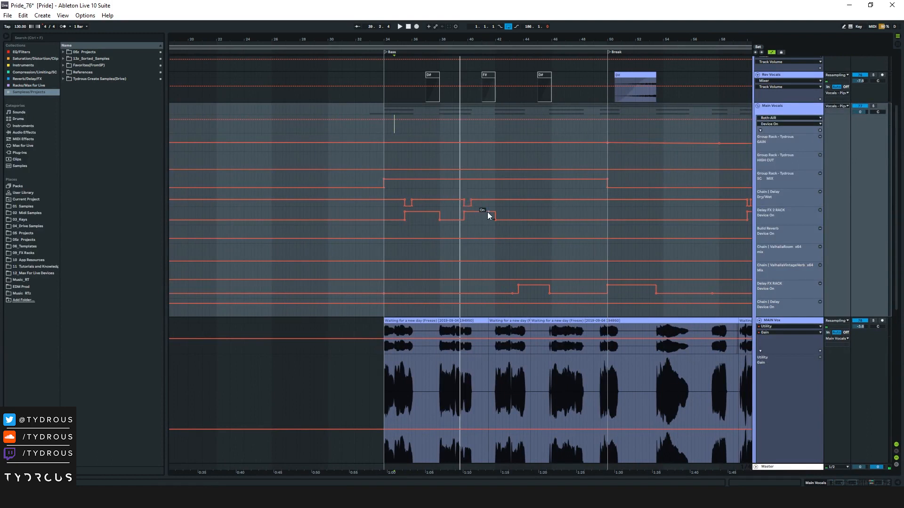
pyautogui.click(402, 184)
# Bring the Adlib Vocals tracks into view at the start of the song and select the first Adlib 1 clip.
pyautogui.moveTo(418, 36); pyautogui.dragTo(630, 15)
pyautogui.scroll(-5, 429, 250)
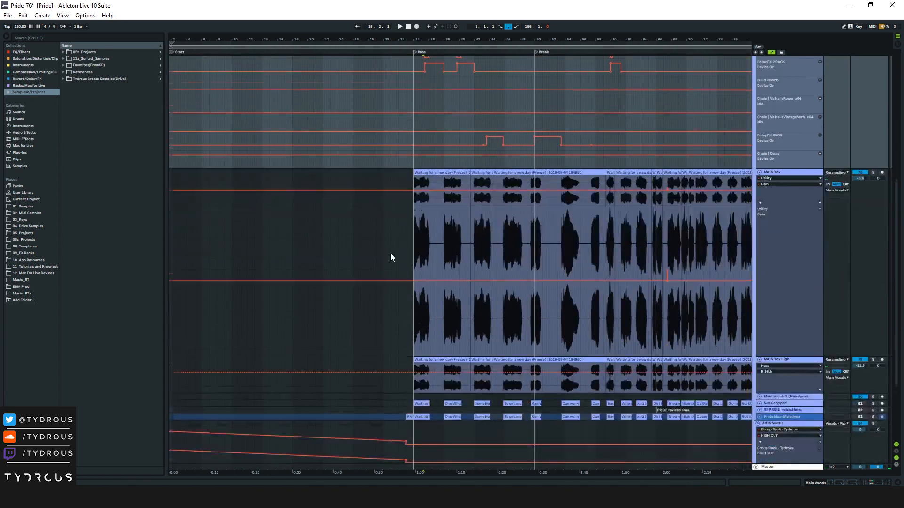
pyautogui.scroll(-5, 391, 258)
pyautogui.moveTo(176, 40); pyautogui.dragTo(177, 84)
pyautogui.click(178, 358)
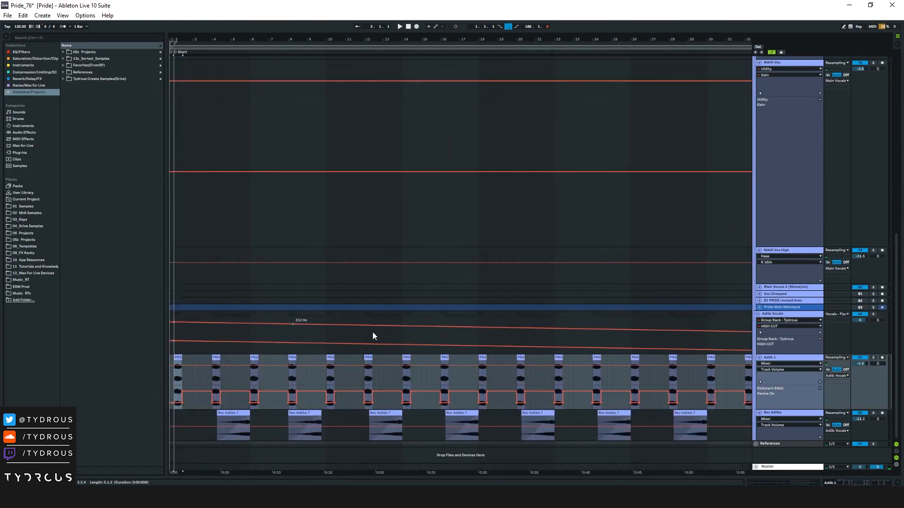
# Solo the Adlib 1 track, play it from the clip at bar 22 and stop playback.
pyautogui.moveTo(527, 41); pyautogui.dragTo(401, 33)
pyautogui.click(417, 358)
pyautogui.press('s')
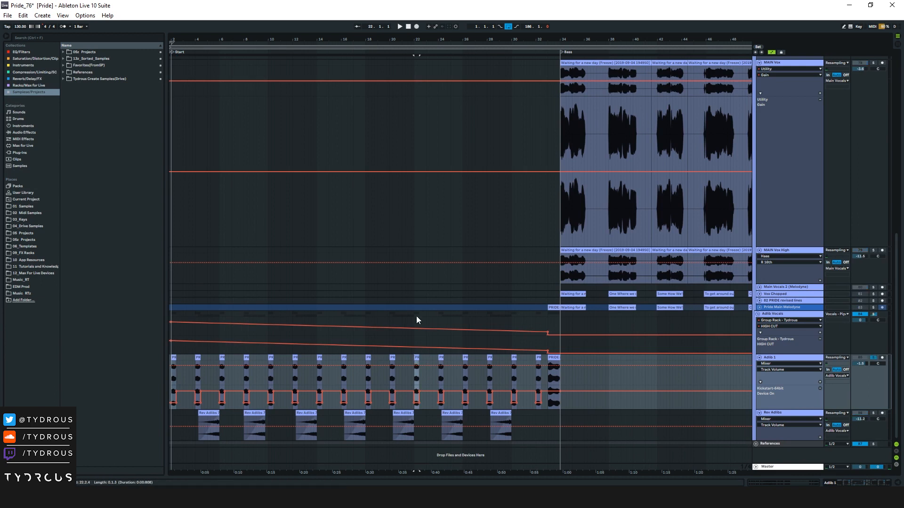
pyautogui.press('space')
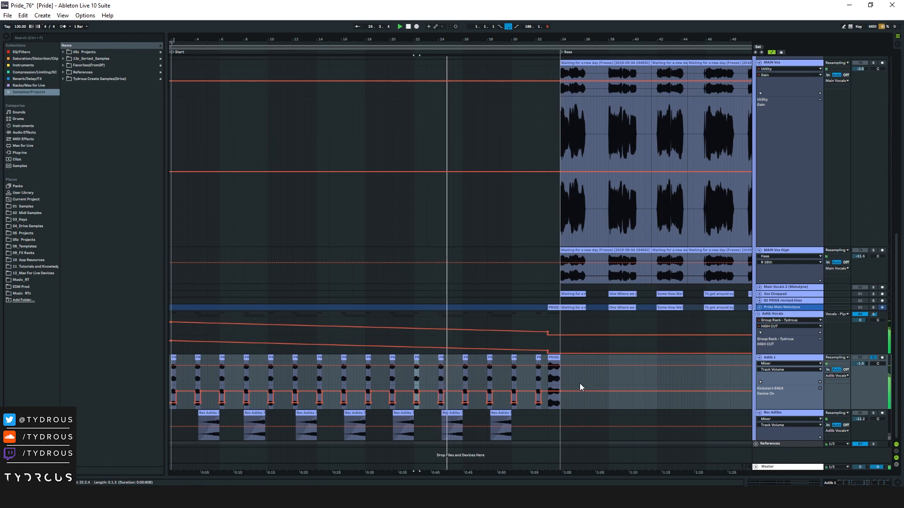
pyautogui.press('space')
# Open the Adlib 1 track's device chain and show its iZotope Nectar 2 plug-in.
pyautogui.click(542, 376)
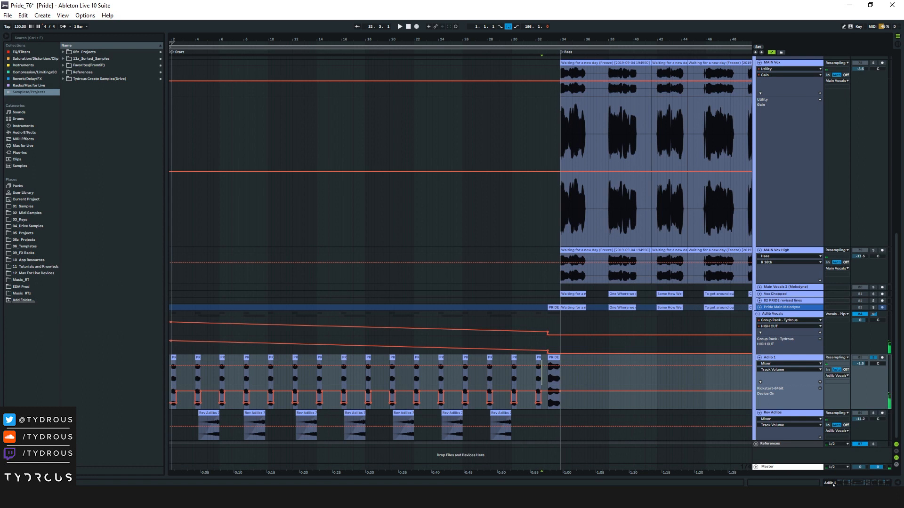
pyautogui.click(844, 484)
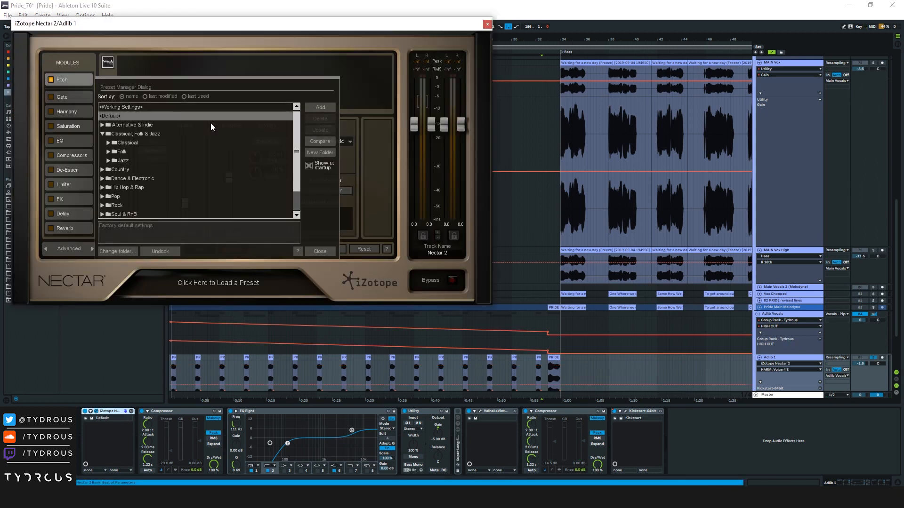
# Close the Nectar 2 window and go through Adlib 1's Compressor, EQ Eight, Utility, second Compressor and Kickstart-64bit devices.
pyautogui.click(328, 250)
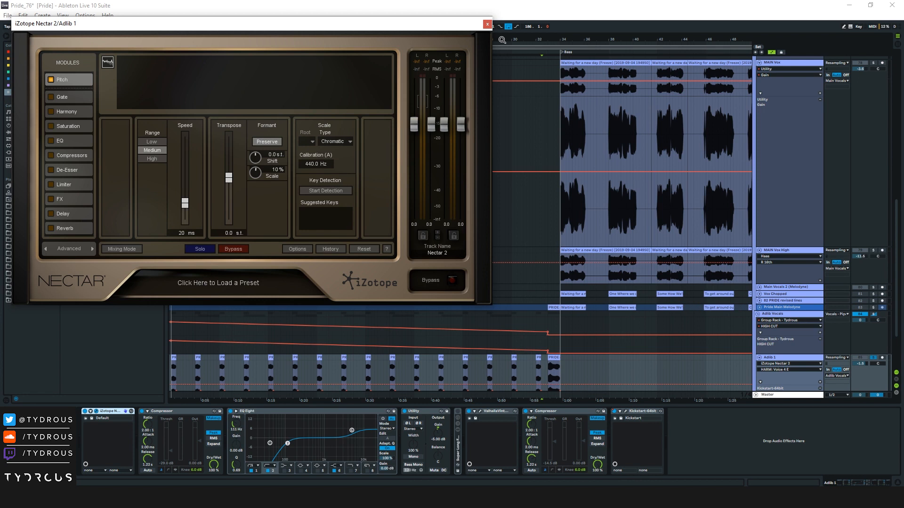
pyautogui.click(487, 24)
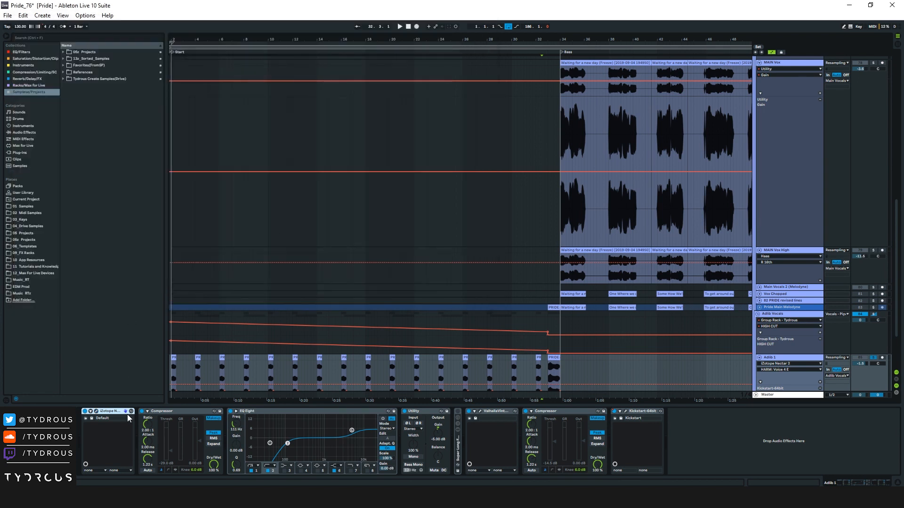
pyautogui.click(171, 410)
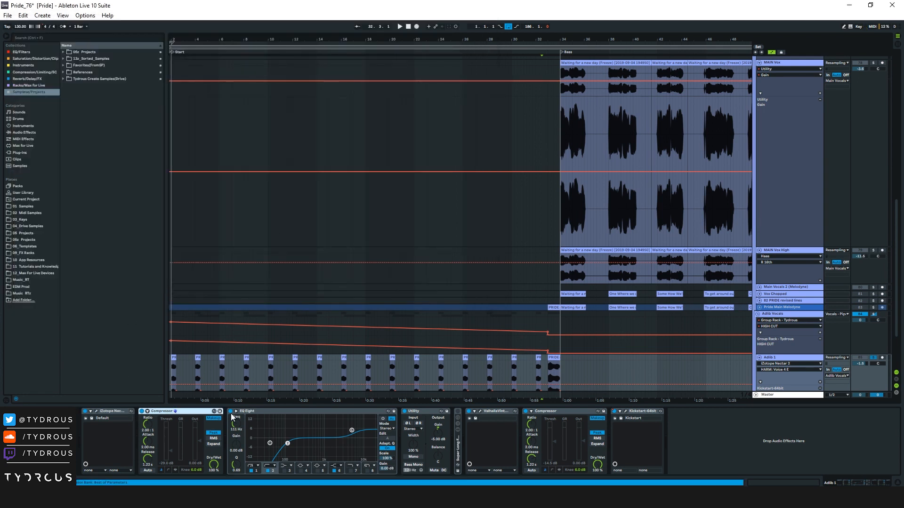
pyautogui.click(293, 411)
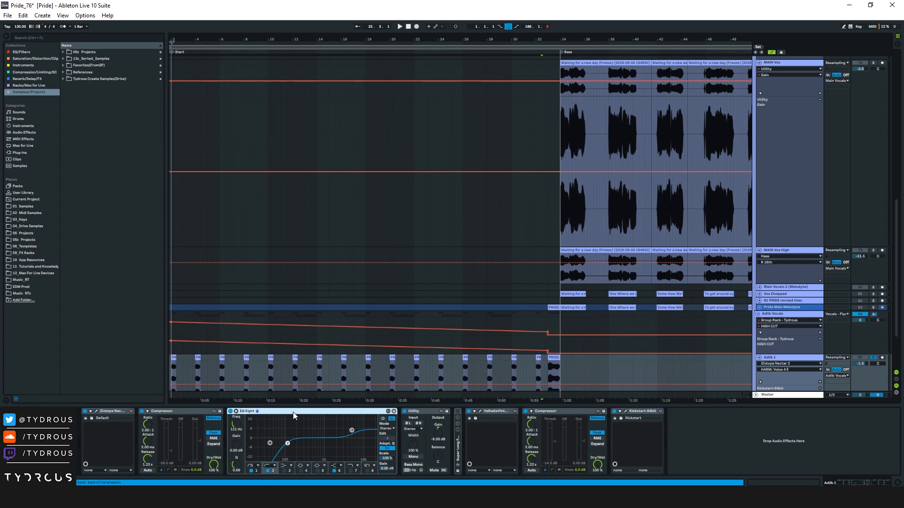
pyautogui.click(428, 417)
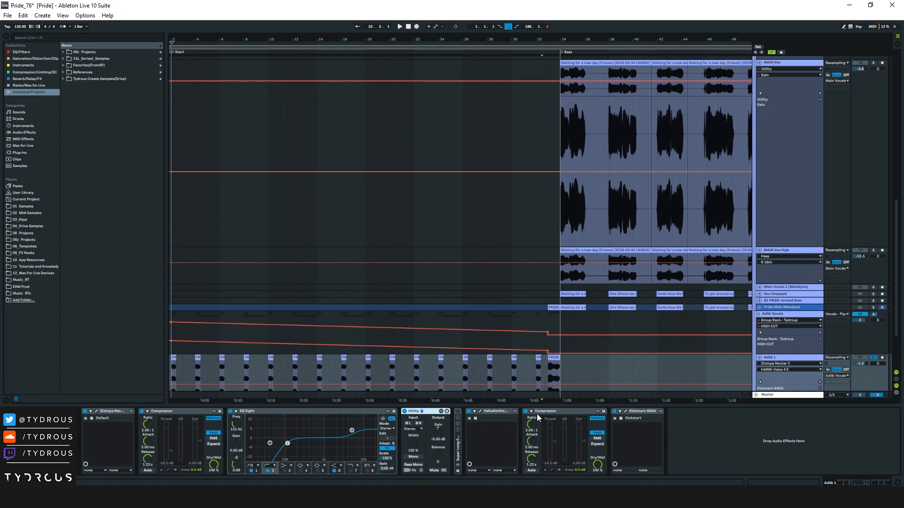
pyautogui.click(569, 413)
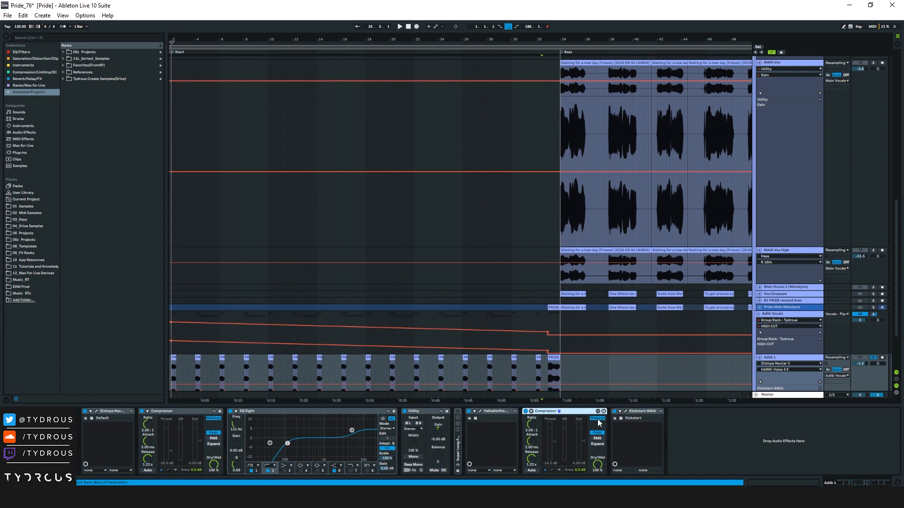
pyautogui.scroll(-3, 459, 356)
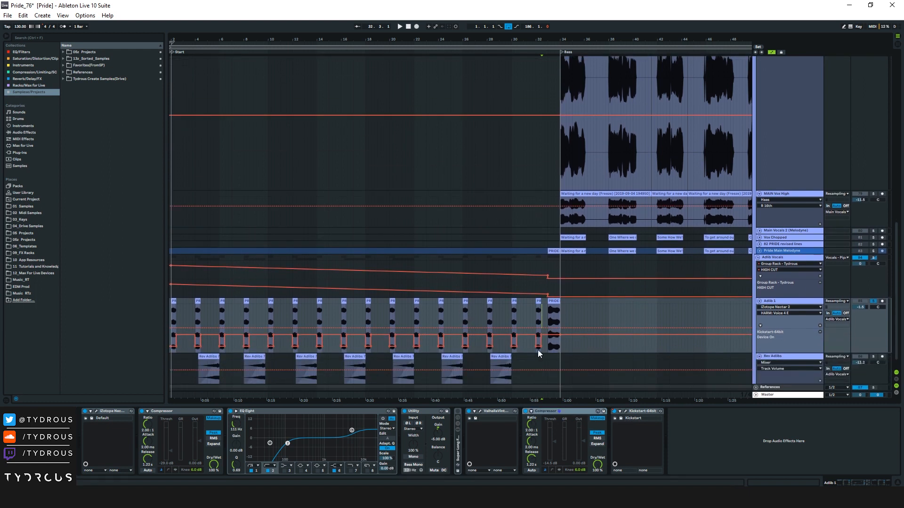
pyautogui.click(643, 412)
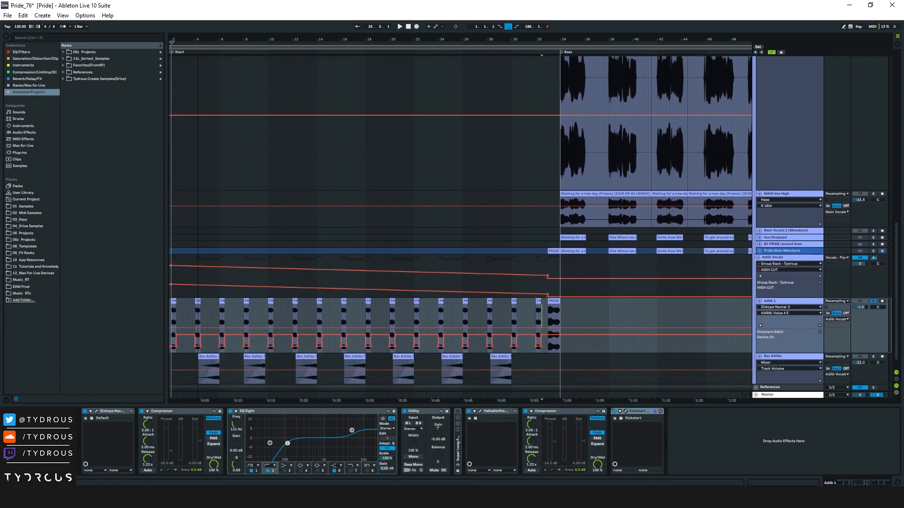
# Point out the gaps between the Adlib 1 clips by selecting the empty stretches before bars 8 and 14.
pyautogui.moveTo(197, 41); pyautogui.dragTo(231, 39)
pyautogui.click(280, 308)
pyautogui.moveTo(288, 318); pyautogui.dragTo(328, 320)
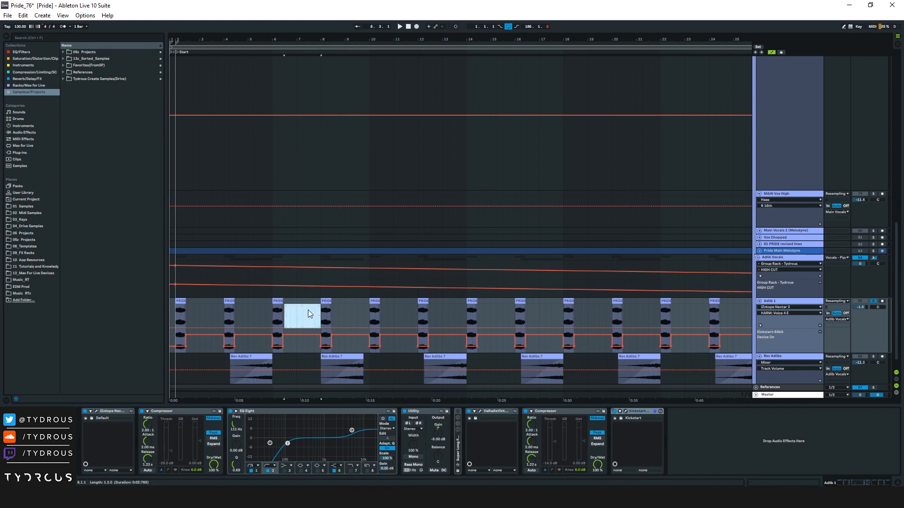
pyautogui.click(375, 302)
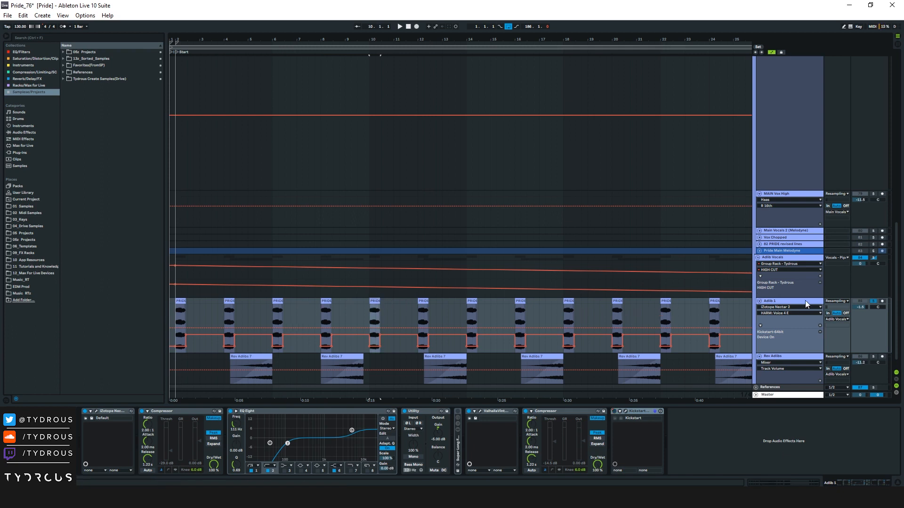
pyautogui.click(422, 304)
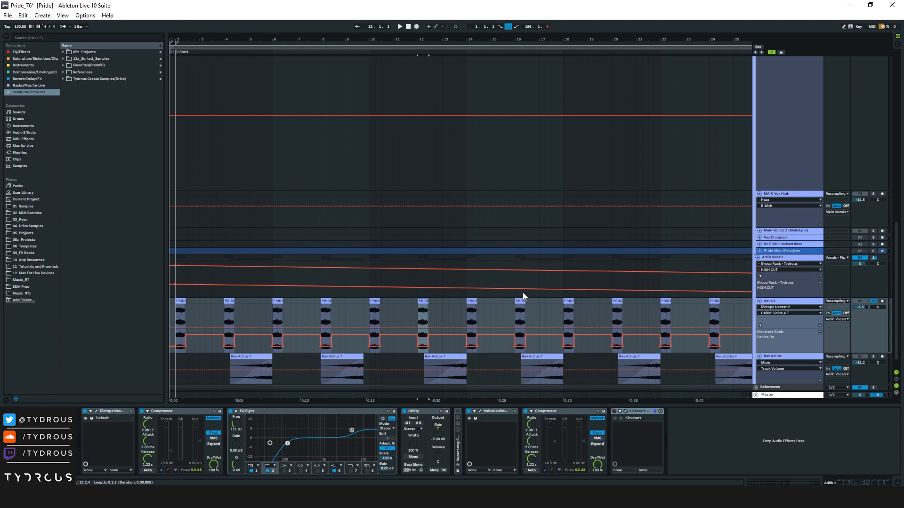
pyautogui.moveTo(428, 312); pyautogui.dragTo(469, 331)
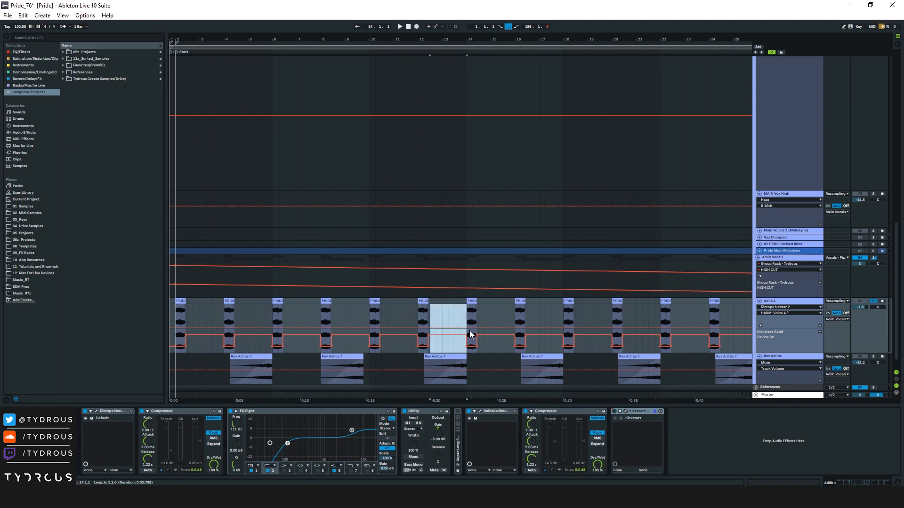
# Play Adlib 1 from the clips at bars 12 and 24 and audition the last clip before the Bass section.
pyautogui.click(423, 313)
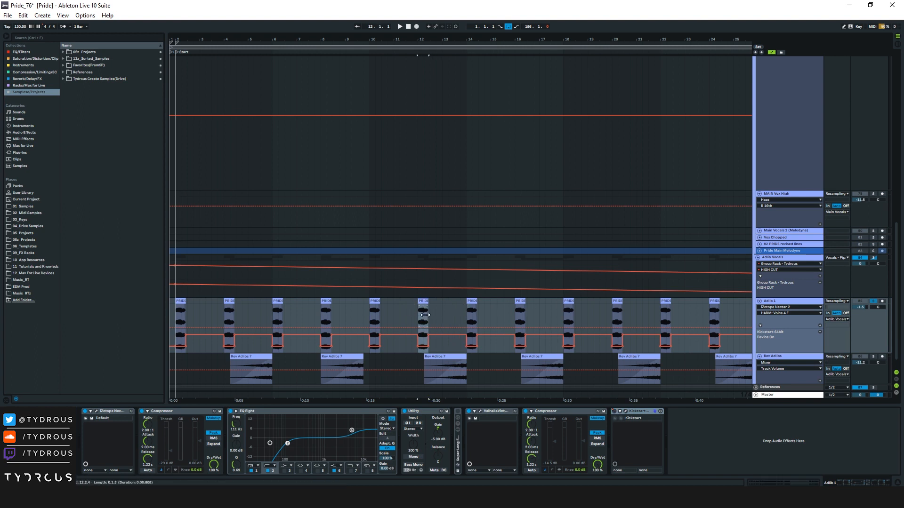
pyautogui.press('space')
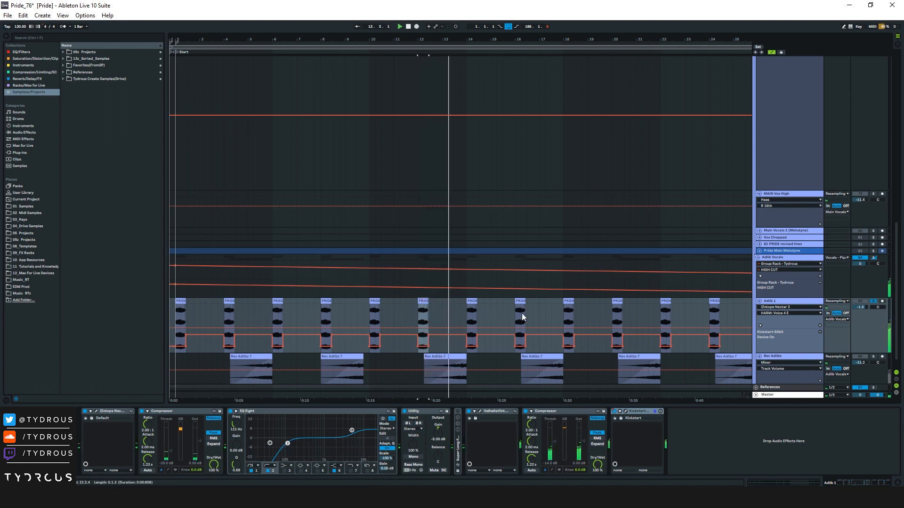
pyautogui.press('space')
pyautogui.click(714, 301)
pyautogui.press('space')
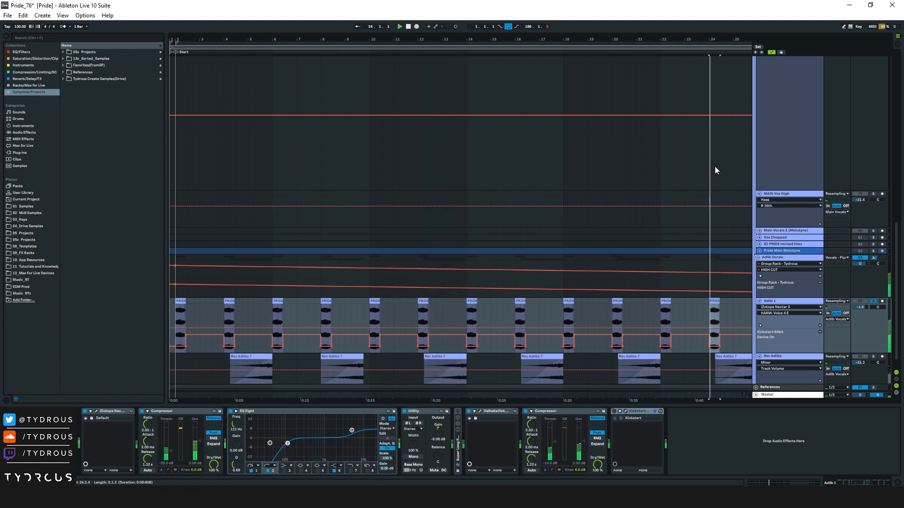
pyautogui.moveTo(734, 40); pyautogui.dragTo(480, 38)
pyautogui.click(669, 311)
pyautogui.press('space')
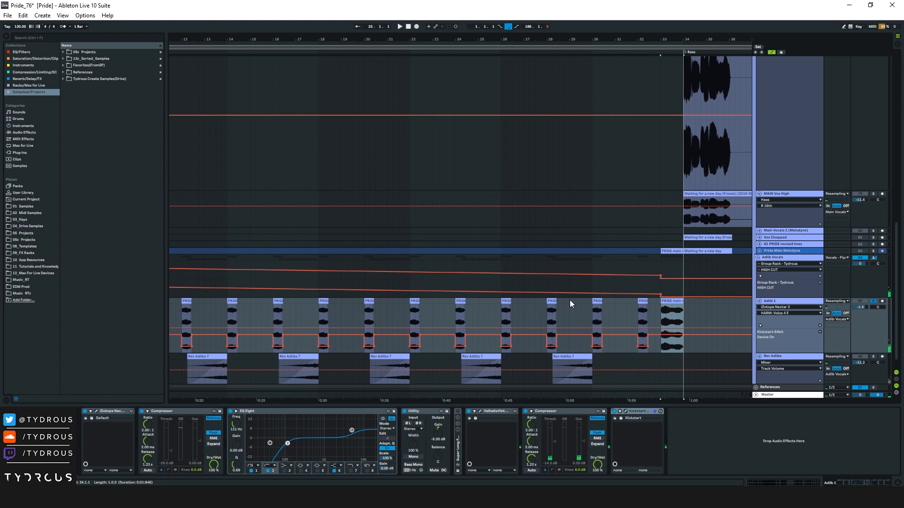
# Select the Adlib 1 clips at bars 28, 22 and 32 in turn to inspect the repeated adlib.
pyautogui.click(551, 302)
pyautogui.moveTo(515, 39); pyautogui.dragTo(463, 37)
pyautogui.click(406, 302)
pyautogui.moveTo(405, 304); pyautogui.dragTo(406, 328)
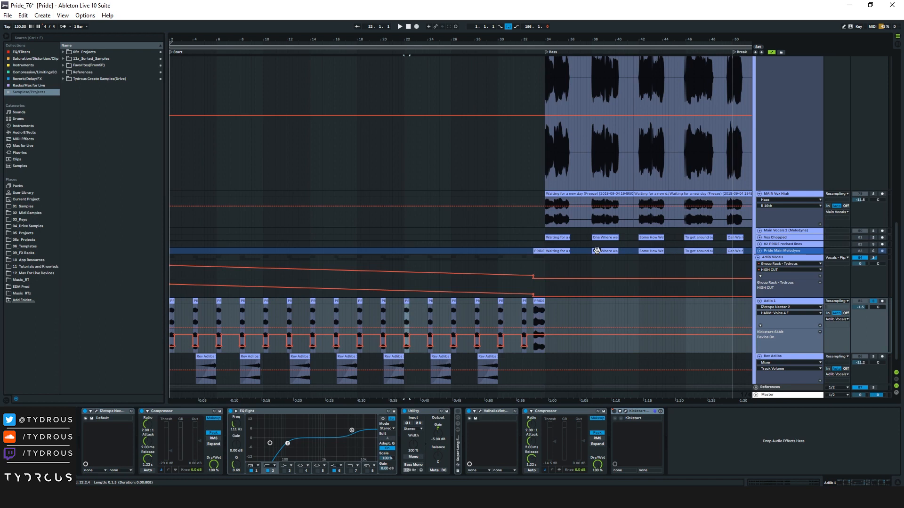
pyautogui.click(524, 313)
# Show the Adlib Vocals group's devices, and open the Main Vocals group's device chain at the Bass section.
pyautogui.click(790, 261)
pyautogui.scroll(1, 726, 245)
pyautogui.moveTo(677, 35); pyautogui.dragTo(451, 35)
pyautogui.scroll(5, 471, 186)
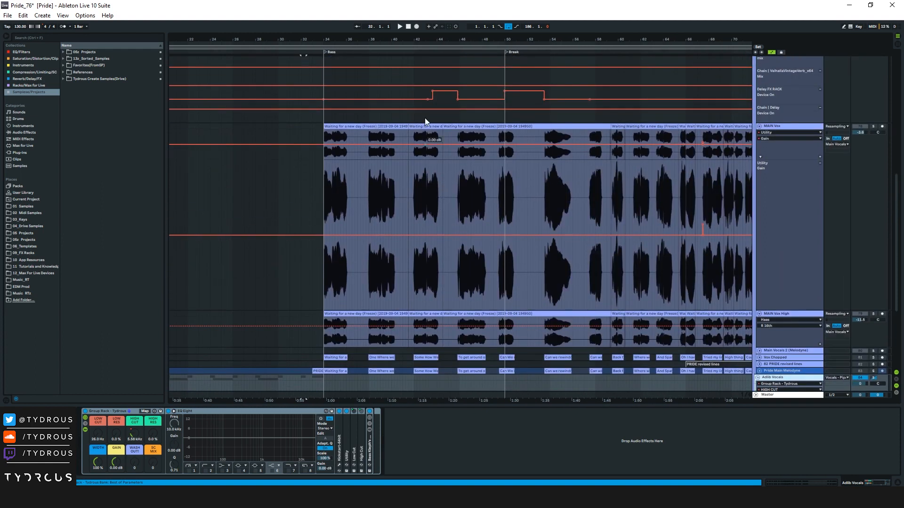
pyautogui.scroll(3, 429, 155)
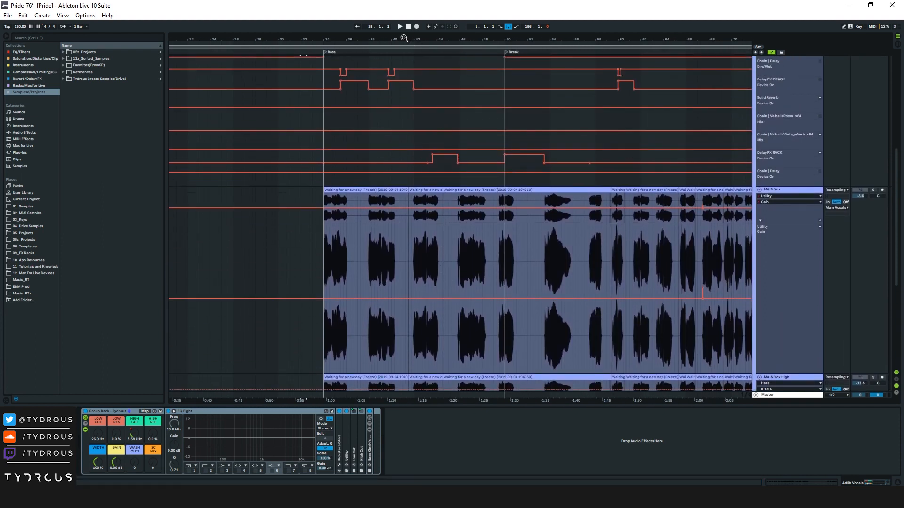
pyautogui.moveTo(404, 38); pyautogui.dragTo(512, 50)
pyautogui.scroll(6, 533, 177)
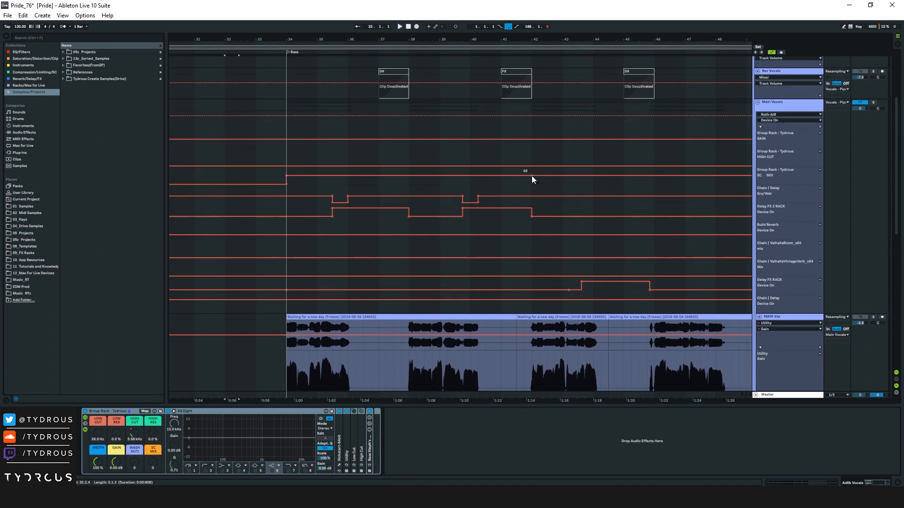
pyautogui.click(720, 118)
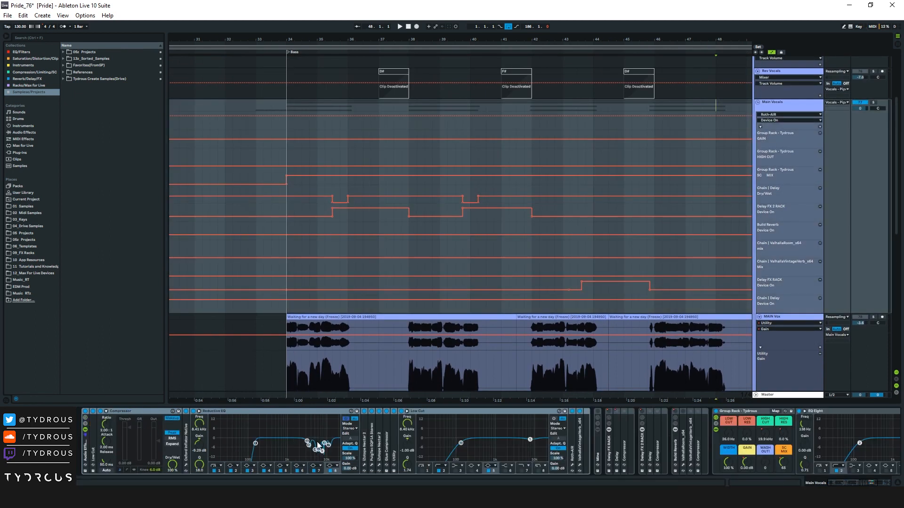
# Unfold the second Nectar 2, Glue Compressor, Utility, Roth-AIR and ValhallaVintageVerb in the Main Vocals chain and show the Low Cut EQ.
pyautogui.hscroll(5, 320, 447)
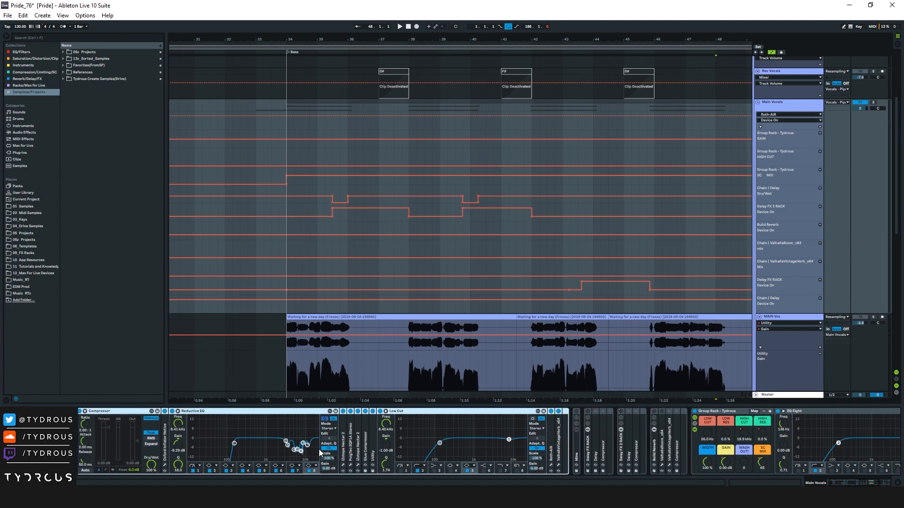
pyautogui.hscroll(1, 235, 439)
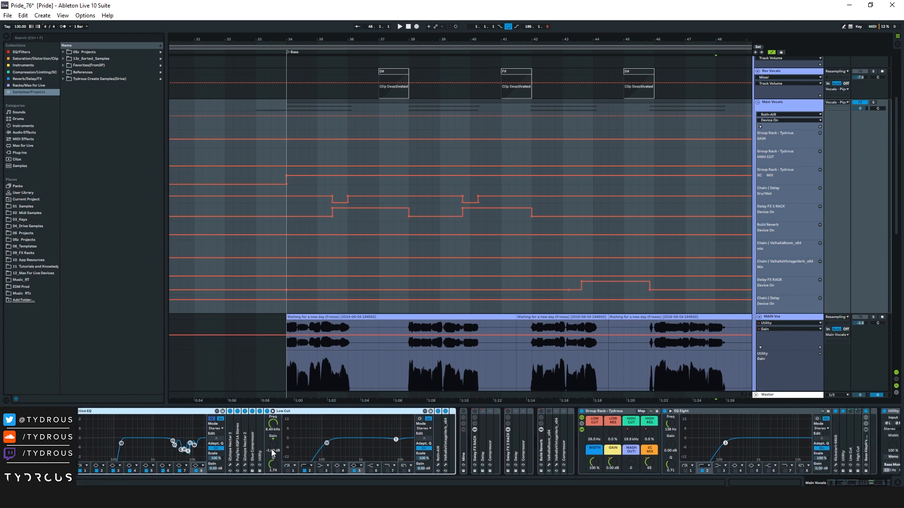
pyautogui.doubleClick(231, 452)
pyautogui.doubleClick(259, 412)
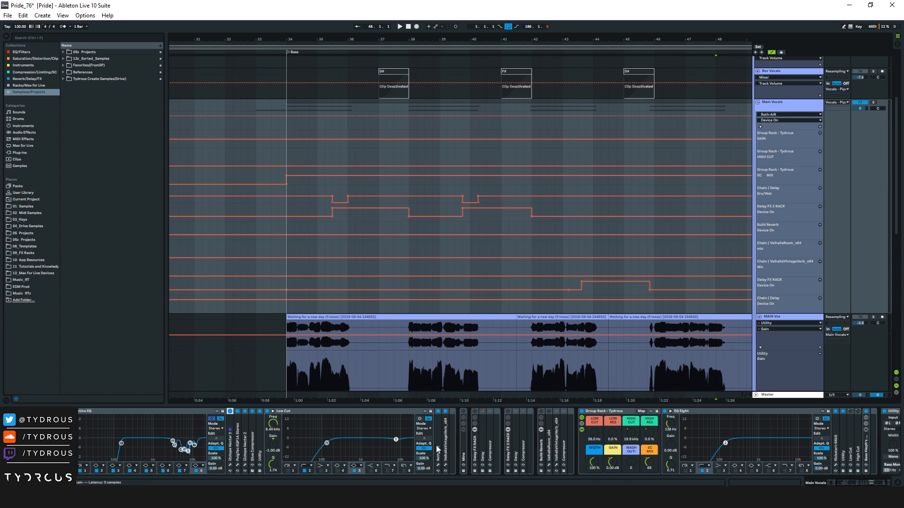
pyautogui.doubleClick(245, 450)
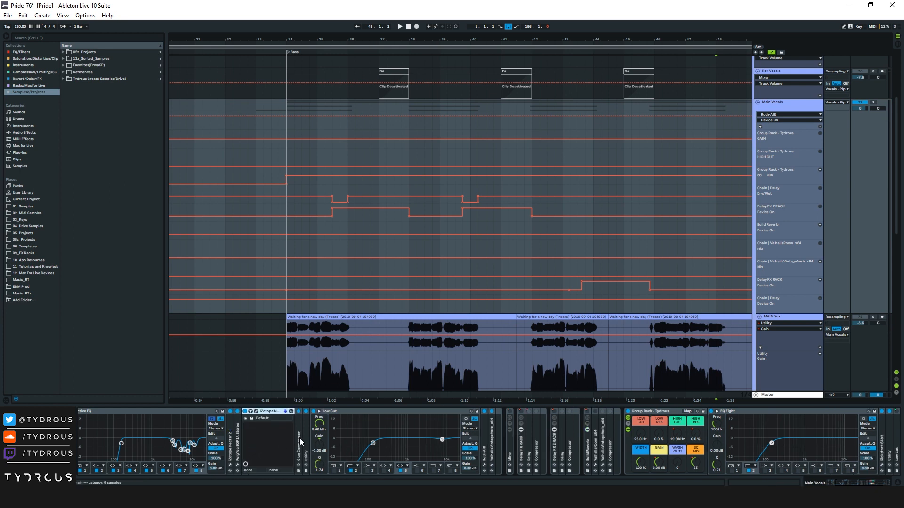
pyautogui.doubleClick(300, 440)
pyautogui.doubleClick(396, 442)
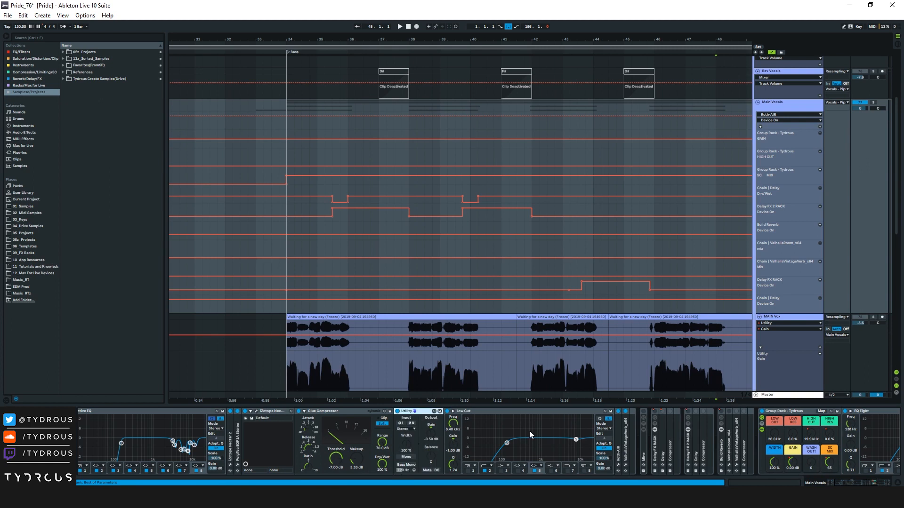
pyautogui.click(542, 409)
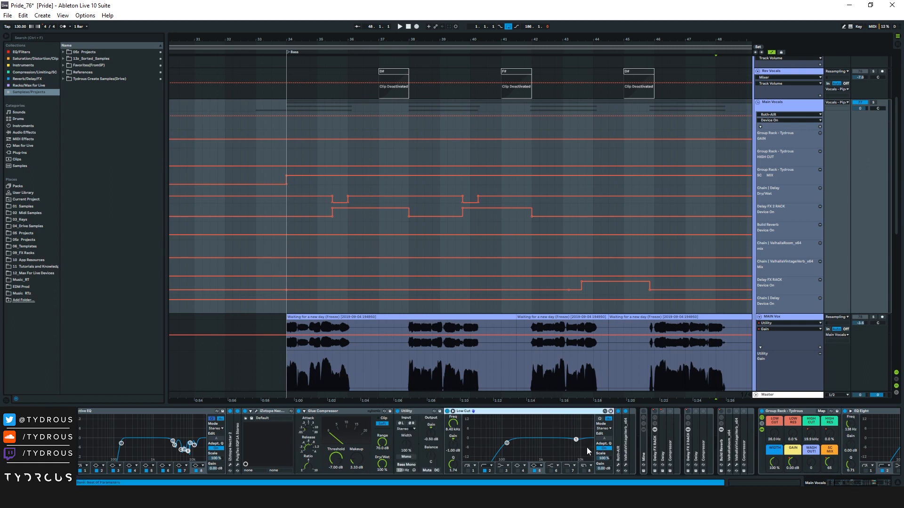
pyautogui.doubleClick(621, 448)
pyautogui.doubleClick(673, 442)
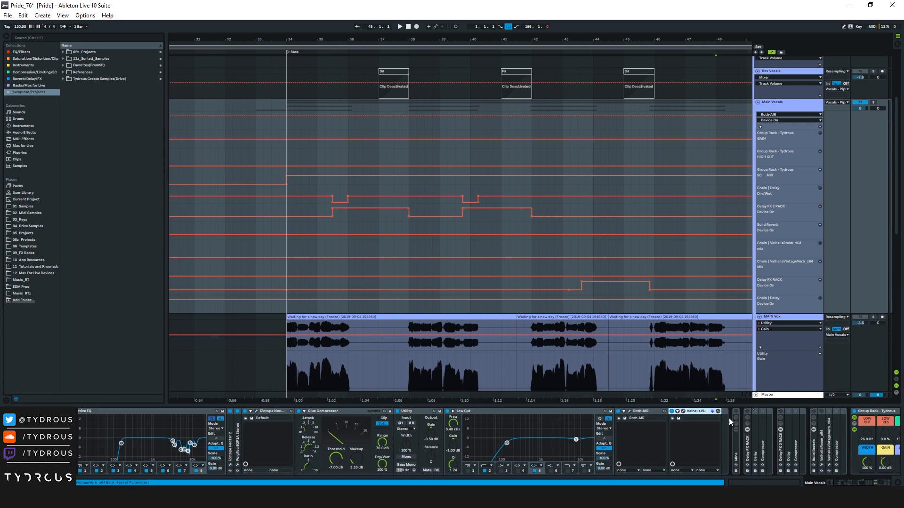
# Show the first Delay FX rack in the Main Vocals chain and unfold its Delay and Compressor.
pyautogui.scroll(-8, 731, 449)
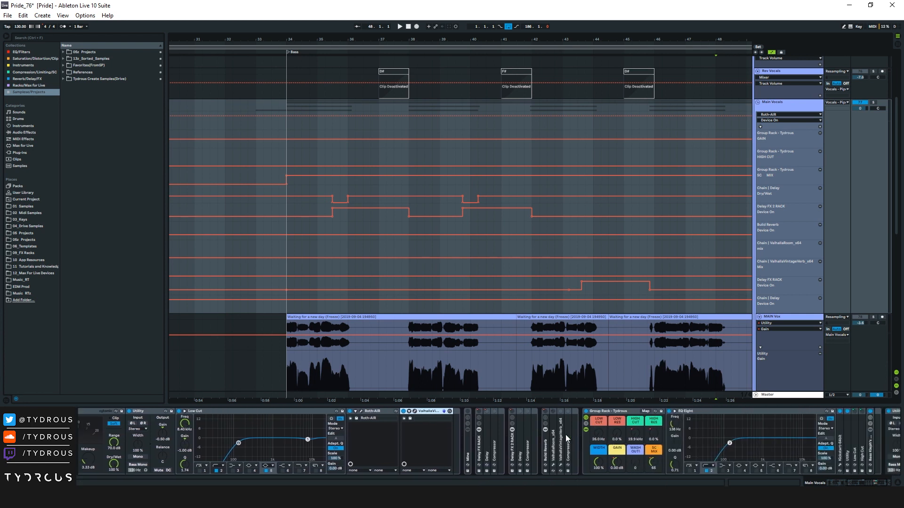
pyautogui.click(480, 451)
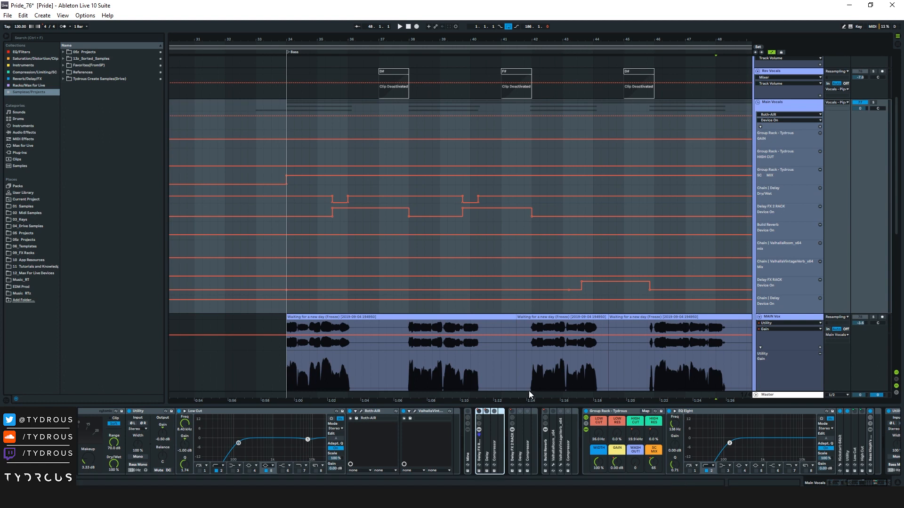
pyautogui.doubleClick(487, 443)
pyautogui.doubleClick(620, 438)
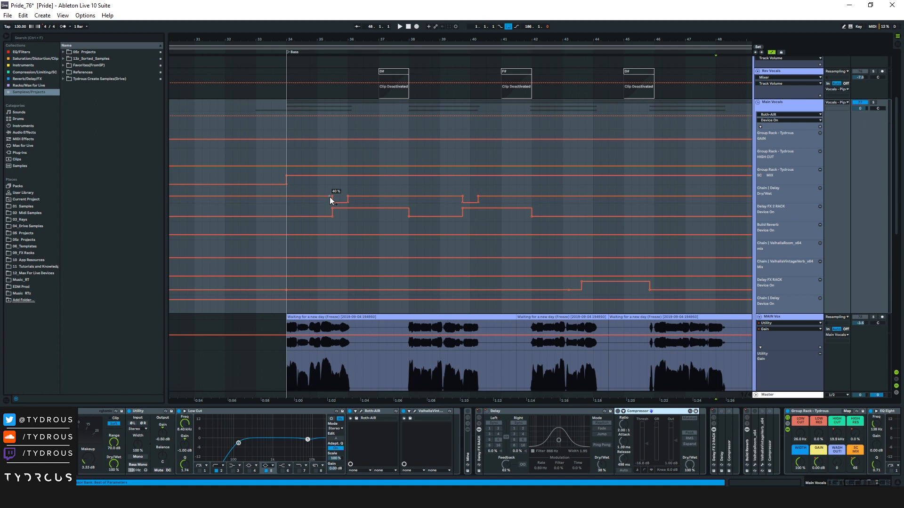
# Play from just before the delay automation change in bar 35, and select the MAIN Vox phrase ending and the following gap.
pyautogui.click(325, 213)
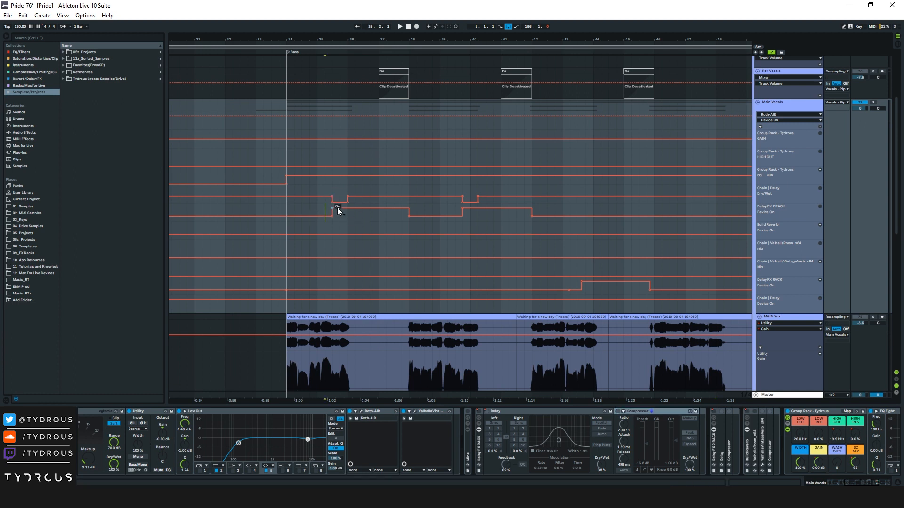
pyautogui.press('space')
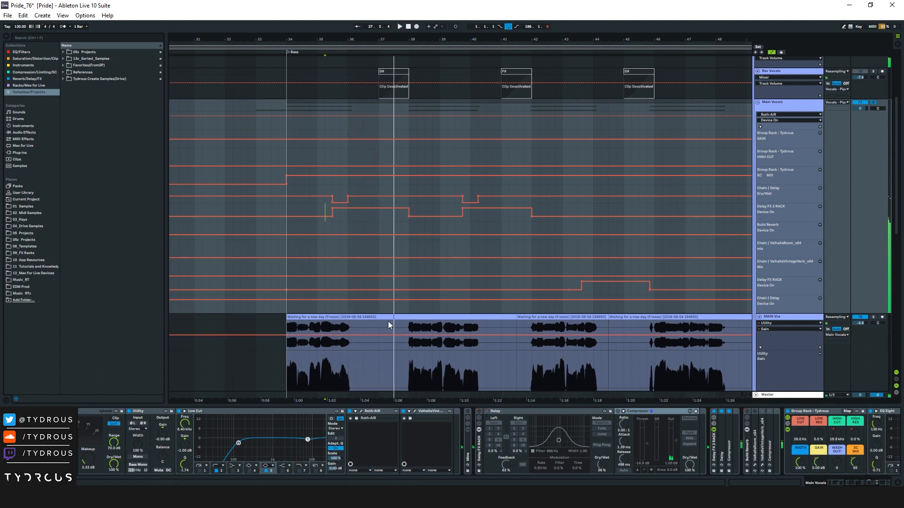
pyautogui.press('space')
pyautogui.moveTo(336, 326); pyautogui.dragTo(386, 325)
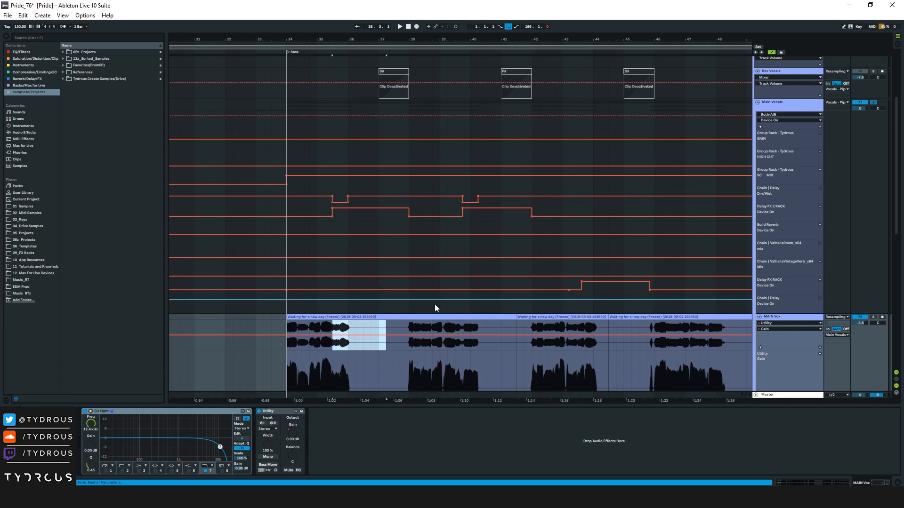
pyautogui.moveTo(343, 326); pyautogui.dragTo(410, 328)
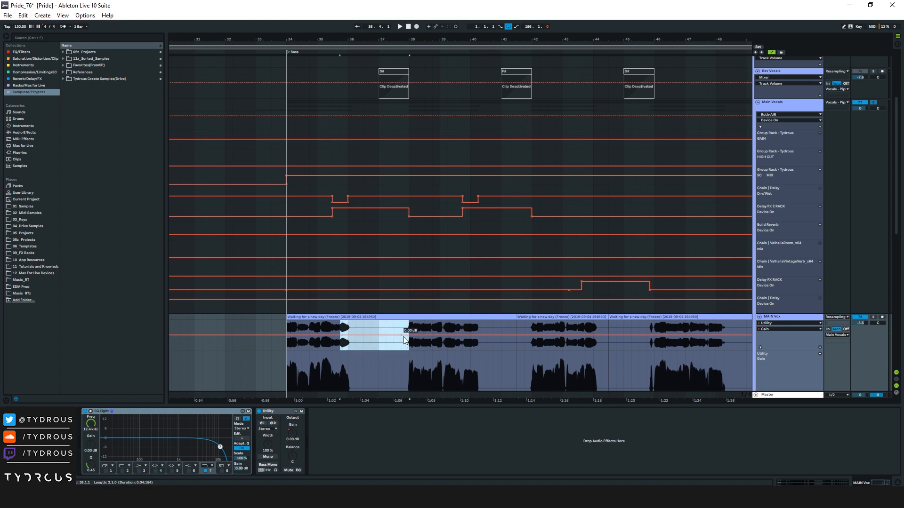
# Mark the gap after the first MAIN Vox phrase and the start of the phrase that follows in bar 38.
pyautogui.moveTo(402, 325)
pyautogui.mouseDown()
pyautogui.moveTo(346, 331)
pyautogui.moveTo(417, 332)
pyautogui.mouseUp()
pyautogui.moveTo(336, 332); pyautogui.dragTo(411, 329)
pyautogui.click(409, 327)
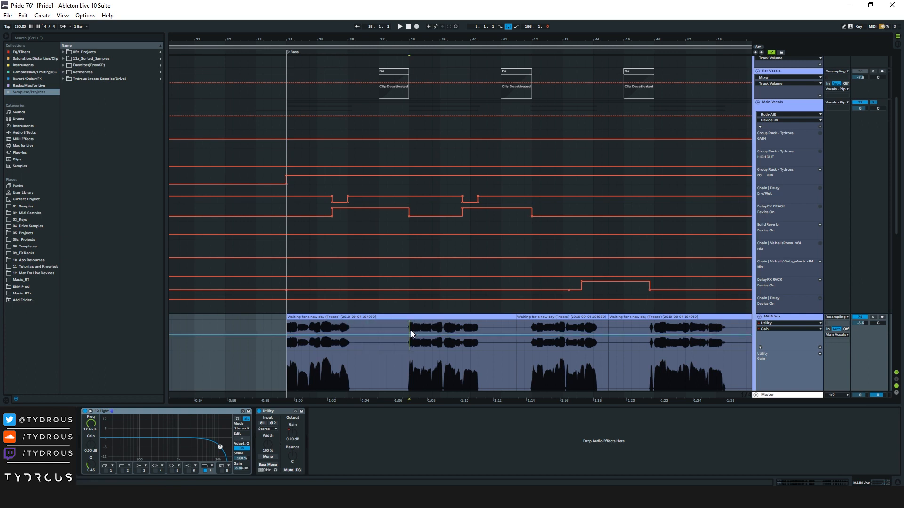
pyautogui.click(417, 342)
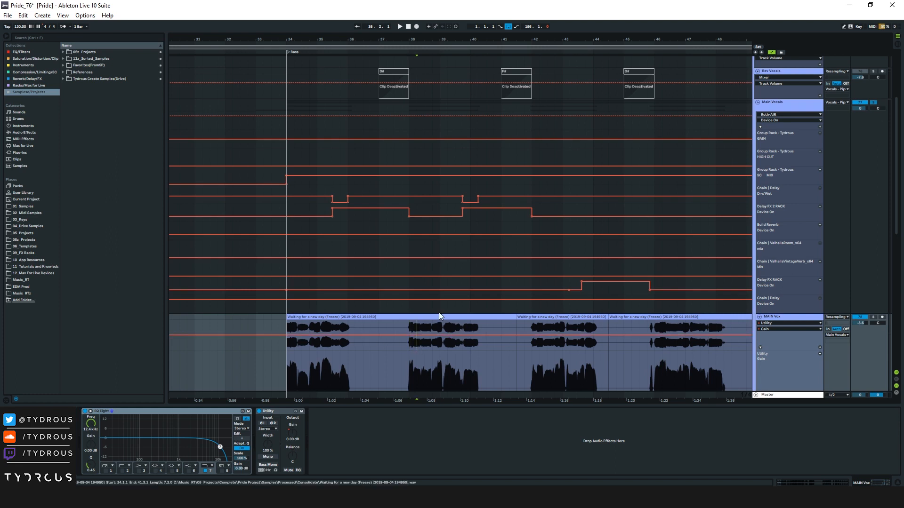
# Play from just before the Delay FX RACK automation switches on in bar 43 and stop in bar 45.
pyautogui.click(575, 284)
pyautogui.moveTo(642, 36); pyautogui.dragTo(491, 40)
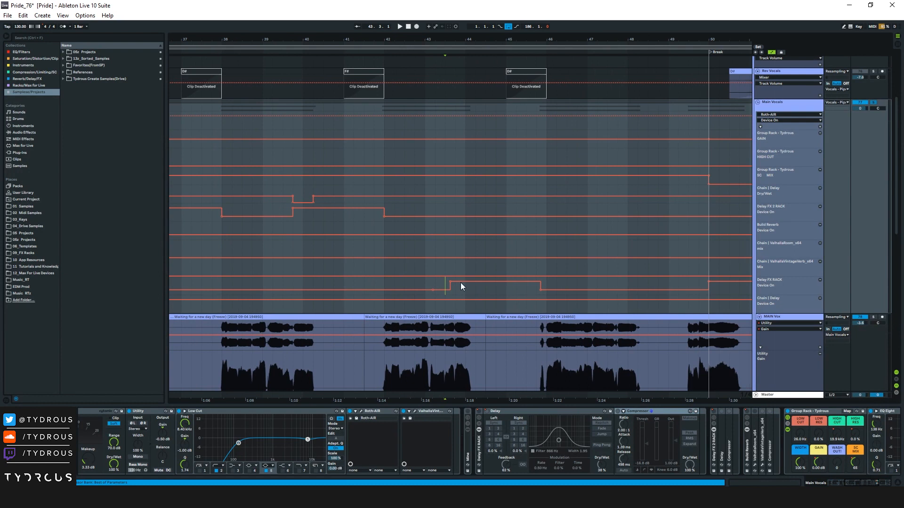
pyautogui.press('space')
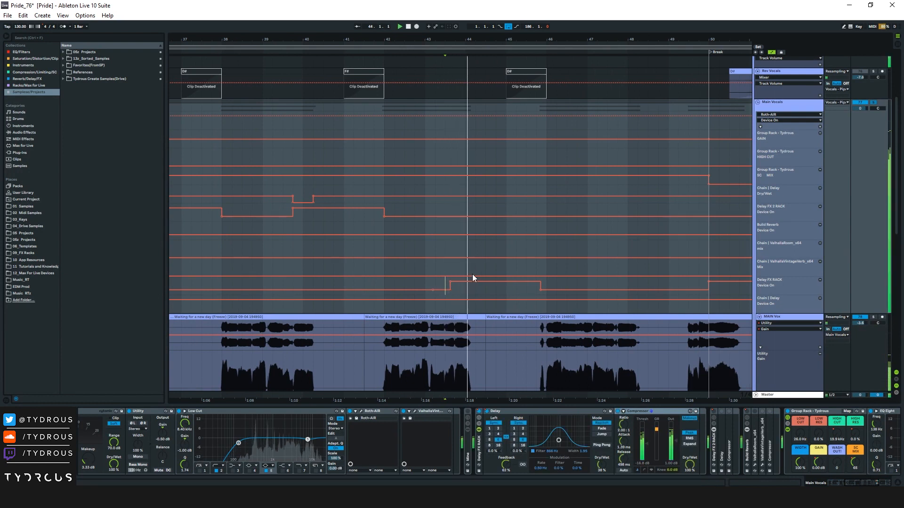
pyautogui.press('space')
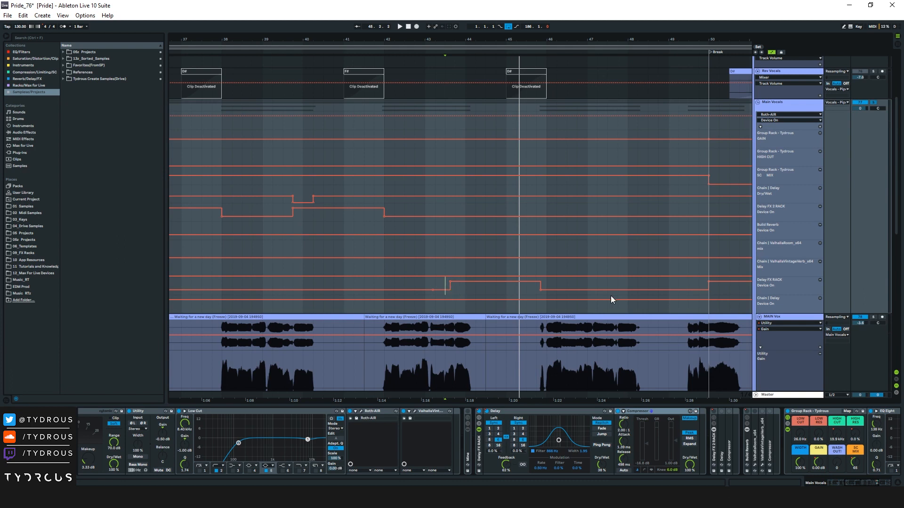
# Mark the Delay FX RACK automation around the start of the Break section.
pyautogui.moveTo(593, 38); pyautogui.dragTo(524, 38)
pyautogui.moveTo(582, 38); pyautogui.dragTo(502, 38)
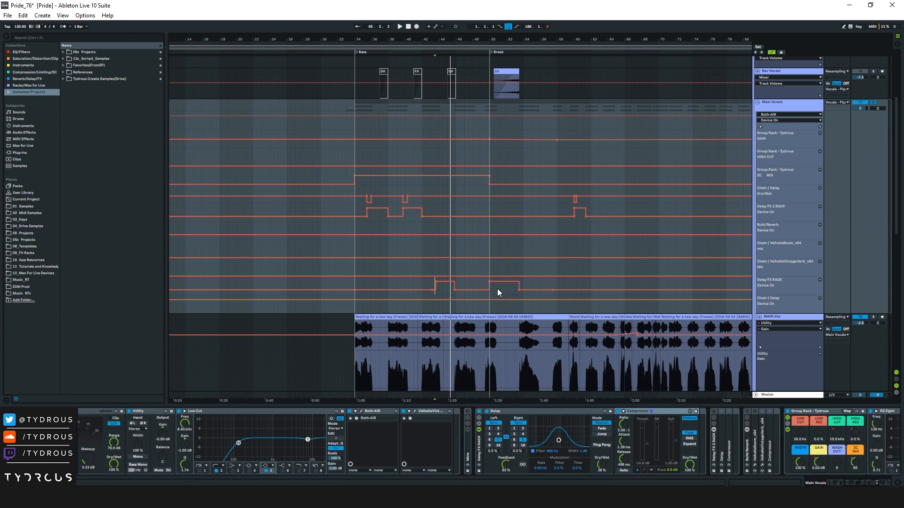
pyautogui.moveTo(497, 288); pyautogui.dragTo(484, 288)
pyautogui.moveTo(514, 39); pyautogui.dragTo(396, 29)
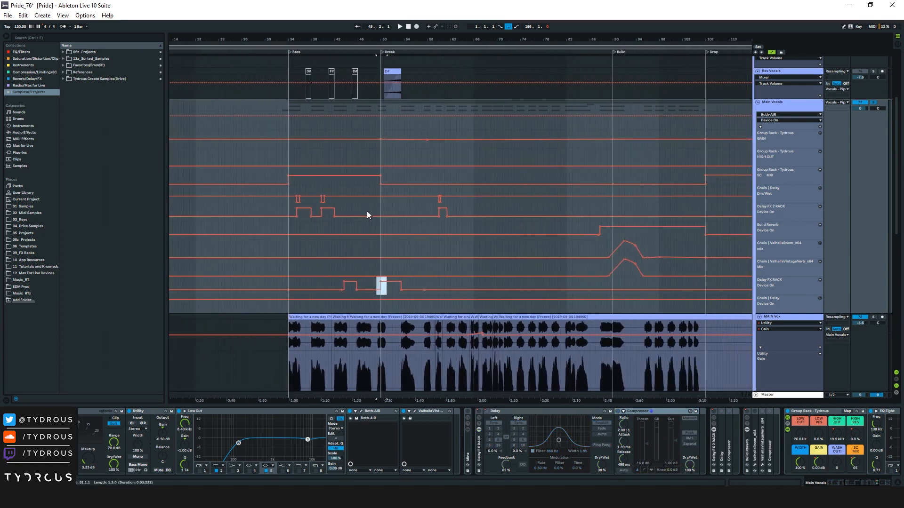
# Play the Main Vocals from just before the Build Reverb automation switches on ahead of the Build section.
pyautogui.moveTo(631, 40); pyautogui.dragTo(603, 102)
pyautogui.click(536, 244)
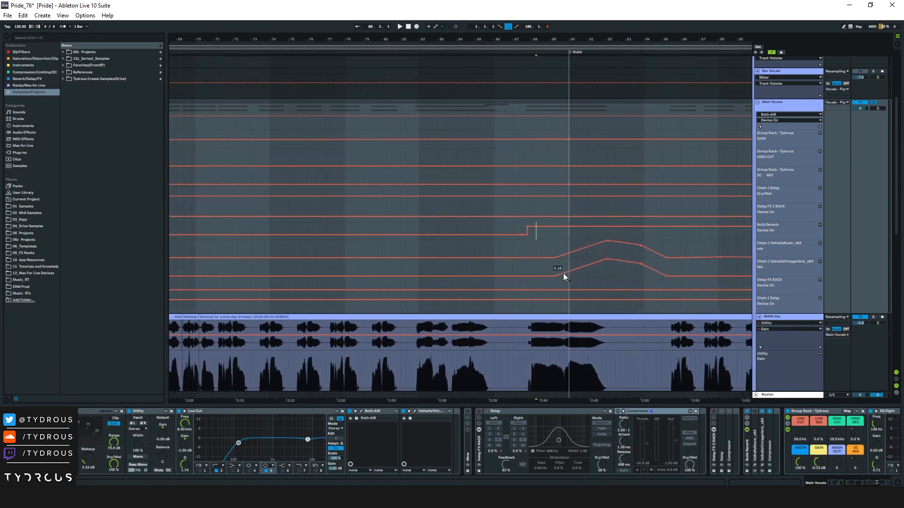
pyautogui.click(522, 229)
pyautogui.press('space')
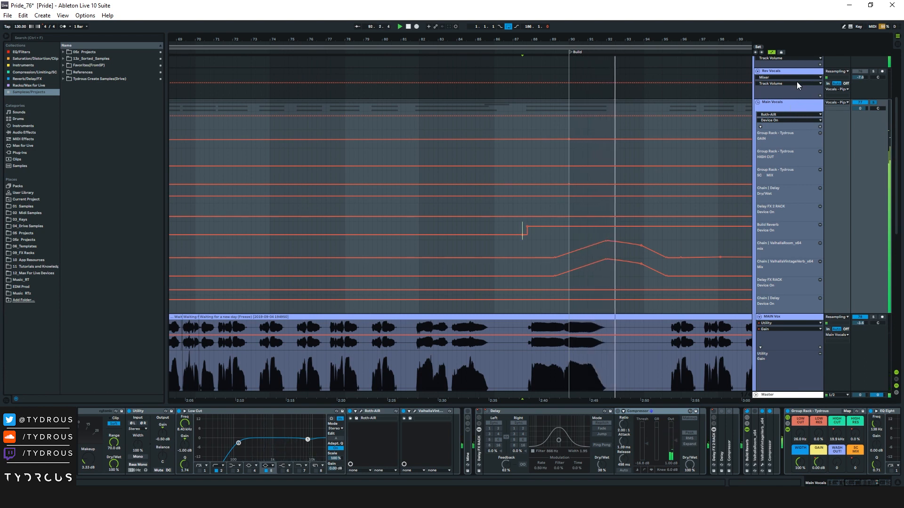
pyautogui.press('space')
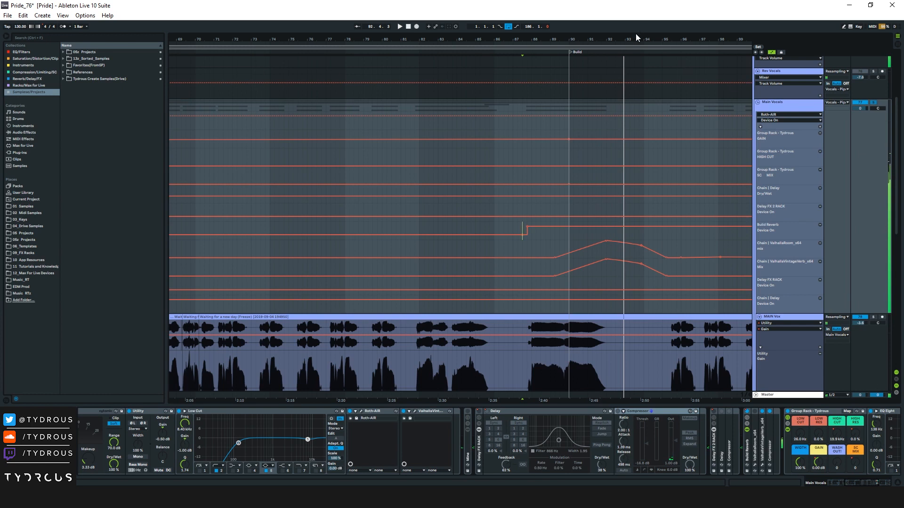
# Mark the rise in the ValhallaRoom mix automation around the Build marker and play into it from bar 86.
pyautogui.moveTo(636, 32); pyautogui.dragTo(636, 39)
pyautogui.click(539, 246)
pyautogui.click(519, 249)
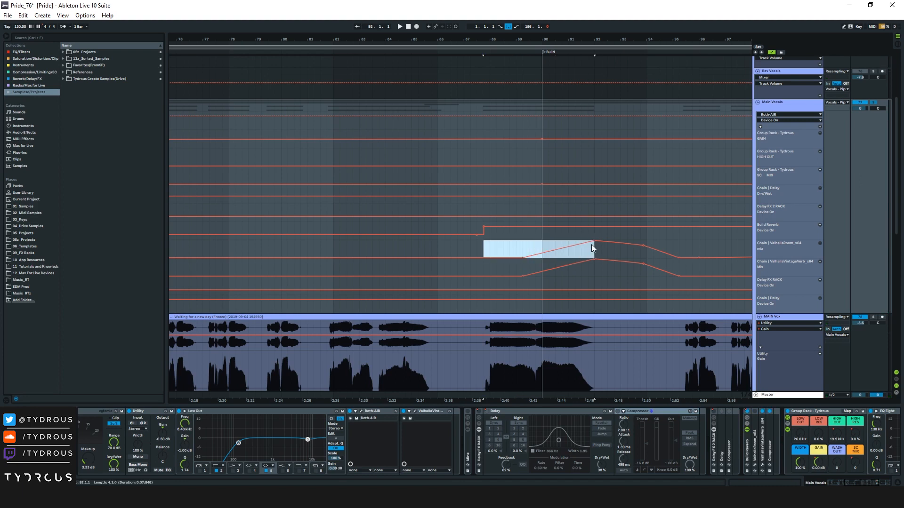
pyautogui.click(497, 246)
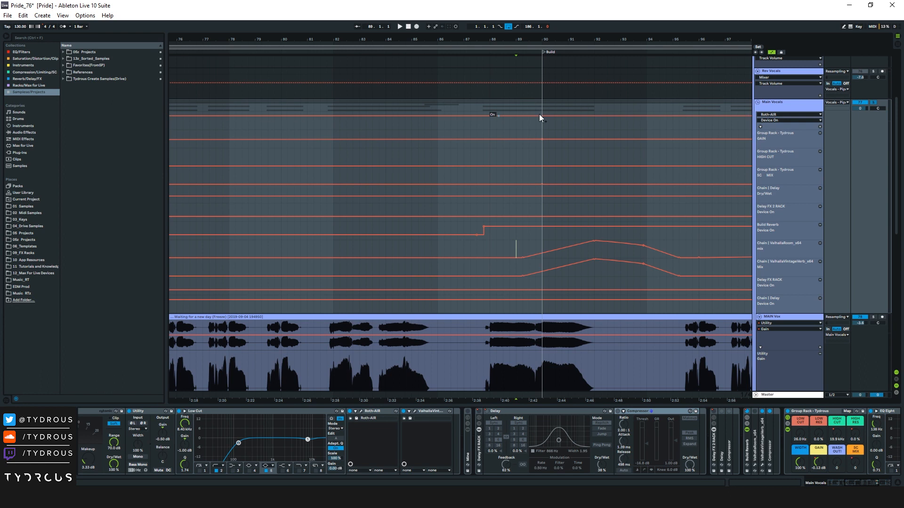
pyautogui.click(450, 123)
pyautogui.press('space')
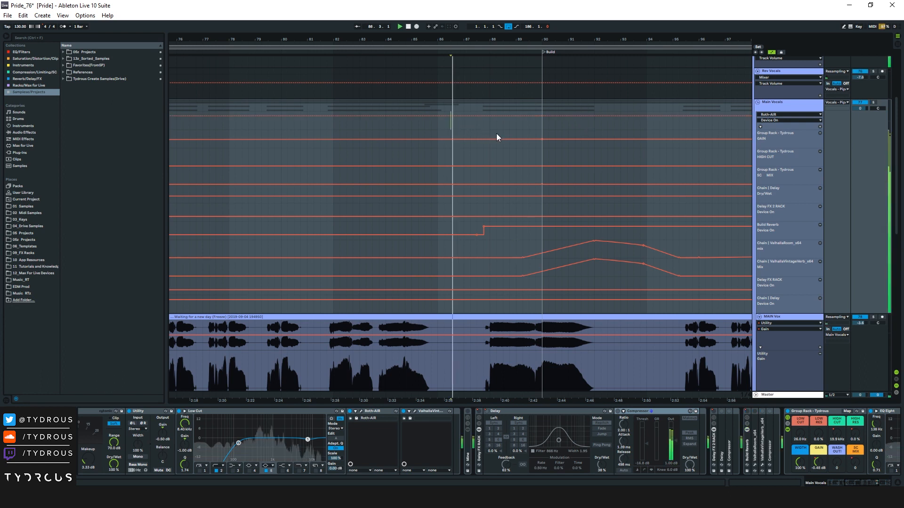
pyautogui.moveTo(517, 38); pyautogui.dragTo(516, 16)
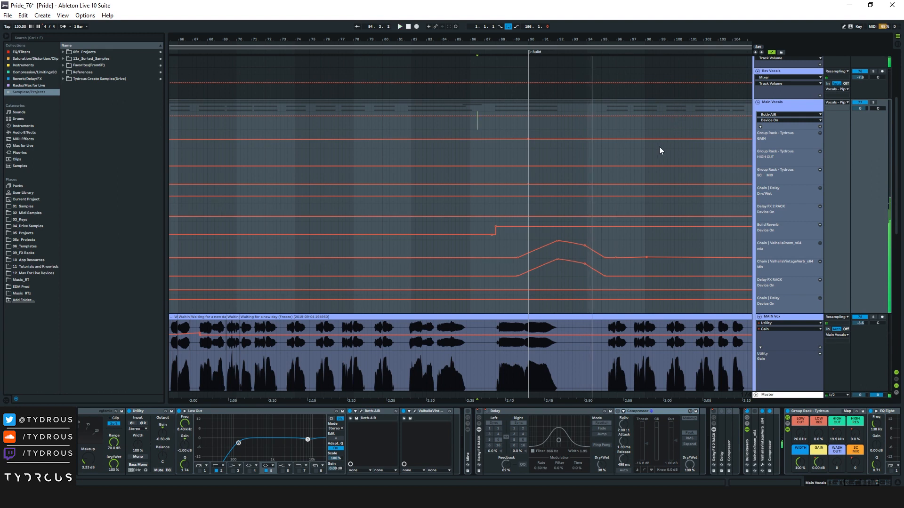
# Mark the ValhallaRoom mix automation from before the Build marker into its upward ramp.
pyautogui.moveTo(515, 250); pyautogui.dragTo(543, 252)
pyautogui.moveTo(422, 250); pyautogui.dragTo(516, 253)
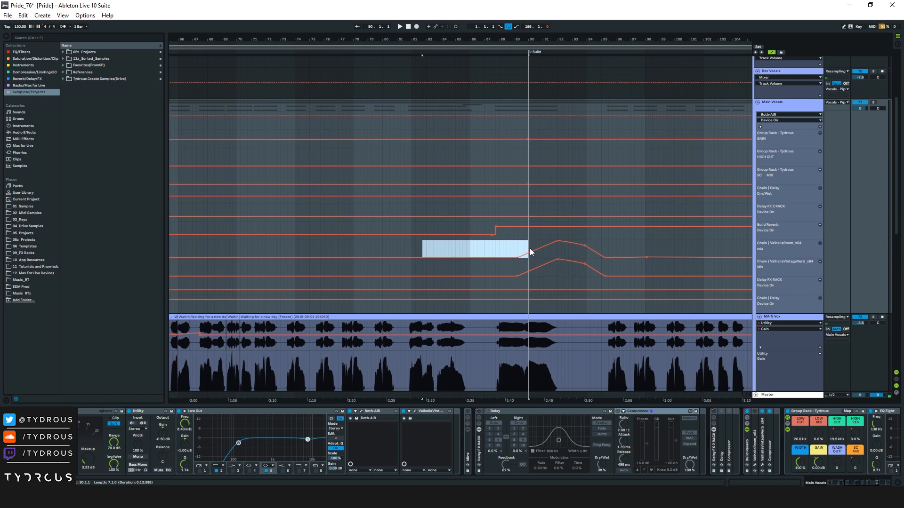
pyautogui.click(521, 249)
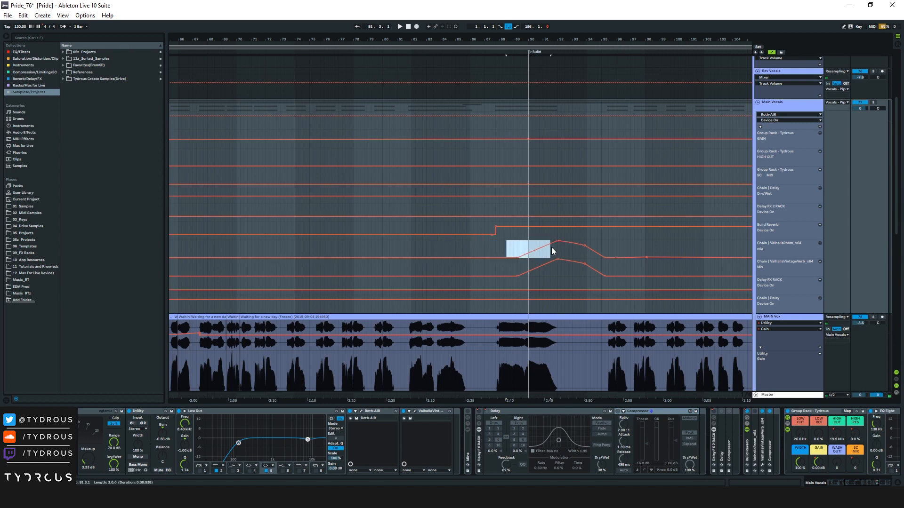
pyautogui.click(503, 250)
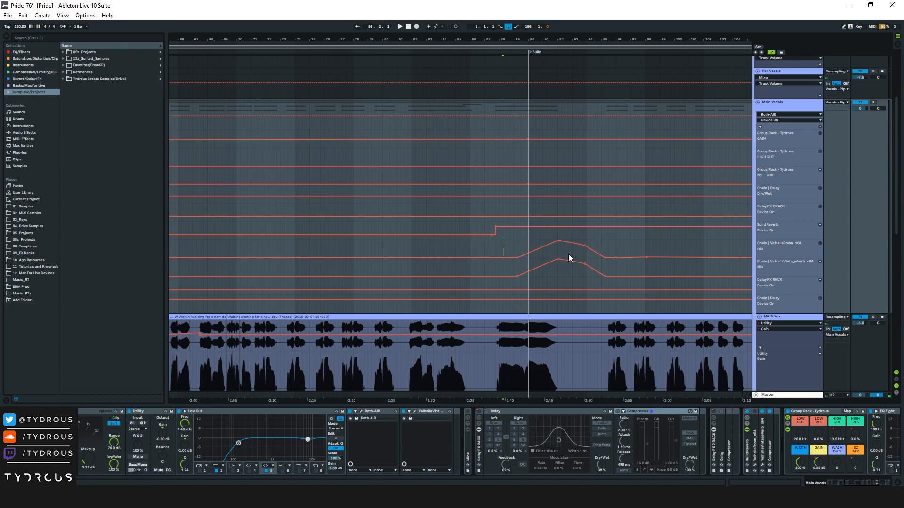
# Show the whole song and mark the Main Vocals automation around the Bass Outro section.
pyautogui.moveTo(684, 38); pyautogui.dragTo(527, 29)
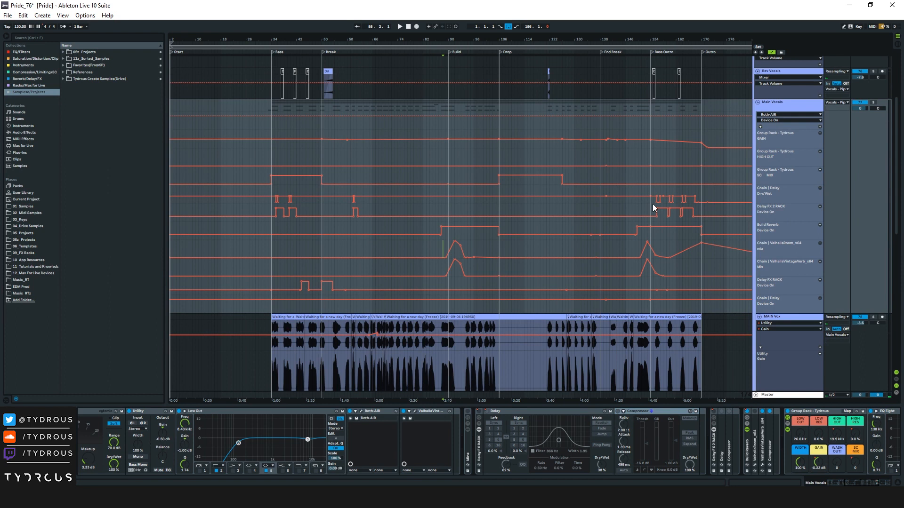
pyautogui.moveTo(622, 137); pyautogui.dragTo(712, 284)
pyautogui.click(620, 117)
# Fold the vocal groups and show the extended arrangement from the Mirror marker.
pyautogui.click(758, 102)
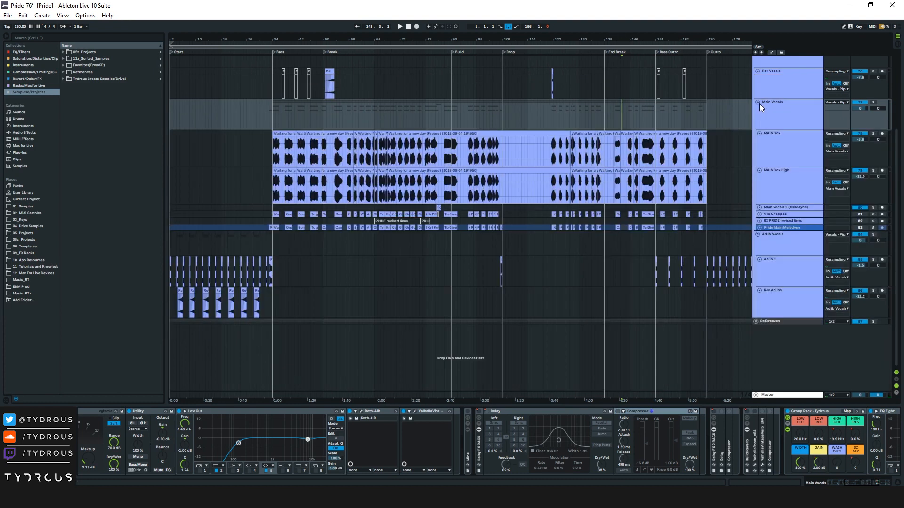
pyautogui.keyDown('alt'); pyautogui.click(758, 102); pyautogui.keyUp('alt')
pyautogui.moveTo(682, 40); pyautogui.dragTo(429, 39)
pyautogui.moveTo(524, 36); pyautogui.dragTo(493, 35)
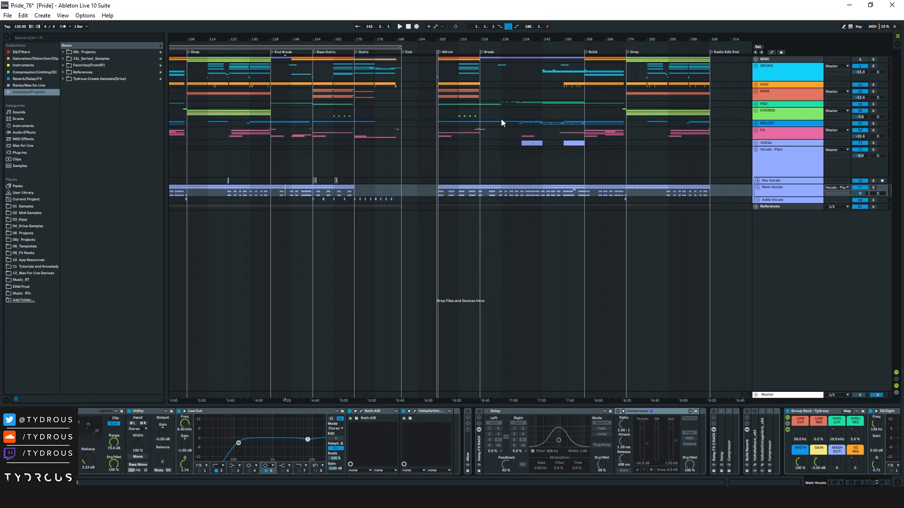
pyautogui.moveTo(458, 39); pyautogui.dragTo(373, 64)
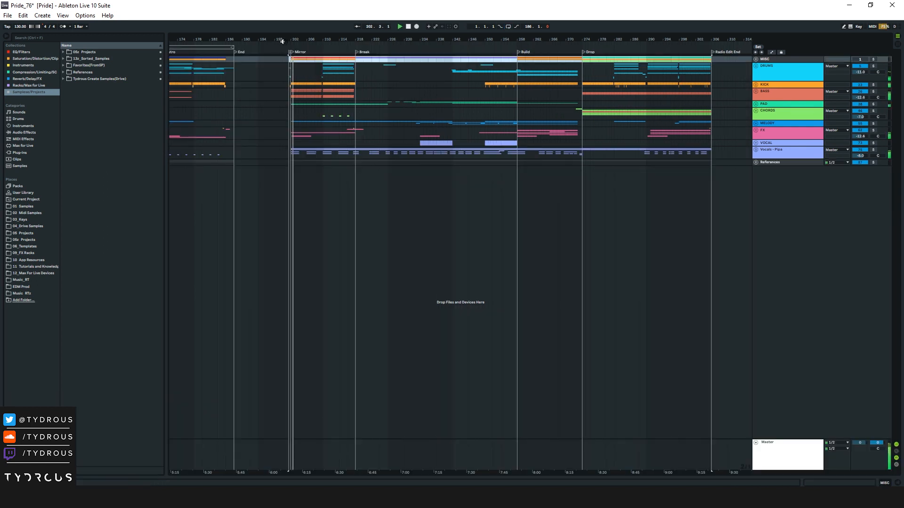
# Unfold all track groups at the Mirror section and make the arrangement view follow the playback.
pyautogui.moveTo(290, 38); pyautogui.dragTo(296, 35)
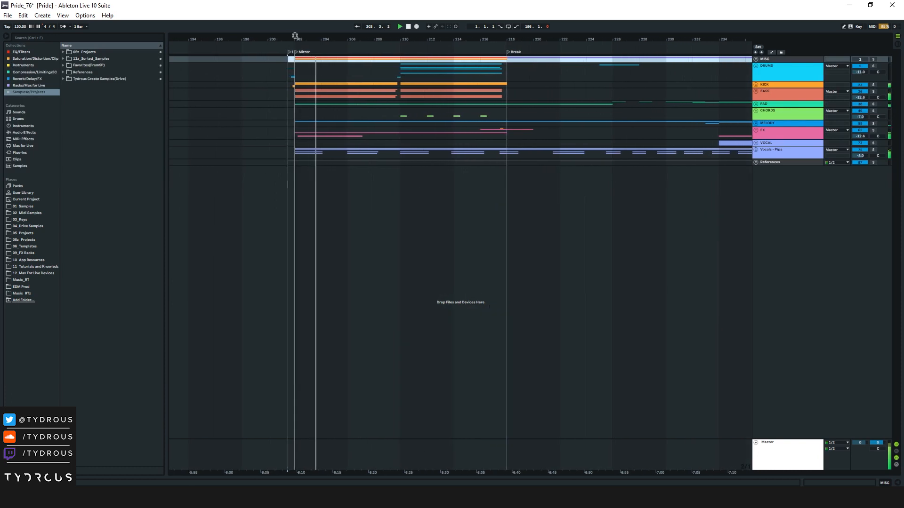
pyautogui.keyDown('alt'); pyautogui.click(756, 66); pyautogui.keyUp('alt')
pyautogui.moveTo(323, 35); pyautogui.dragTo(272, 47)
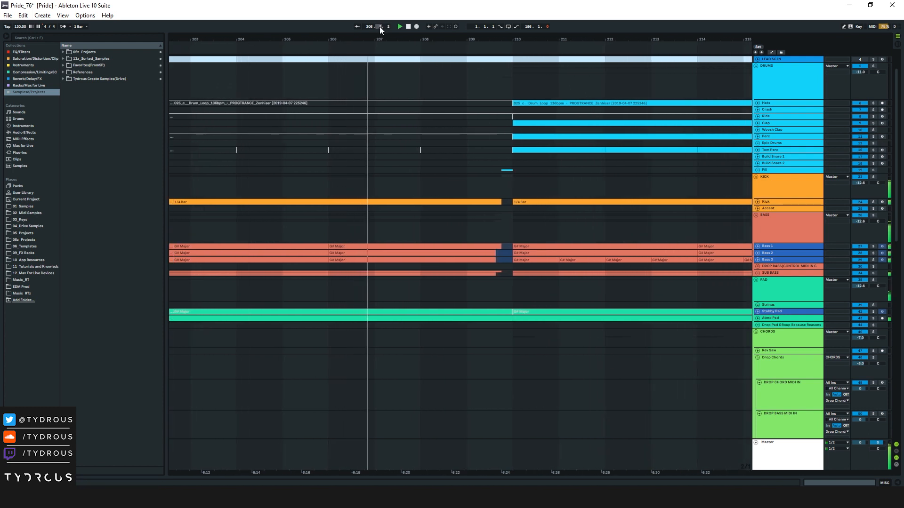
pyautogui.click(357, 27)
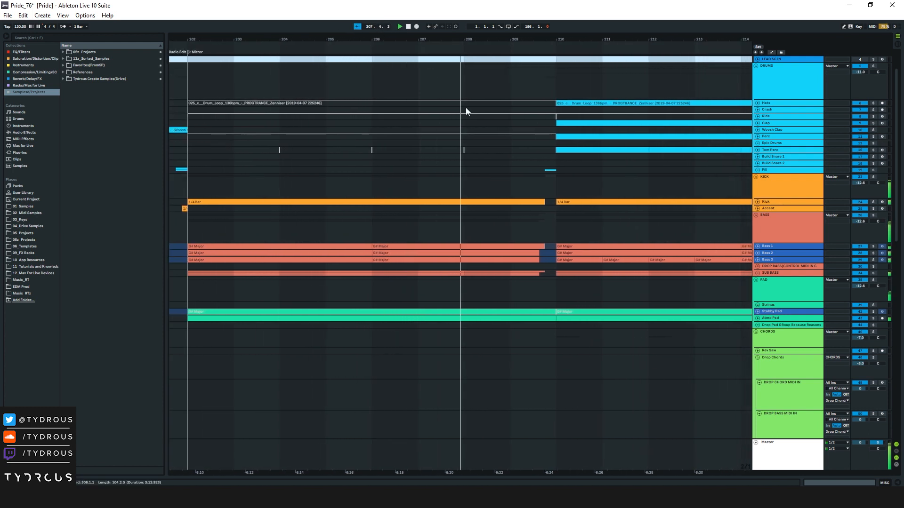
# Collapse the tracks inside the Drop Chords group to minimum height.
pyautogui.keyDown('alt'); pyautogui.click(757, 332); pyautogui.keyUp('alt')
pyautogui.keyDown('alt'); pyautogui.click(756, 112); pyautogui.keyUp('alt')
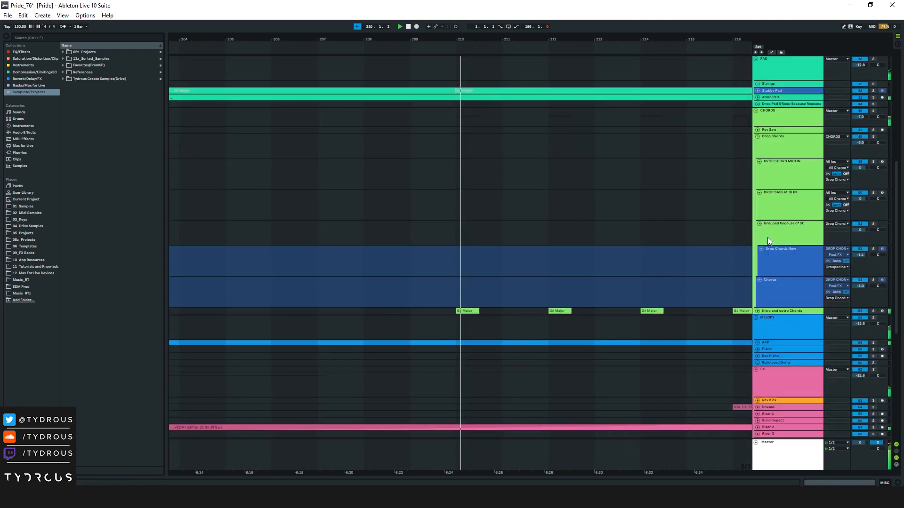
pyautogui.keyDown('alt'); pyautogui.click(760, 225); pyautogui.keyUp('alt')
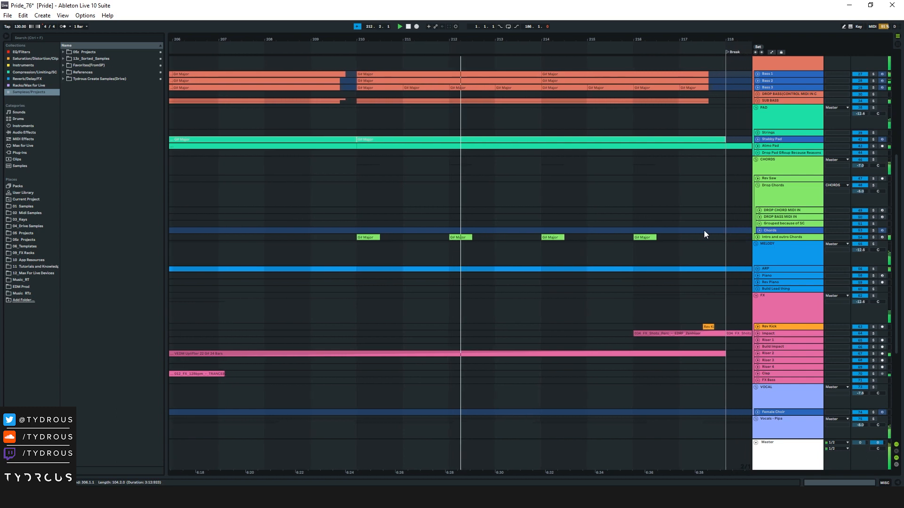
# Examine the pad, melody, FX and vocal tracks while the second Break plays.
pyautogui.scroll(-2, 704, 230)
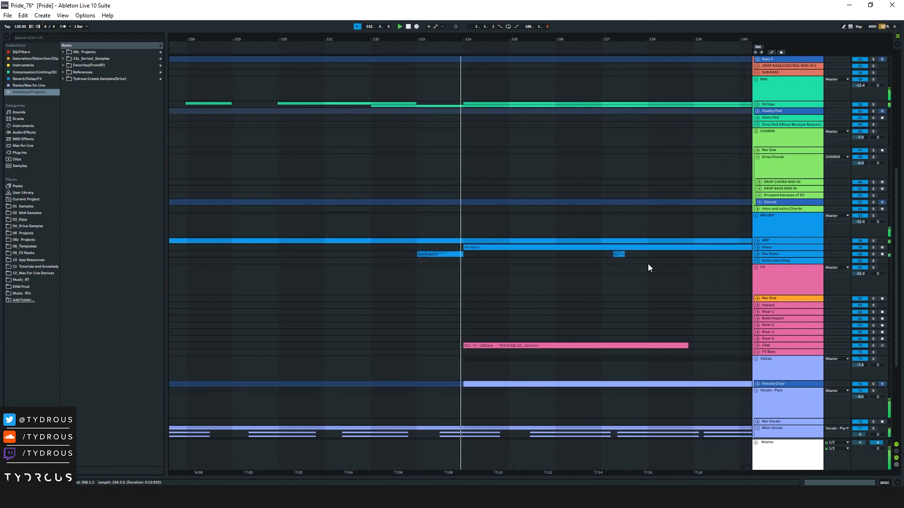
pyautogui.scroll(-2, 639, 271)
pyautogui.scroll(-1, 639, 272)
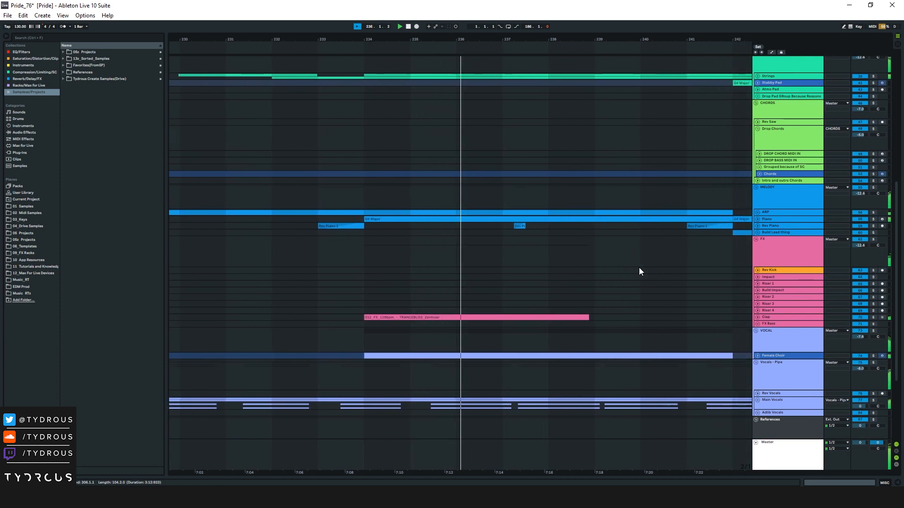
pyautogui.scroll(2, 696, 301)
pyautogui.scroll(3, 697, 301)
pyautogui.scroll(5, 698, 309)
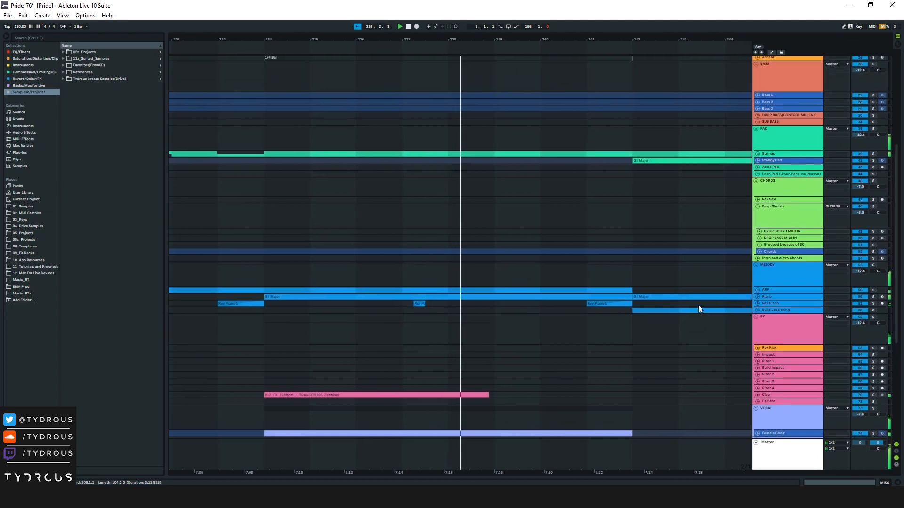
pyautogui.scroll(3, 698, 307)
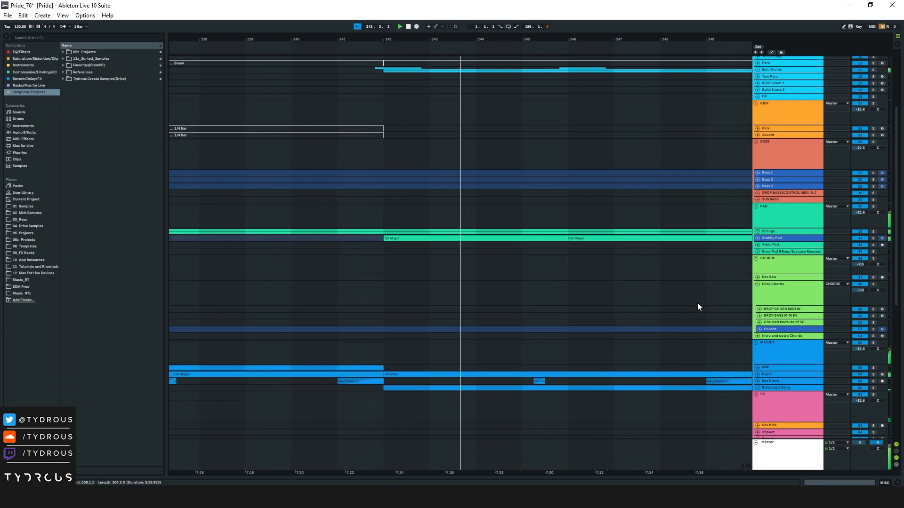
# Examine the kick, pad, melody and riser tracks as playback moves from the end of the Break into the Build.
pyautogui.scroll(-1, 696, 303)
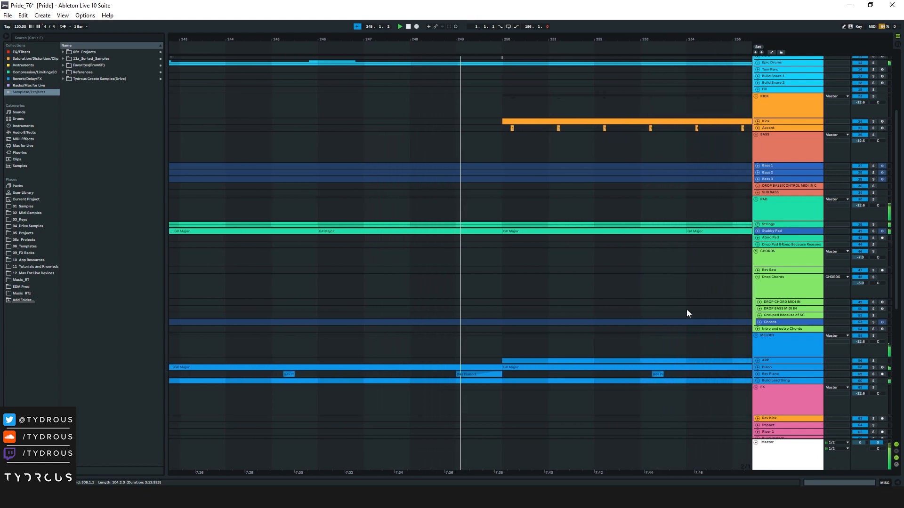
pyautogui.scroll(-1, 686, 309)
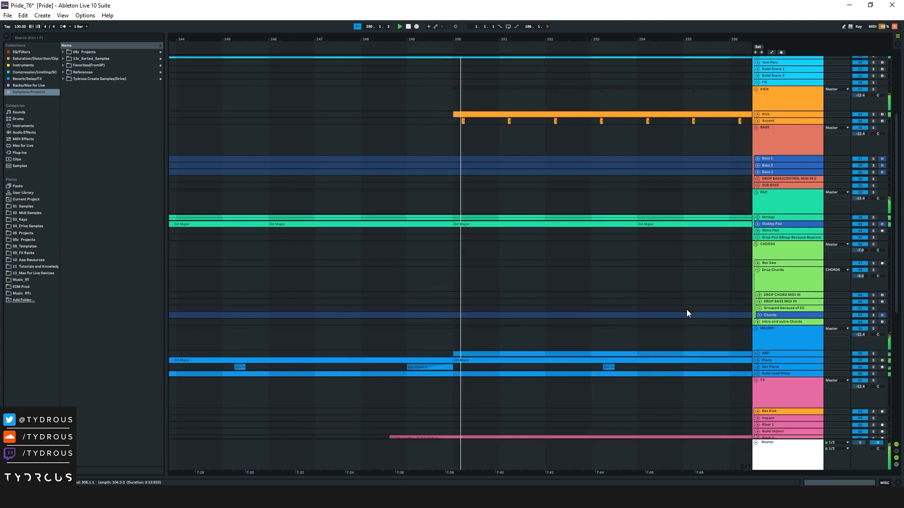
pyautogui.scroll(-1, 687, 309)
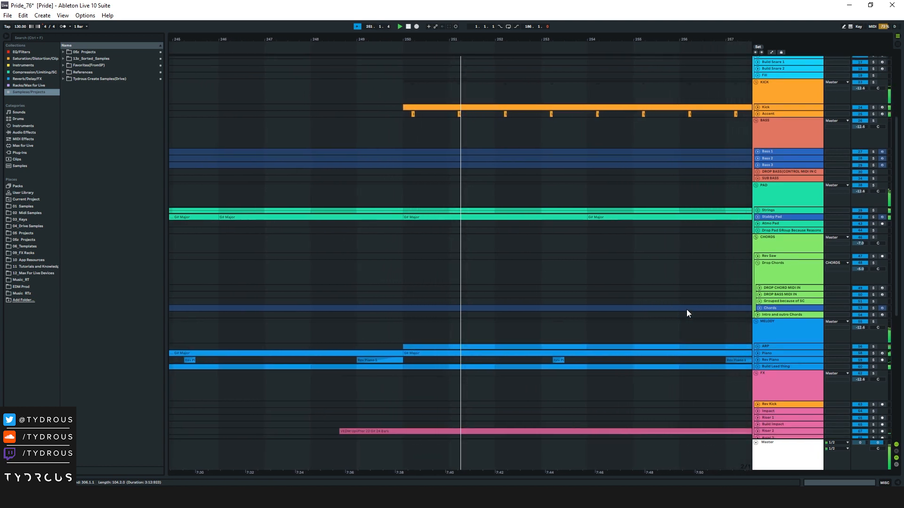
pyautogui.scroll(-1, 686, 310)
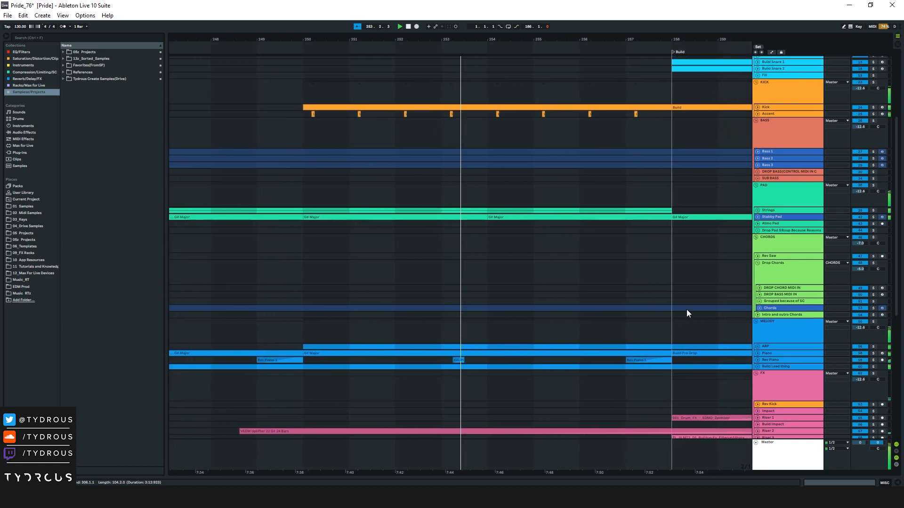
pyautogui.scroll(-5, 687, 309)
pyautogui.scroll(-4, 686, 309)
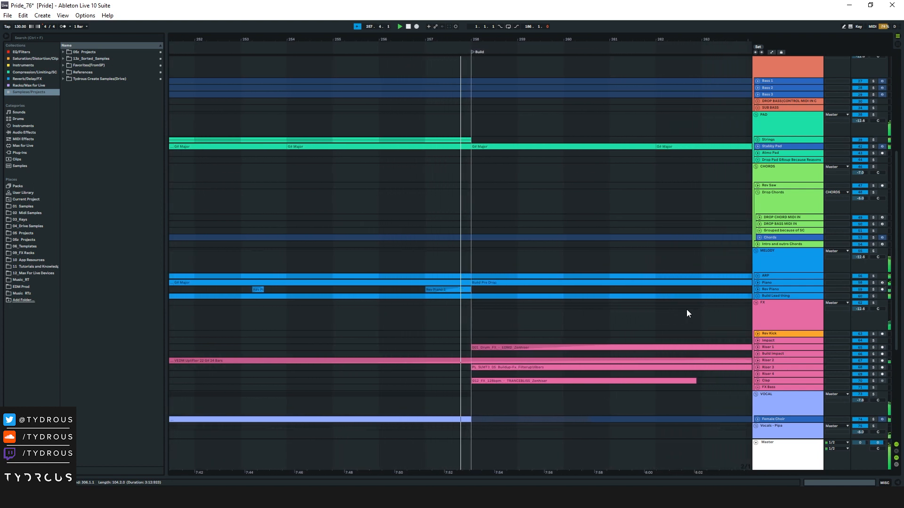
pyautogui.scroll(4, 687, 311)
pyautogui.scroll(6, 686, 309)
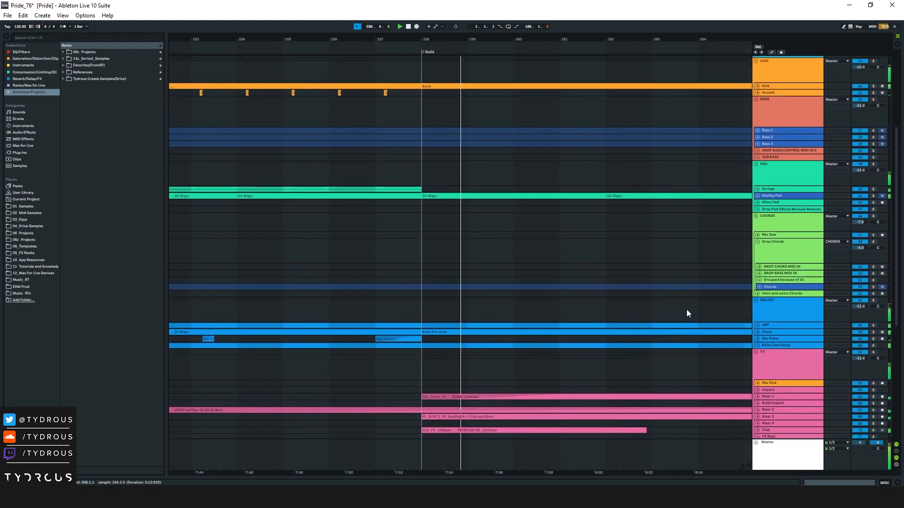